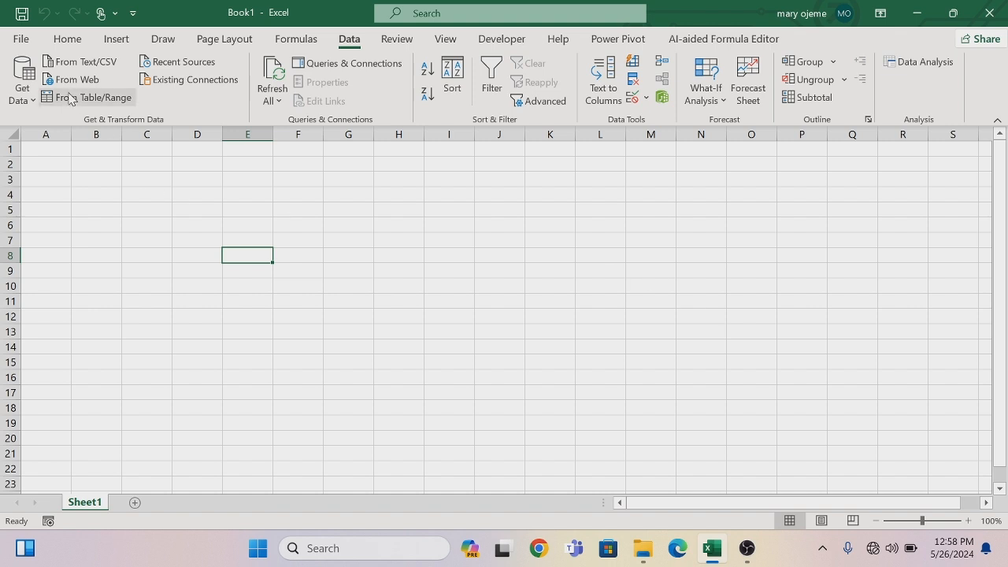
Import data from the Excel workbook "Sales Data PH New" stored on the Desktop
left_click(35, 104)
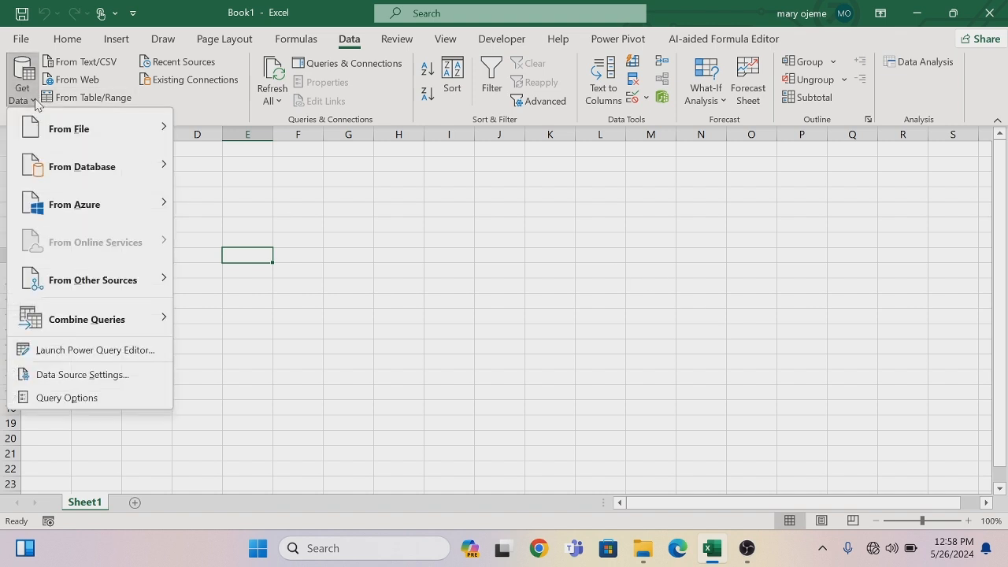
mouse_move(63, 132)
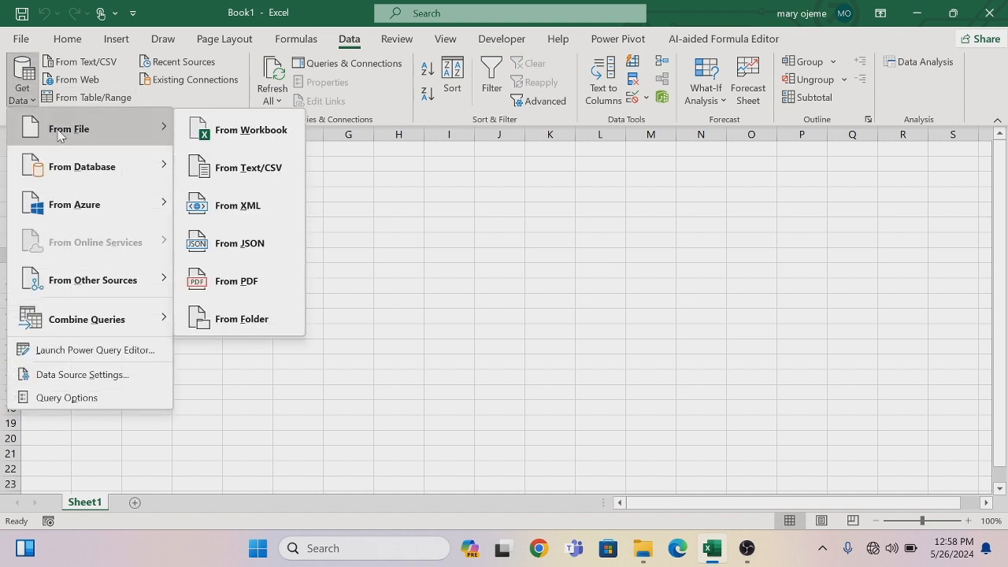
left_click(229, 136)
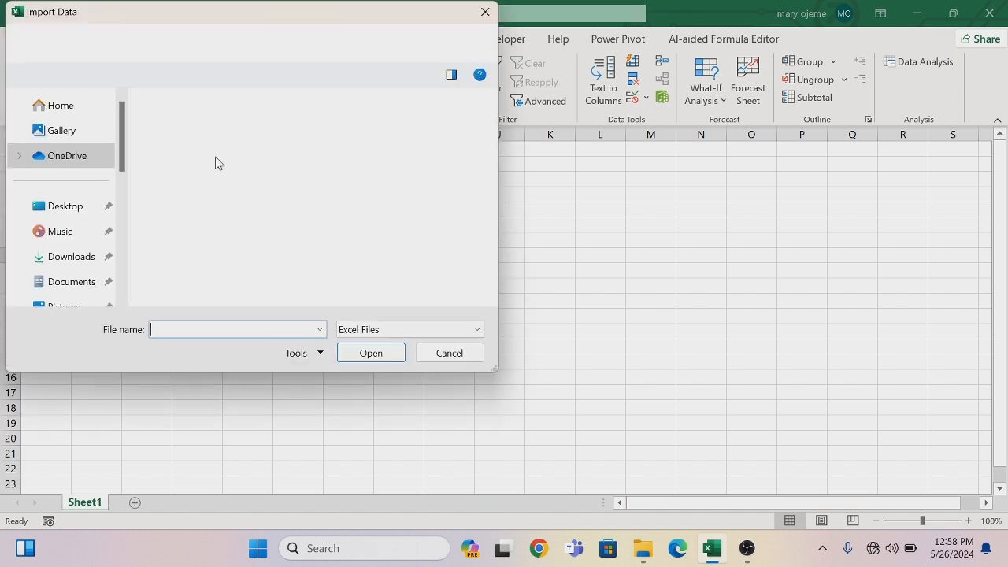
left_click(76, 211)
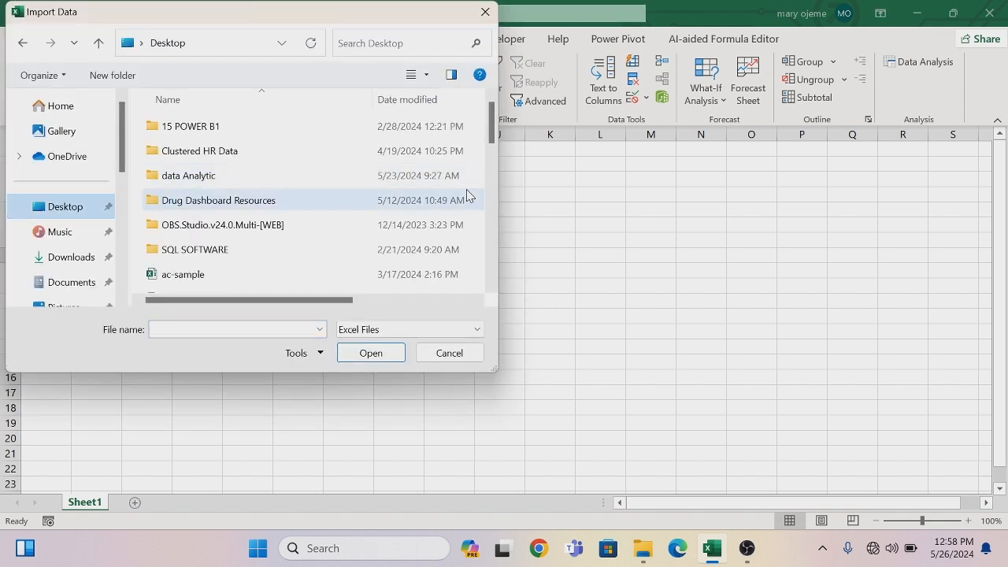
left_click_drag(493, 118, 512, 273)
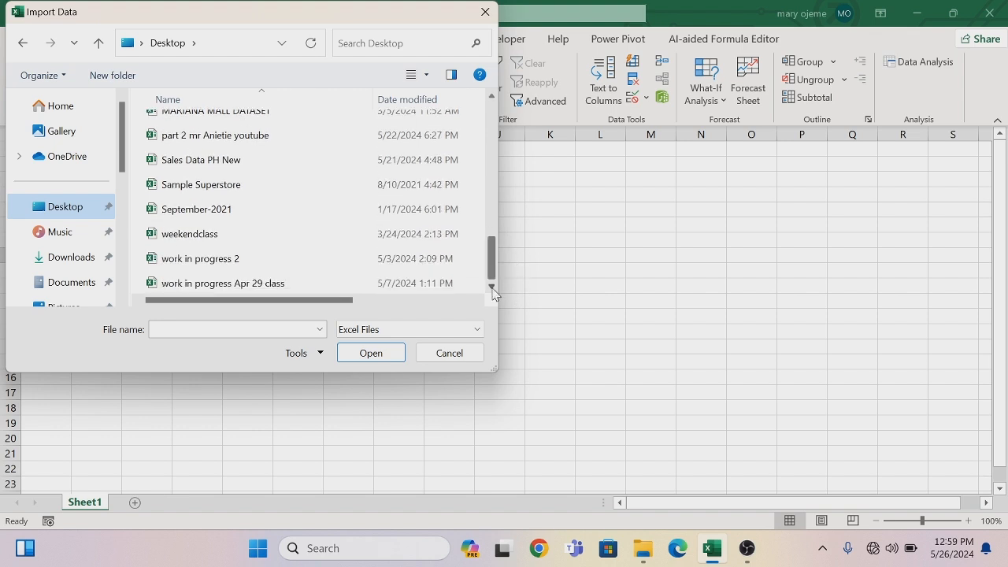
left_click(251, 165)
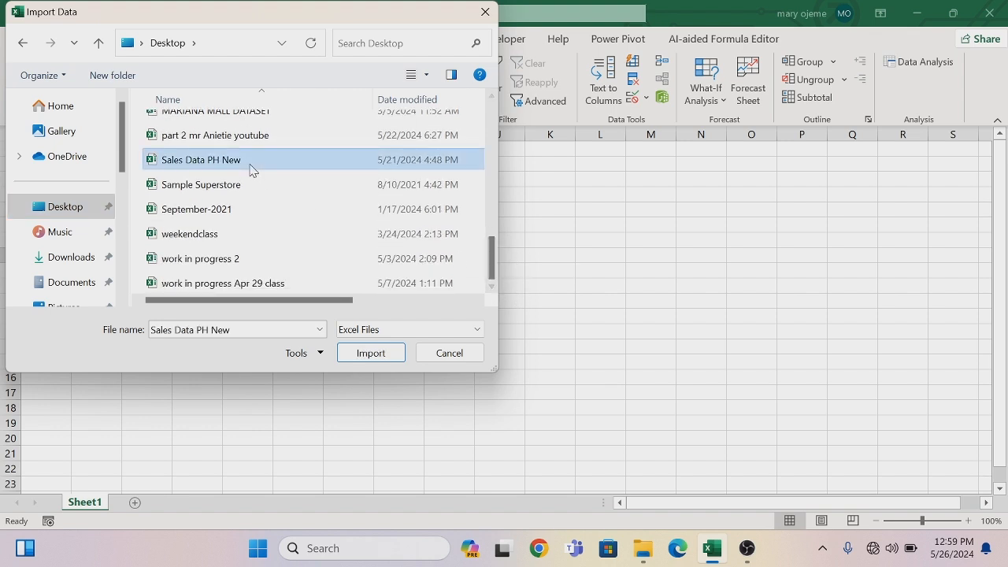
left_click(371, 353)
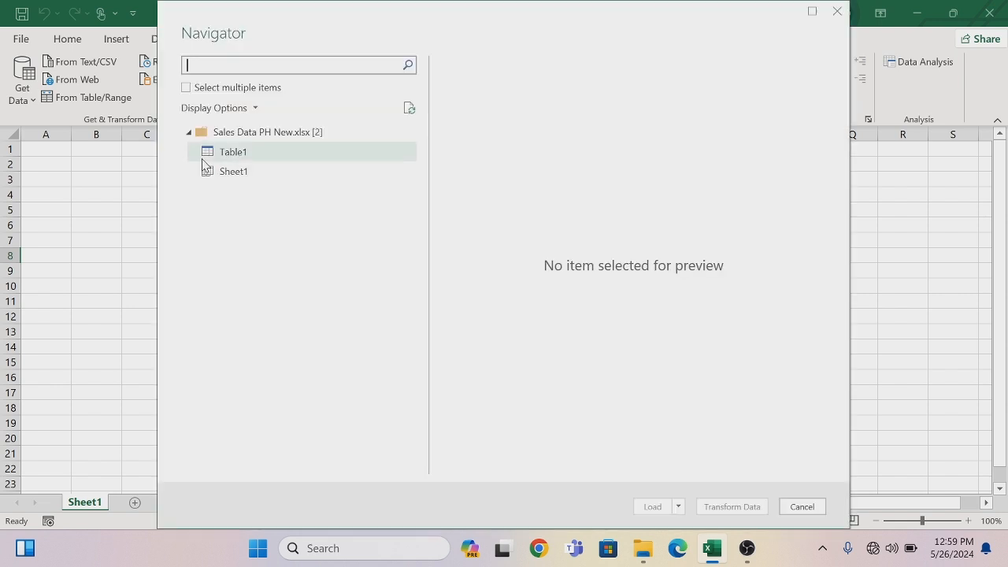
Load Table1 of the workbook into the Power Query Editor for transformation and dismiss the preview-age notice
left_click(202, 164)
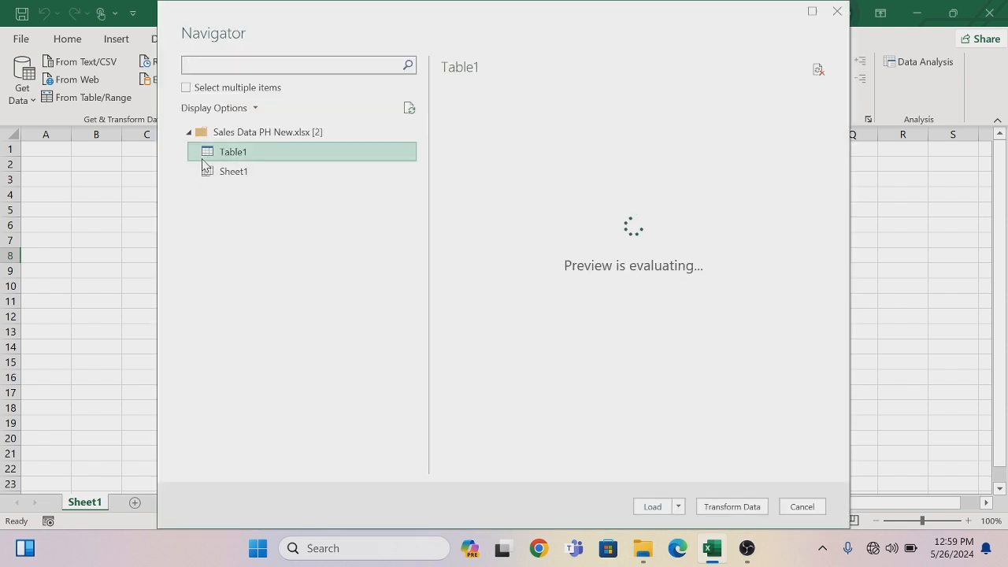
left_click(728, 510)
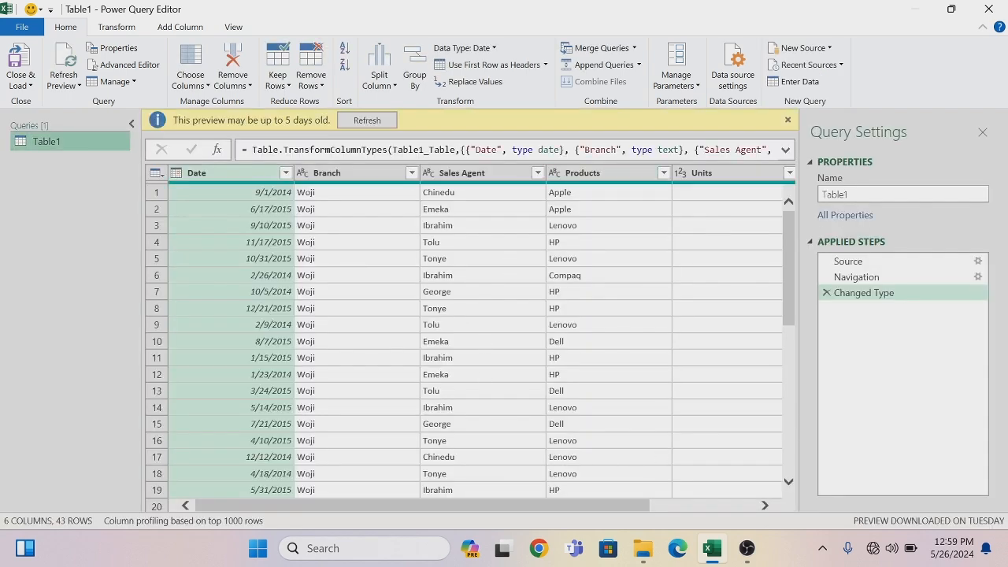
left_click(786, 120)
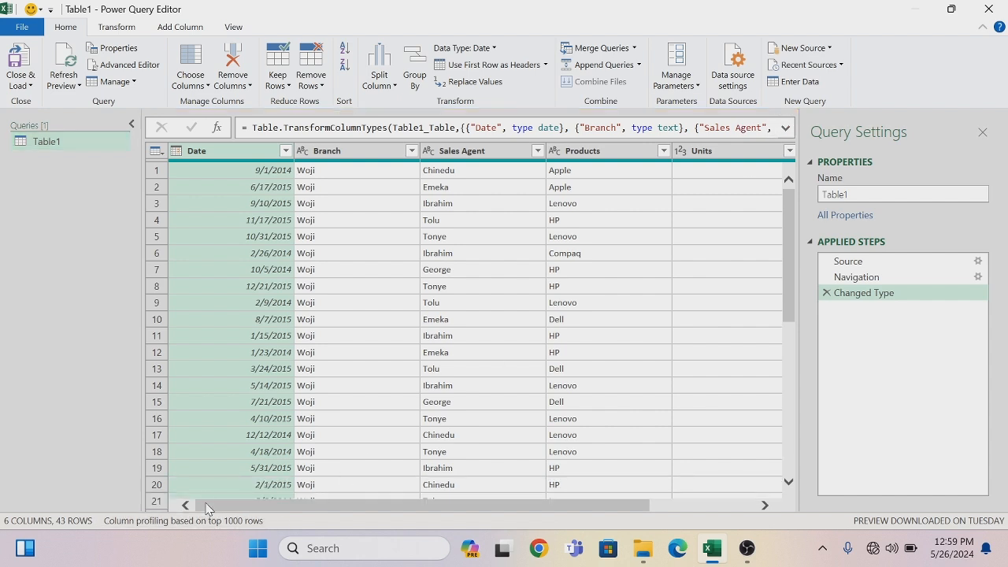
mouse_move(207, 508)
left_mouse_down()
mouse_move(291, 508)
mouse_move(207, 508)
left_mouse_up()
Review the Date column's filter values and apply the filter with all dates selected
left_click(286, 152)
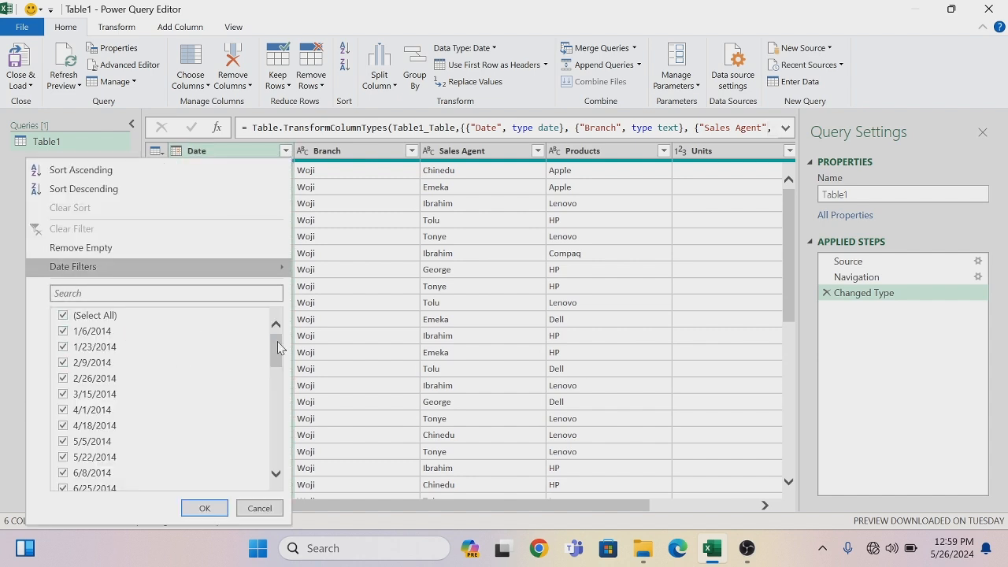
left_click_drag(275, 340, 275, 441)
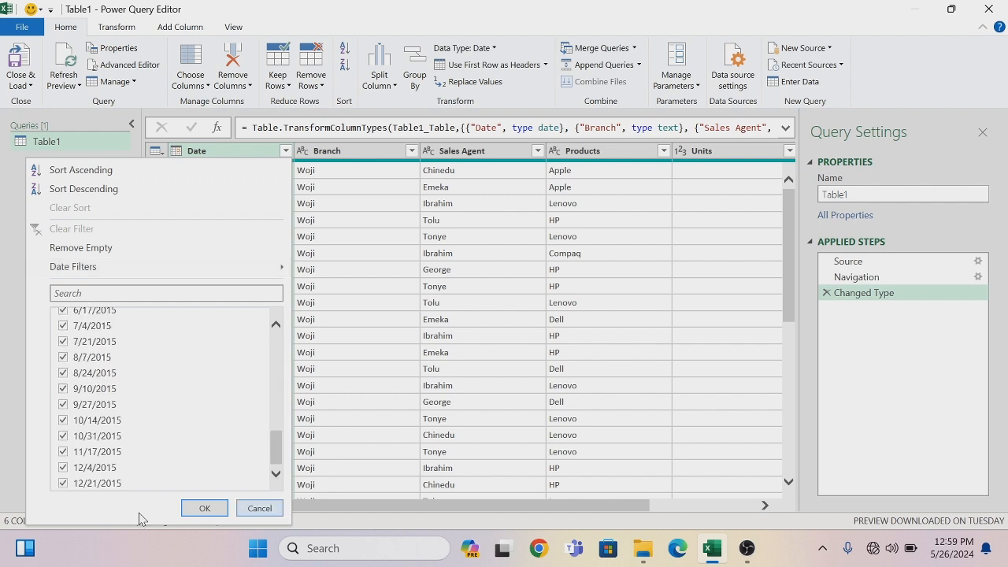
left_click(201, 509)
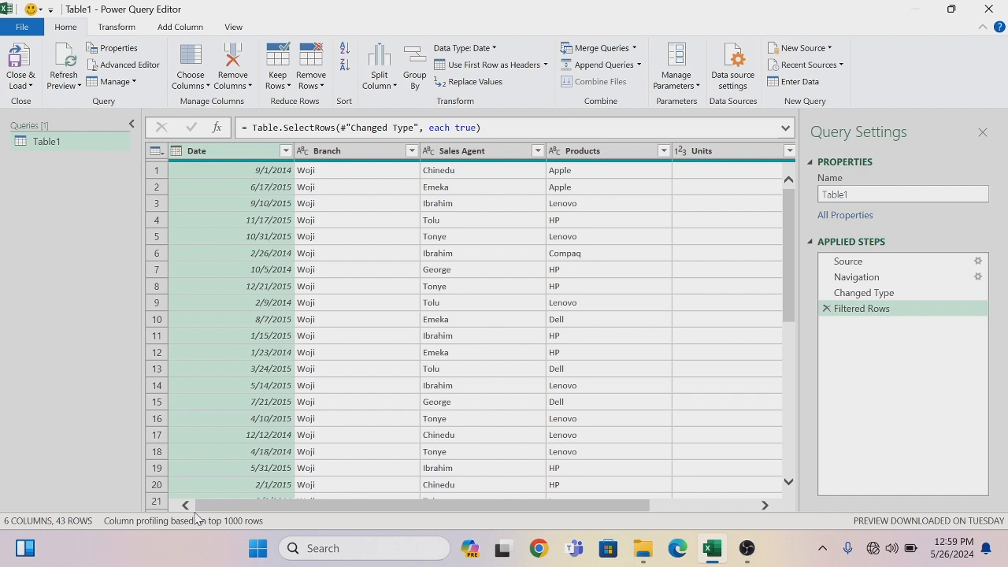
Check the distinct filter values of the Branch, Sales Agent and Products columns, keeping every value selected
left_click(412, 151)
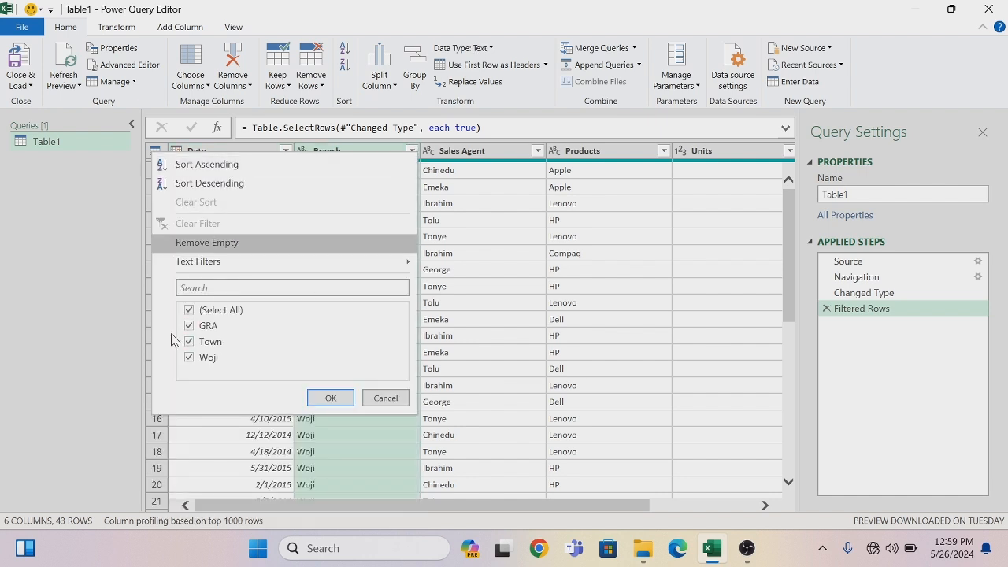
left_click(331, 399)
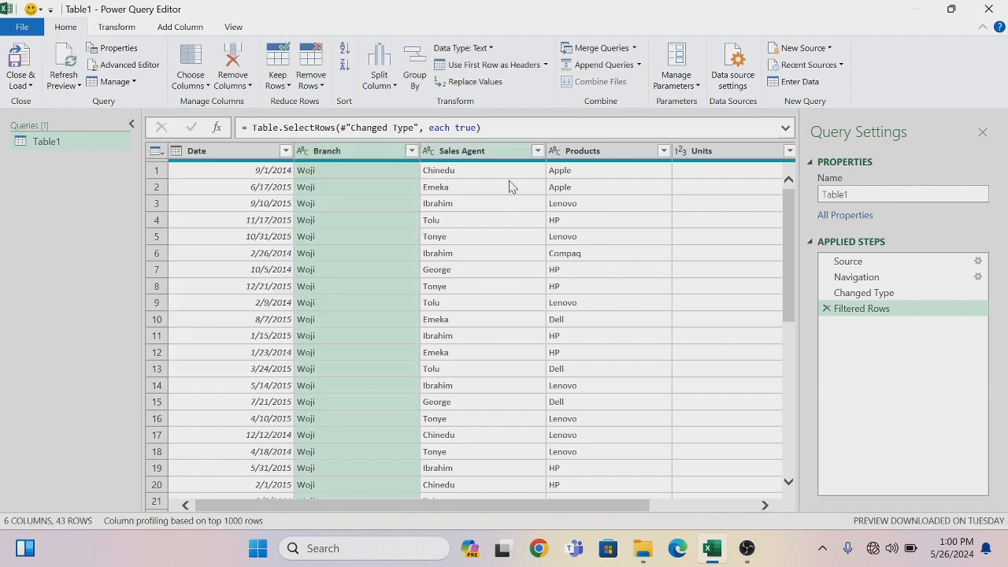
left_click(538, 151)
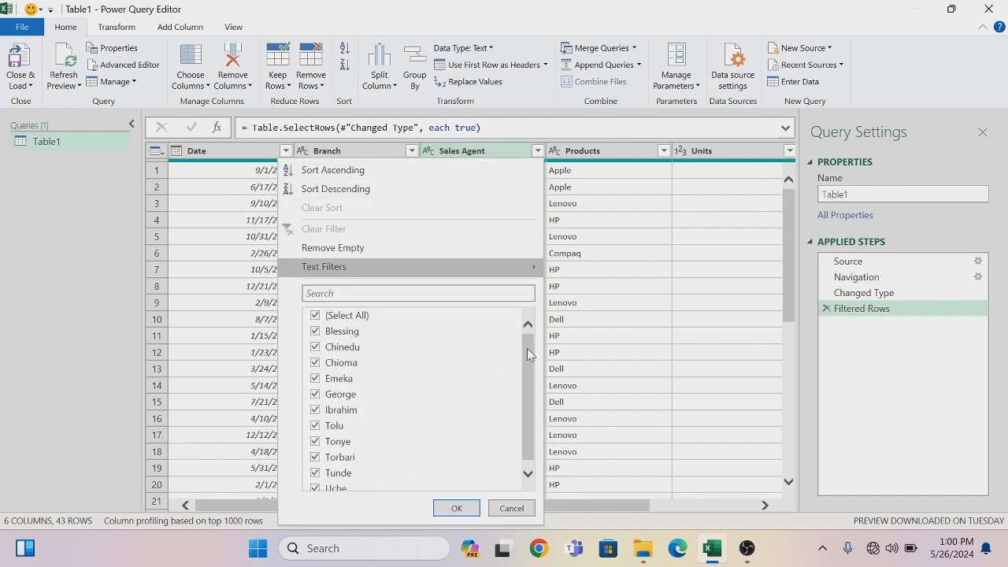
left_click_drag(528, 349, 516, 492)
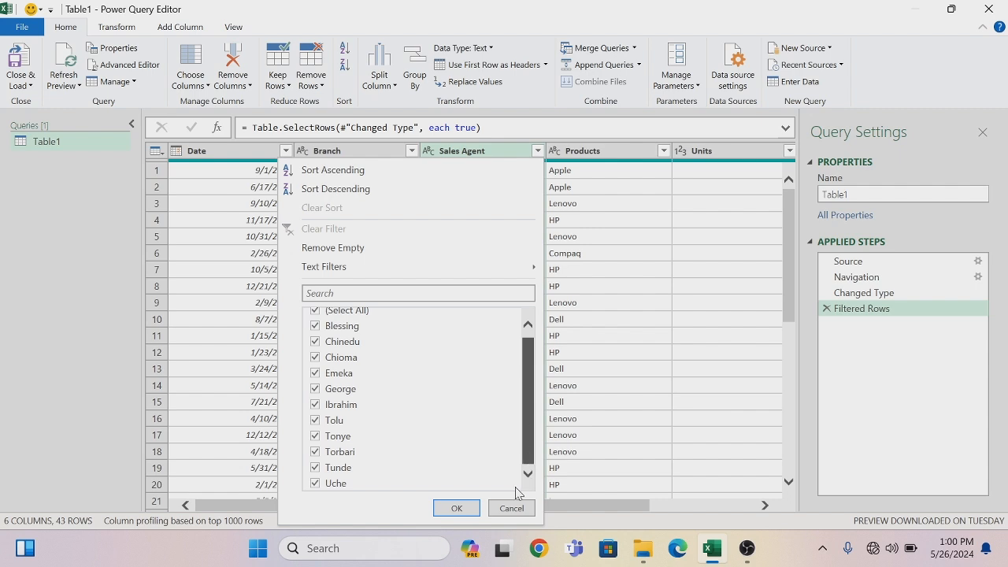
left_click(456, 508)
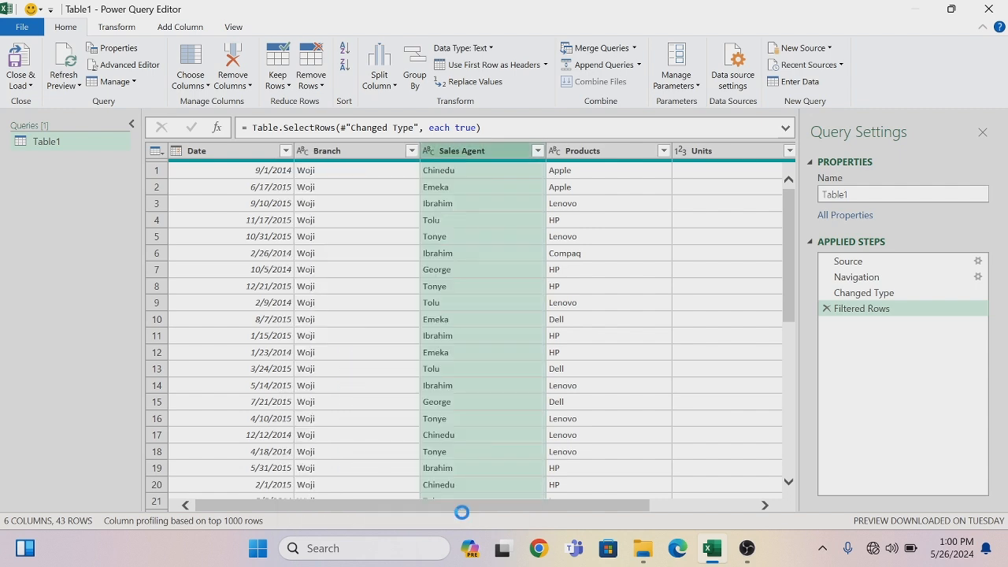
left_click(663, 152)
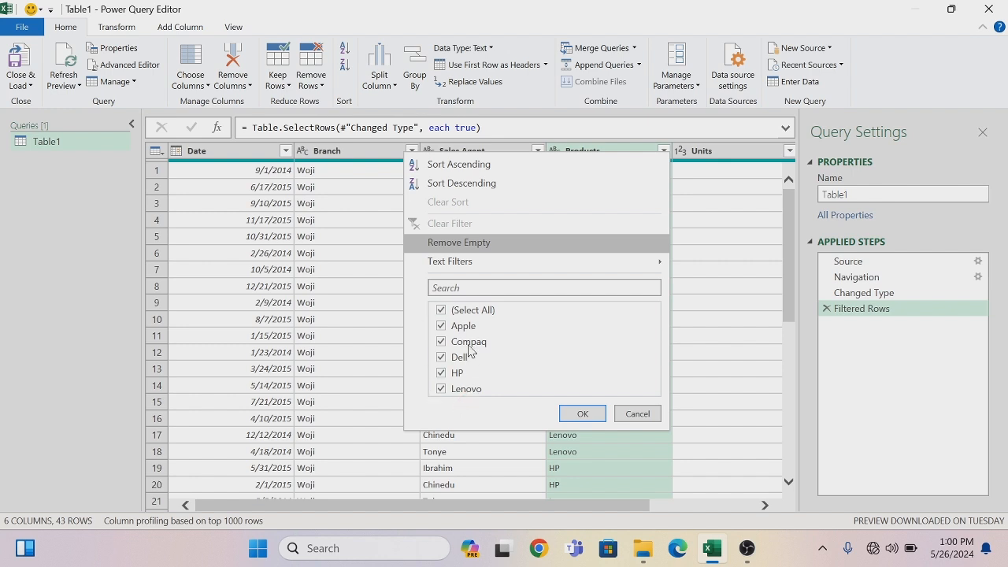
left_click(577, 415)
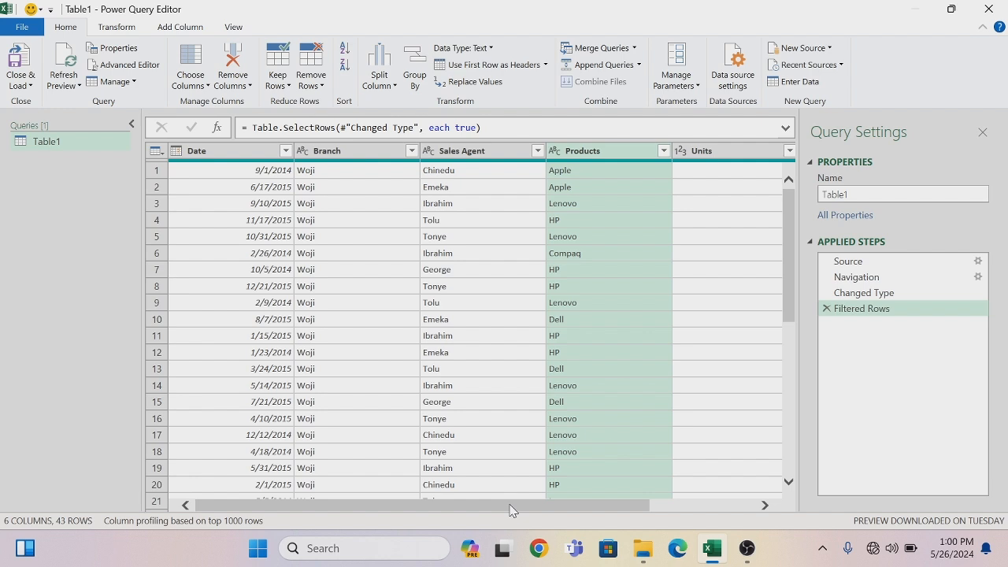
Change the Price column's data type to Currency
left_click_drag(510, 511, 668, 524)
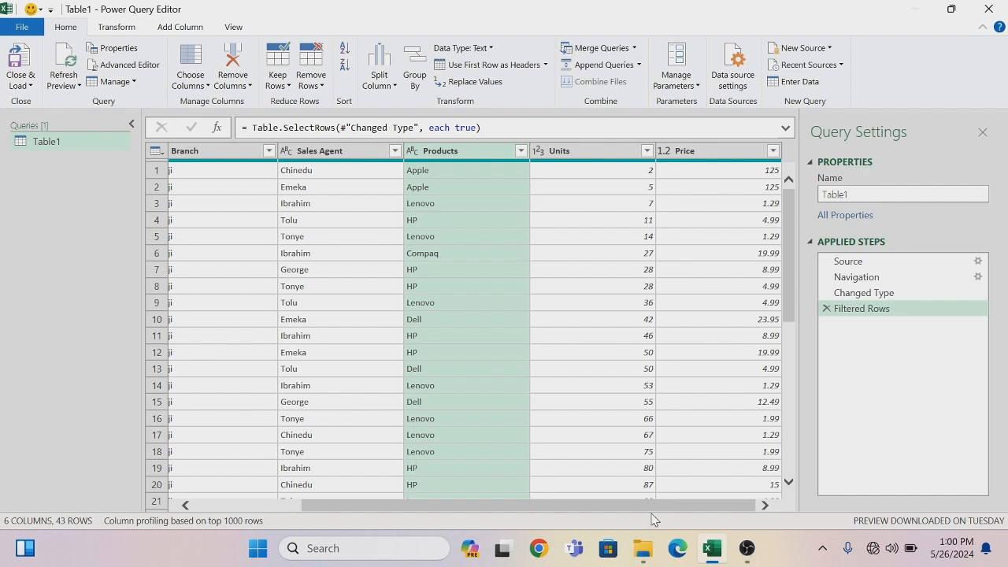
left_click_drag(651, 506, 390, 519)
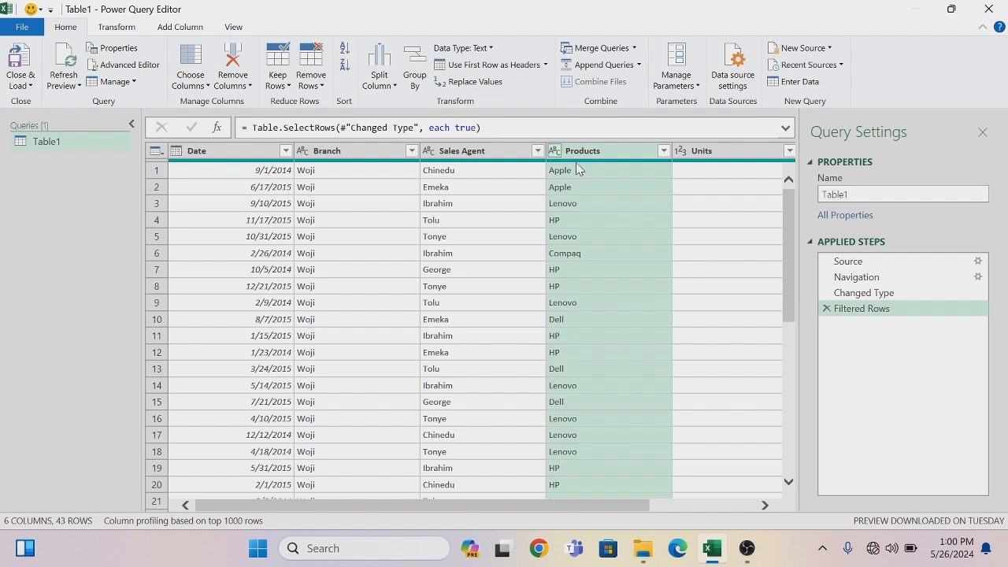
left_click_drag(532, 513, 638, 513)
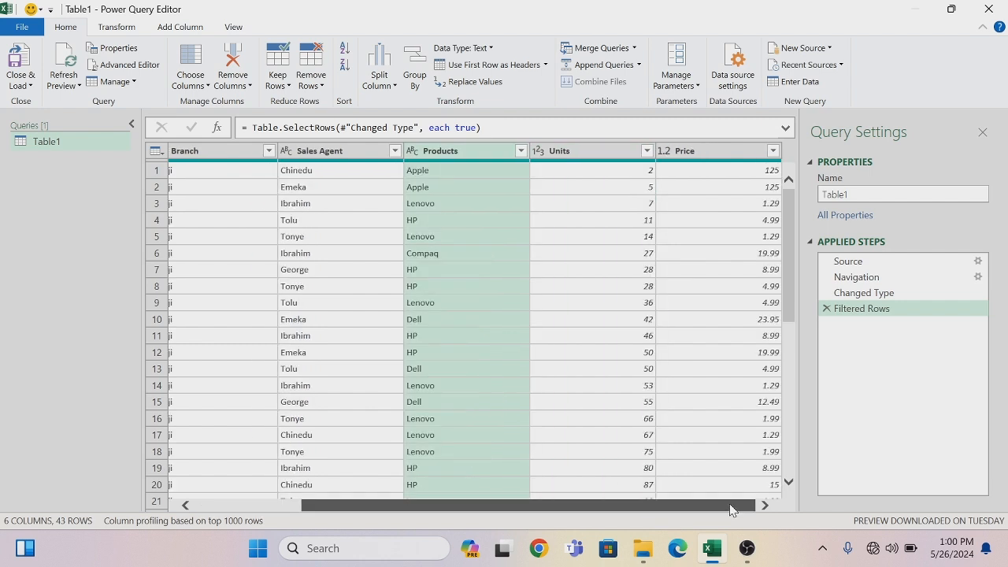
left_click(665, 152)
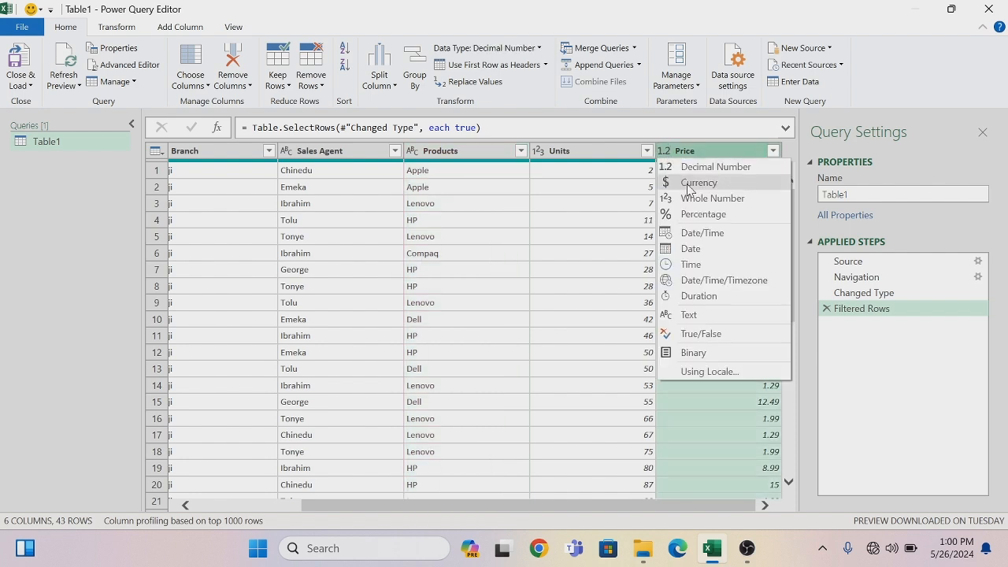
left_click(689, 183)
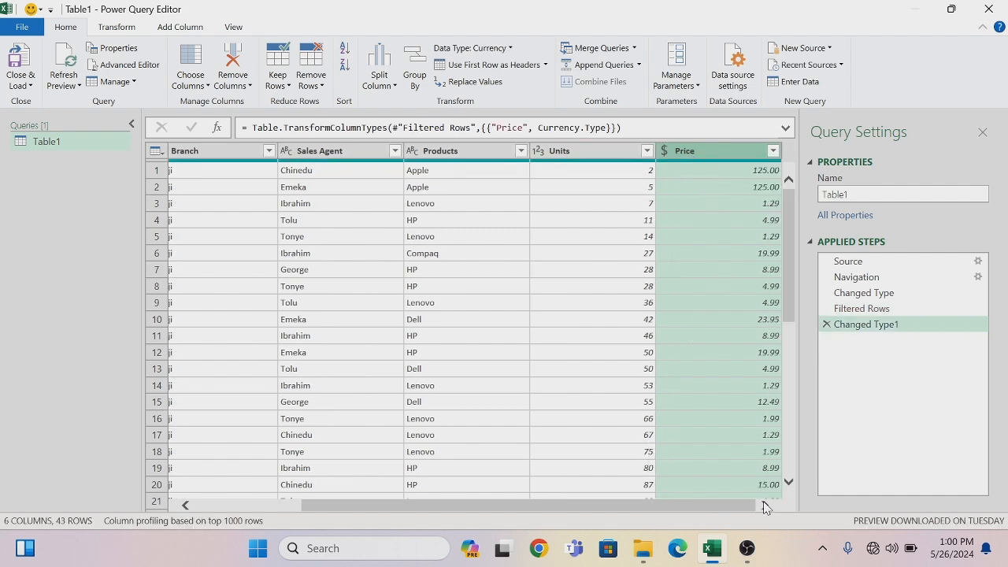
Add a new column that multiplies the Units column by the Price column
left_click(595, 154)
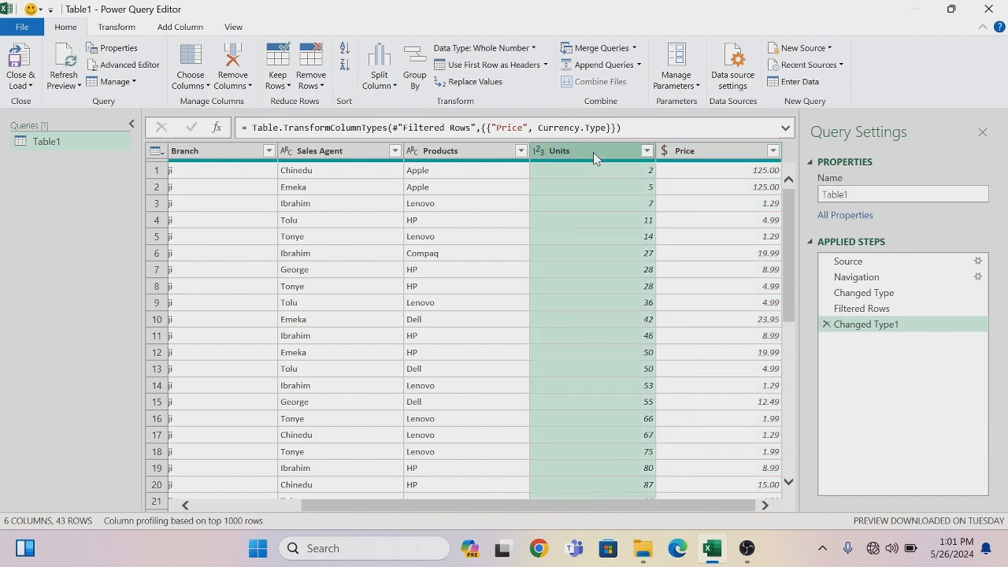
left_click(692, 158, "ctrl")
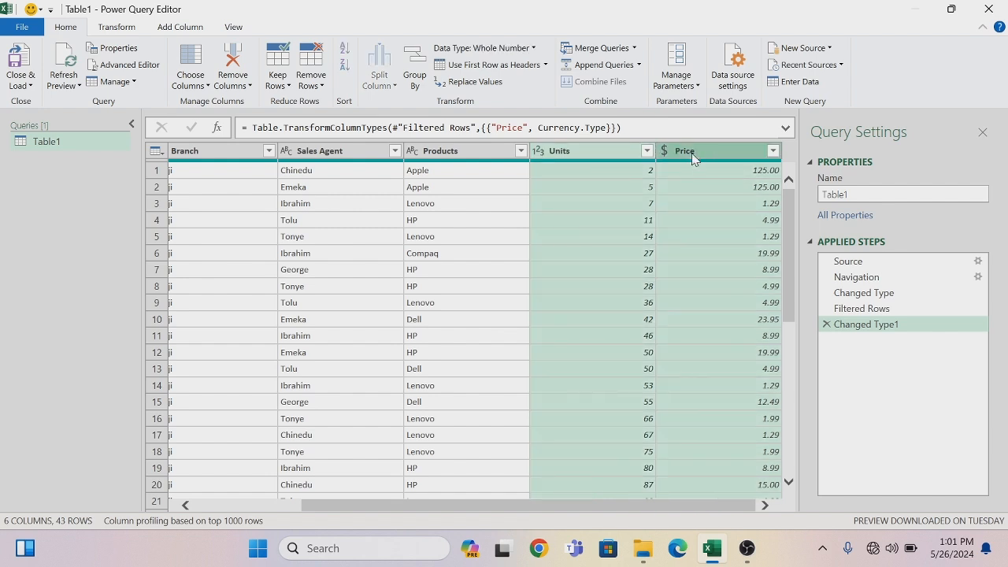
left_click(174, 29)
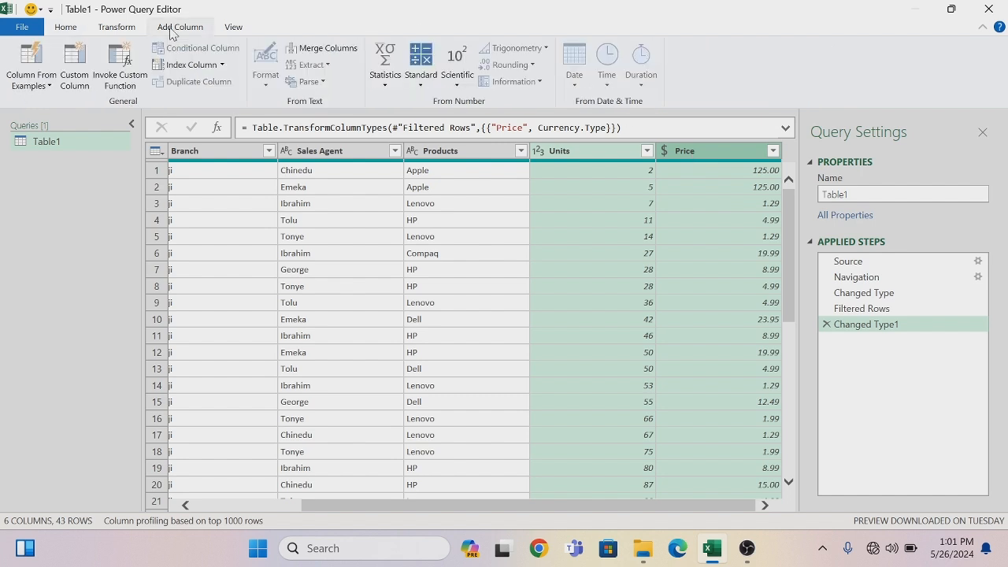
left_click(222, 66)
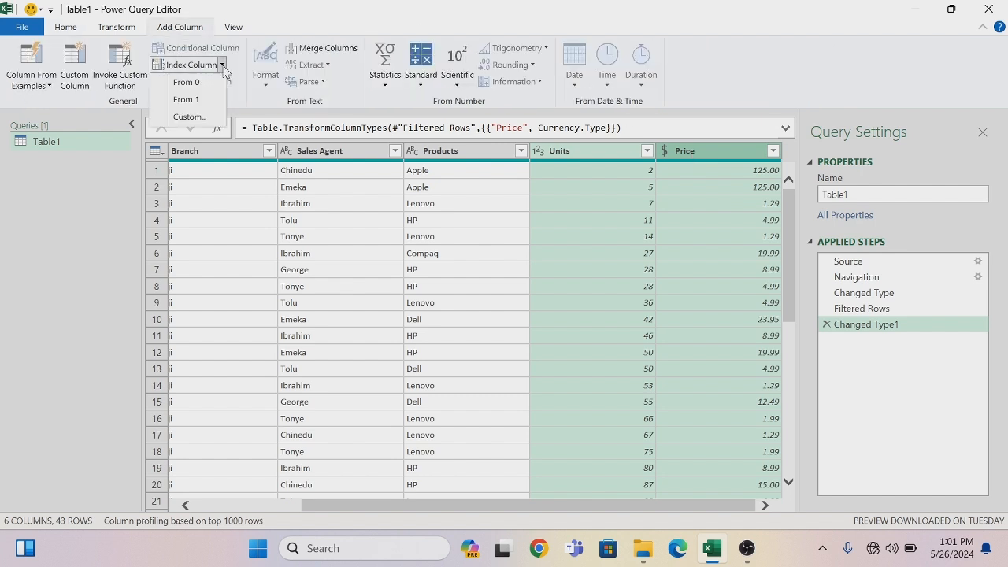
left_click(173, 30)
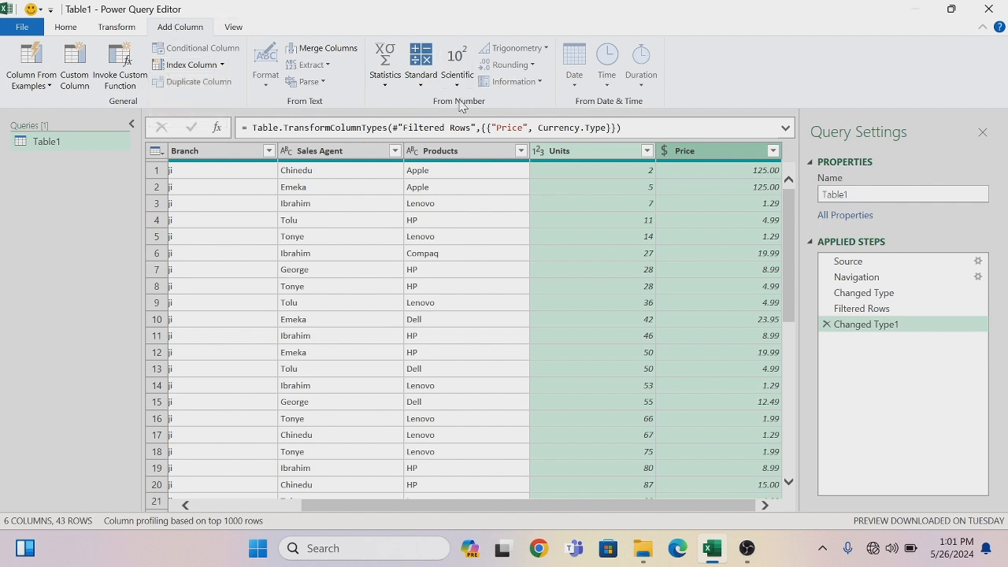
left_click(422, 88)
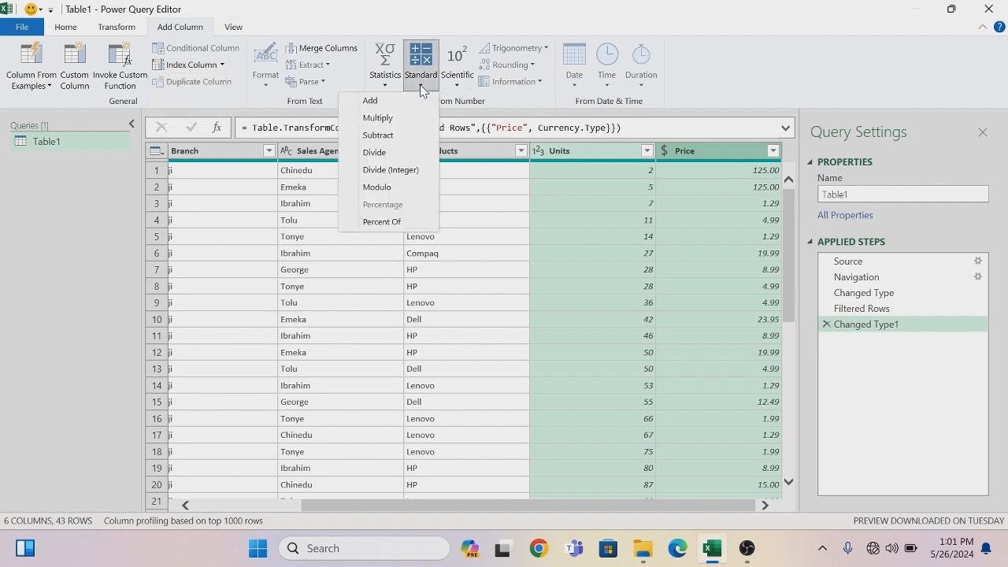
left_click(401, 122)
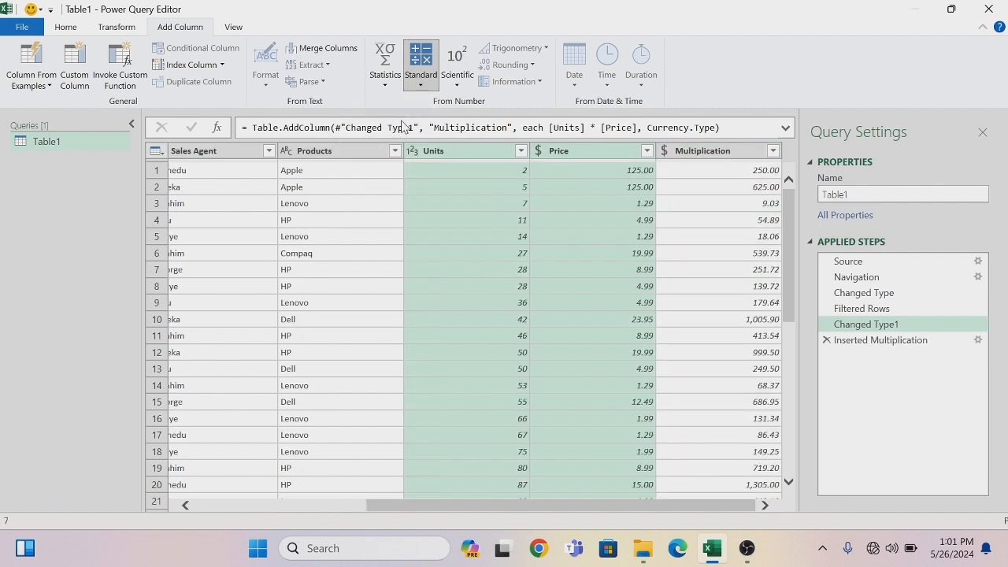
Rename the new multiplication column to "Total Sales"
double_click(732, 160)
key("BackSpace")
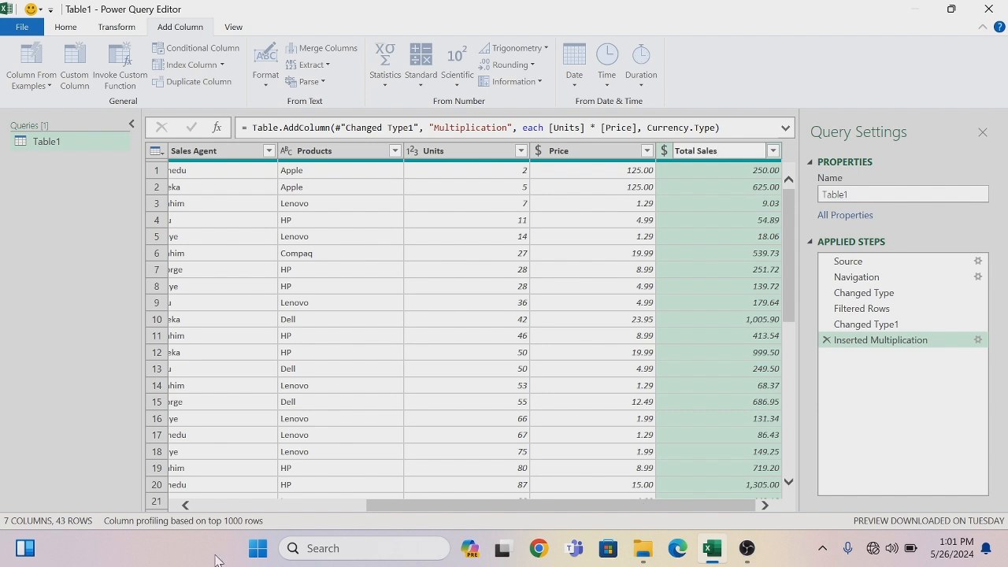
left_click_drag(405, 506, 90, 481)
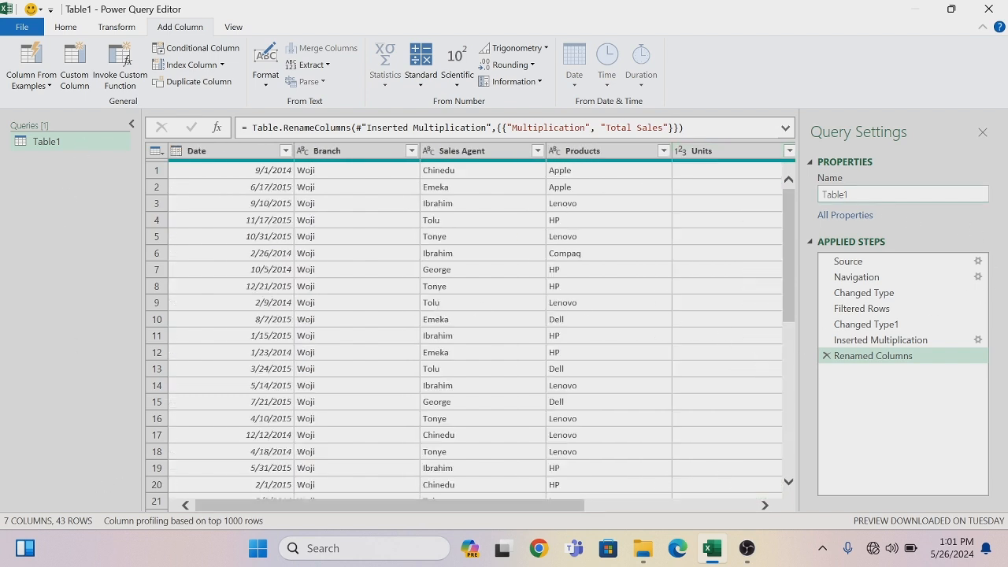
Rename the Table1 query as "Fact Table"
left_click(847, 193)
key("BackSpace")
key("BackSpace")
key("BackSpace")
key("BackSpace")
key("BackSpace")
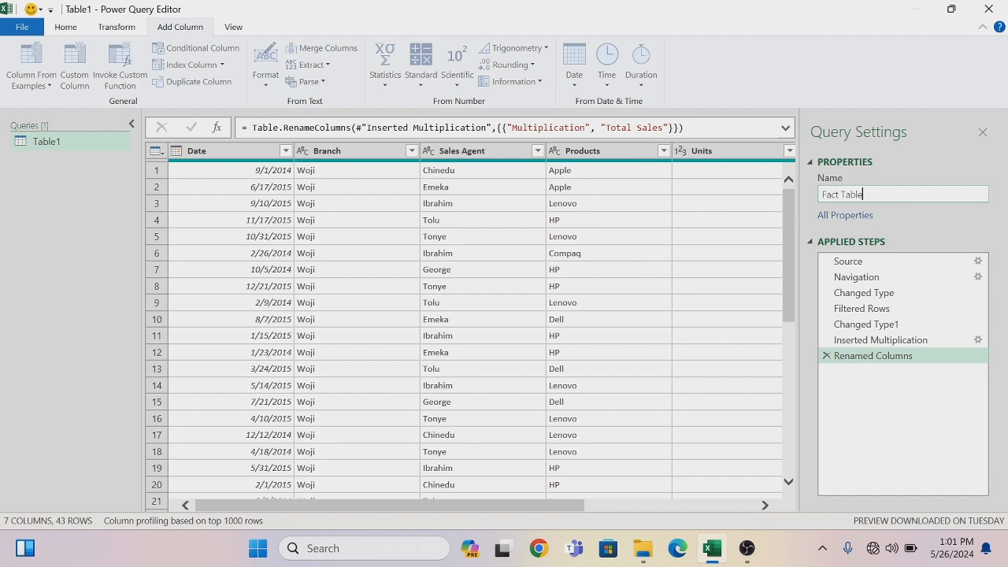
key("Return")
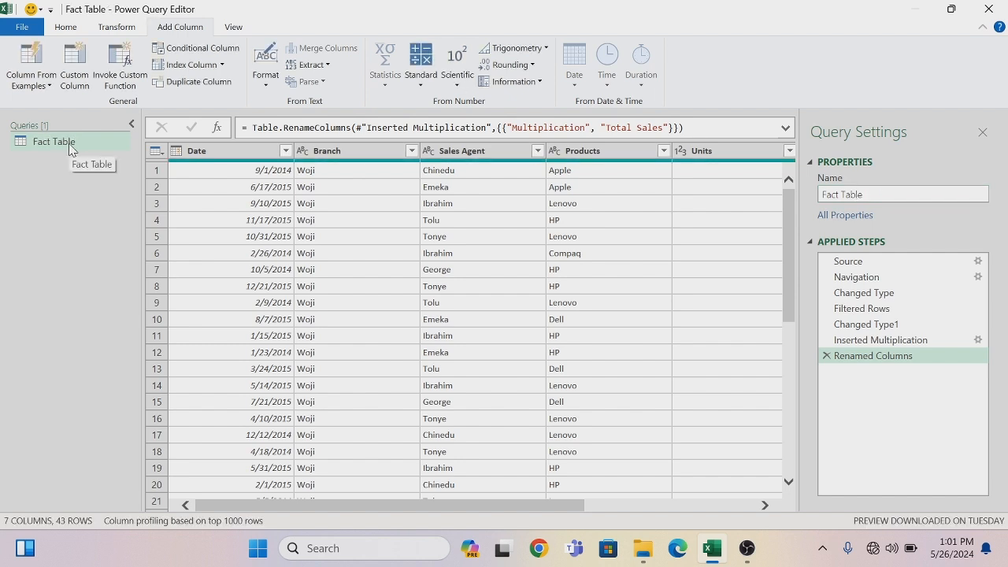
Duplicate the Fact Table query and rename the copy "Calendar"
right_click(71, 150)
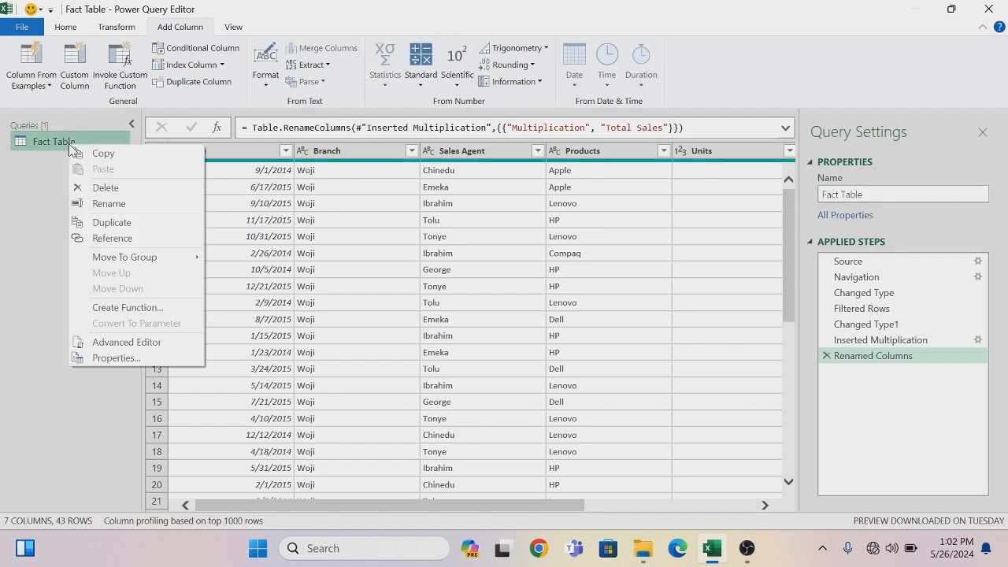
left_click(122, 224)
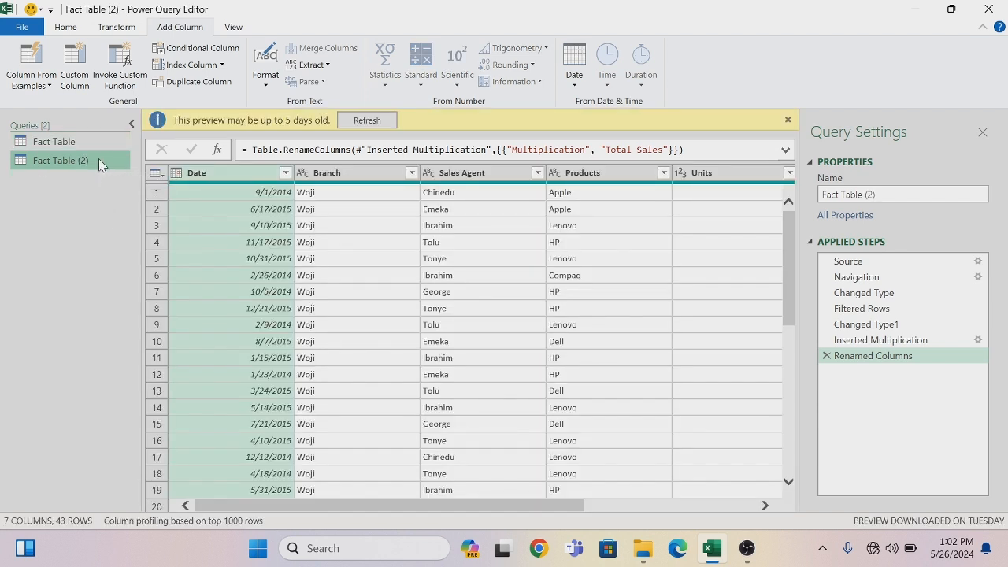
double_click(71, 160)
key("BackSpace")
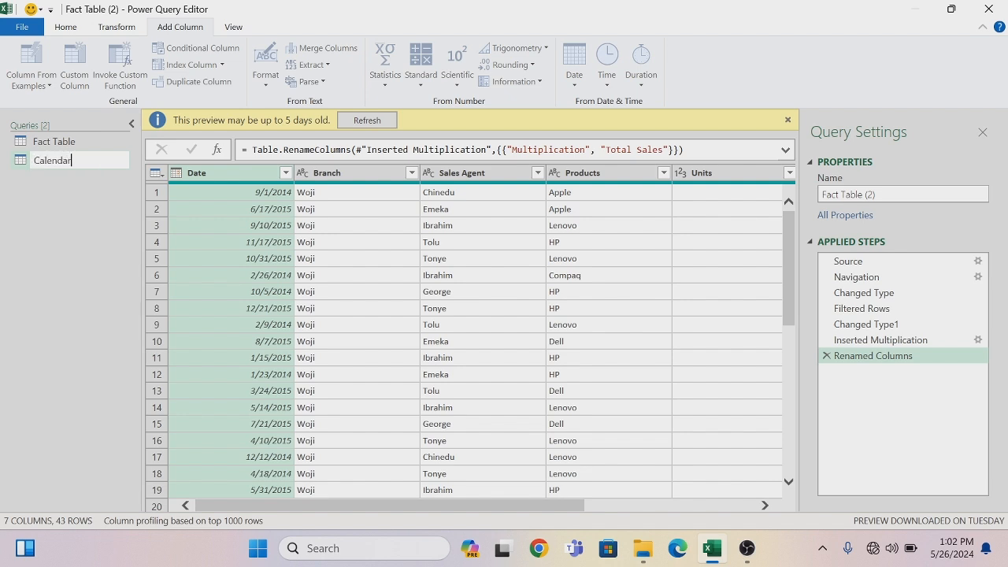
key("Return")
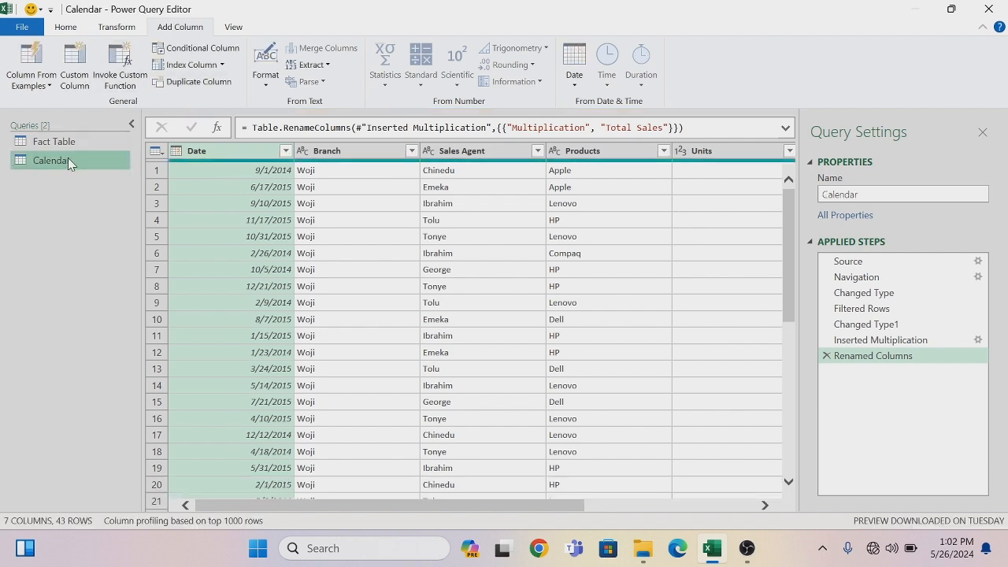
Remove all columns except Date from the Calendar query and remove the duplicate dates
right_click(219, 160)
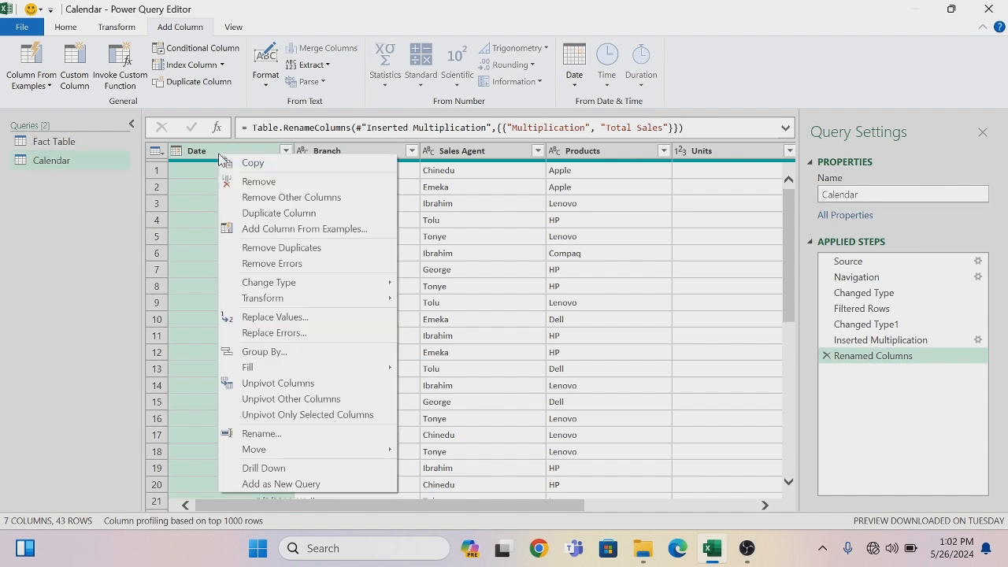
left_click(271, 203)
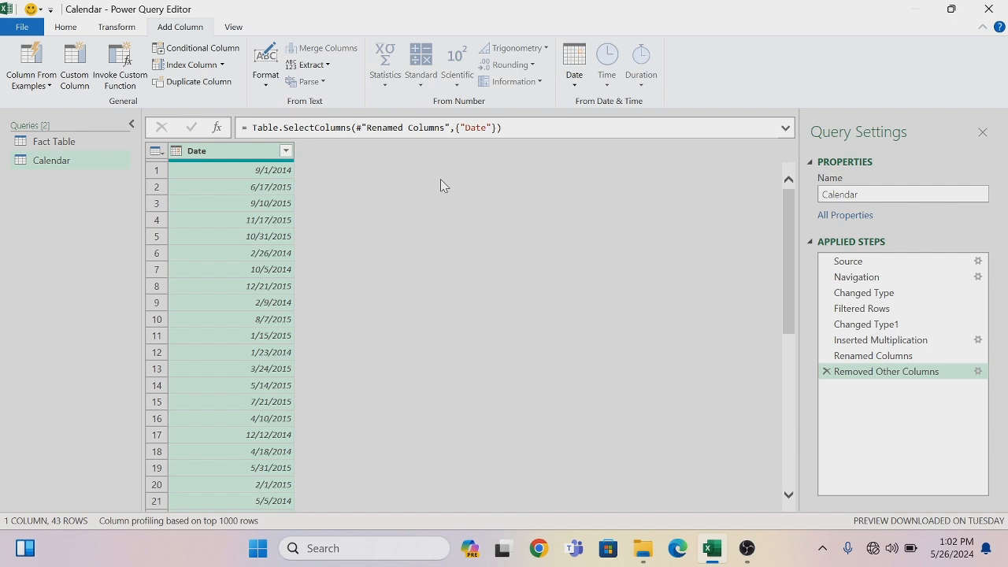
right_click(228, 160)
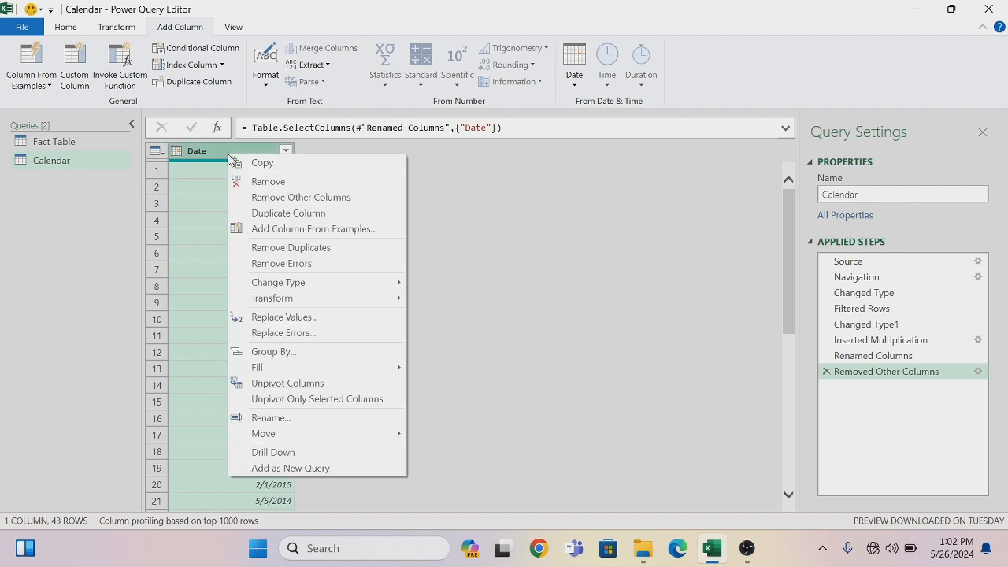
left_click(290, 247)
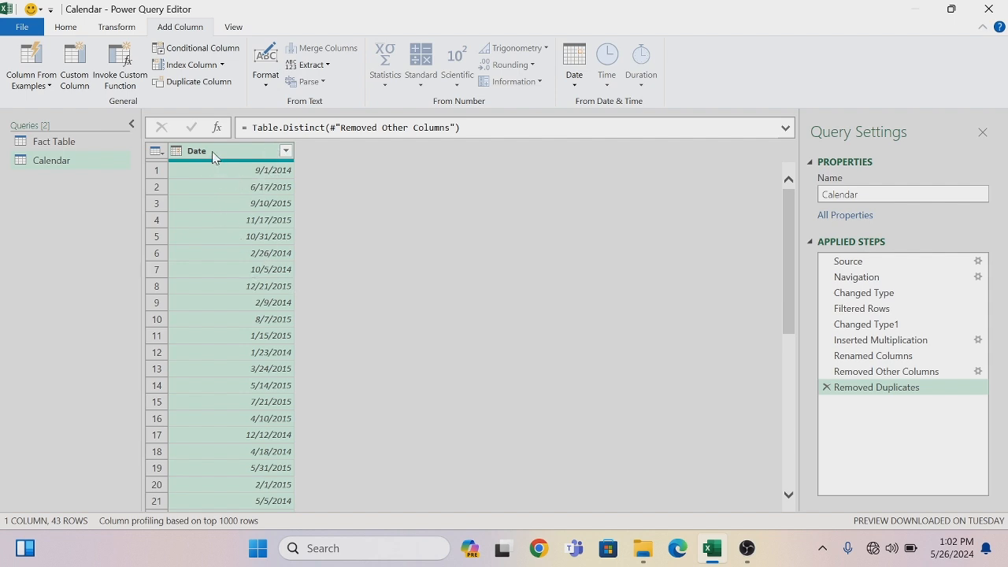
Add a Year column and a Month Name column to Calendar, both derived from the Date column
left_click(576, 89)
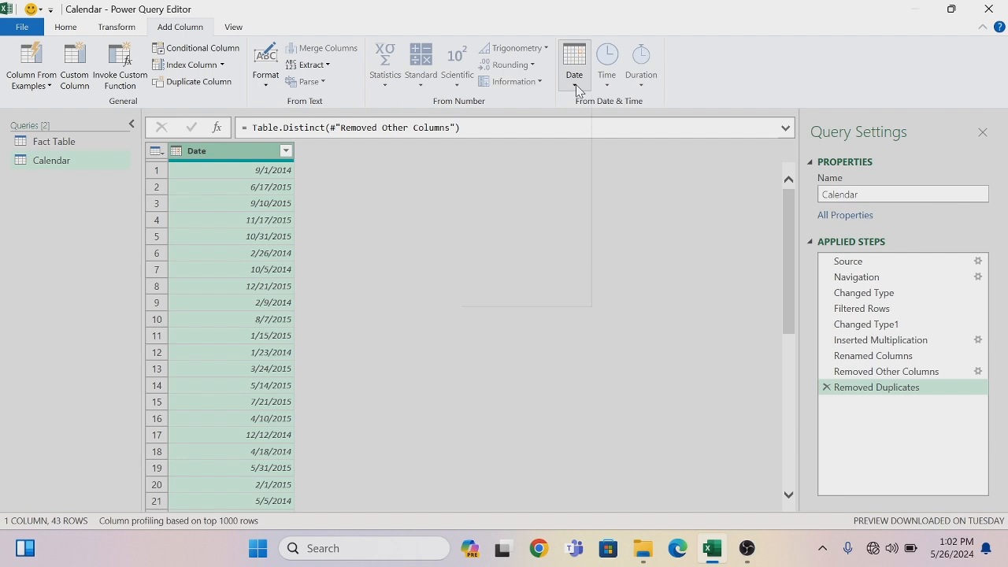
mouse_move(549, 155)
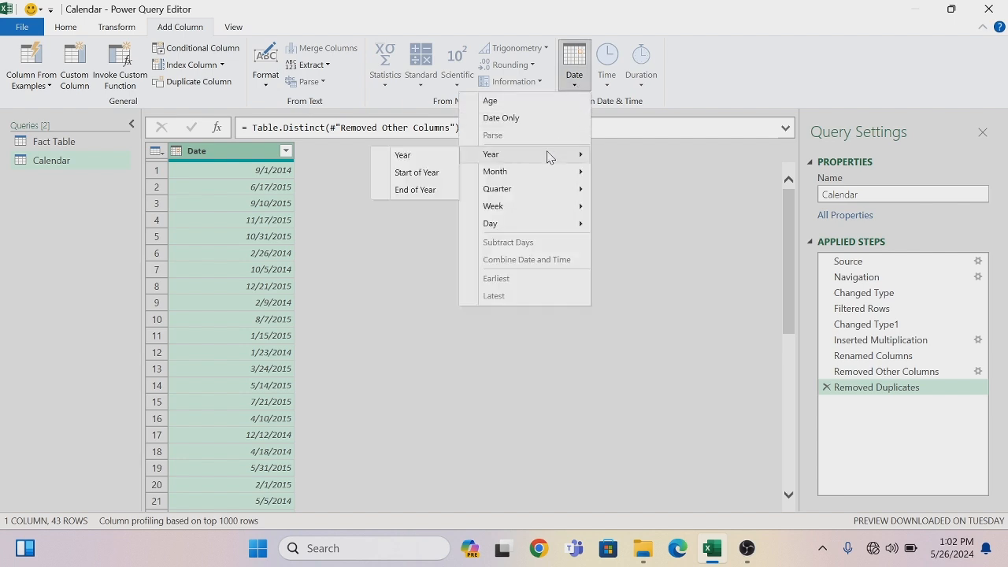
left_click(445, 155)
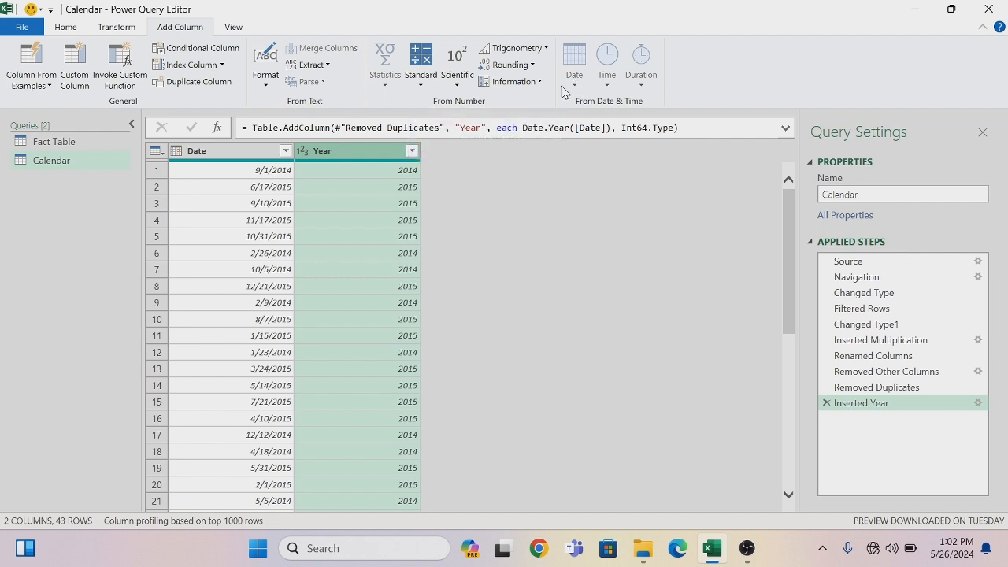
left_click(250, 157)
left_click(574, 90)
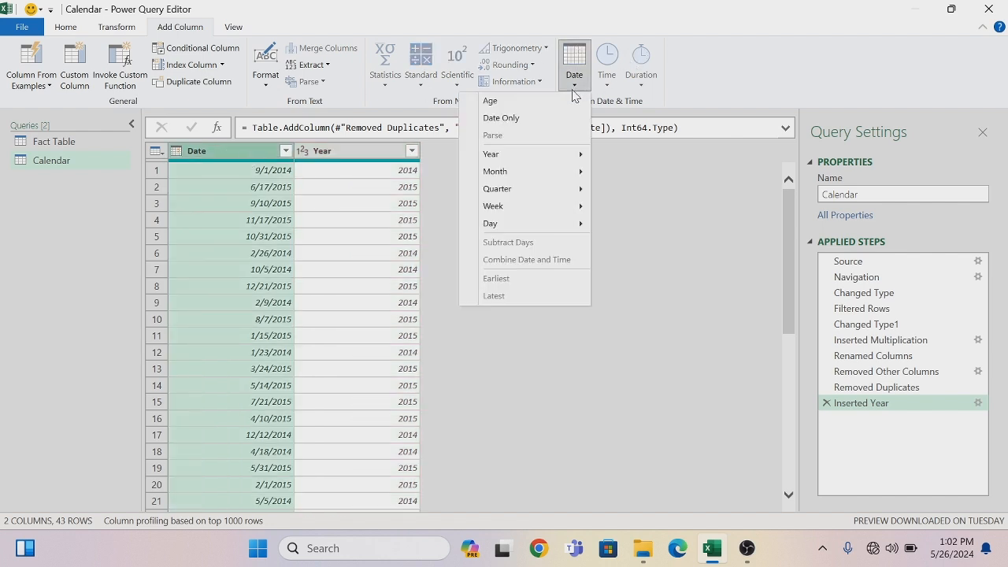
mouse_move(543, 173)
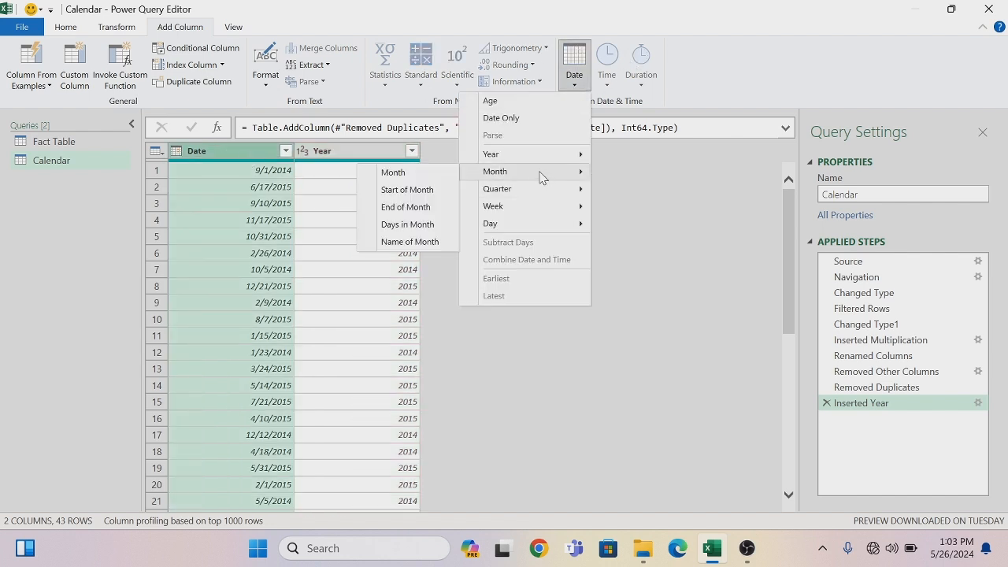
left_click(410, 242)
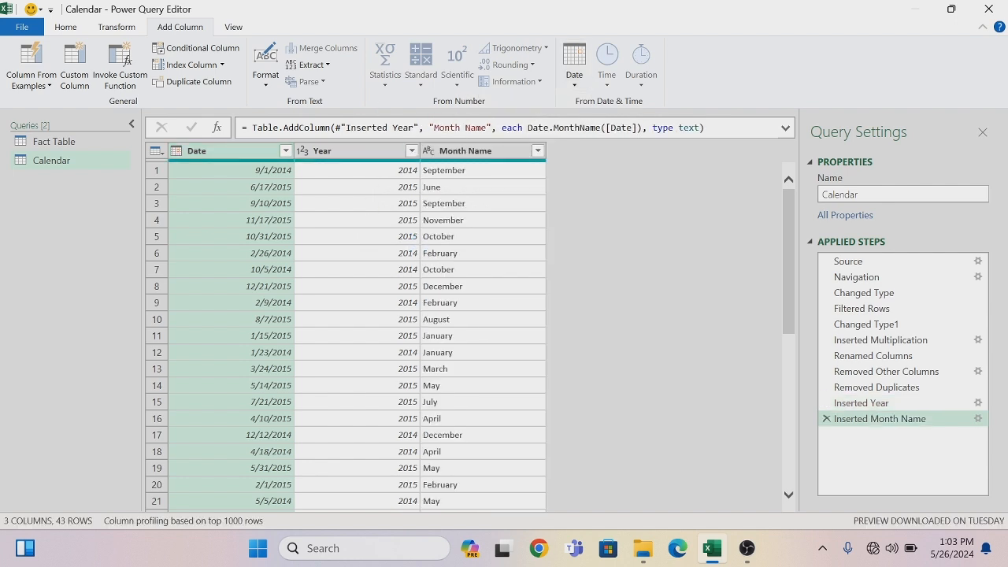
Add a column with the name of the day, derived from Calendar's Date column
left_click(574, 87)
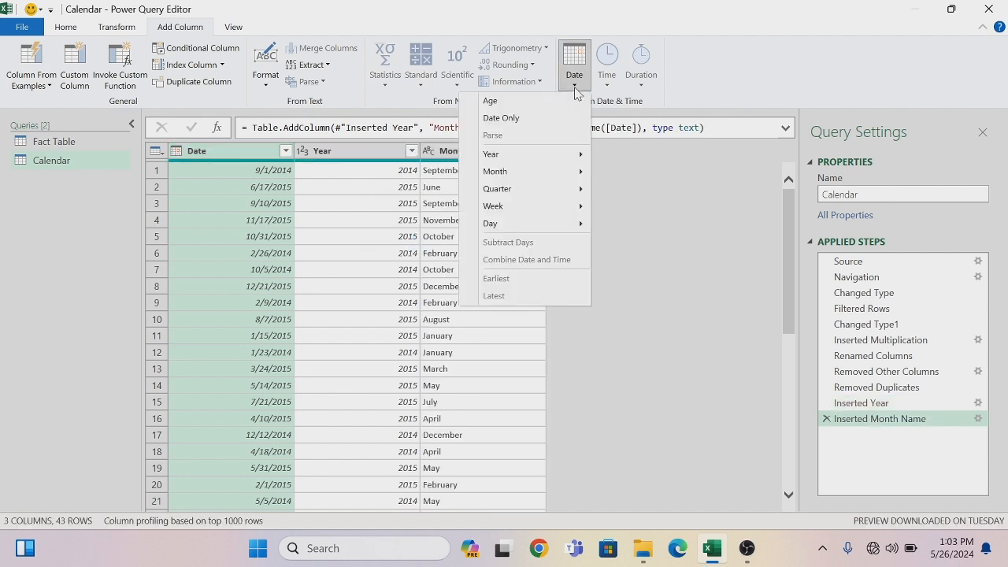
mouse_move(530, 225)
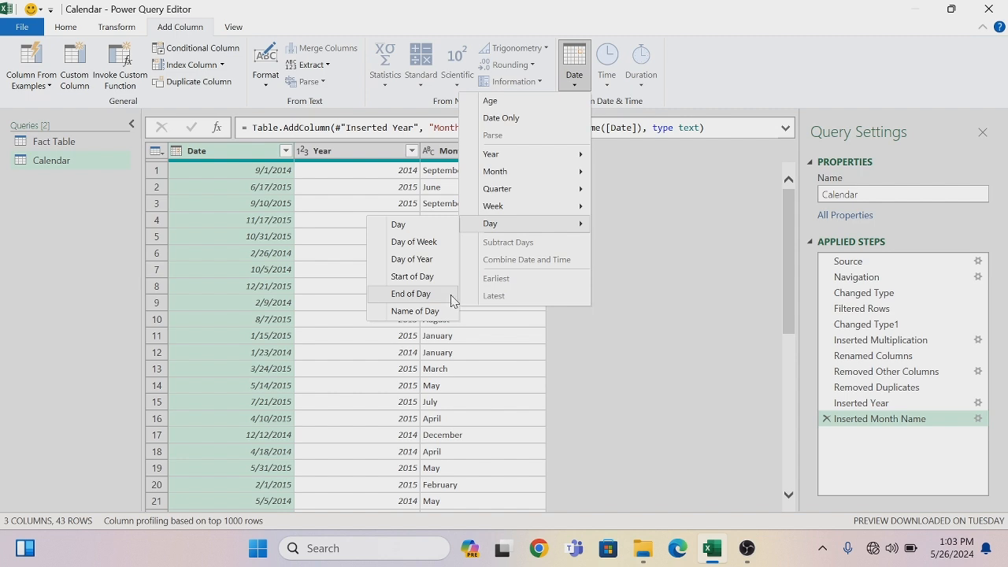
left_click(438, 312)
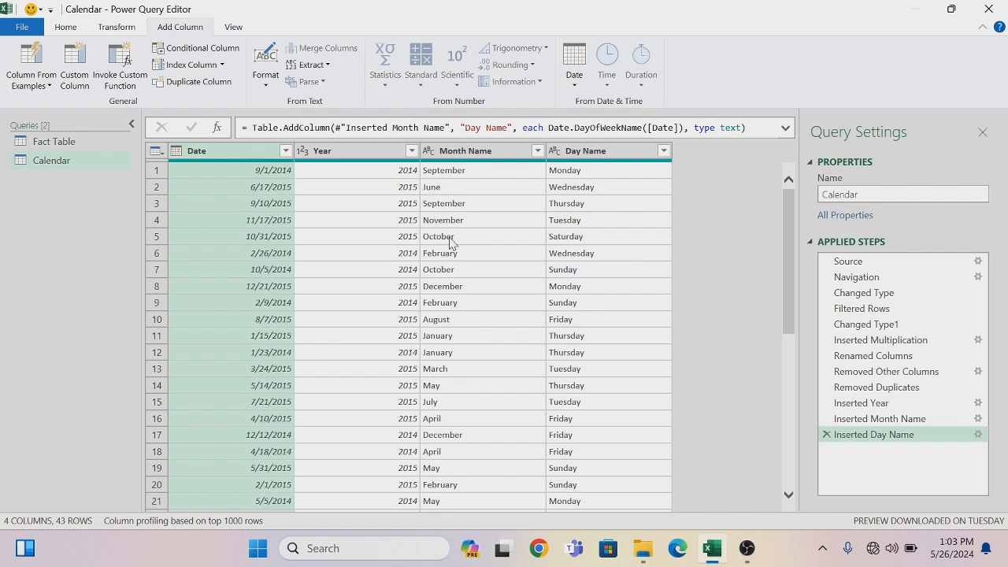
Shorten the Month Name values in place by extracting only their first 3 characters
left_click(464, 151)
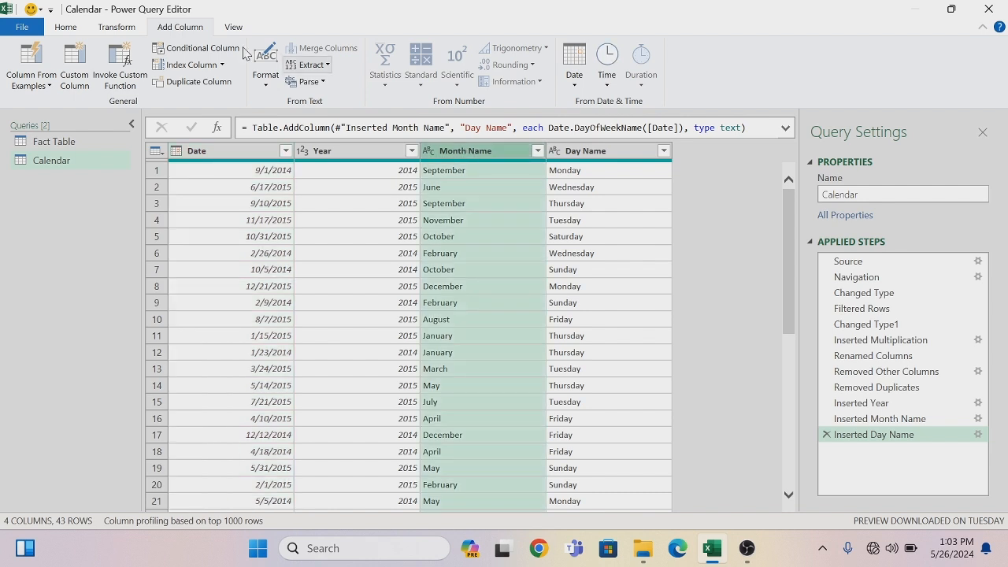
left_click(120, 30)
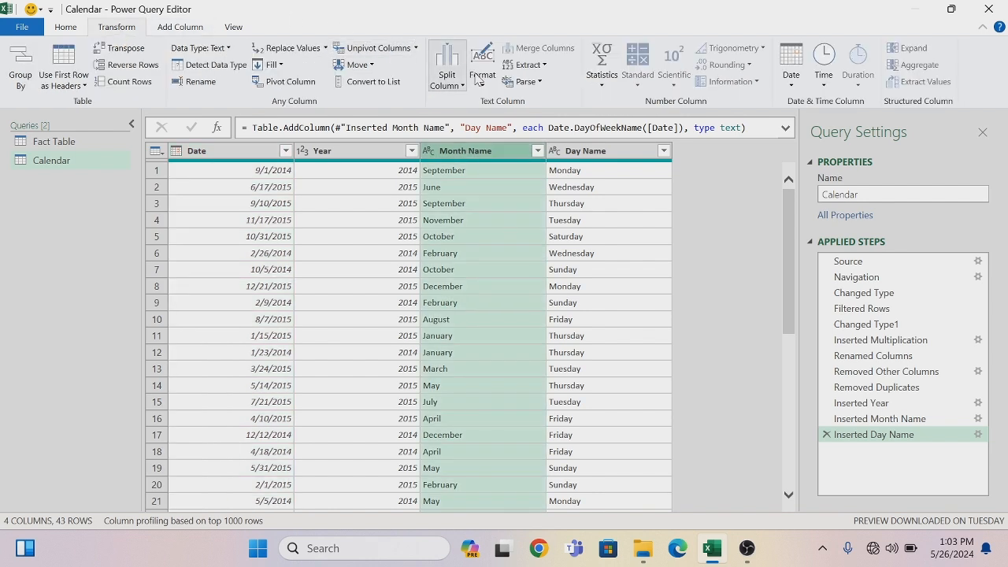
left_click(543, 67)
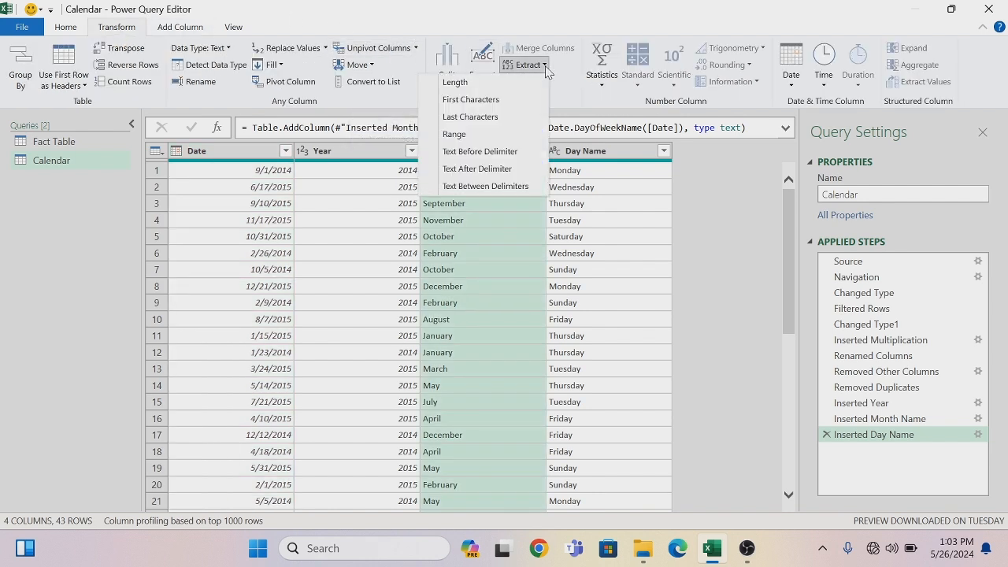
left_click(489, 100)
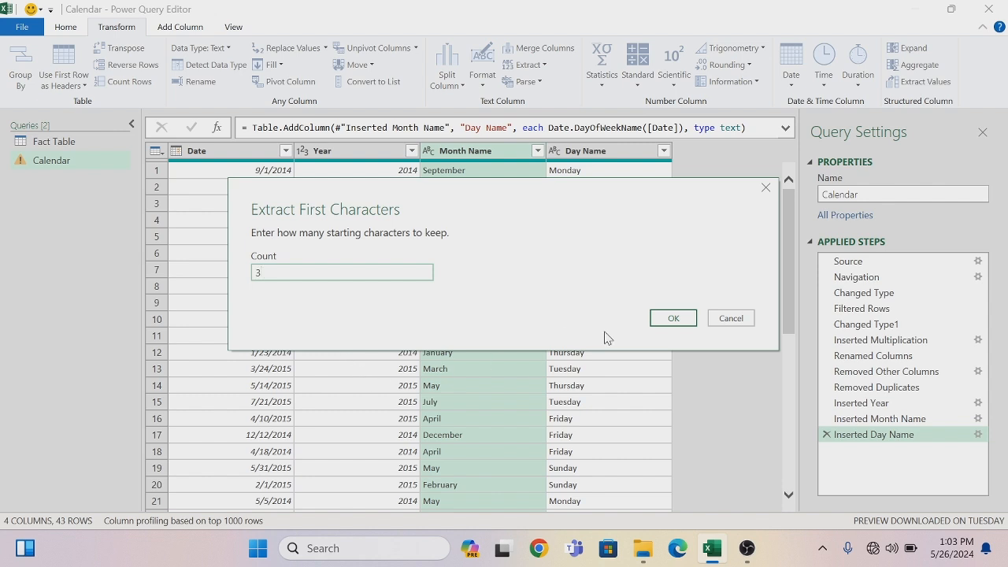
left_click(665, 324)
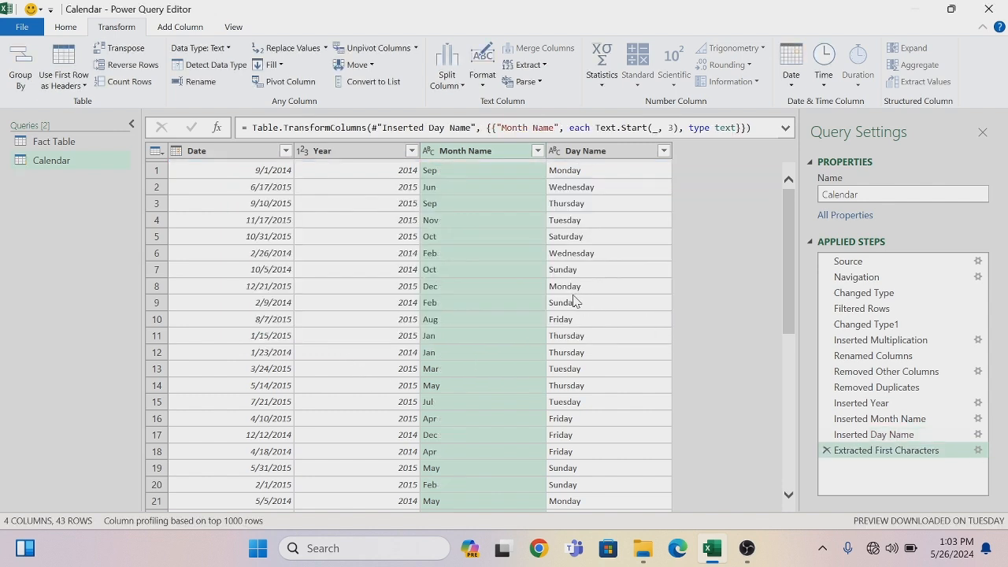
Shorten the Day Name values in place by extracting only their first 3 characters
left_click(594, 152)
left_click(542, 64)
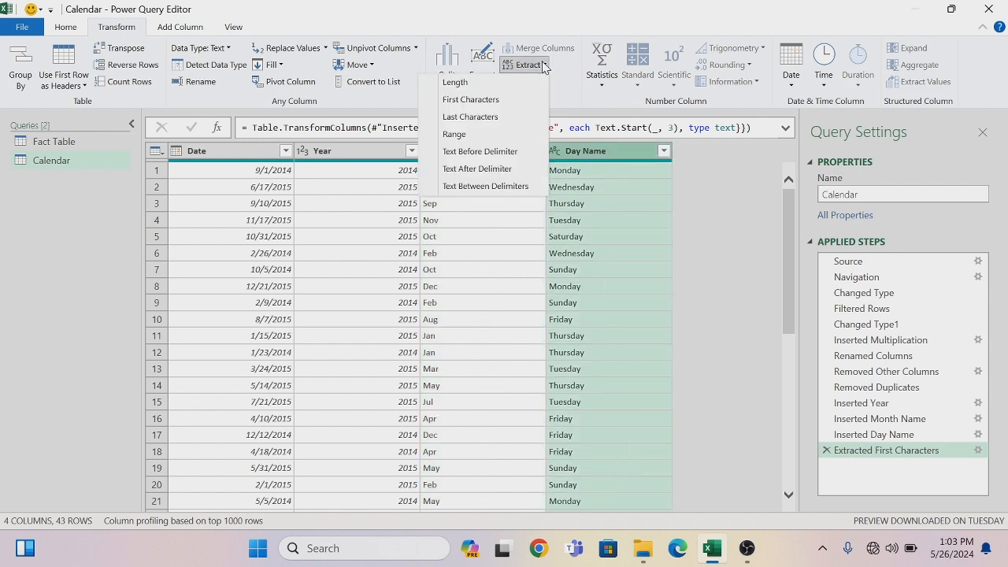
left_click(494, 107)
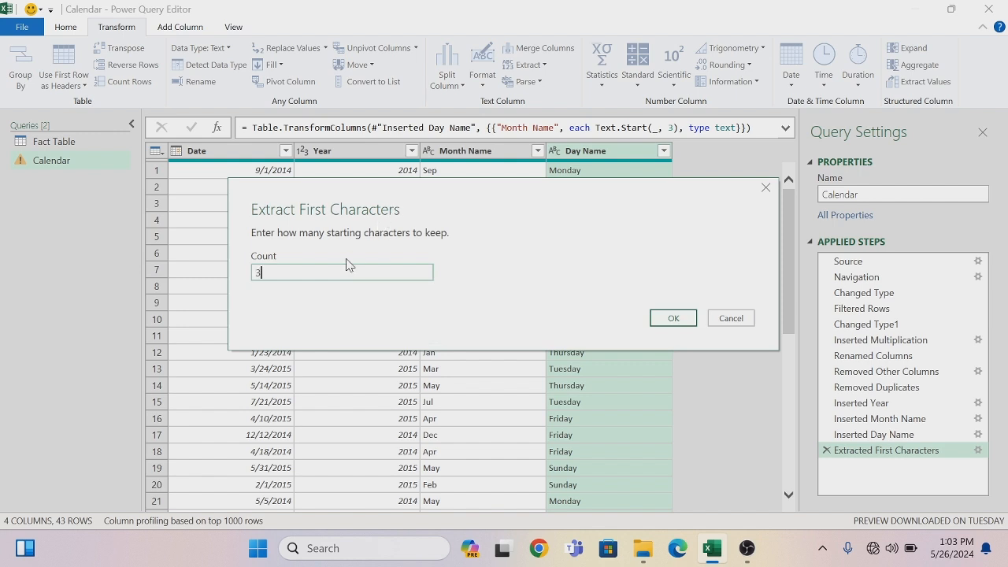
left_click(665, 319)
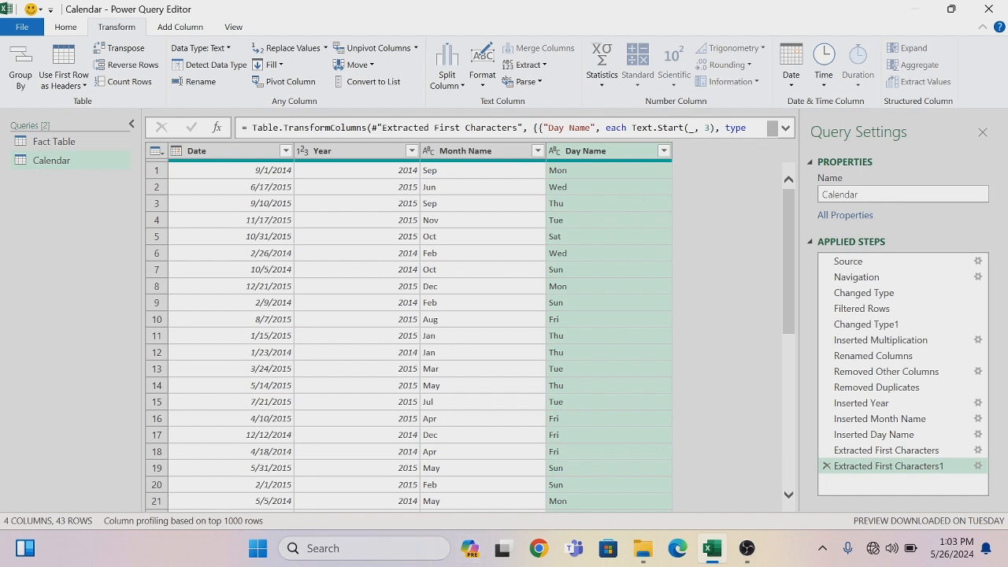
Merge the Calendar query into Fact Table, matching both Date columns with a Left Outer join
left_click(72, 145)
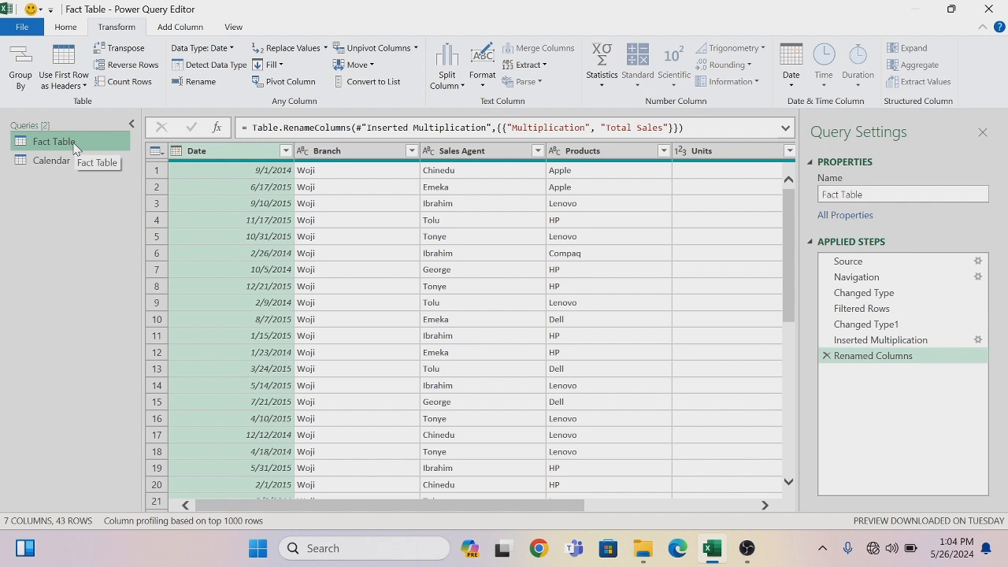
left_click(65, 28)
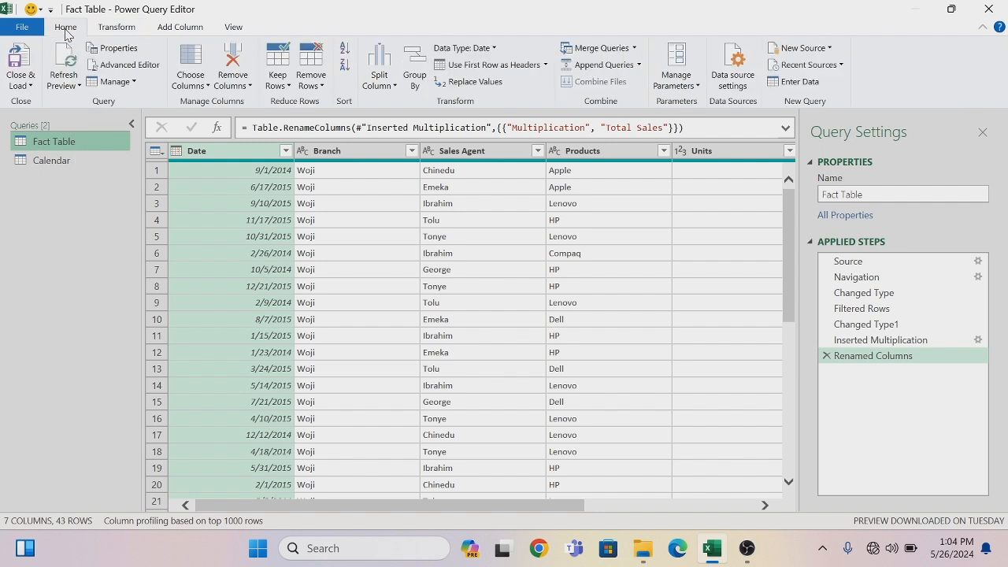
left_click(634, 48)
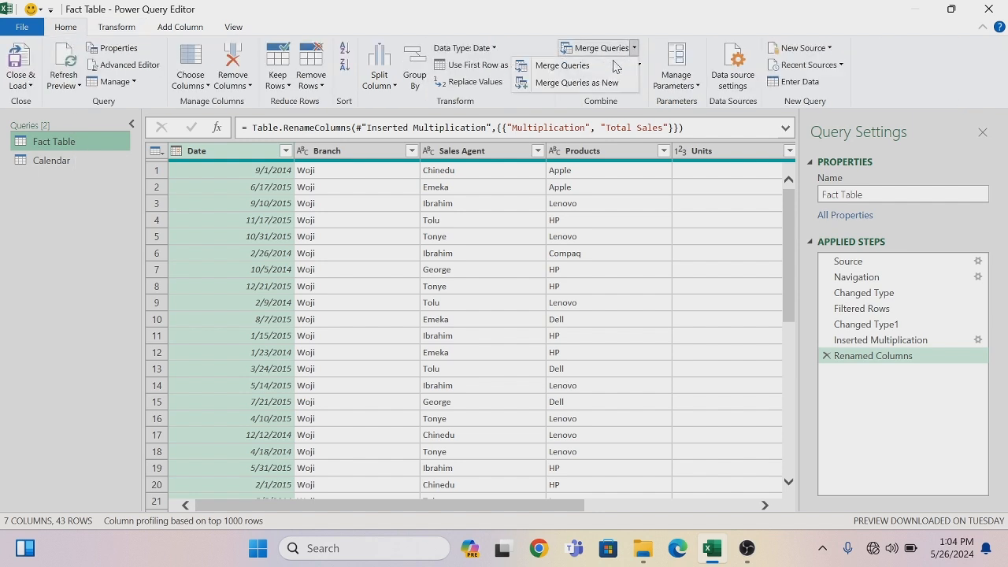
left_click(583, 66)
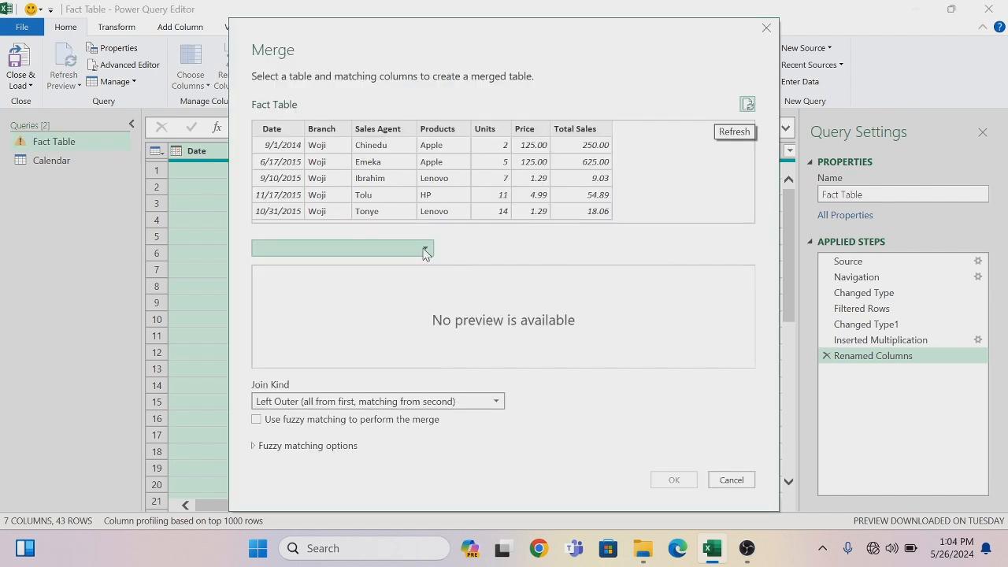
left_click(426, 248)
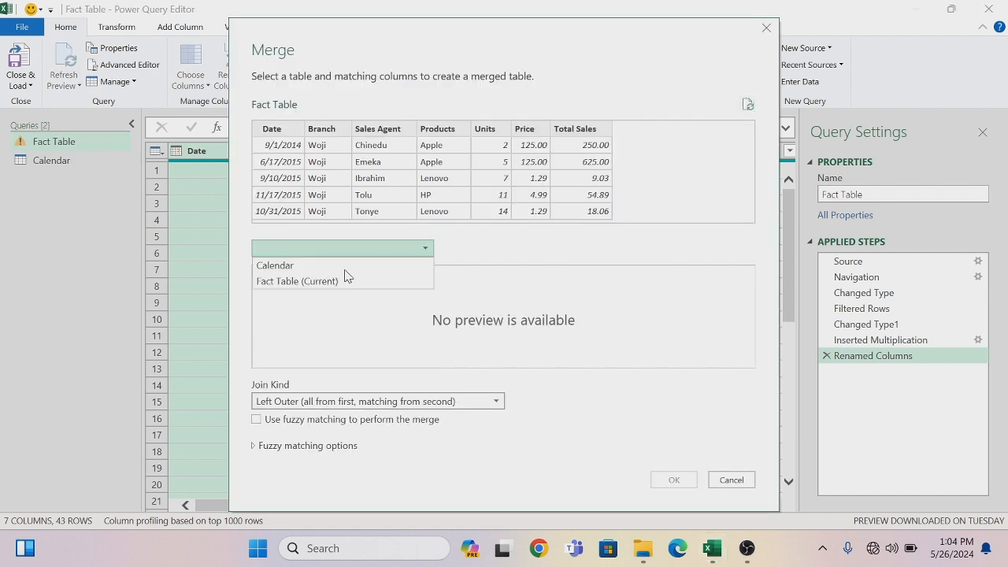
left_click(302, 269)
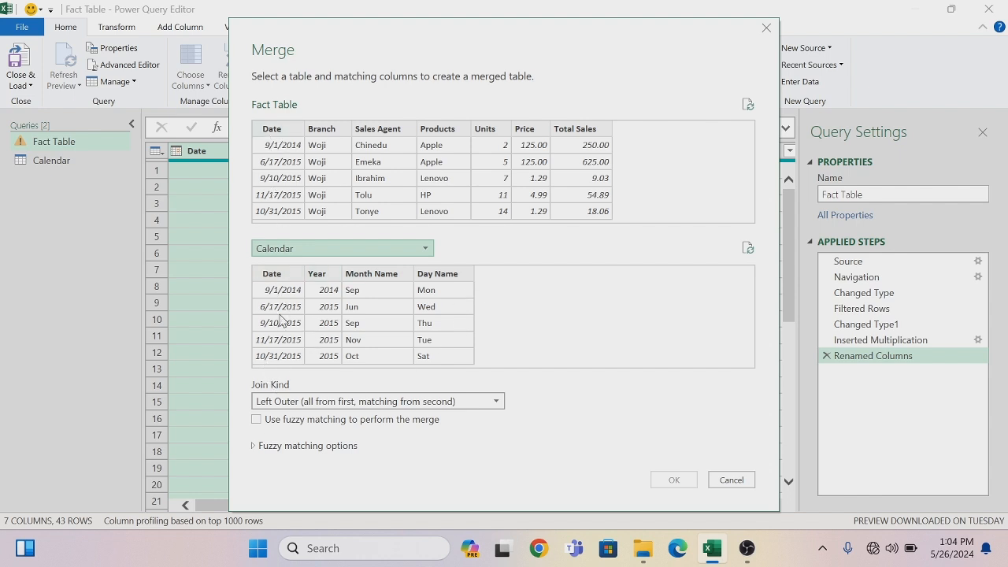
left_click(280, 134)
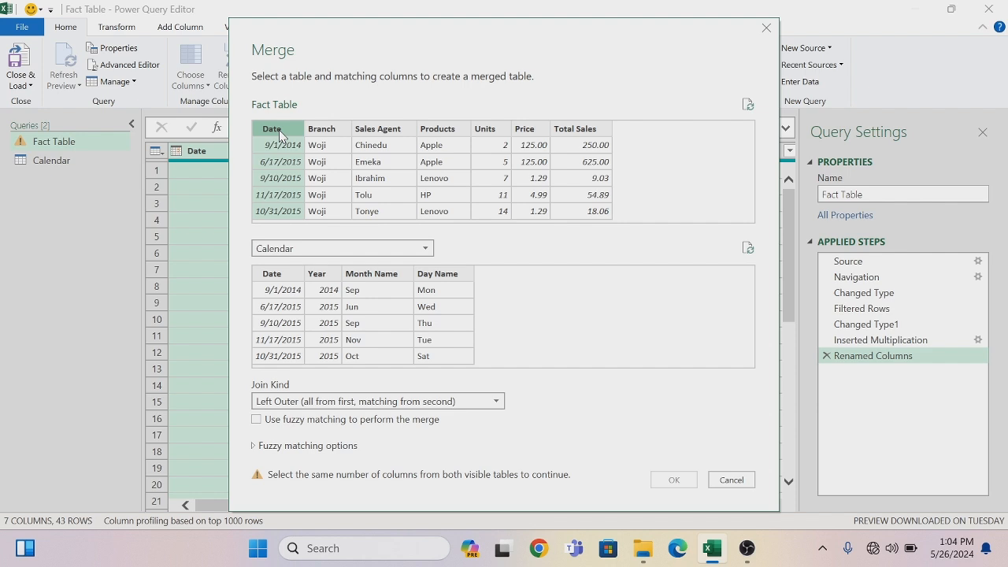
left_click(282, 274)
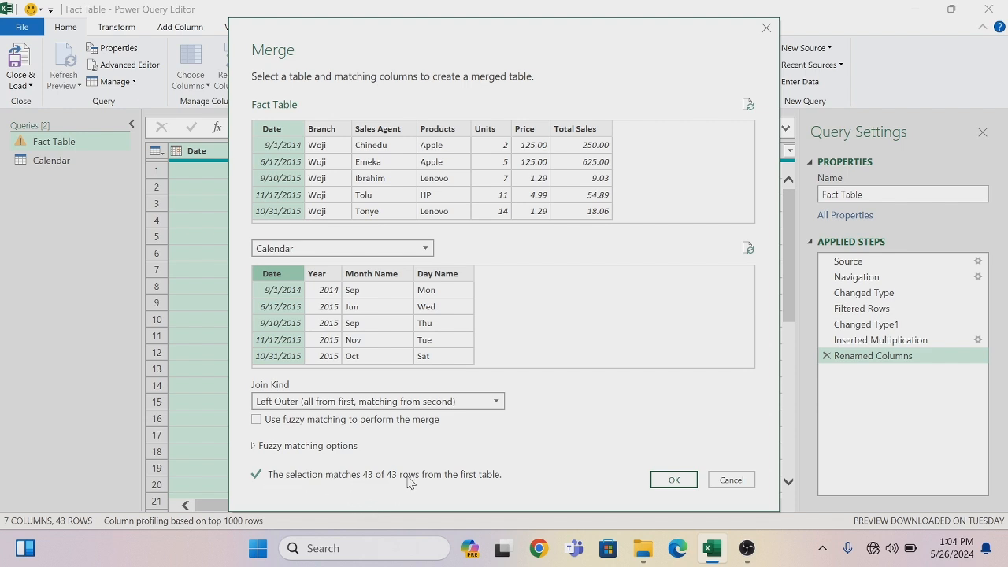
left_click(674, 482)
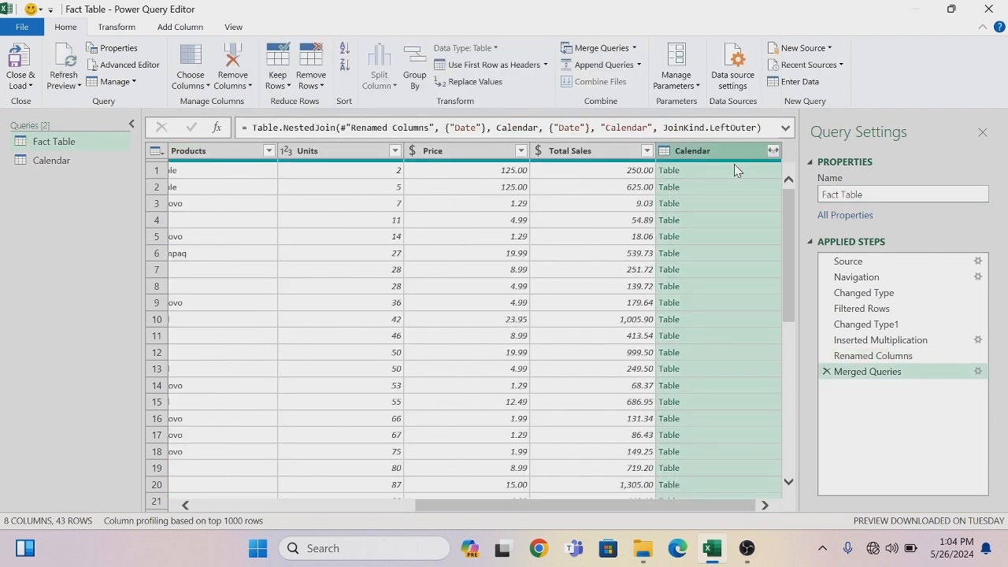
Expand the merged Calendar column to only its Date field, keeping the original column name as prefix
left_click(773, 151)
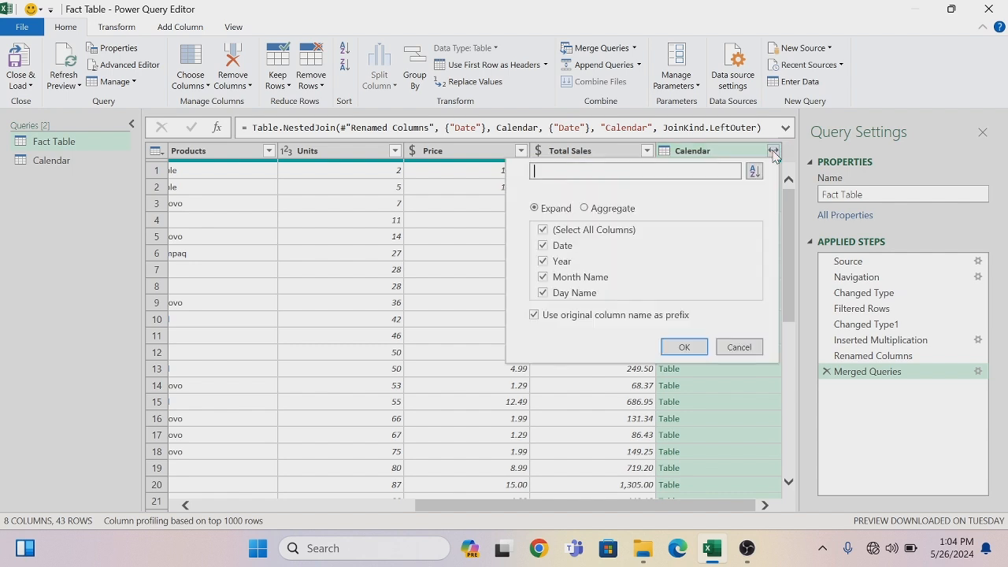
left_click(543, 230)
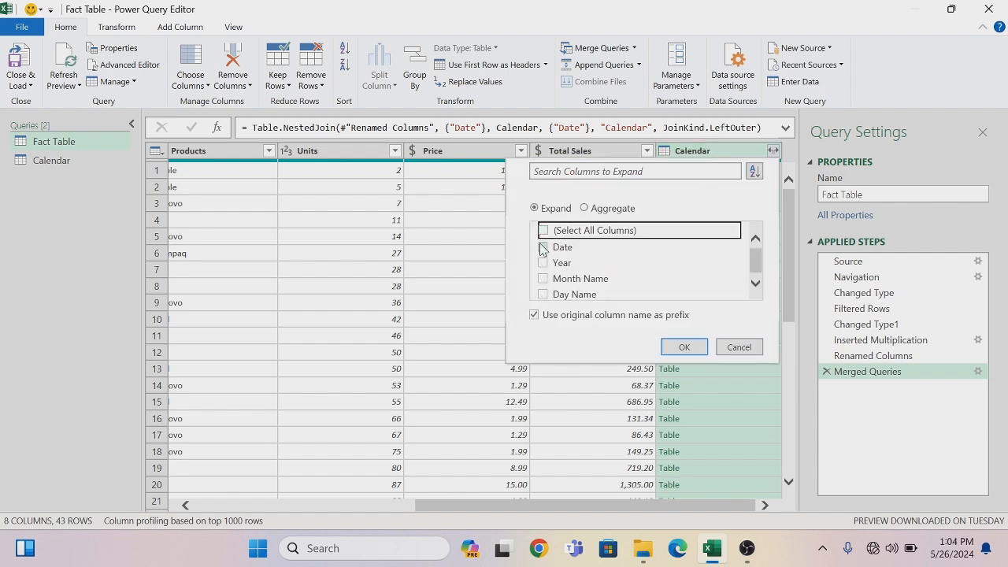
left_click(543, 247)
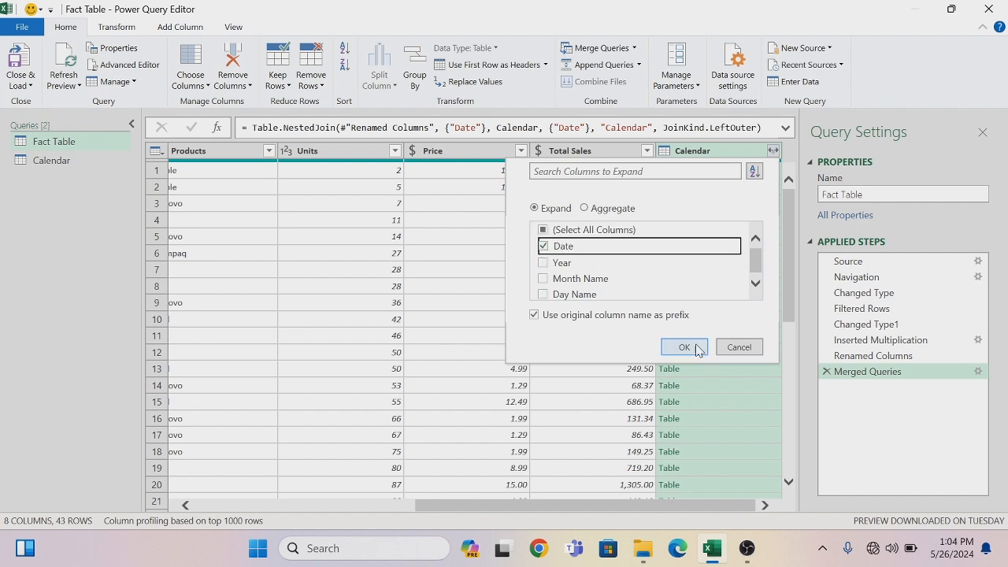
left_click(692, 344)
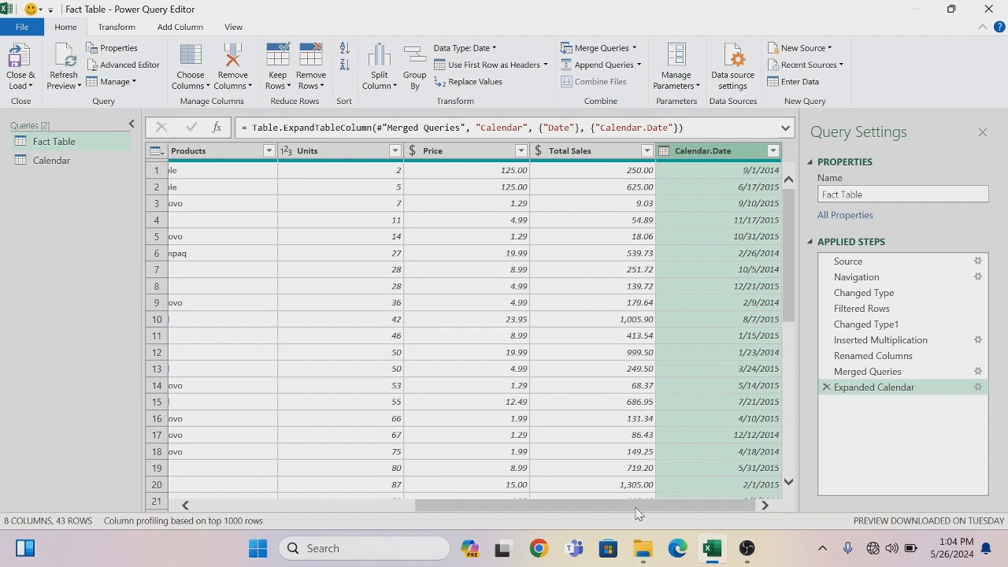
Remove the original Date column from Fact Table, leaving the expanded Calendar.Date column in place
left_click_drag(637, 508, 307, 534)
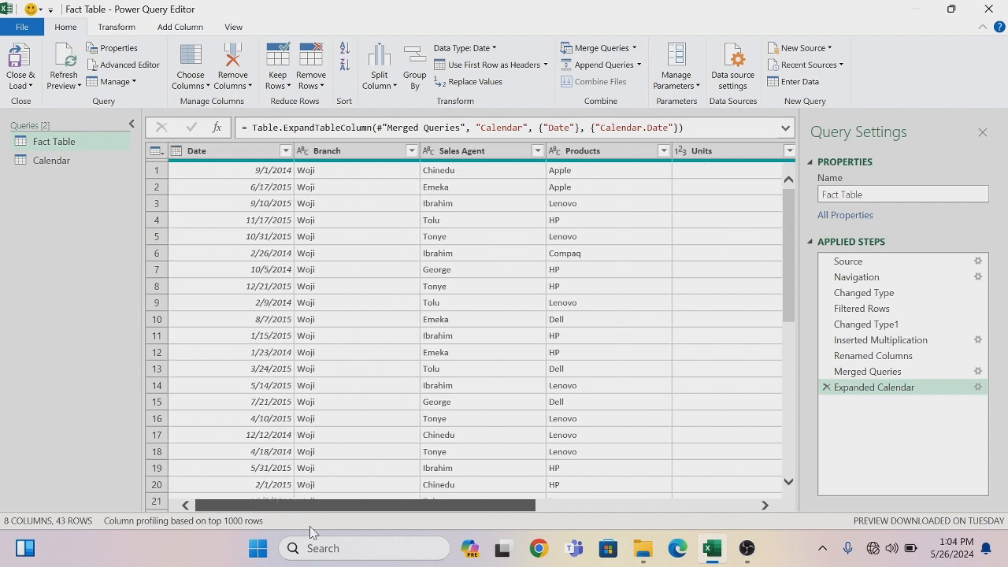
left_click(254, 153)
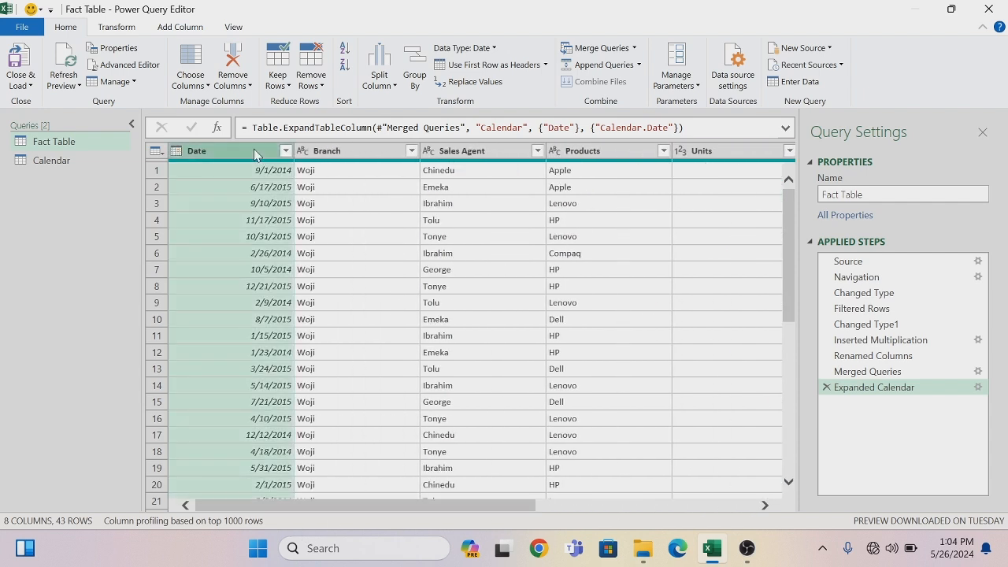
right_click(254, 153)
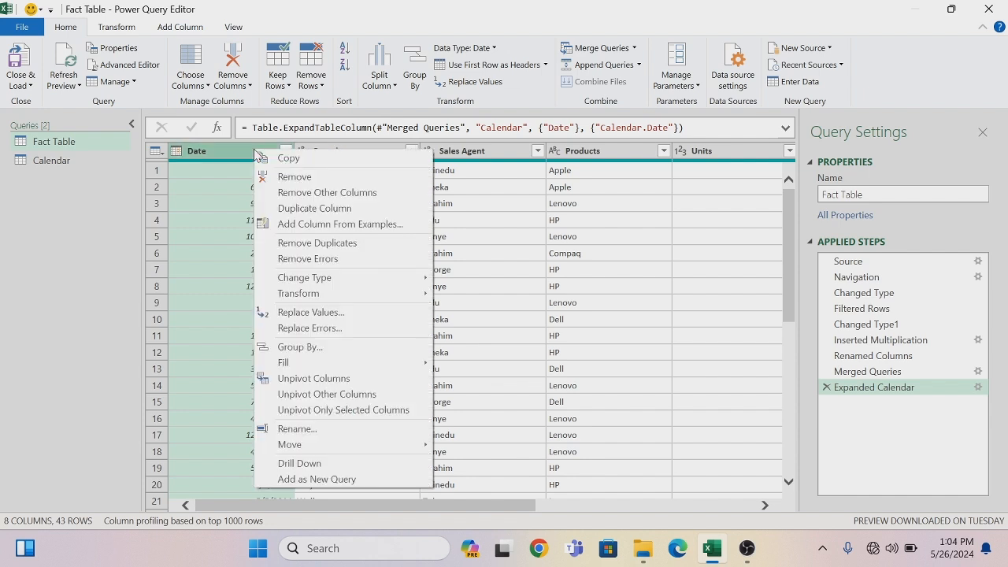
left_click(293, 176)
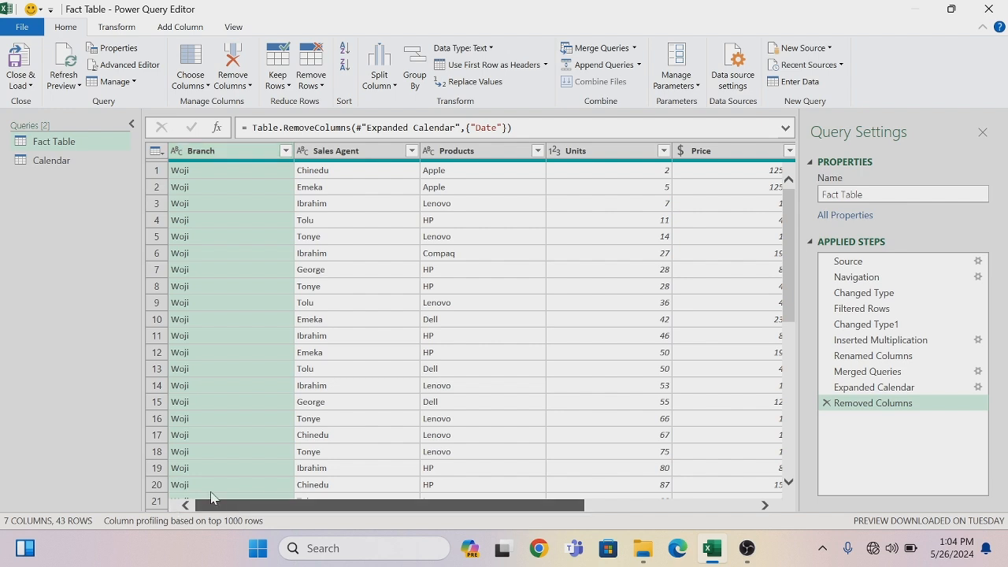
left_click_drag(200, 504, 636, 500)
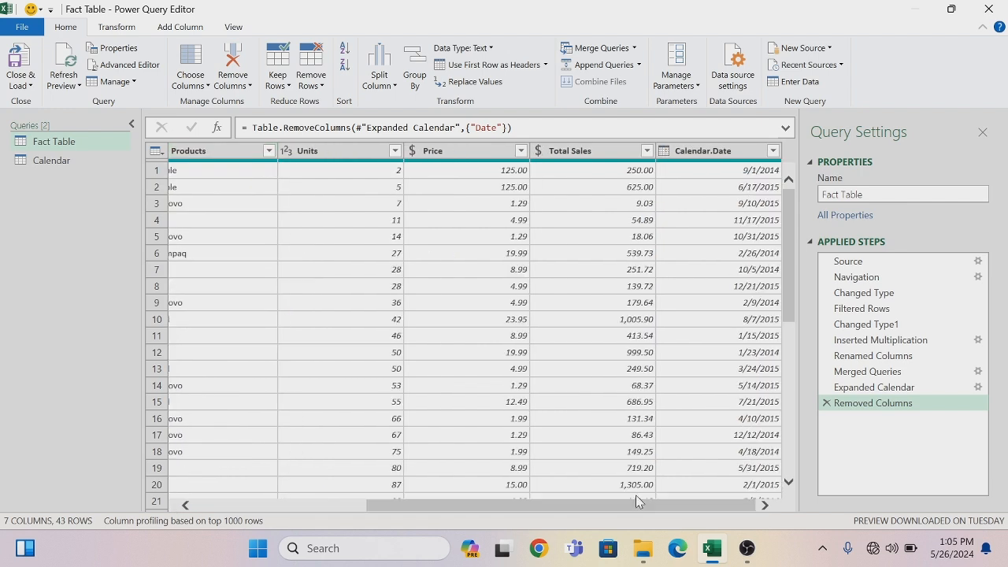
Close the query editor and load the Fact Table and Calendar queries into the workbook
left_click(30, 85)
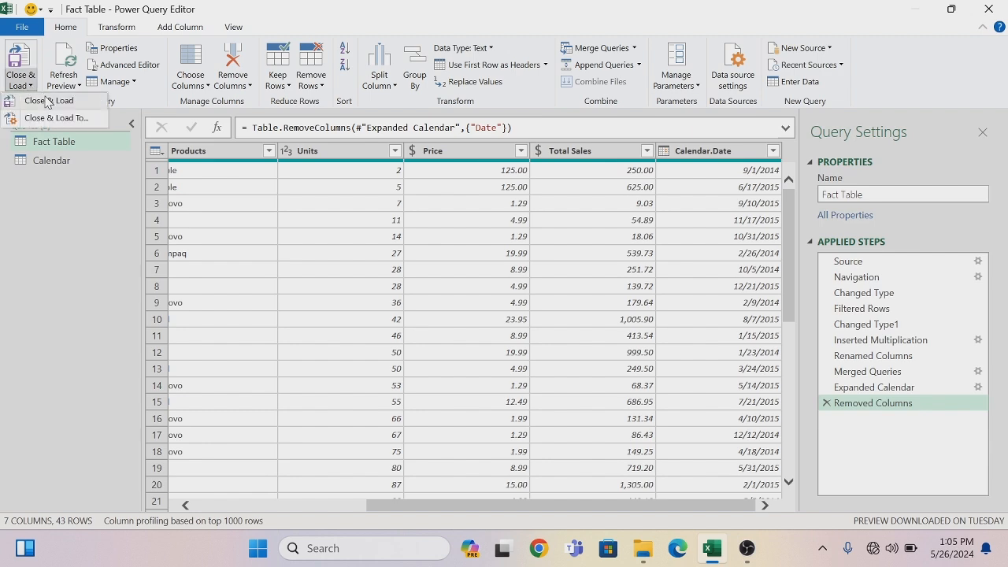
left_click(48, 102)
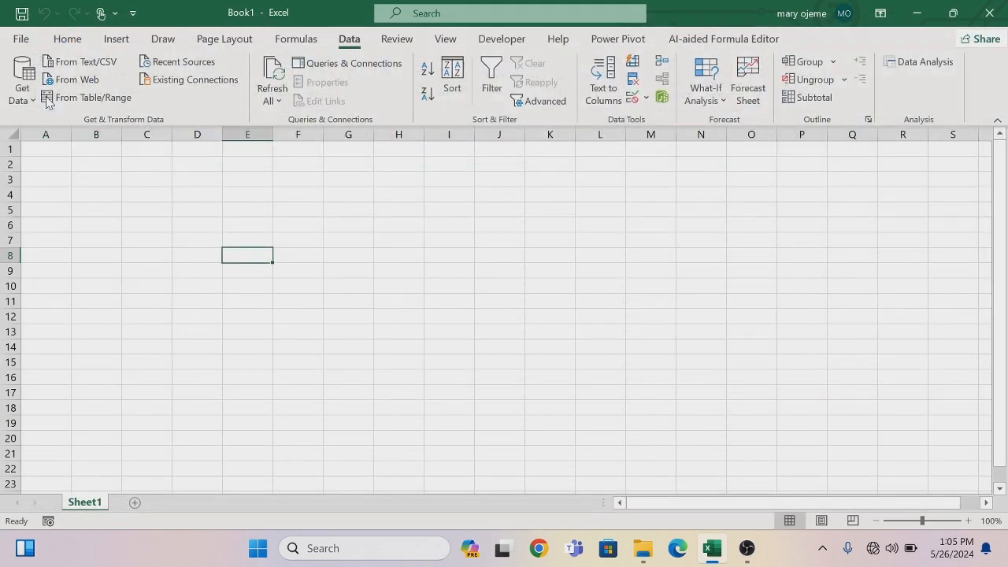
left_click(47, 98)
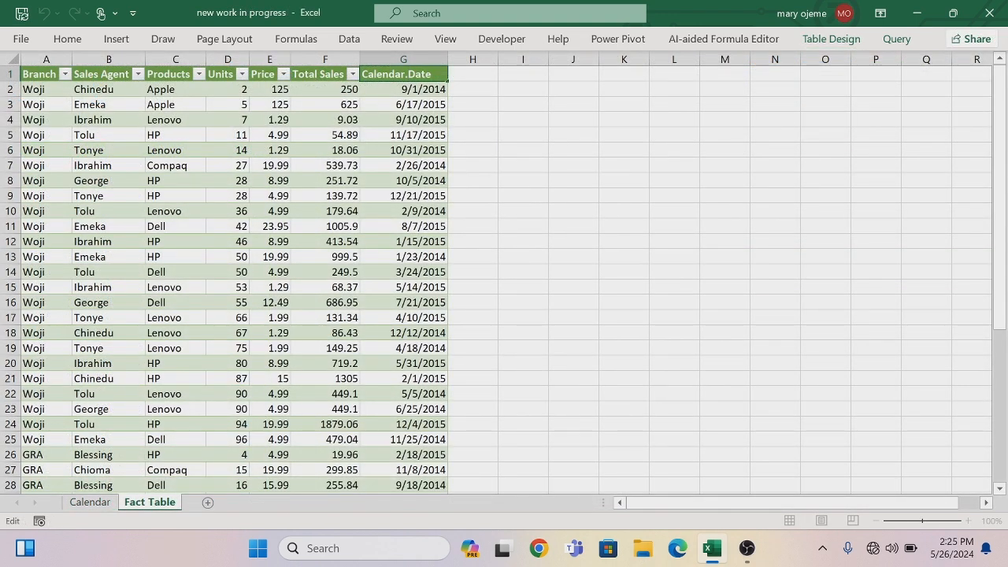
Rename the Calendar.Date header in cell G1 of the Fact Table sheet as Date
key("BackSpace")
key("BackSpace")
key("BackSpace")
key("BackSpace")
key("BackSpace")
key("BackSpace")
key("BackSpace")
key("BackSpace")
key("BackSpace")
key("Return")
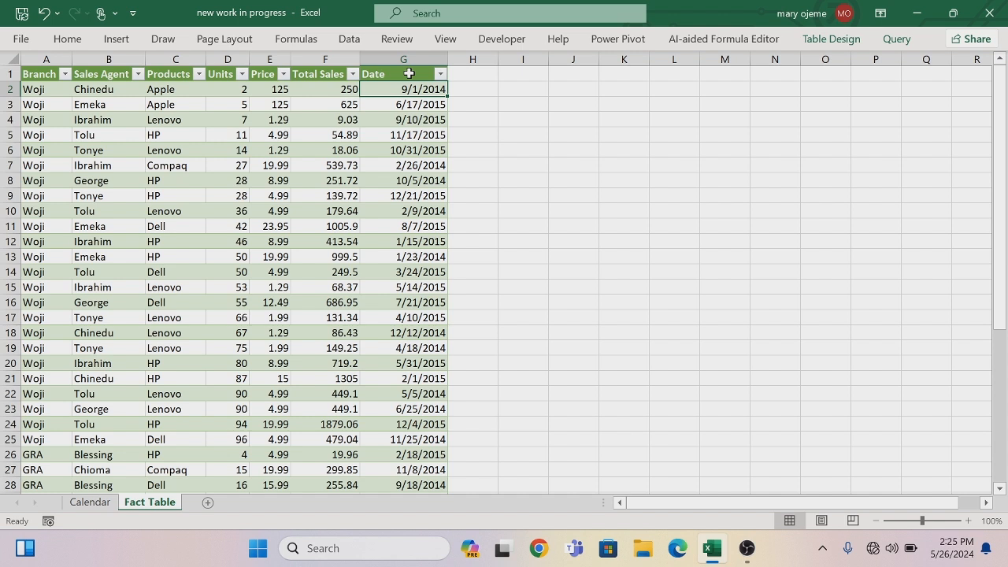
Add the table on the Fact Table sheet to the Power Pivot data model
left_click(316, 165)
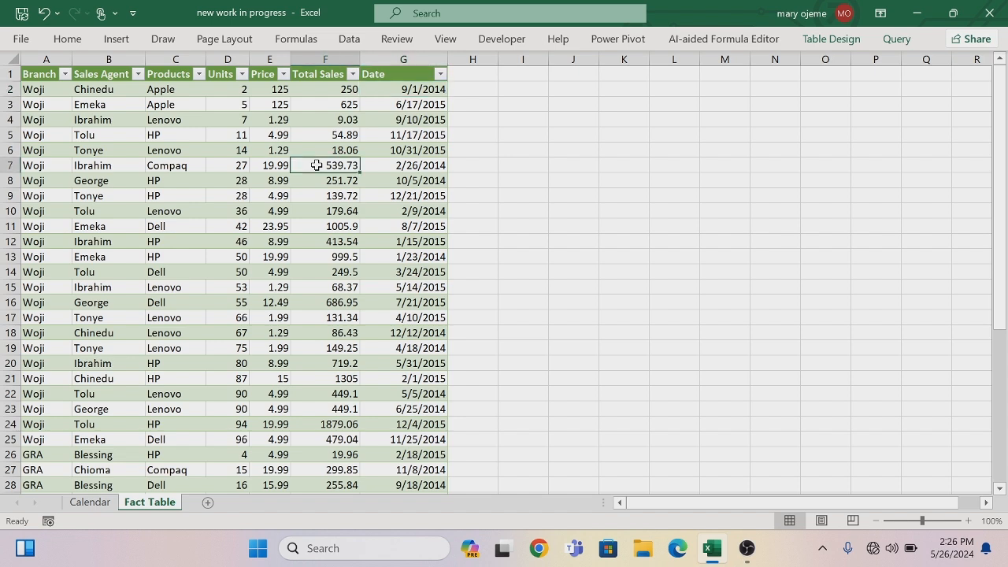
left_click(613, 45)
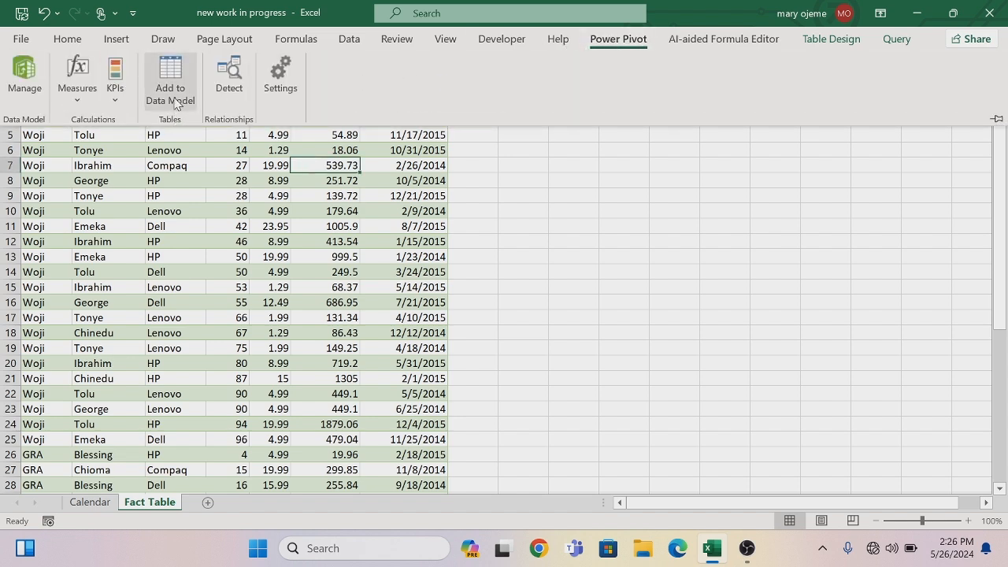
left_click(168, 77)
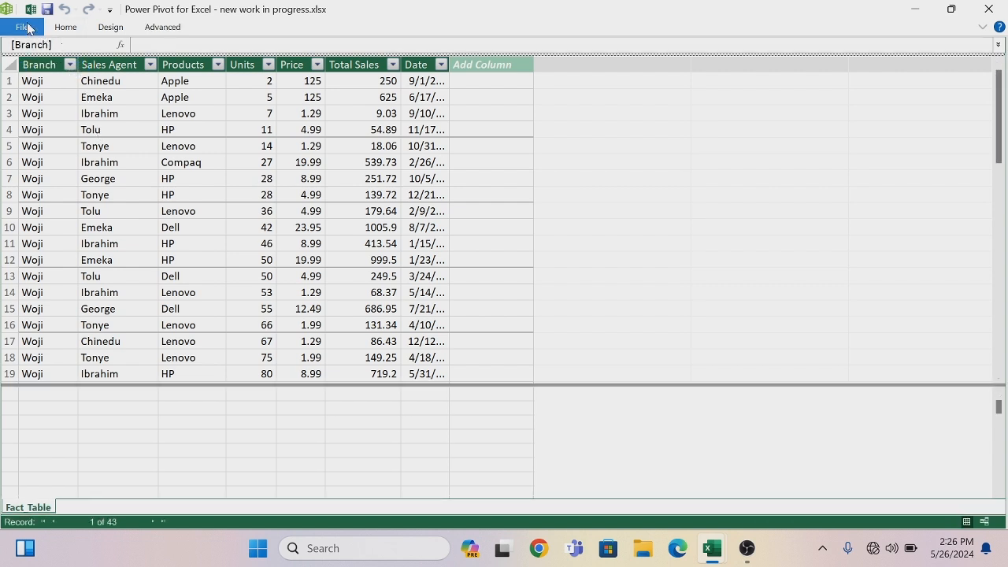
Return to the Excel workbook and add the Calendar sheet's table to the data model
left_click(30, 11)
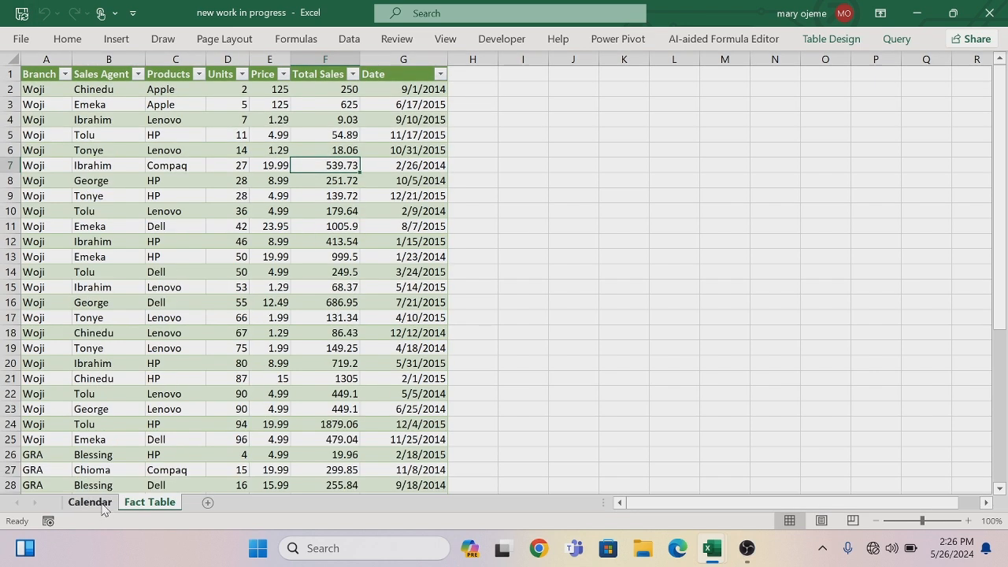
left_click(90, 501)
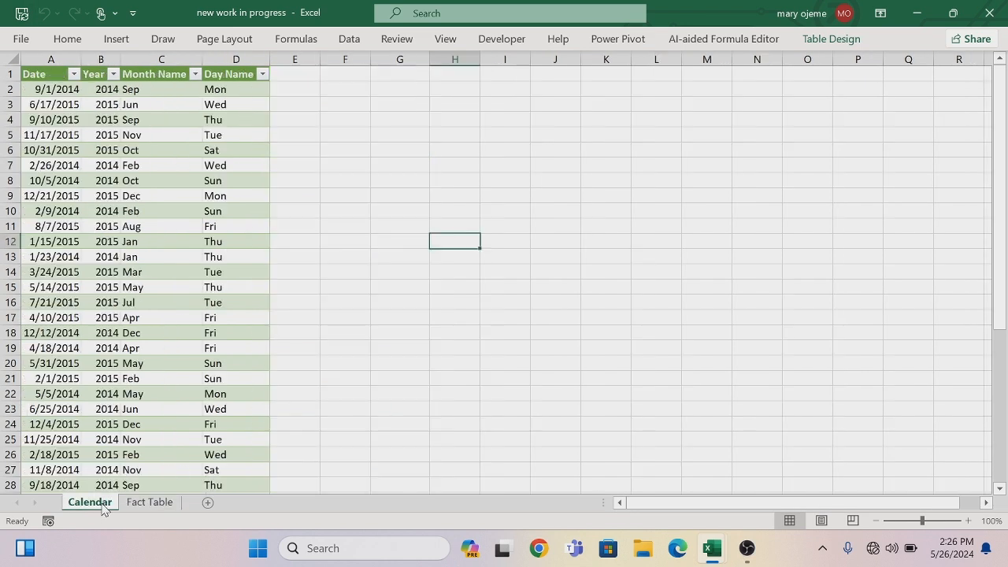
left_click(130, 229)
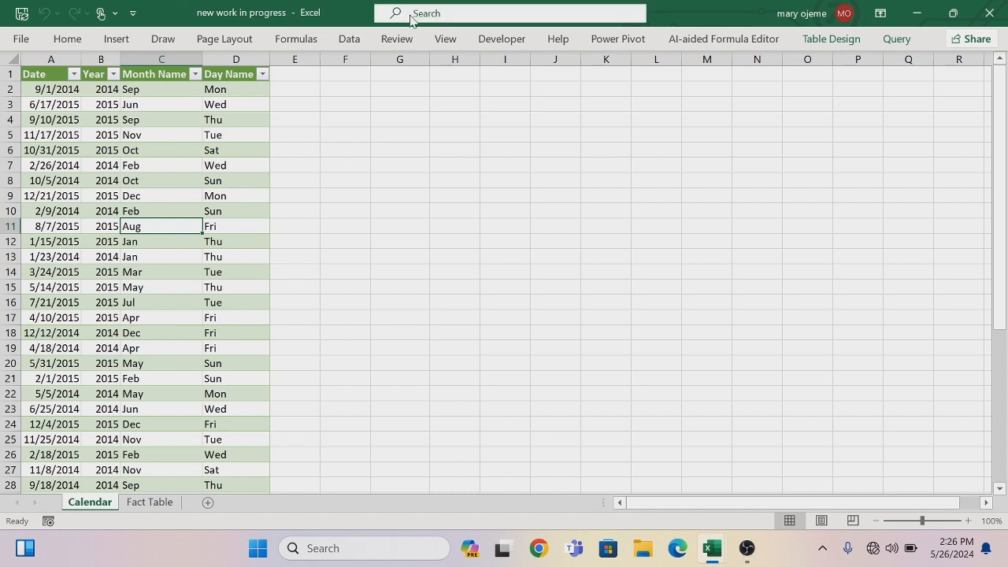
left_click(595, 41)
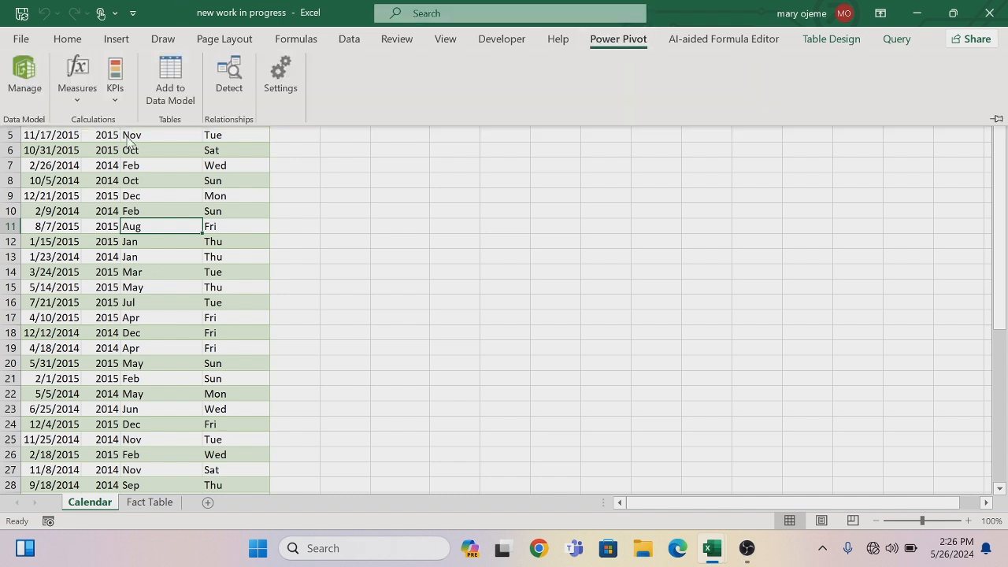
left_click(167, 78)
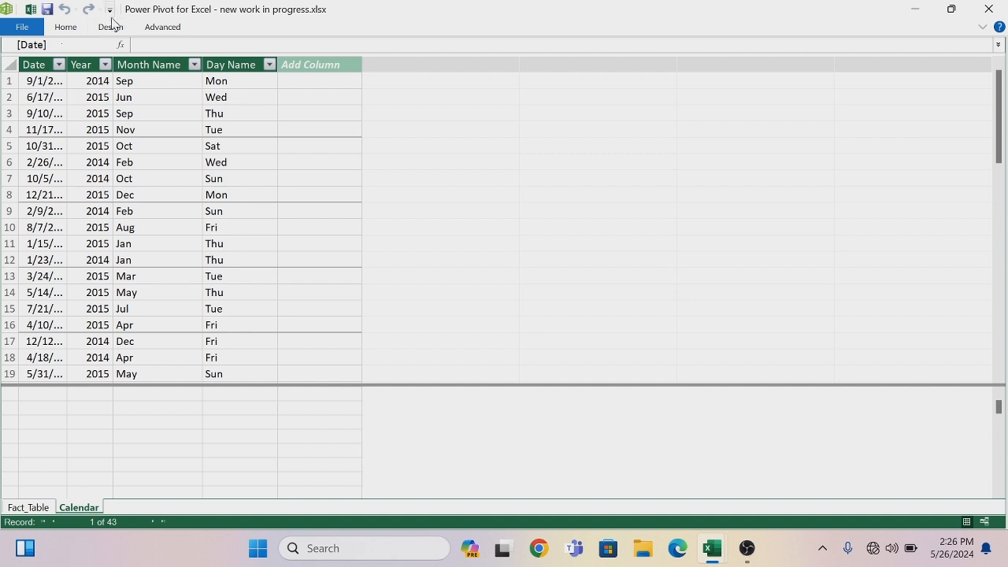
In the diagram view, enlarge Fact_Table and relate its Date field to Calendar's Date, then return to the Excel workbook
left_click(70, 29)
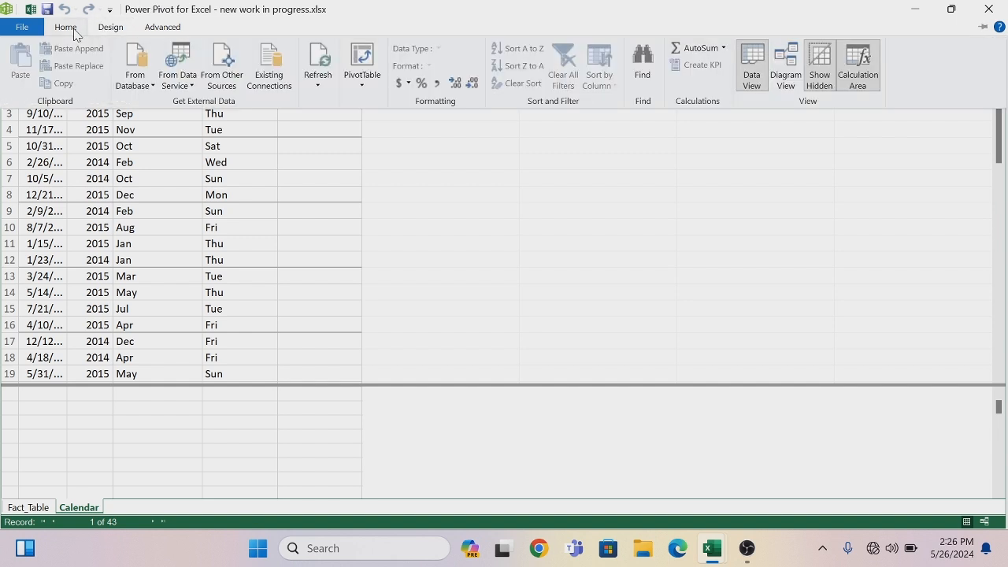
left_click(787, 66)
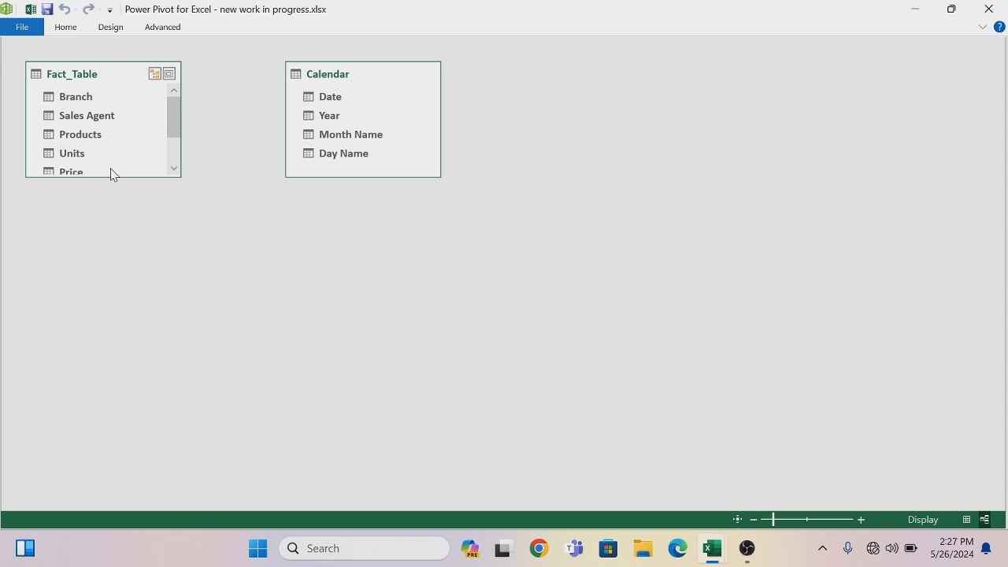
left_click_drag(111, 177, 126, 359)
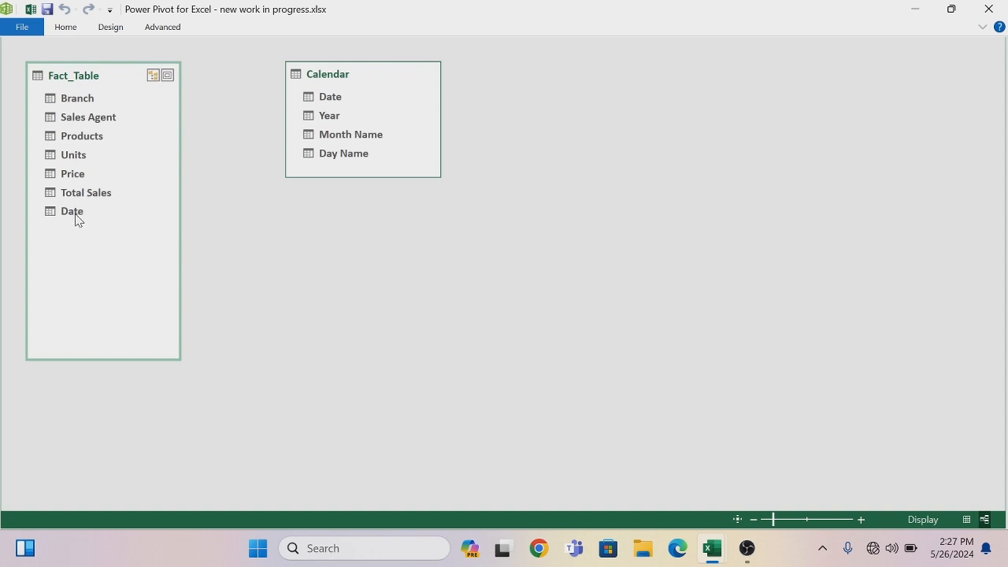
left_click_drag(77, 219, 315, 96)
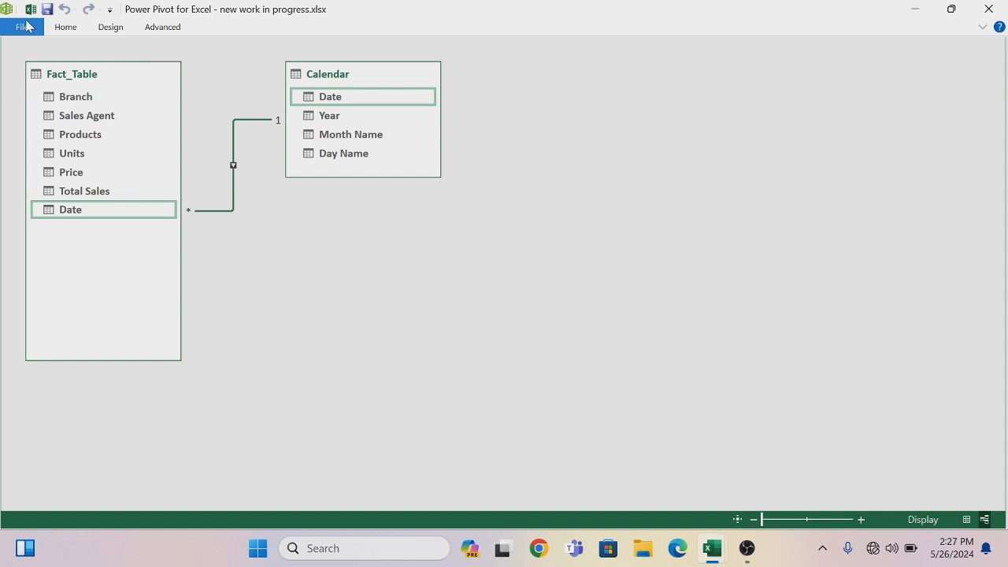
left_click(30, 11)
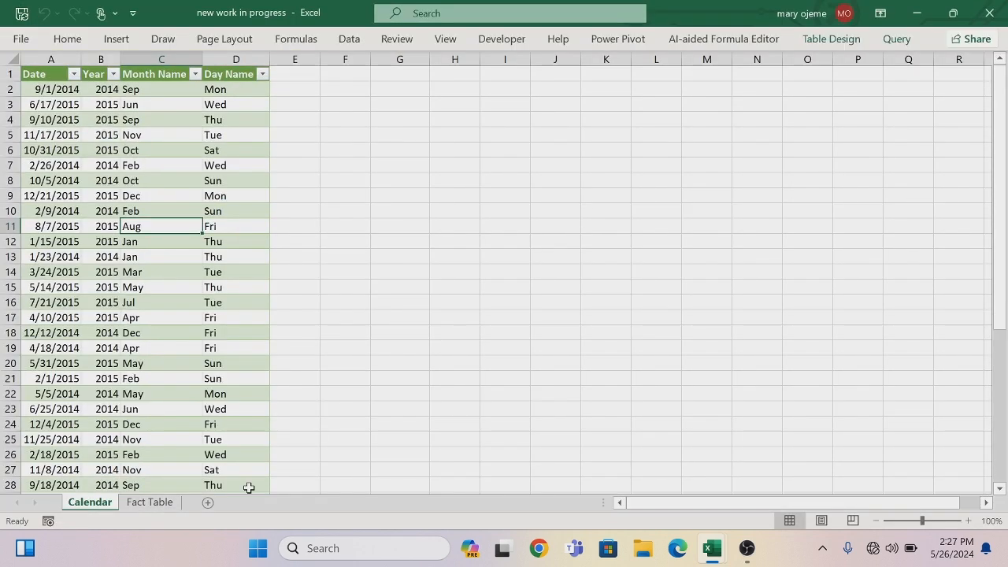
Insert a PivotTable from the Calendar table on a new worksheet, adding its data to the Data Model
left_click(117, 41)
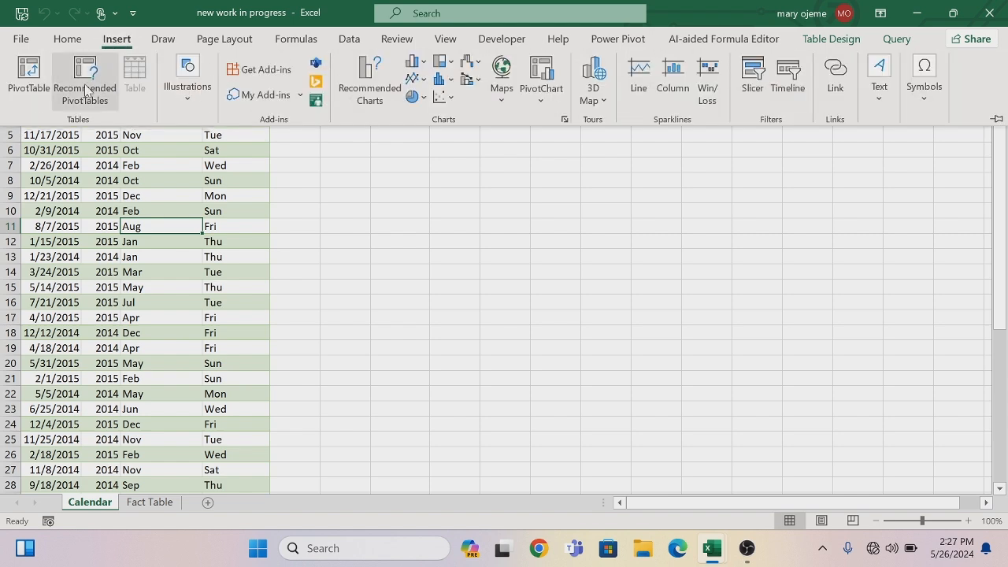
left_click(29, 74)
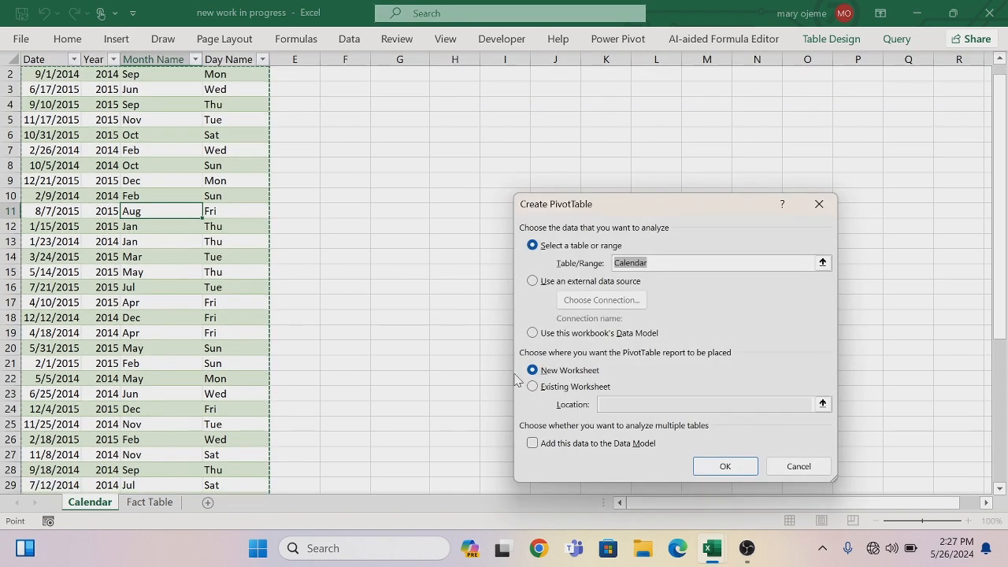
left_click(533, 443)
left_click(726, 466)
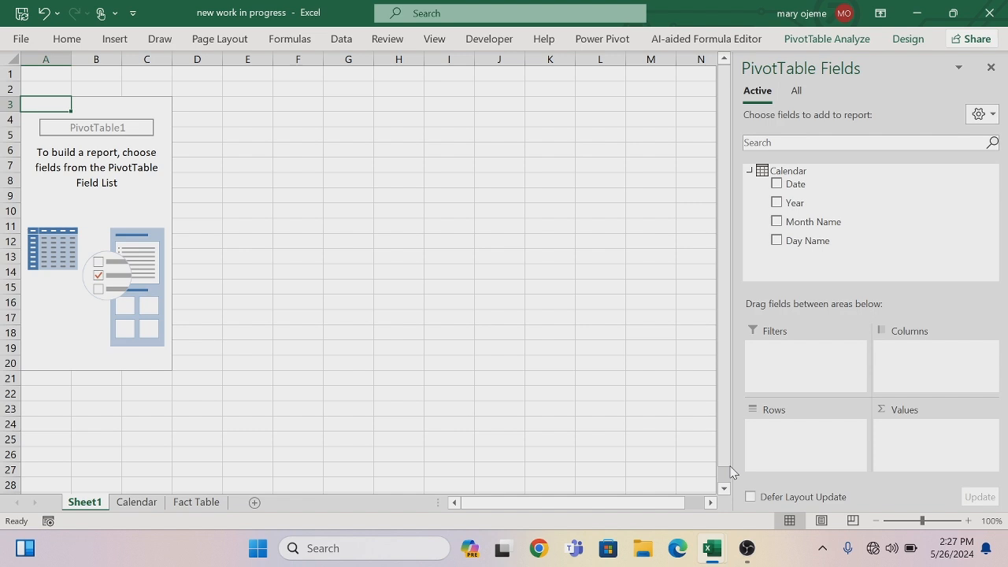
Show all model tables and build the PivotTable with Fact_Table's Sales Agent as rows and Total Sales as values
left_click(797, 91)
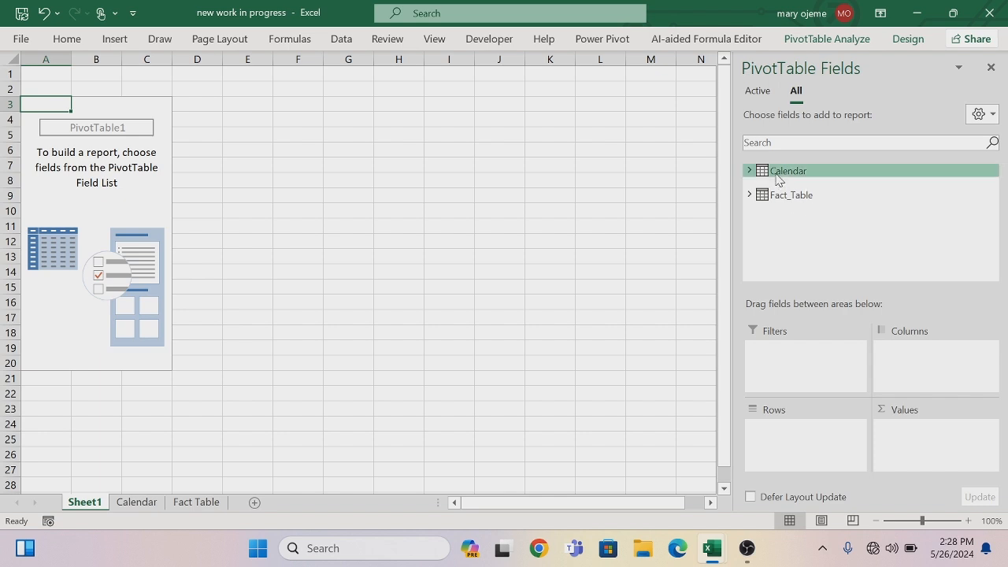
left_click(748, 197)
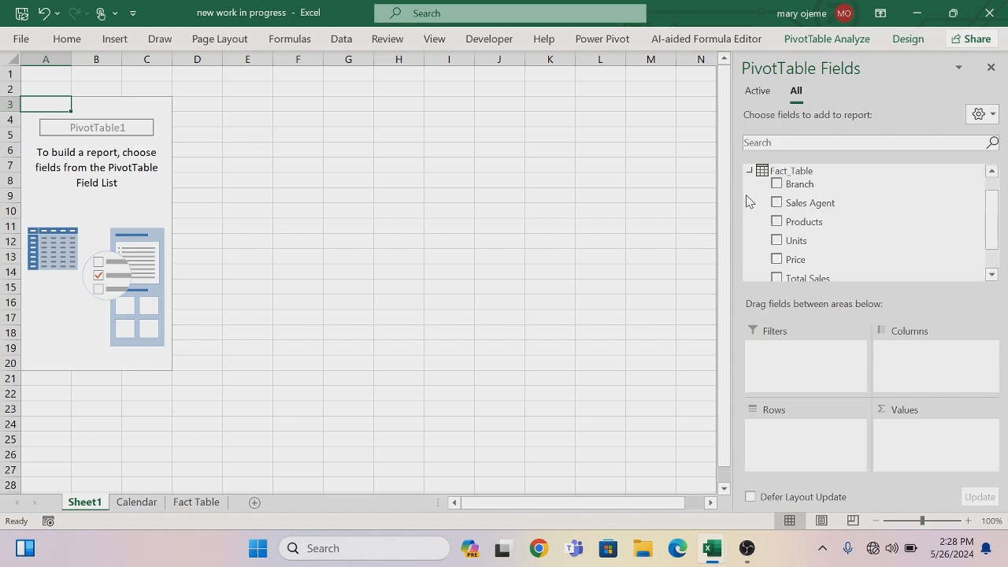
left_click_drag(797, 206, 787, 437)
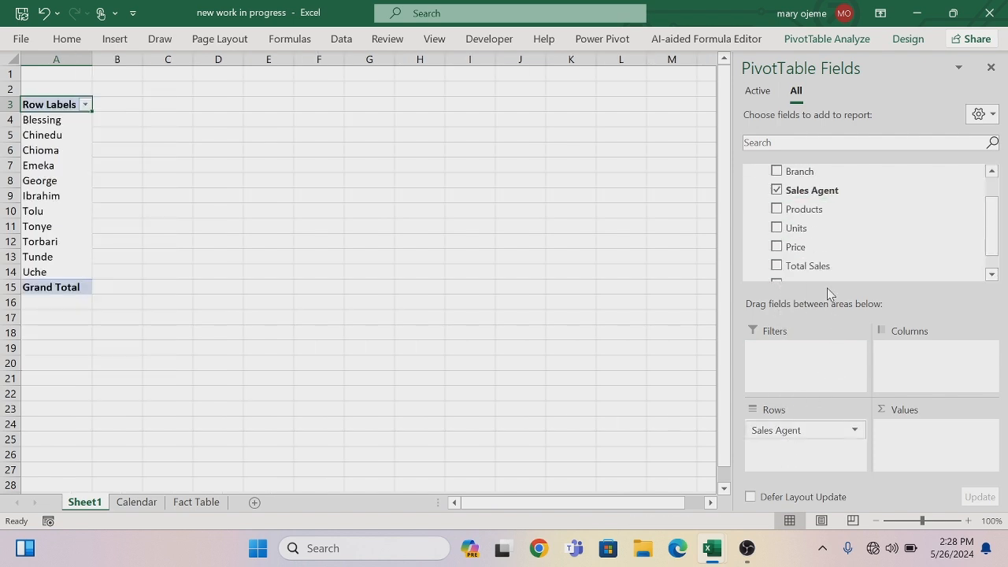
left_click_drag(819, 268, 910, 454)
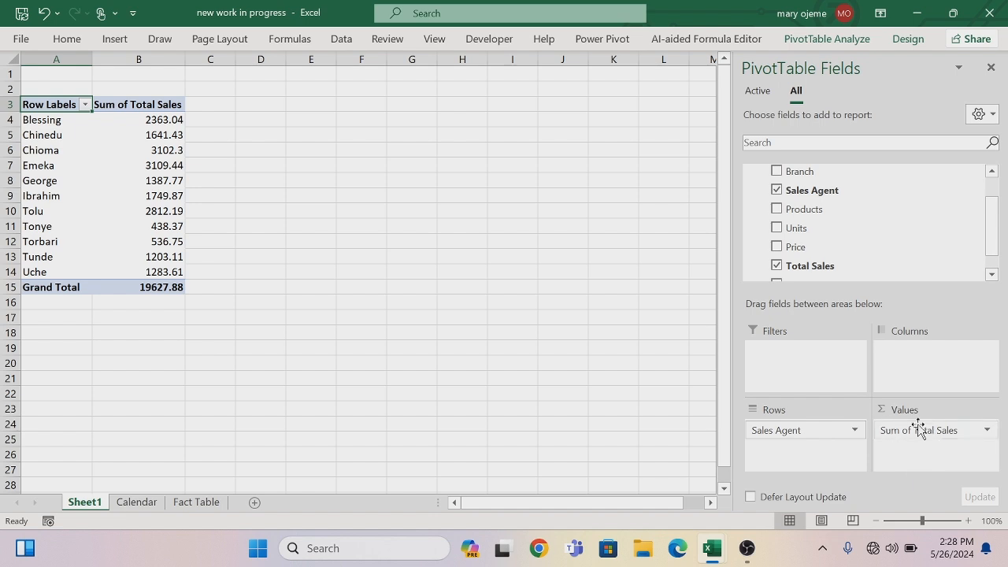
Format the PivotTable's Sum of Total Sales values as Currency with 0 decimal places
left_click(157, 121)
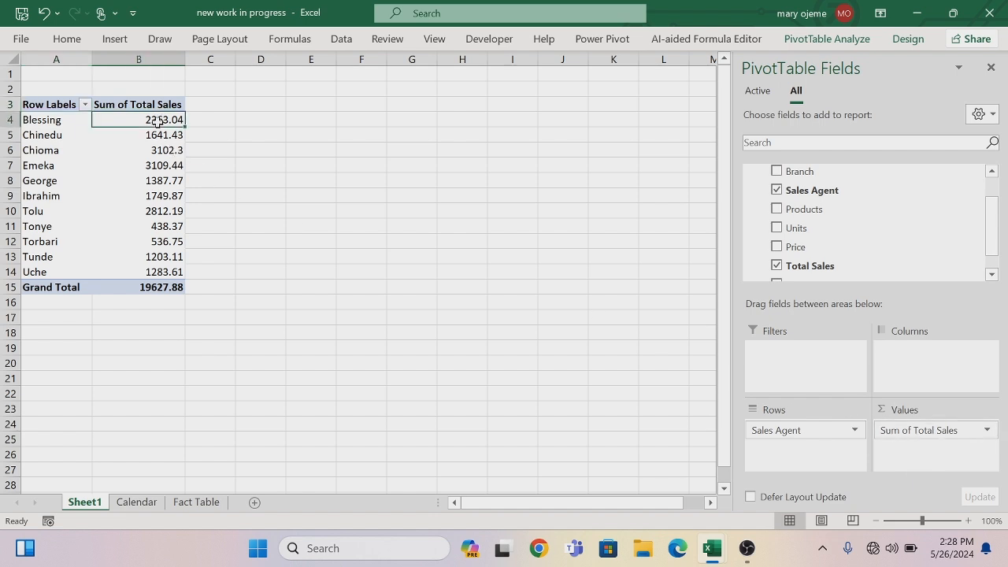
right_click(158, 121)
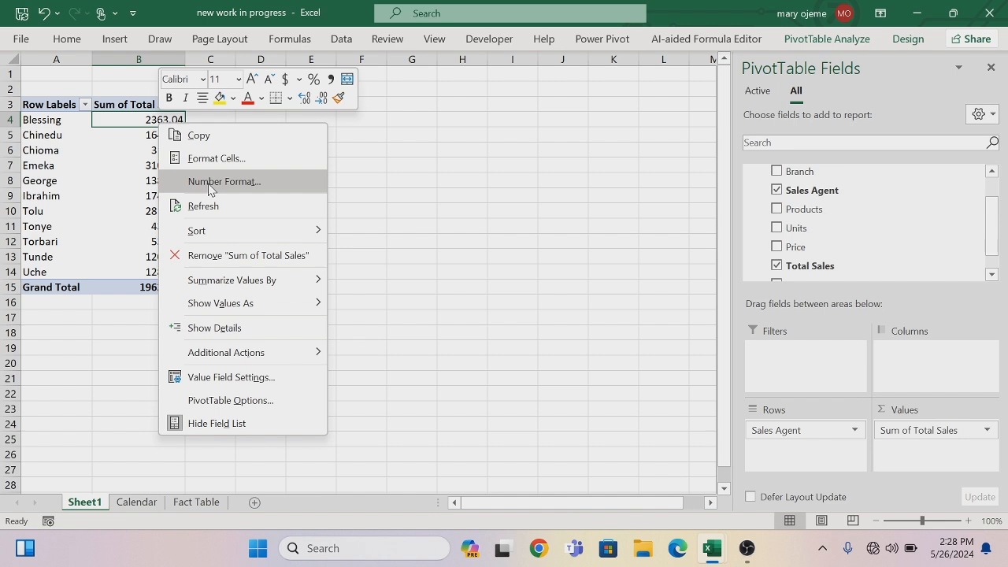
left_click(209, 188)
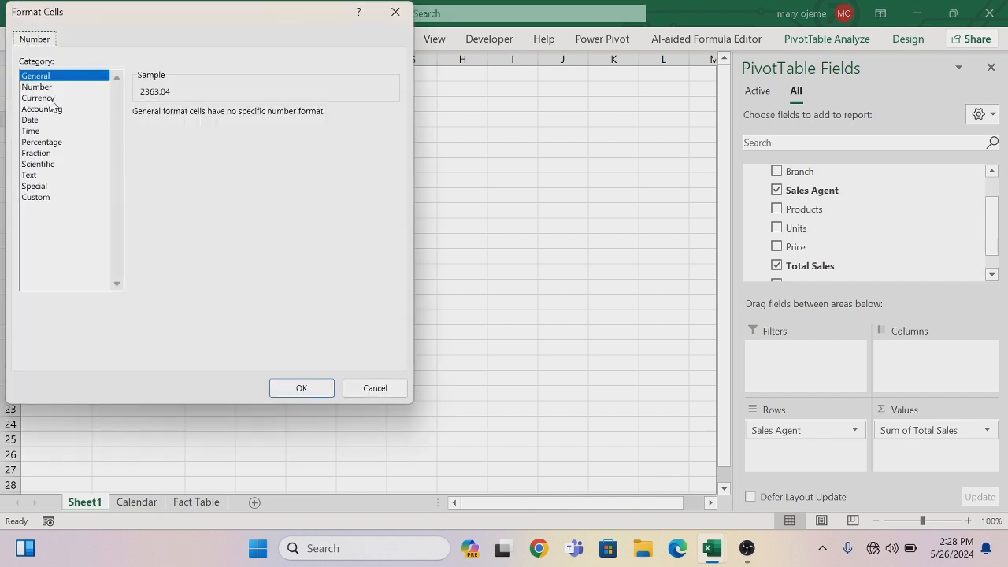
left_click(49, 98)
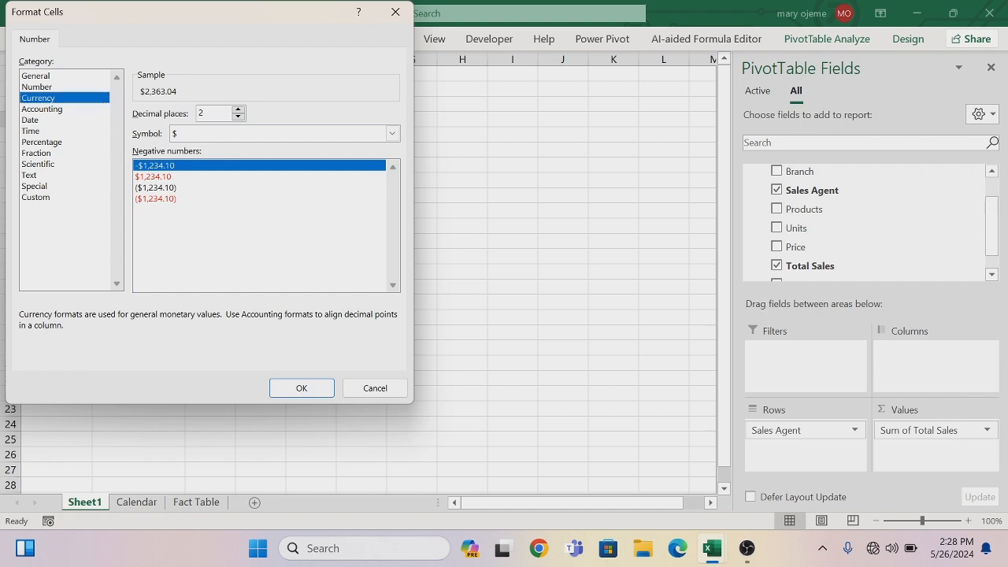
key("BackSpace")
type("0")
left_click(278, 389)
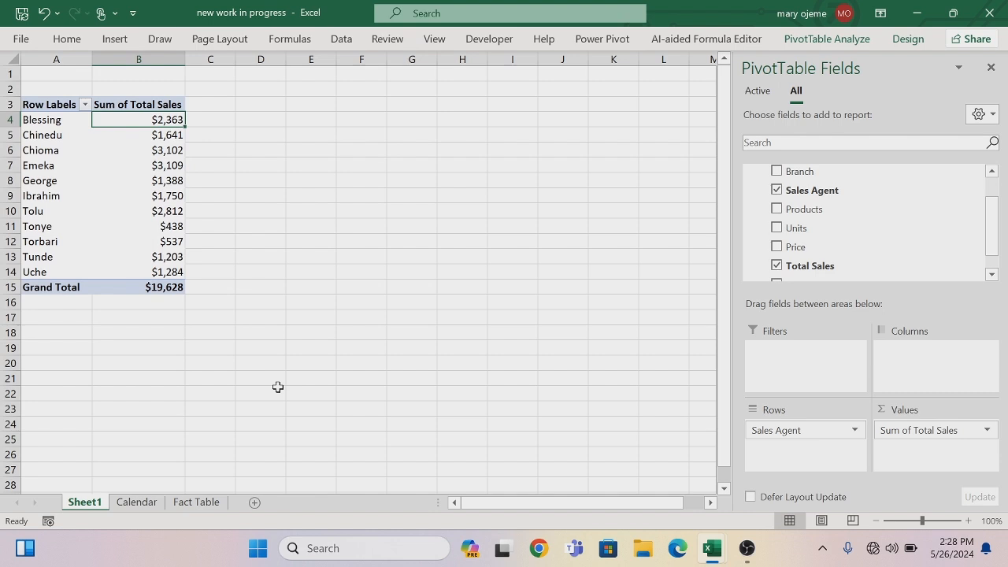
Sort the sales agents by Sum of Total Sales from largest to smallest
right_click(153, 122)
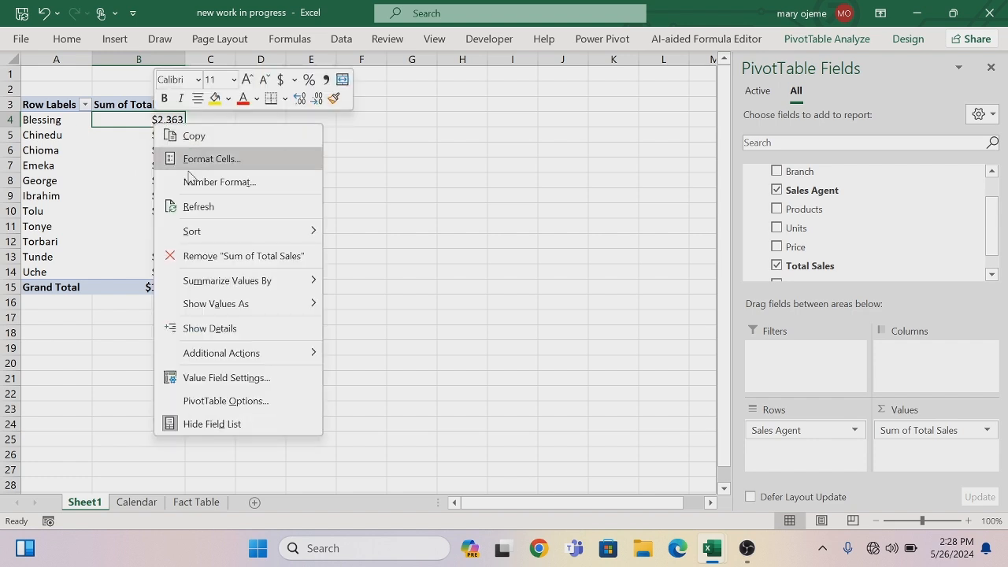
mouse_move(209, 241)
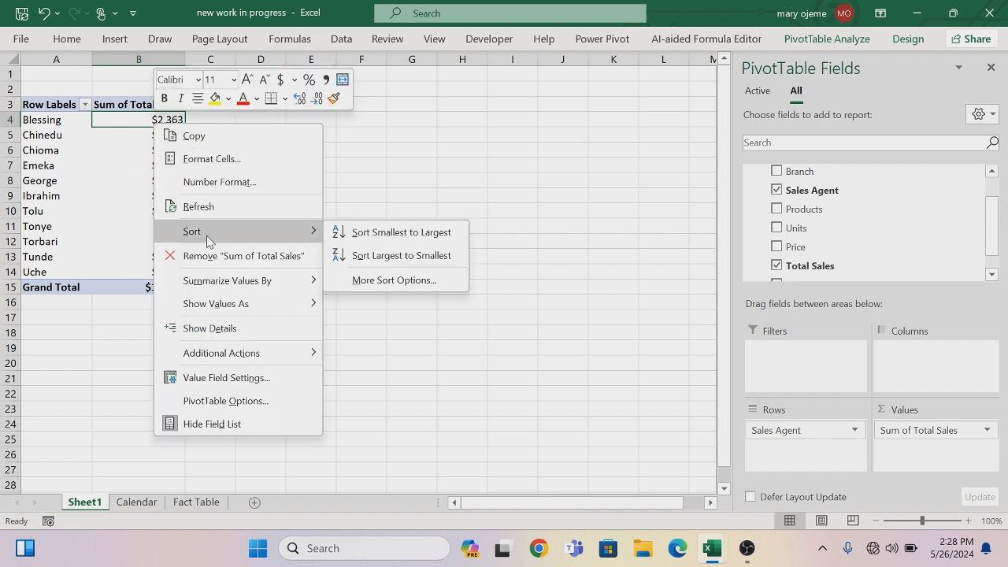
left_click(365, 259)
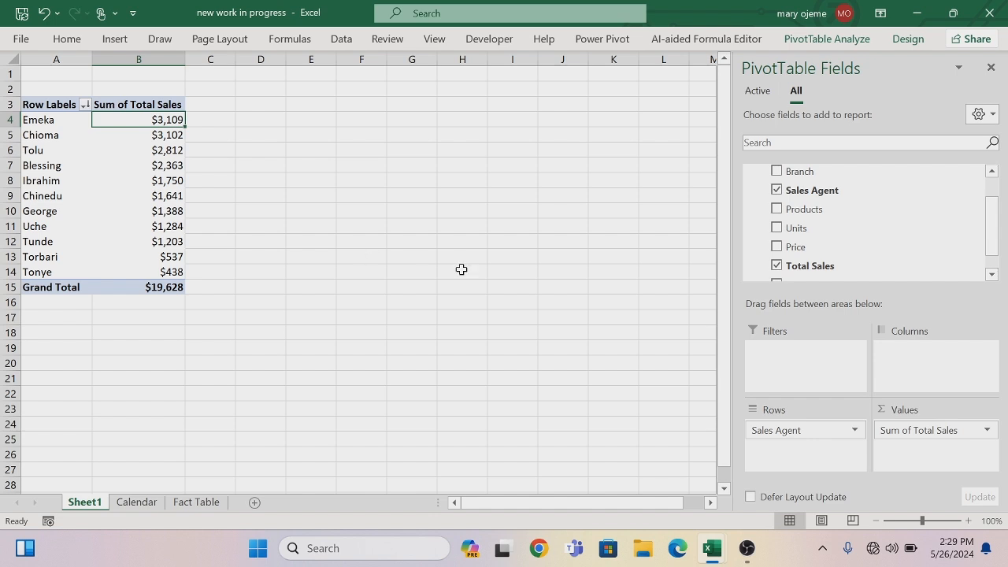
Split the agents' total sales by year by adding Calendar's Year field to the PivotTable's columns
left_click(991, 274)
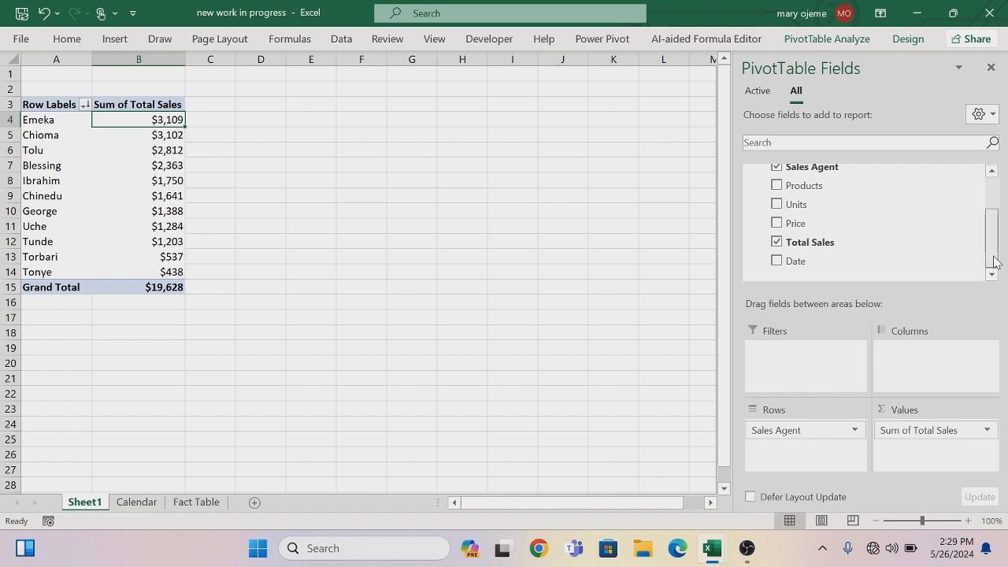
left_click_drag(992, 263, 995, 167)
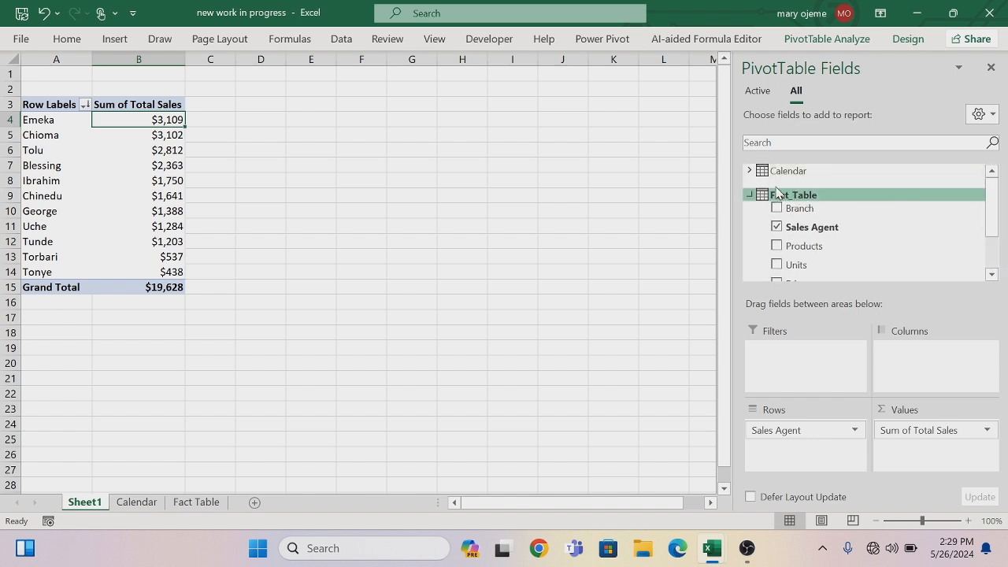
left_click(750, 170)
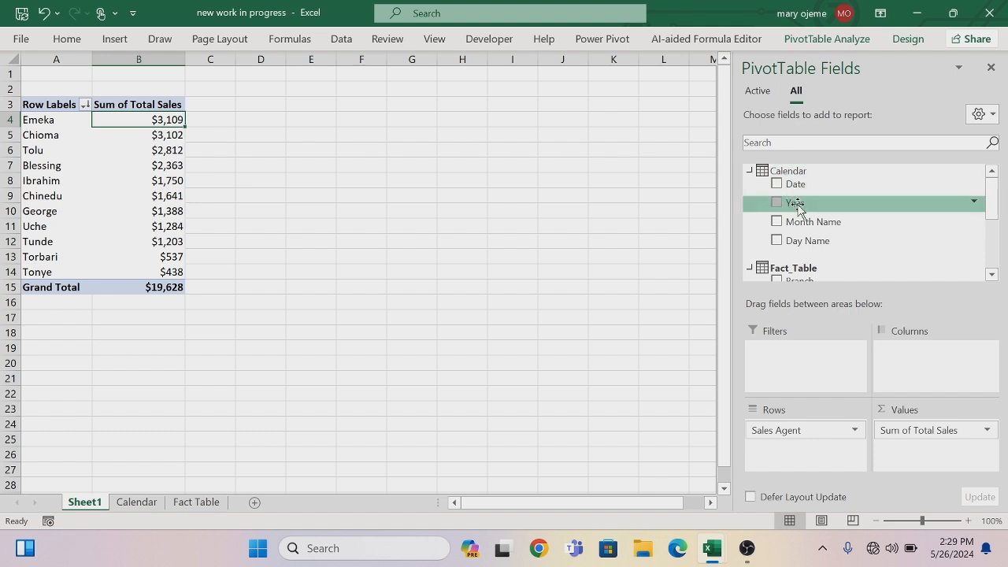
left_click_drag(797, 206, 913, 359)
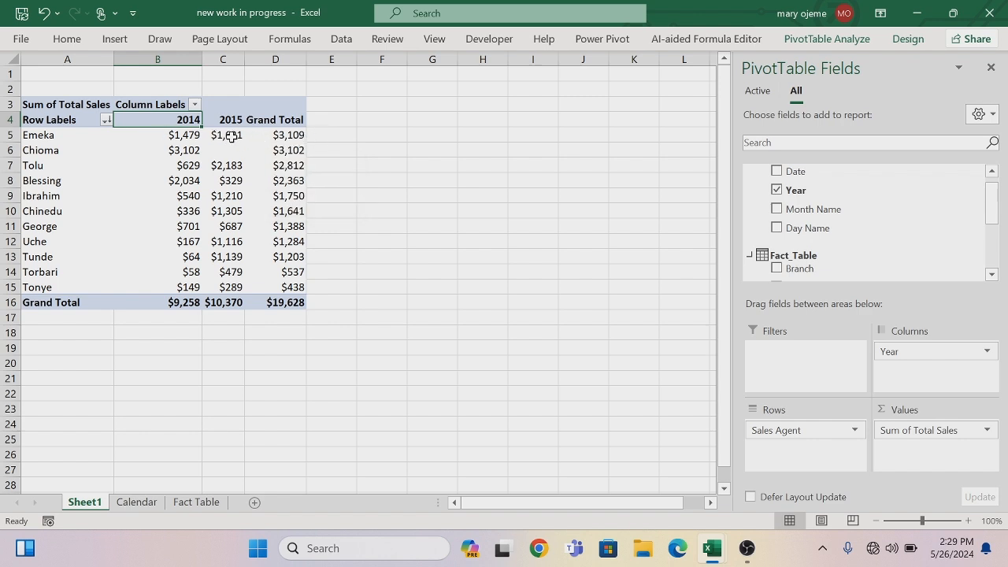
Compare the sales agents' 2014 and 2015 totals in the PivotTable, including the blank 2015 entry
mouse_move(173, 139)
mouse_move(231, 140)
mouse_move(182, 159)
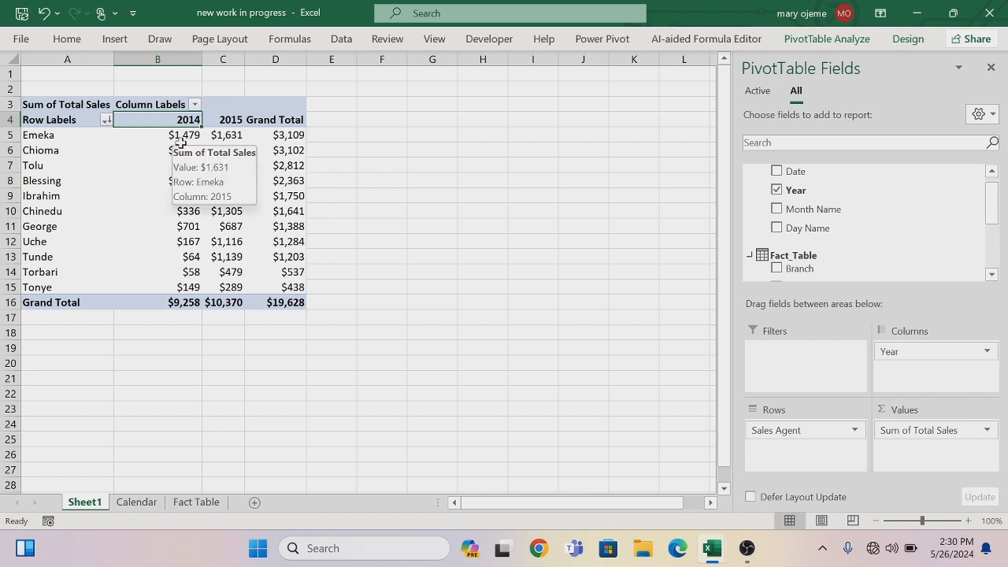
left_click(234, 148)
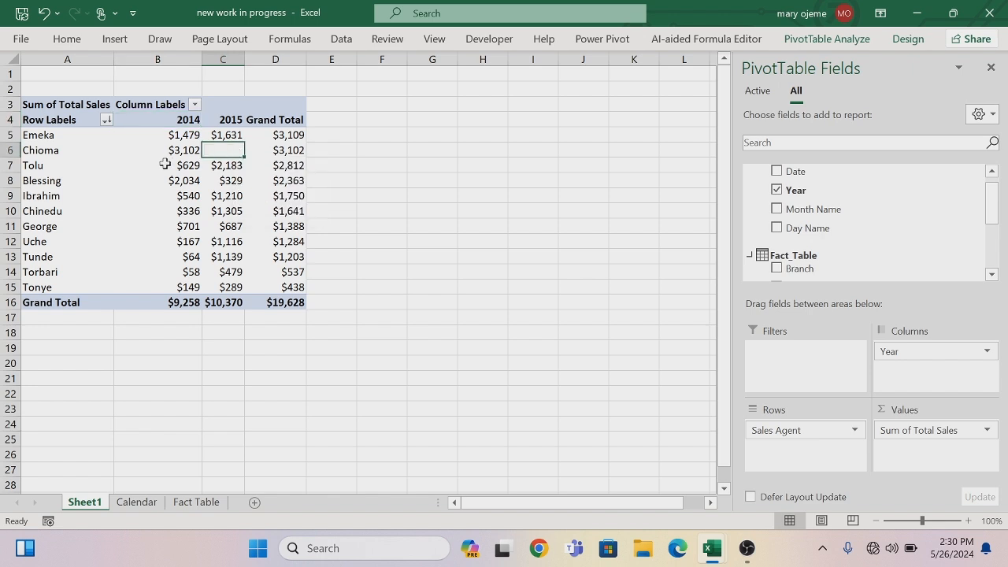
left_click(346, 178)
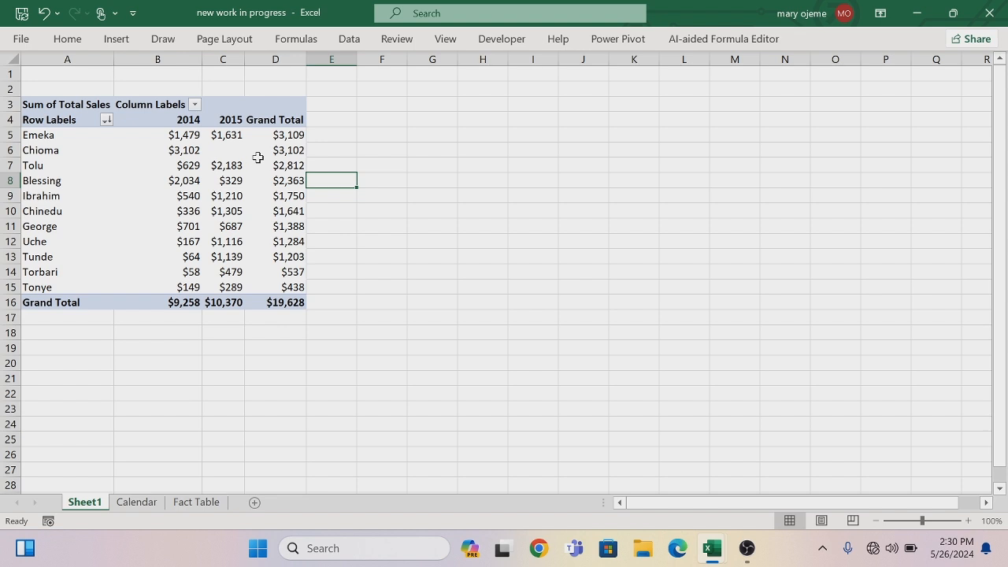
mouse_move(244, 143)
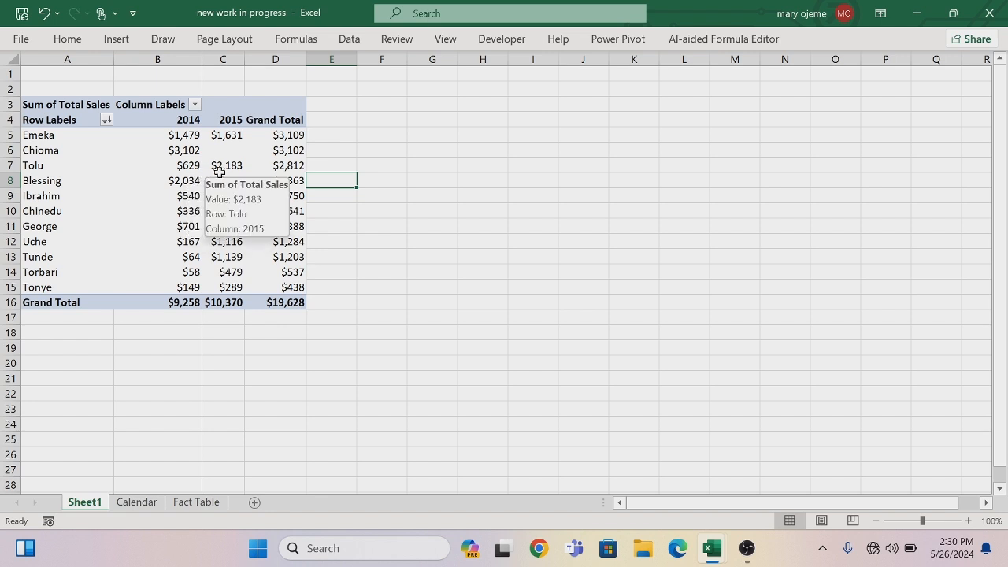
mouse_move(223, 175)
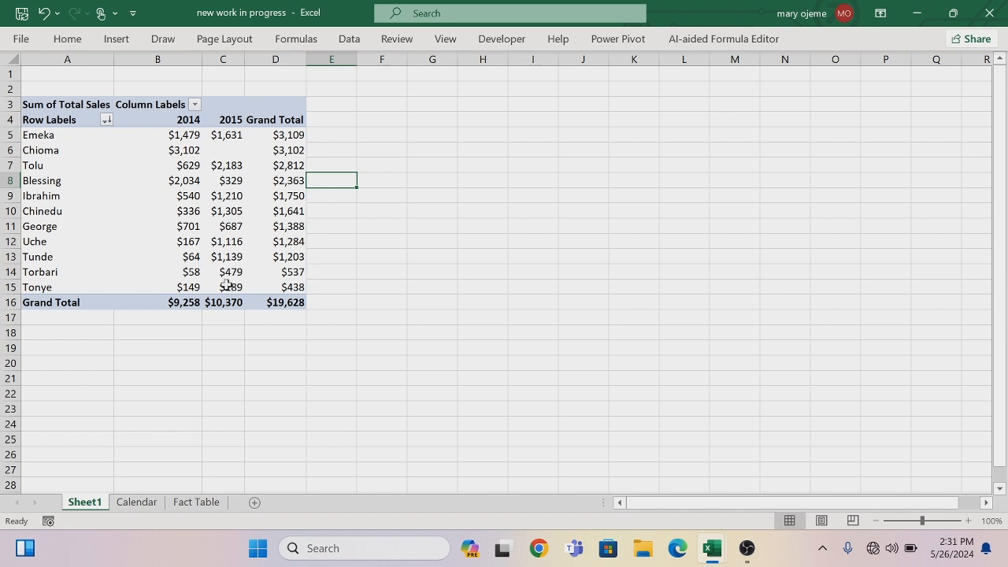
left_click(224, 152)
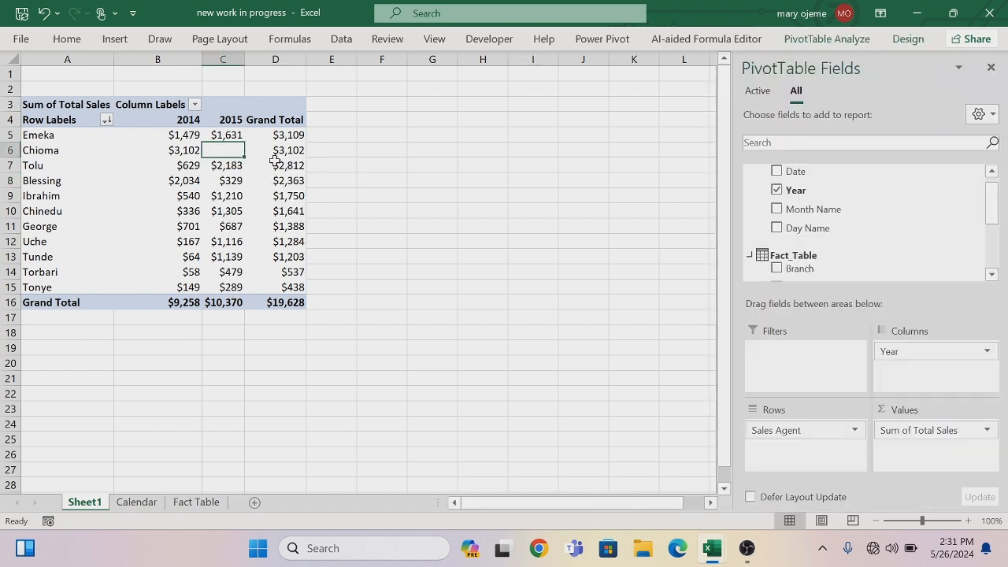
left_click(362, 164)
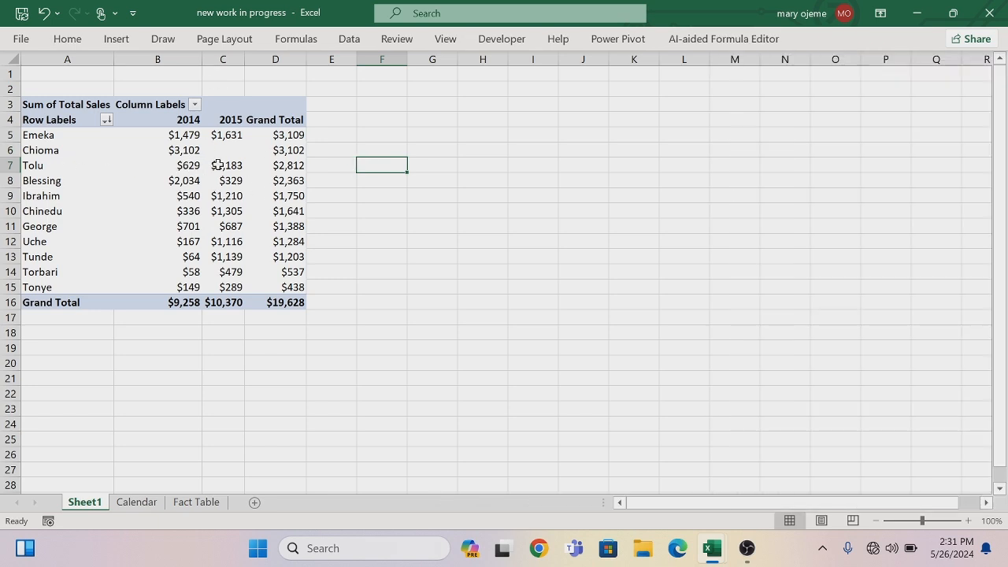
Remove the Year field from the PivotTable's columns
left_click(48, 136)
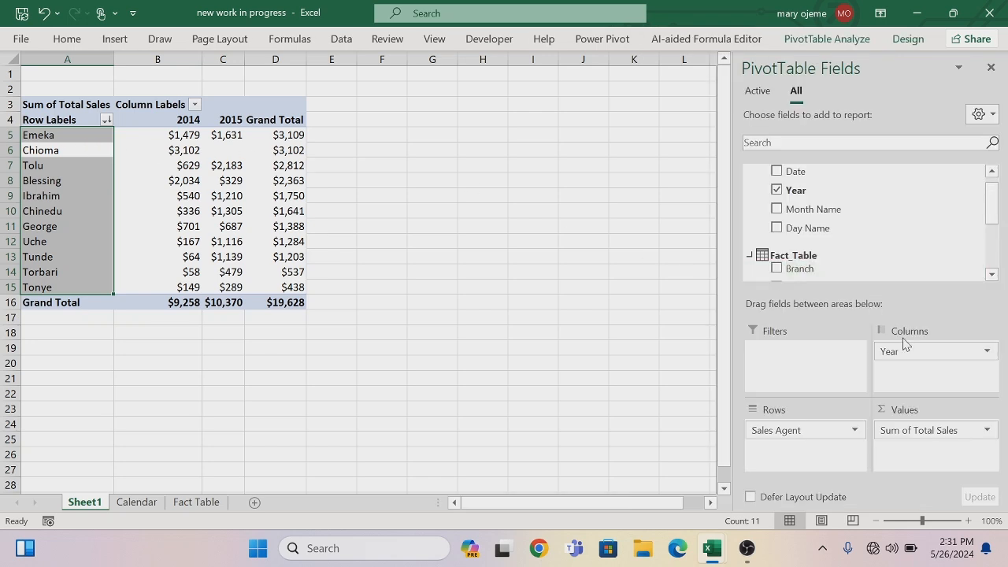
left_click_drag(894, 353, 630, 282)
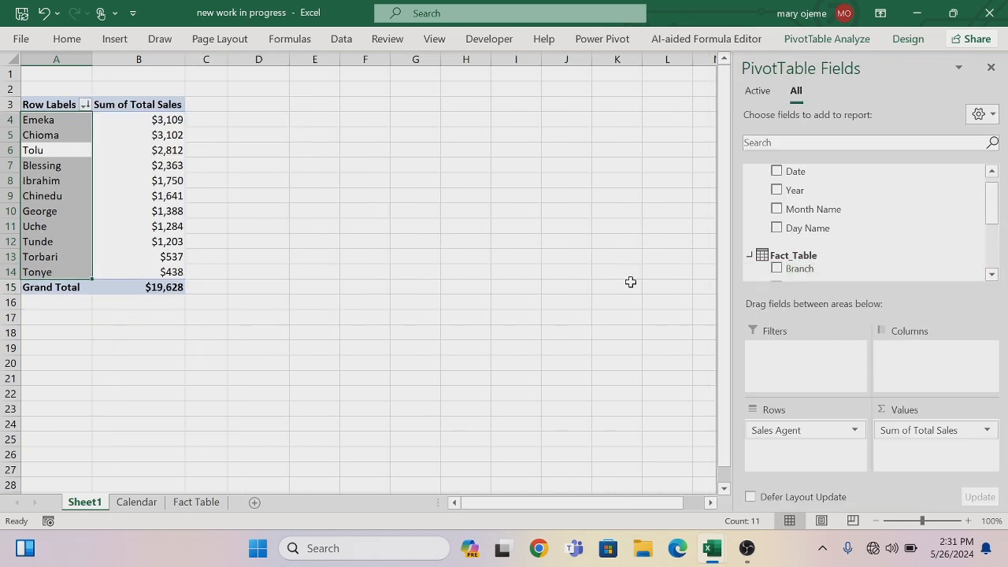
left_click(258, 209)
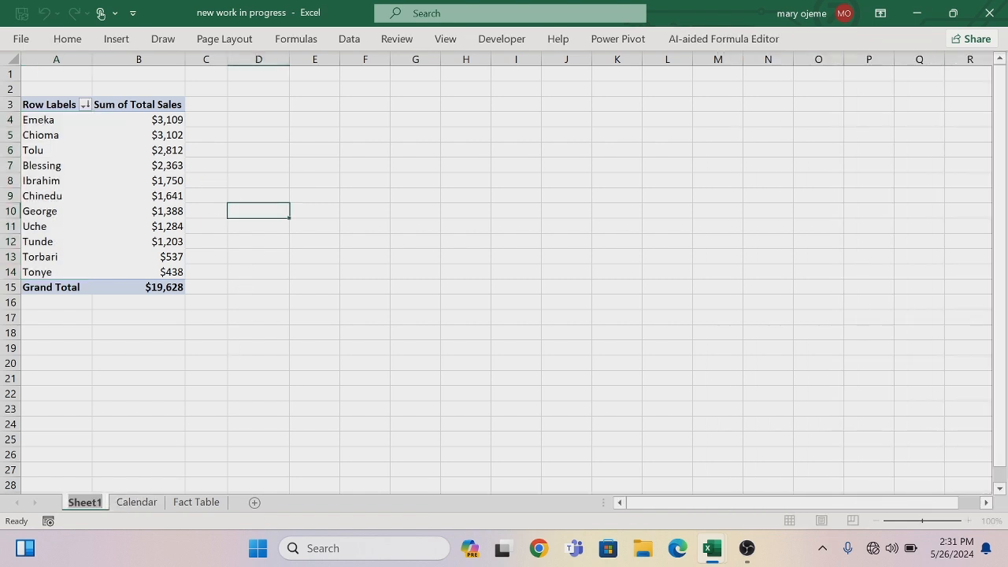
Rename the PivotTable's worksheet, Sheet1, as Agent
left_click_drag(100, 509, 101, 510)
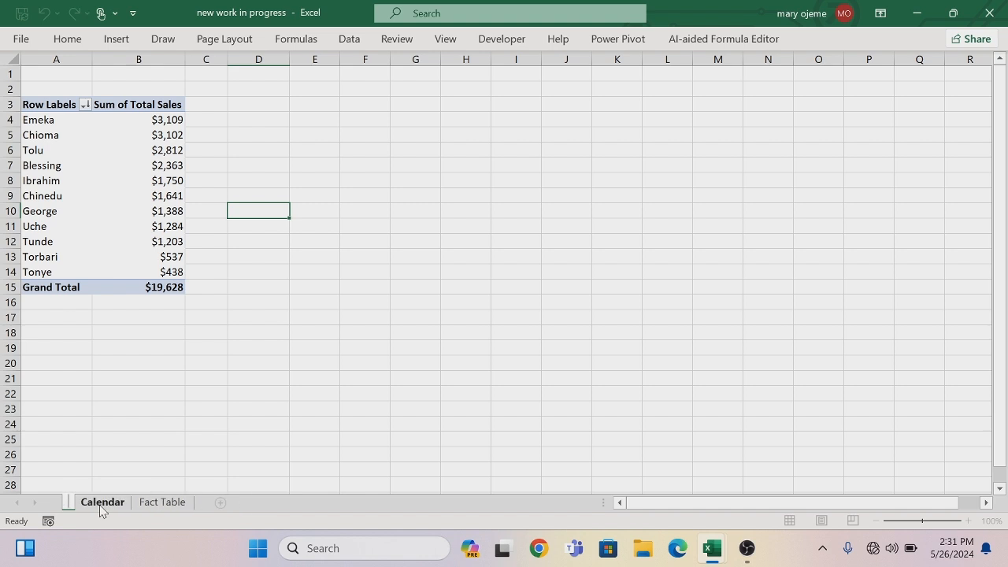
type("Agent")
key("Return")
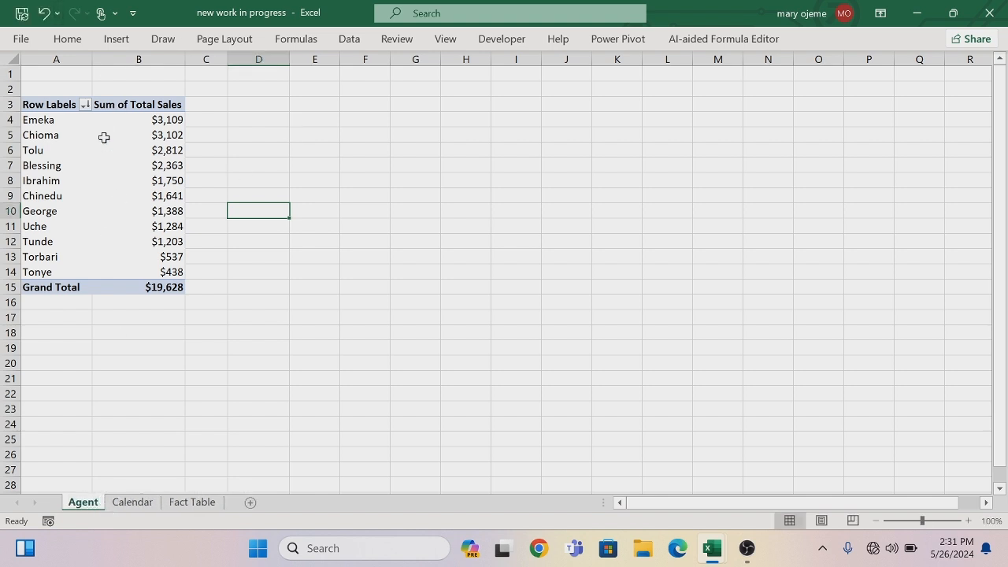
Create a PivotTable from Fact_Table on a new worksheet, adding the data to the Data Model
mouse_move(147, 266)
left_click(206, 505)
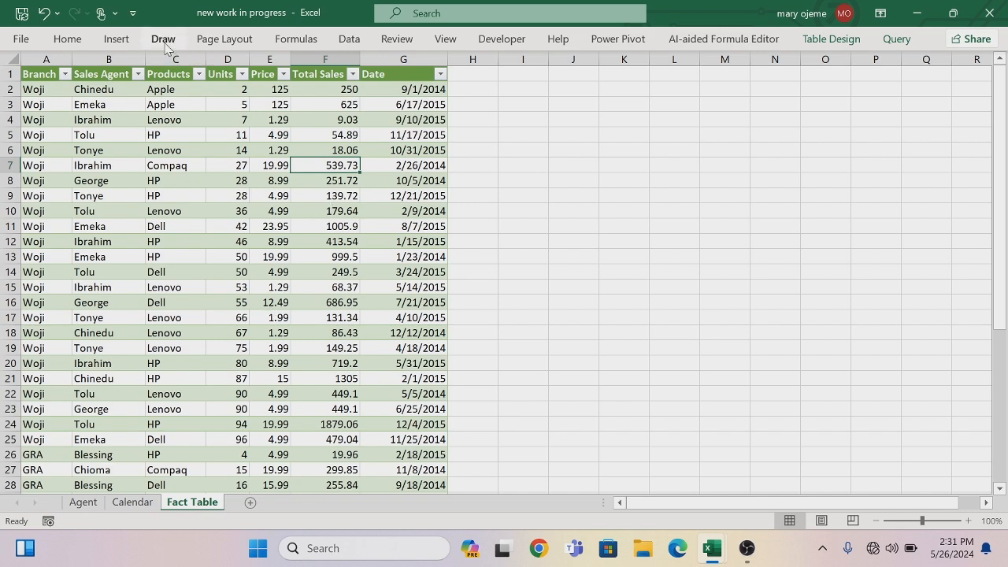
left_click(119, 39)
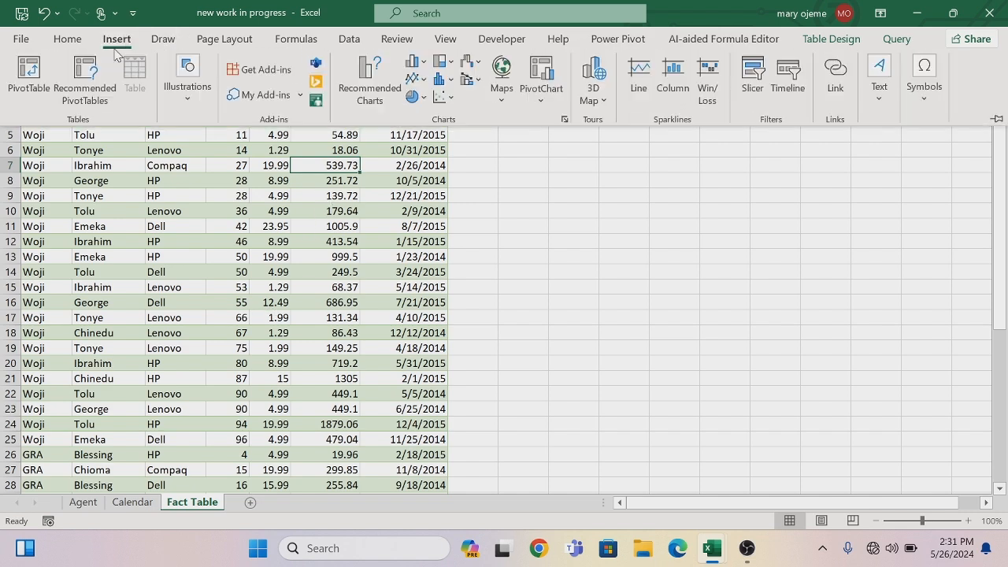
left_click(26, 72)
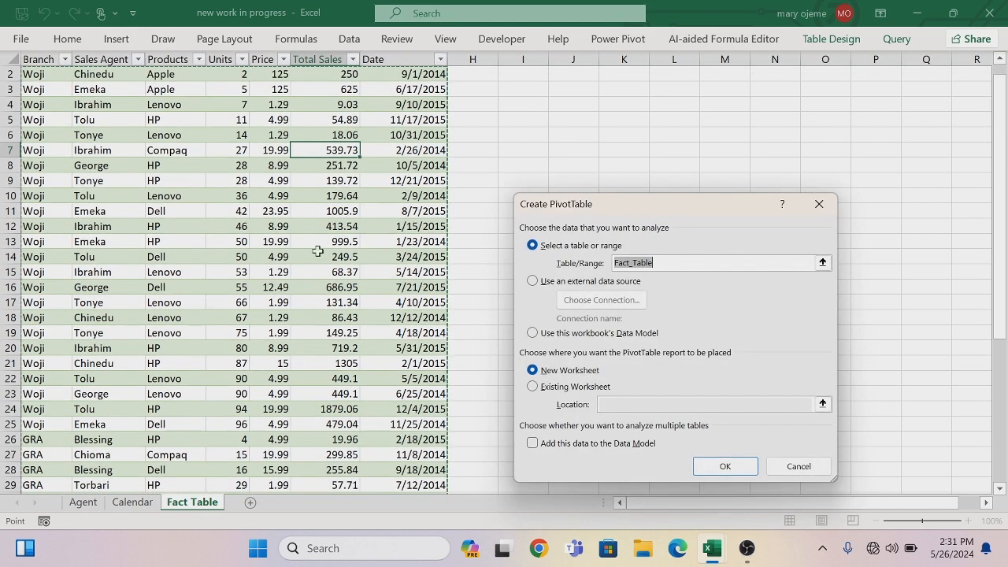
left_click(533, 443)
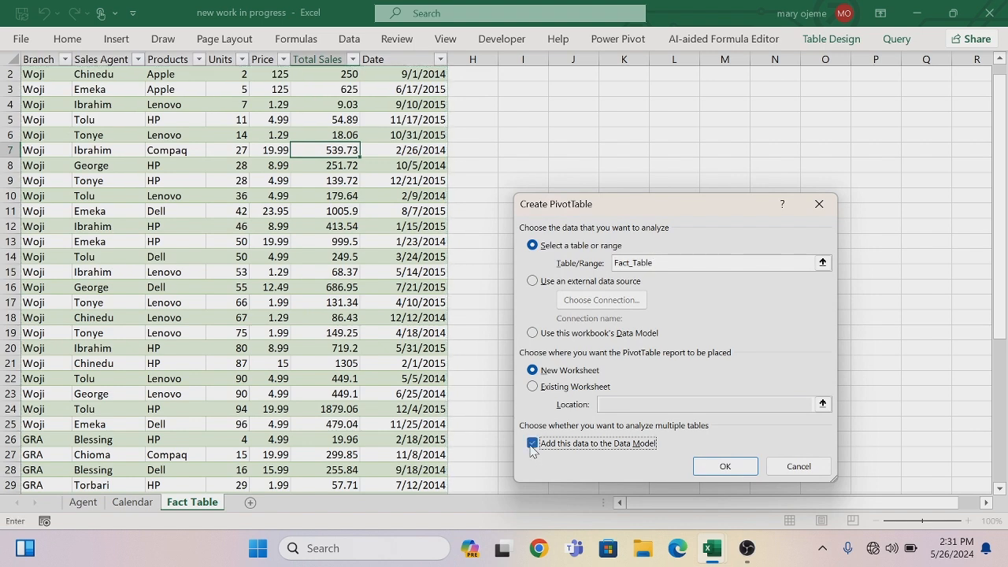
left_click(709, 471)
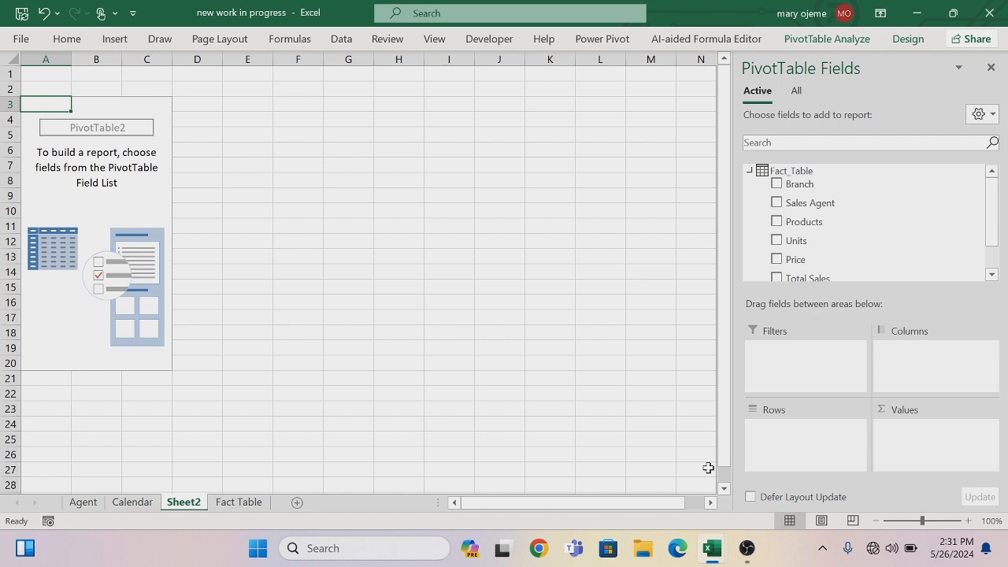
Show all the model's tables in the field list and add Calendar's Year field to the PivotTable's rows
left_click(991, 275)
left_click(991, 276)
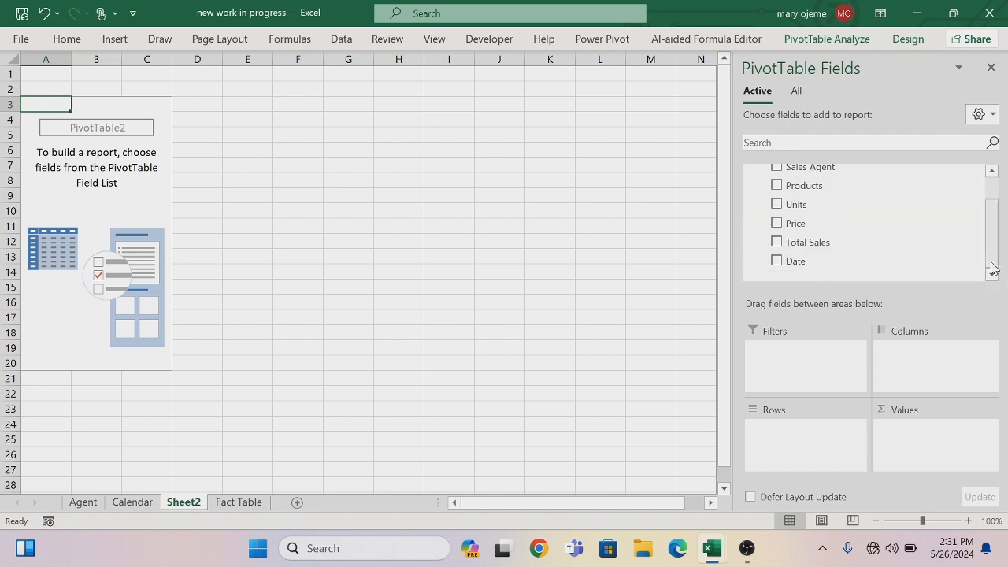
left_click_drag(992, 265, 984, 189)
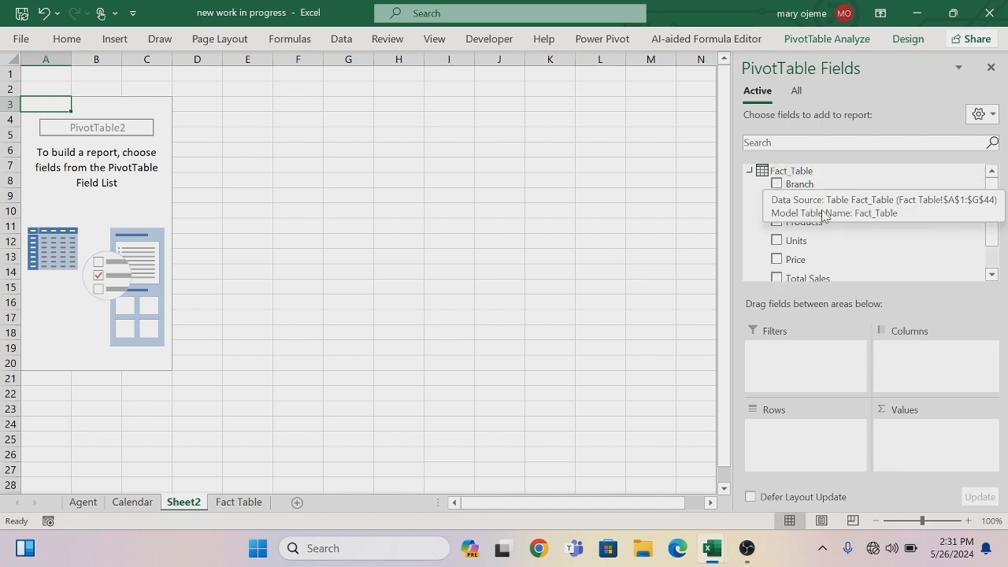
left_click(796, 92)
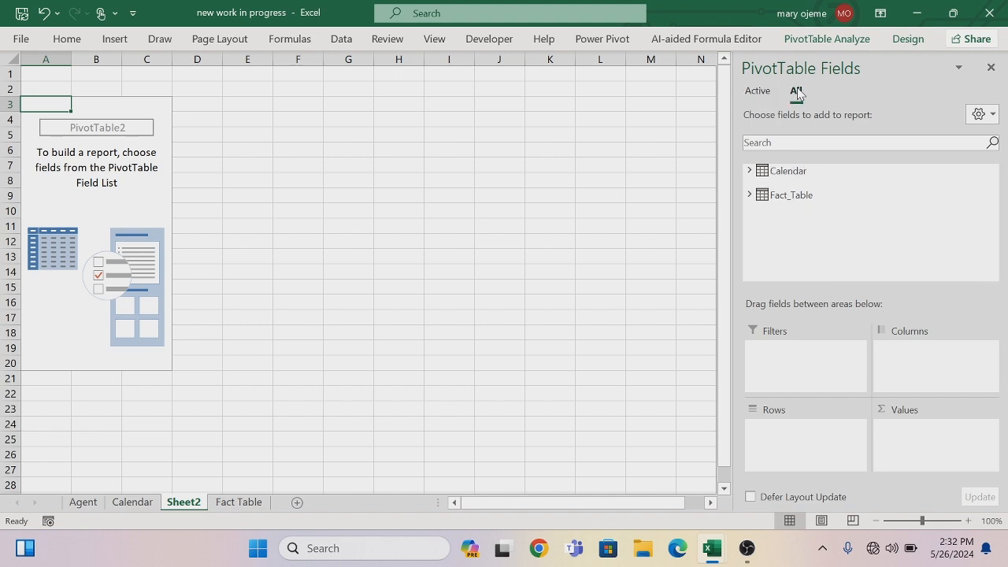
left_click(749, 171)
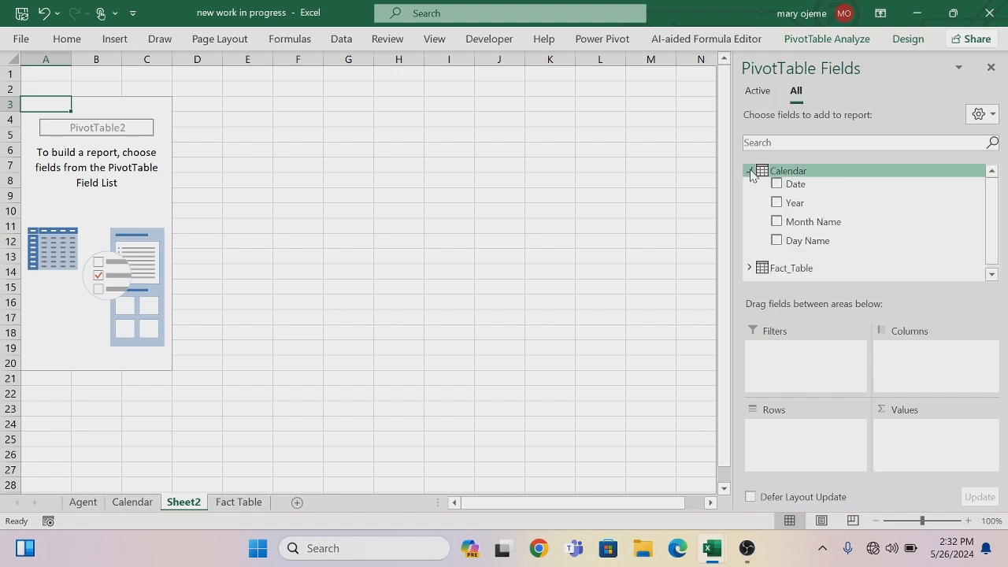
left_click_drag(792, 203, 781, 433)
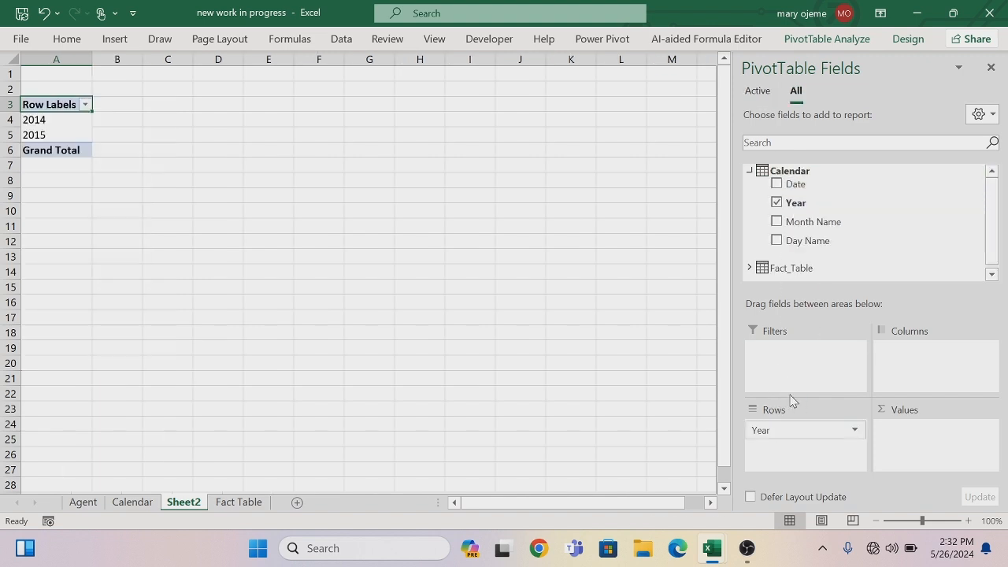
Add Fact_Table's Total Sales field to the PivotTable's values
left_click(991, 275)
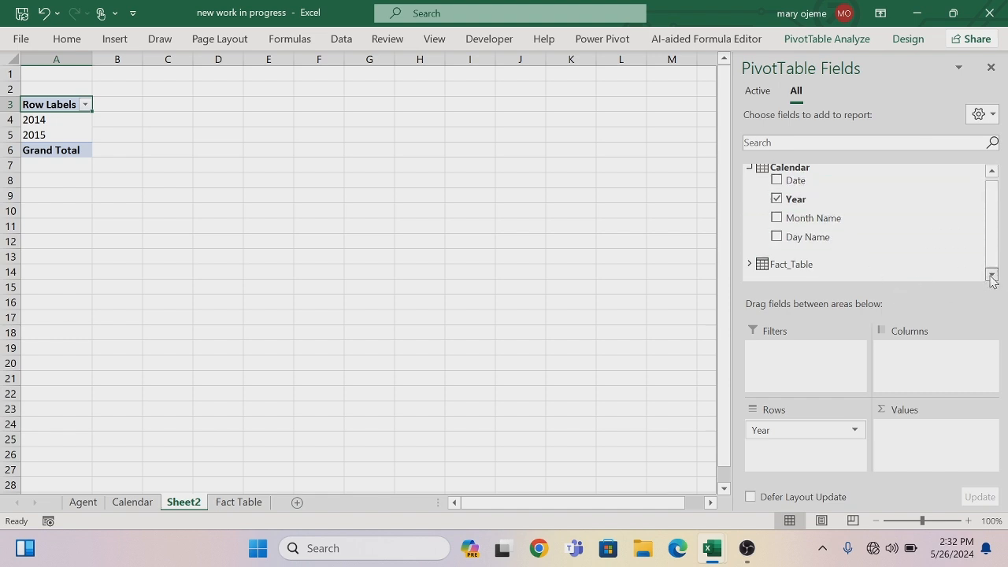
left_click(750, 265)
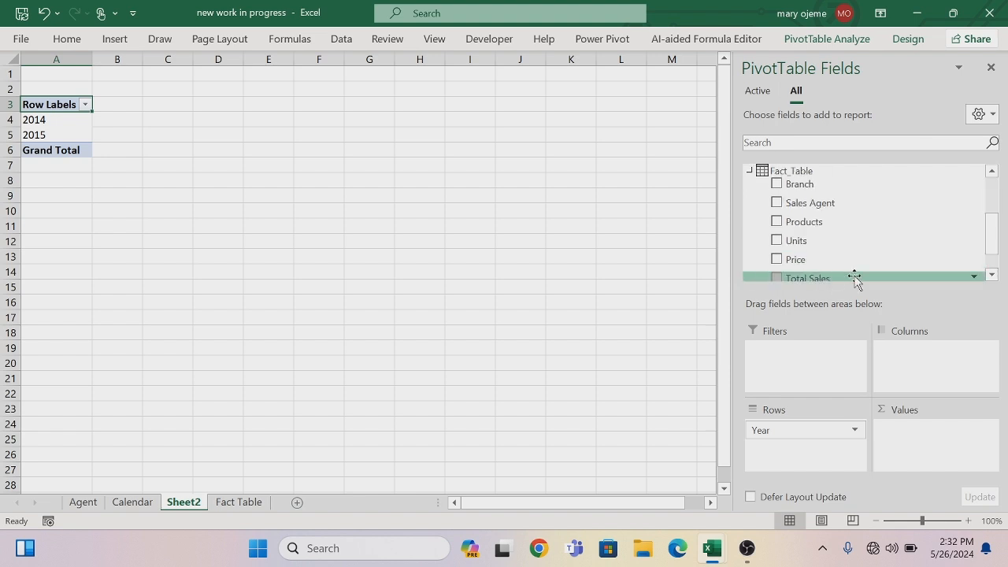
left_click_drag(855, 280, 913, 443)
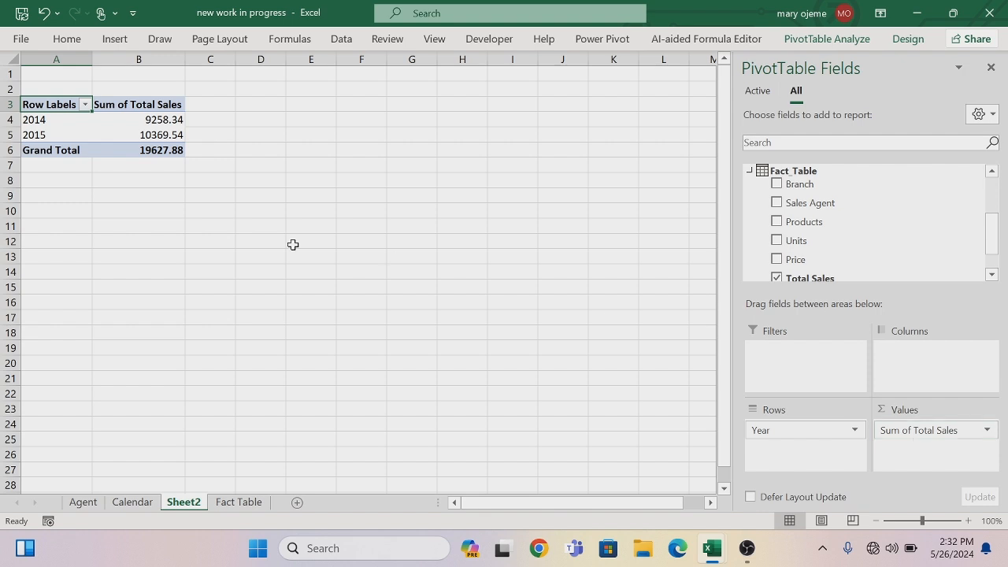
Set the number format of the yearly total sales to Currency with $ and 0 decimal places
left_click(155, 120)
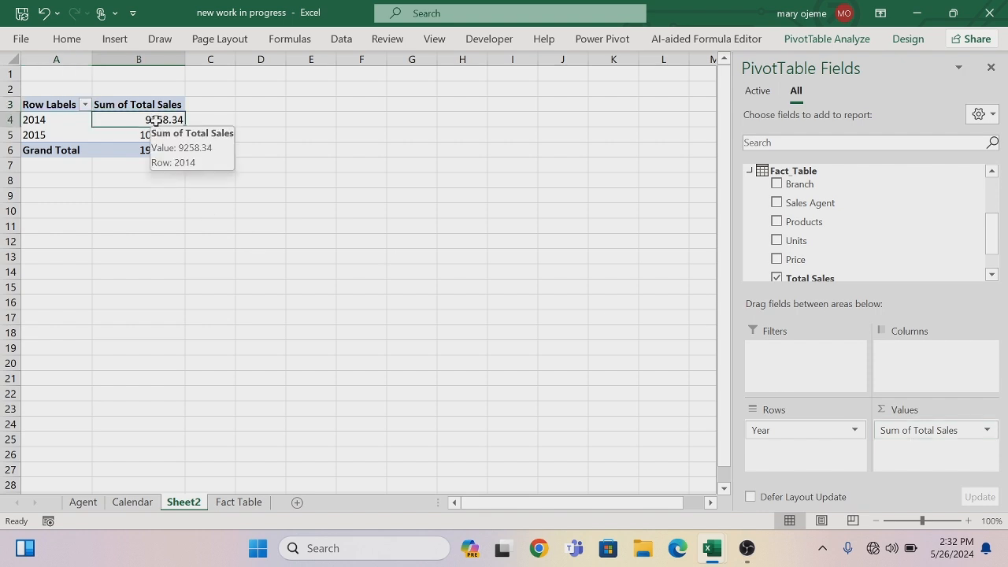
right_click(155, 120)
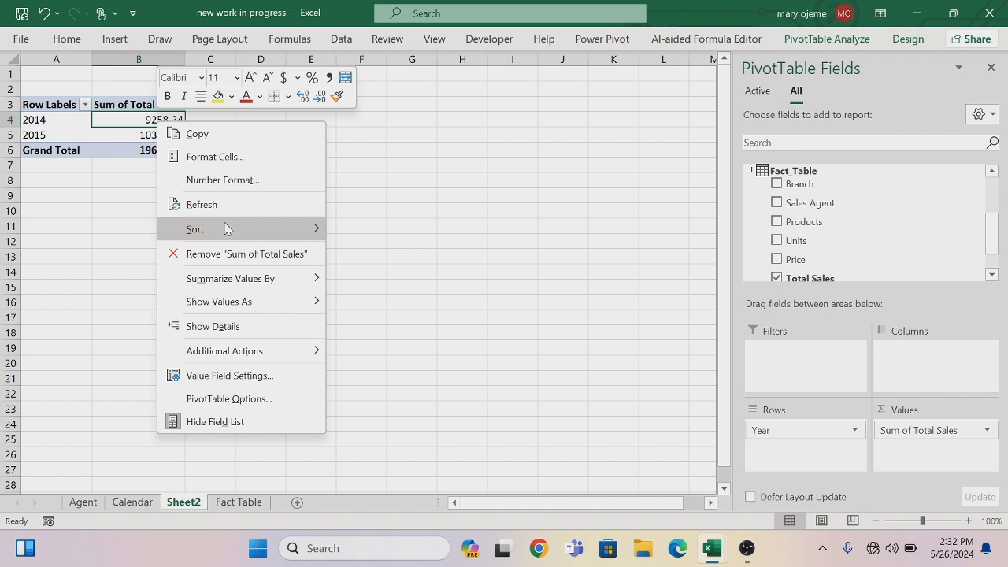
left_click(234, 180)
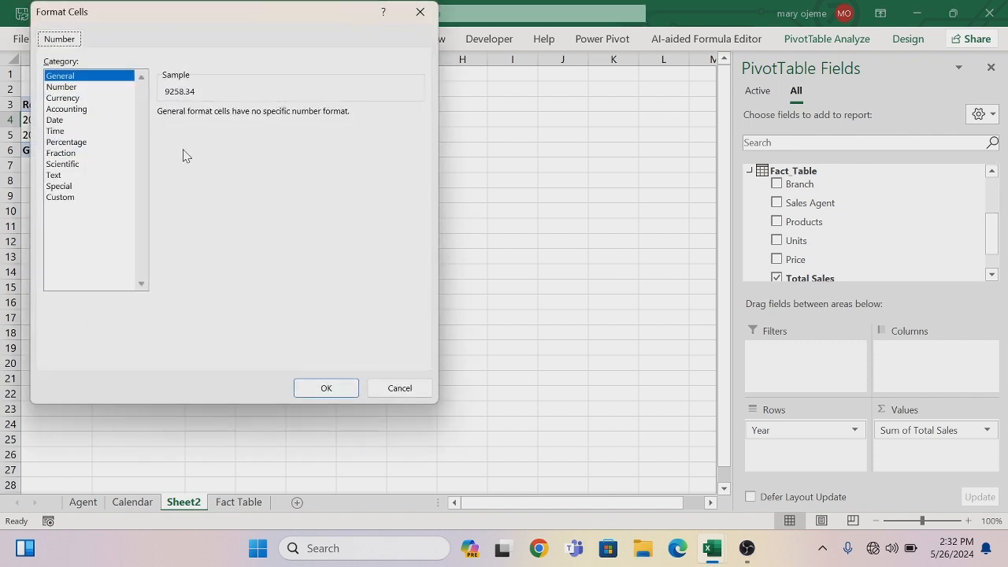
left_click(59, 97)
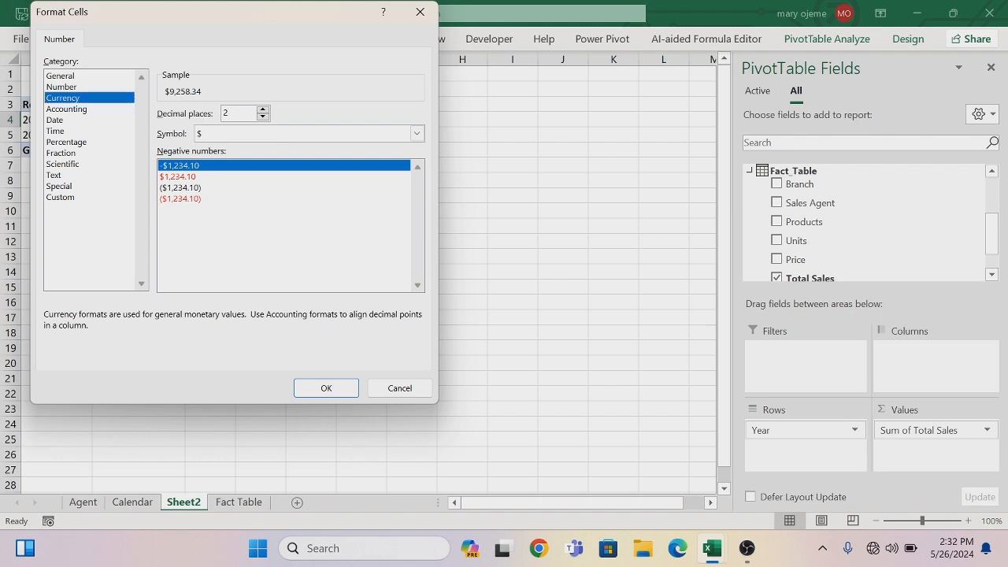
key("BackSpace")
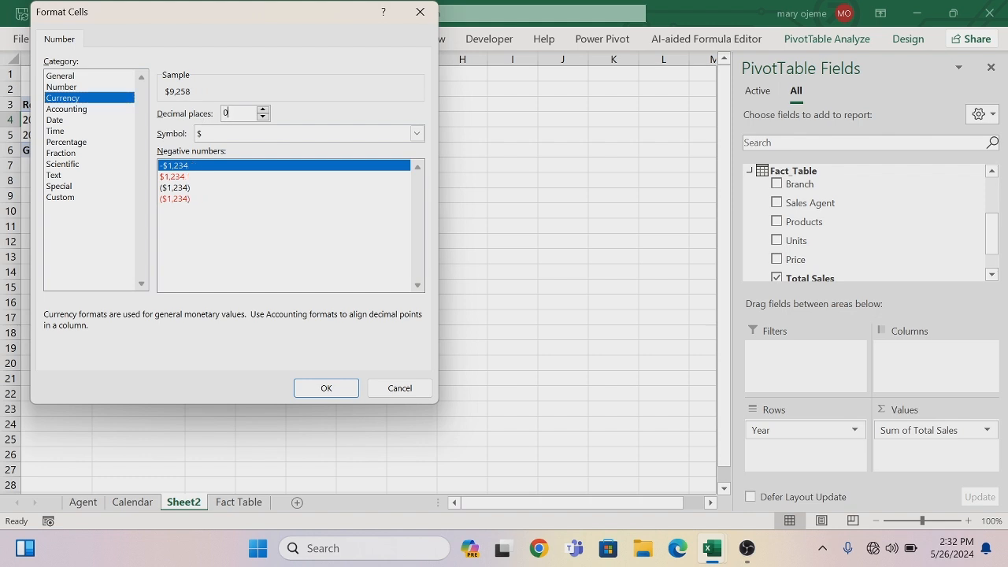
left_click(341, 389)
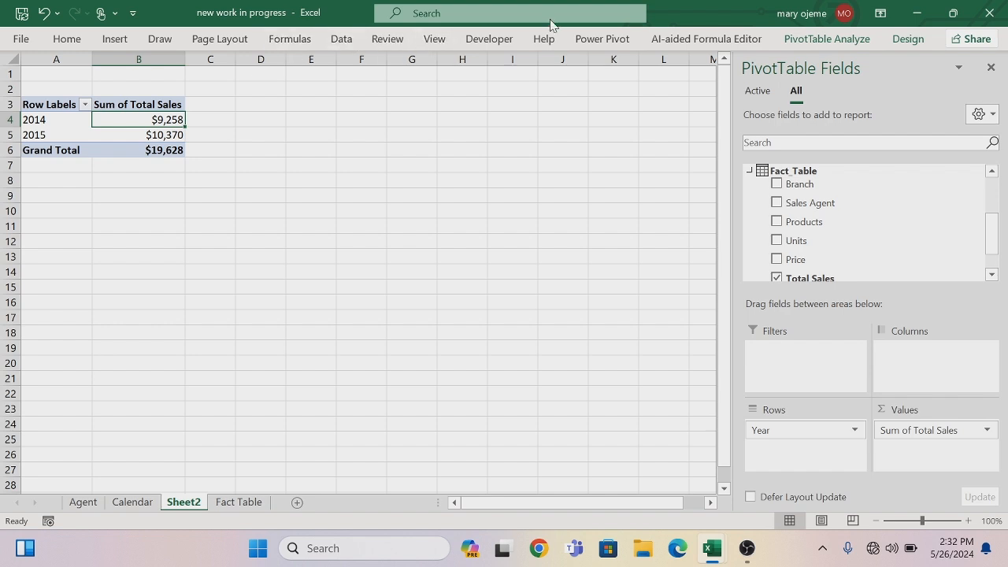
Insert a Clustered Bar PivotChart of the total sales by year
left_click(799, 43)
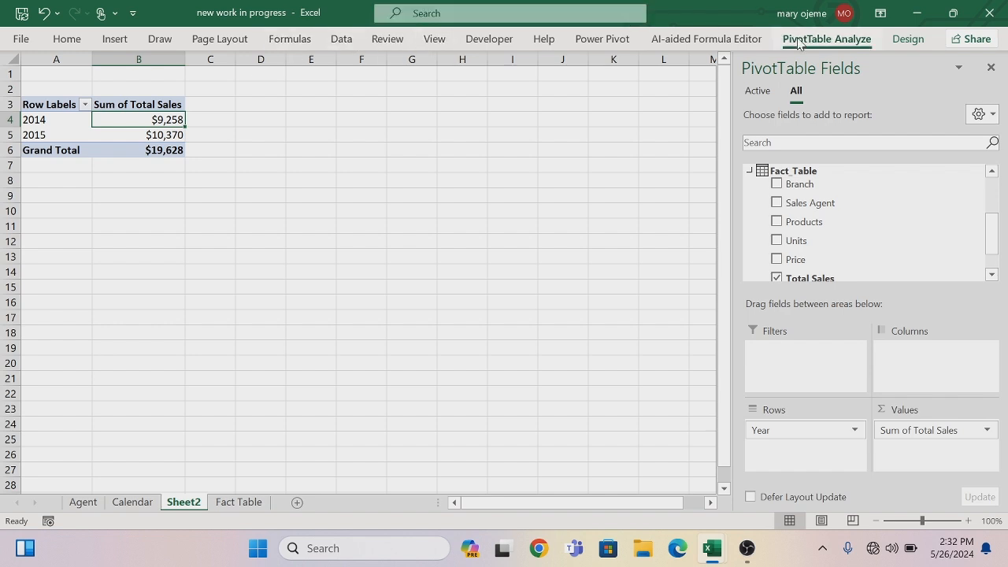
left_click(738, 72)
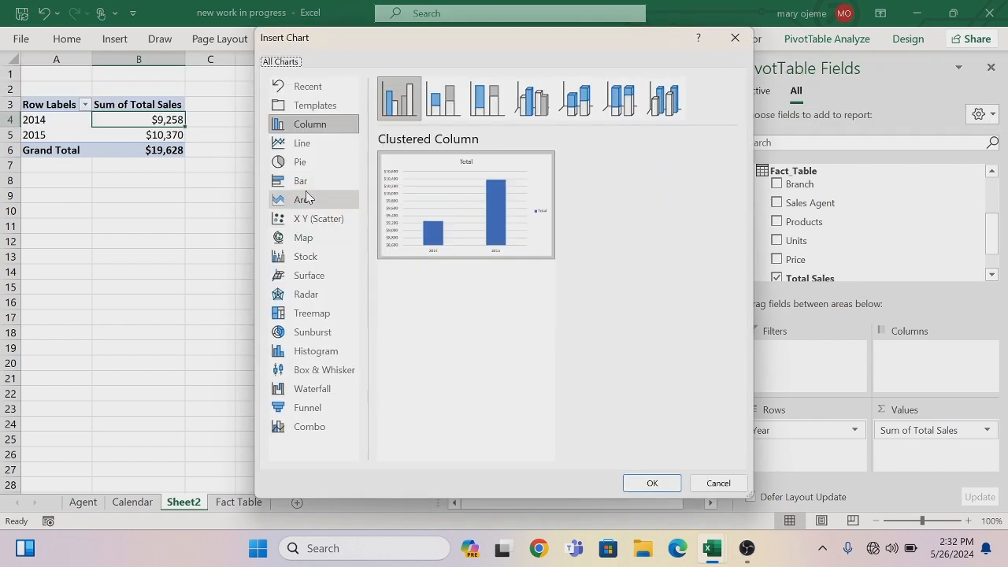
left_click(305, 187)
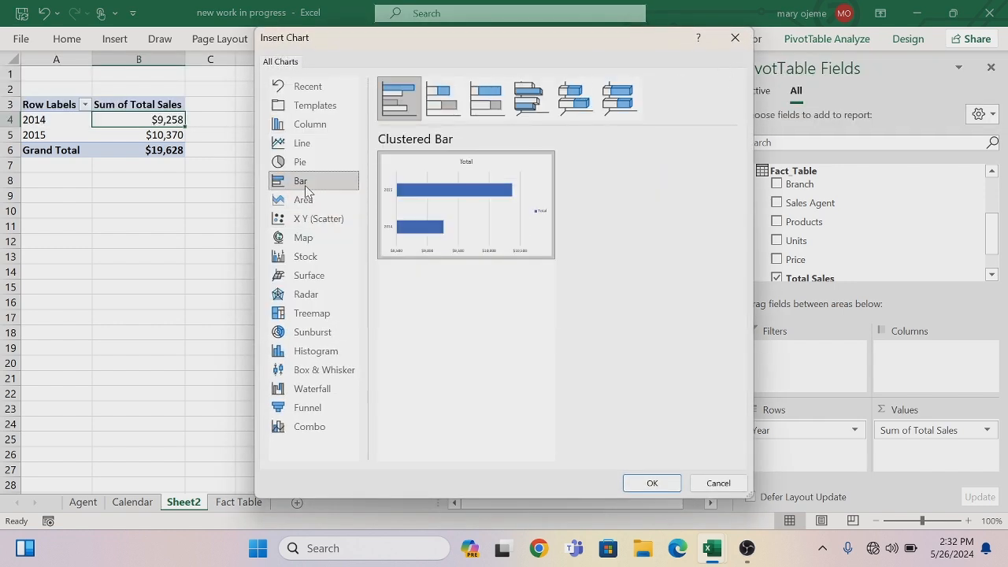
left_click(438, 114)
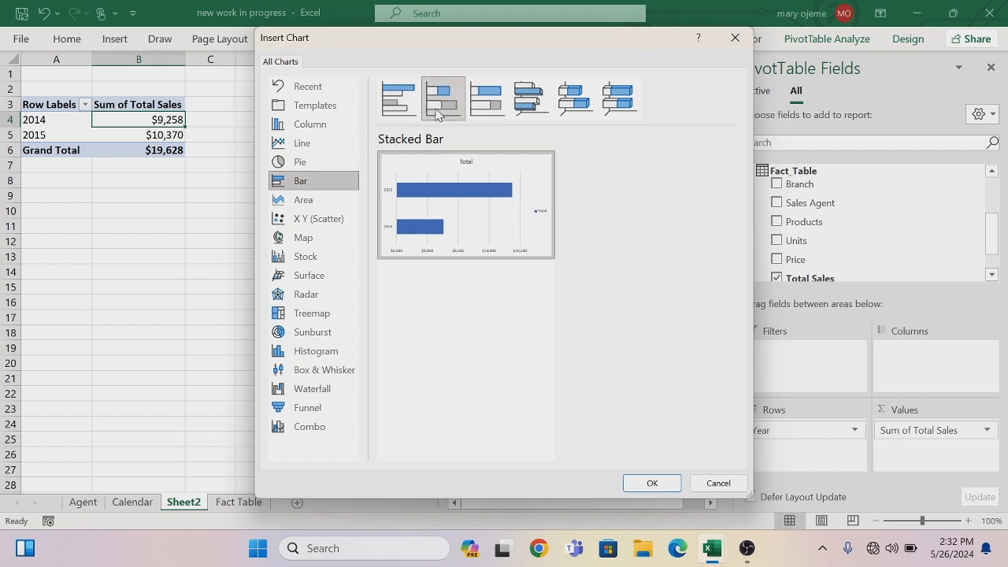
left_click(496, 102)
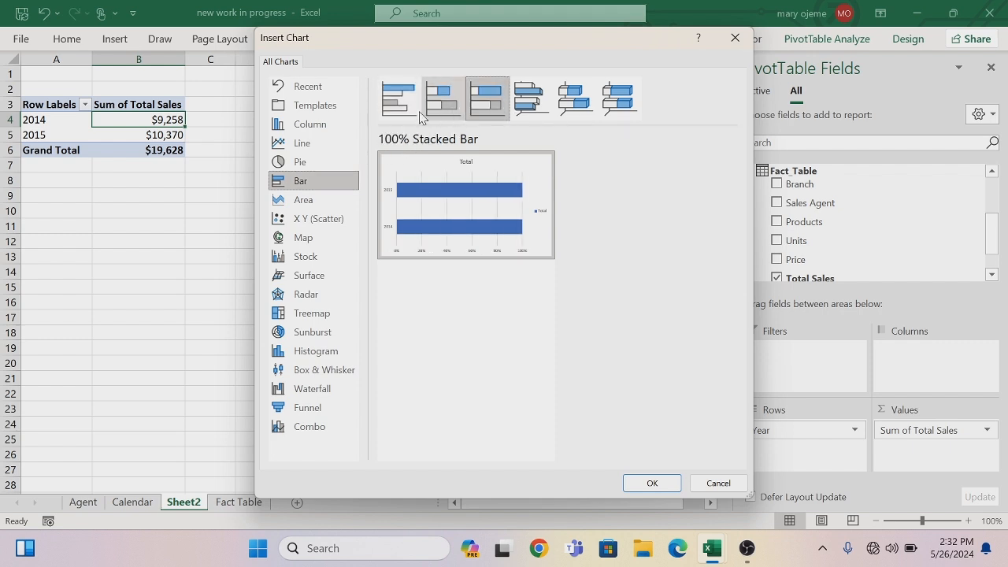
left_click(408, 112)
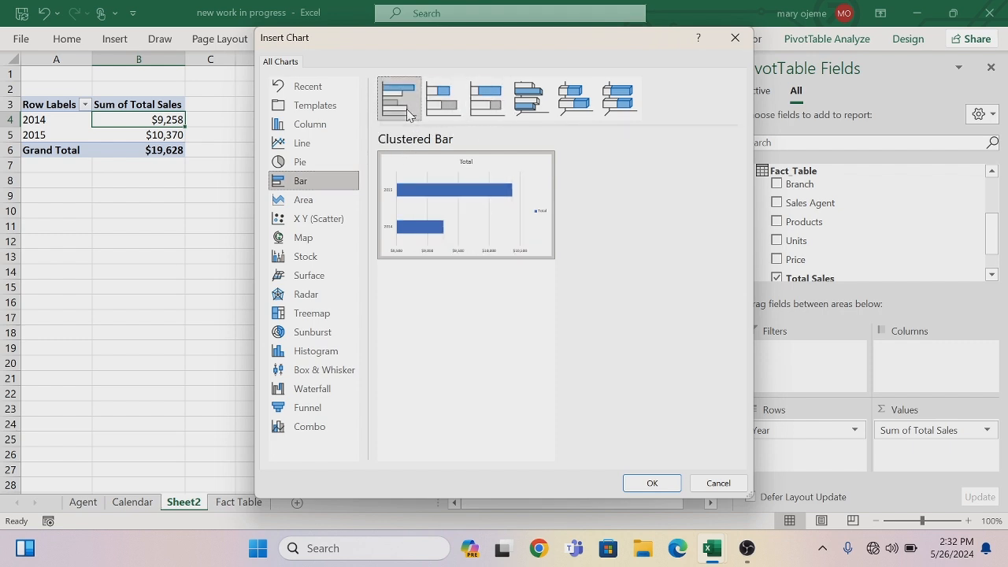
left_click(636, 483)
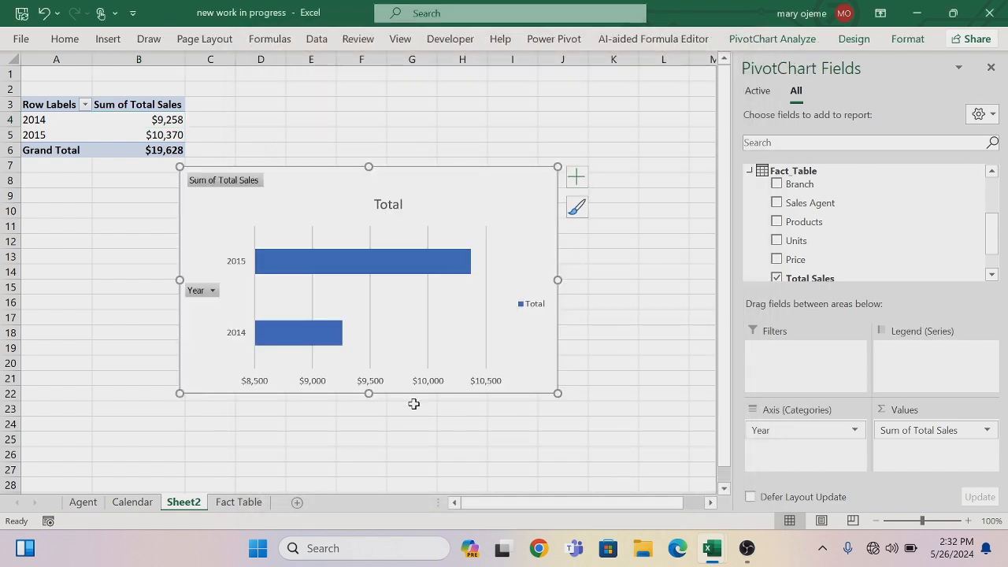
Strip the chart of its title, primary horizontal axis, gridlines and legend, and hide all its field buttons
left_click(578, 180)
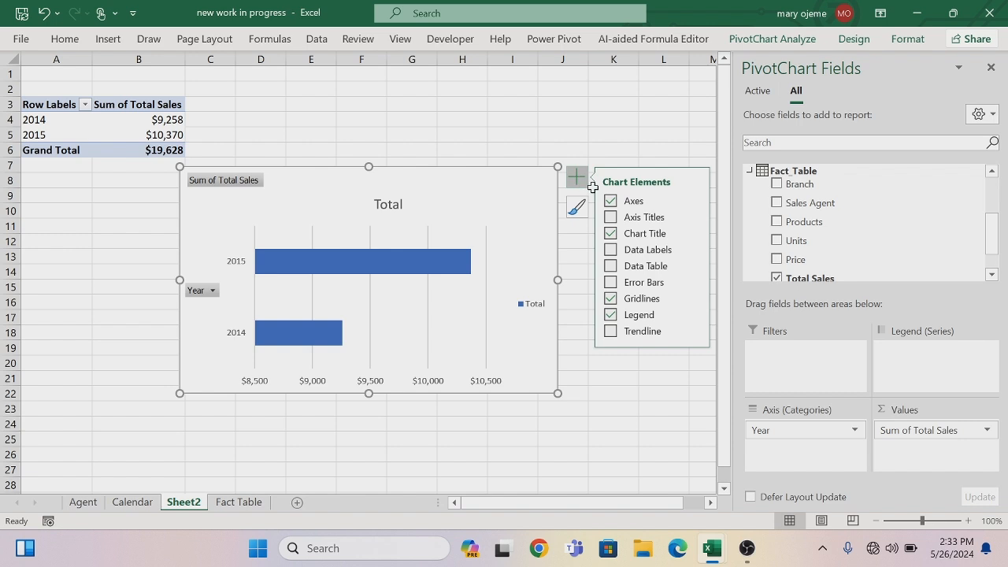
left_click(611, 234)
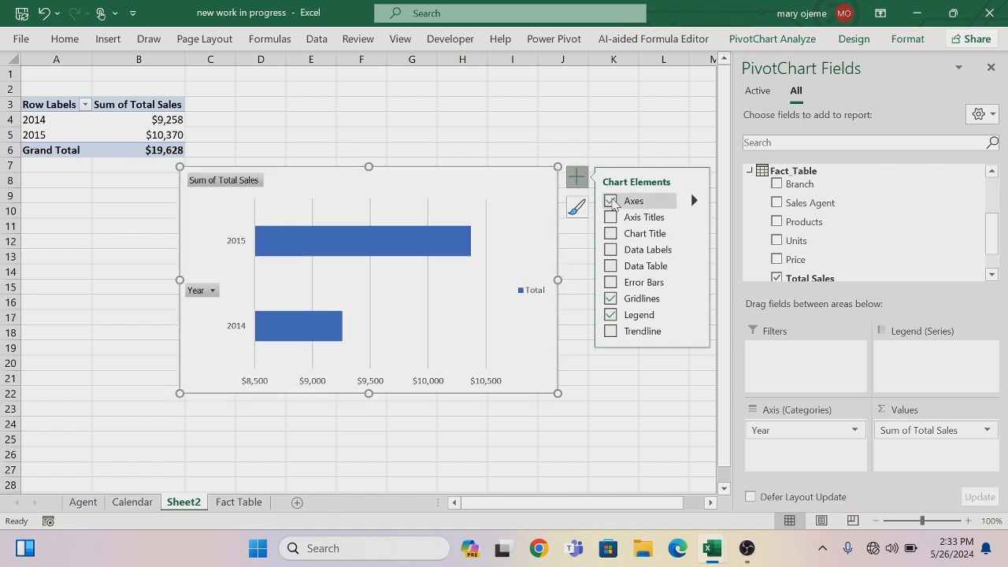
left_click(612, 201)
left_click(612, 201)
left_click(693, 201)
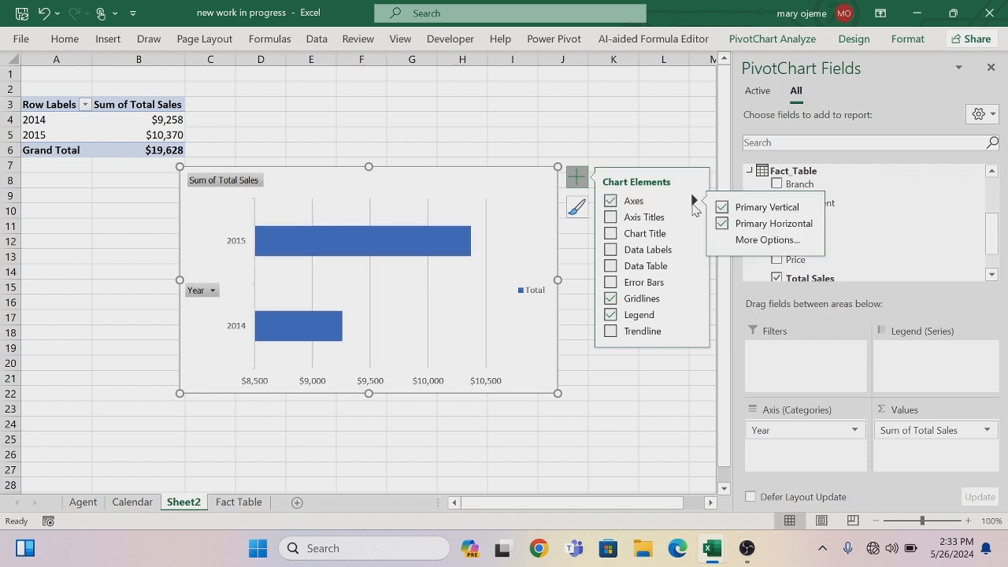
left_click(722, 224)
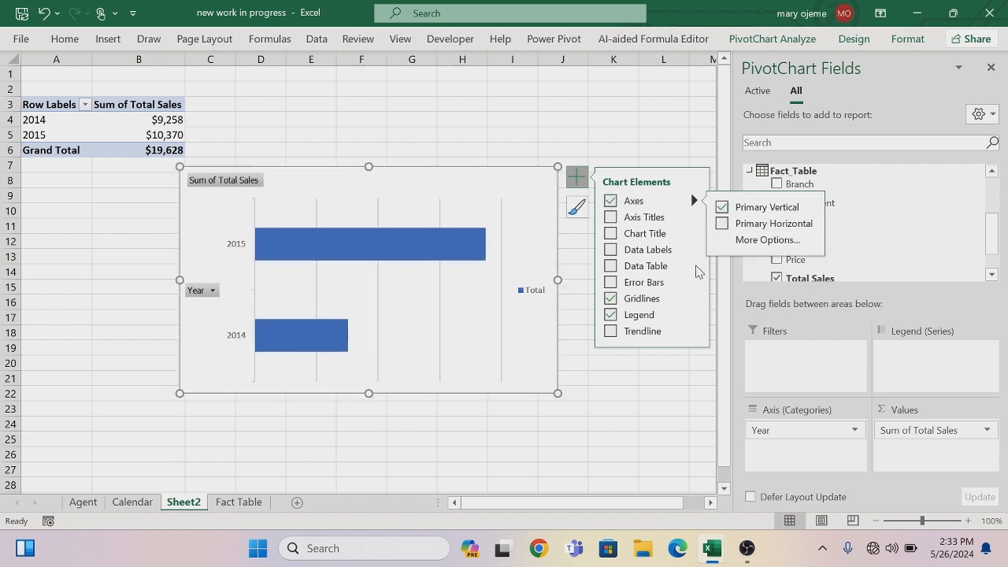
left_click(610, 299)
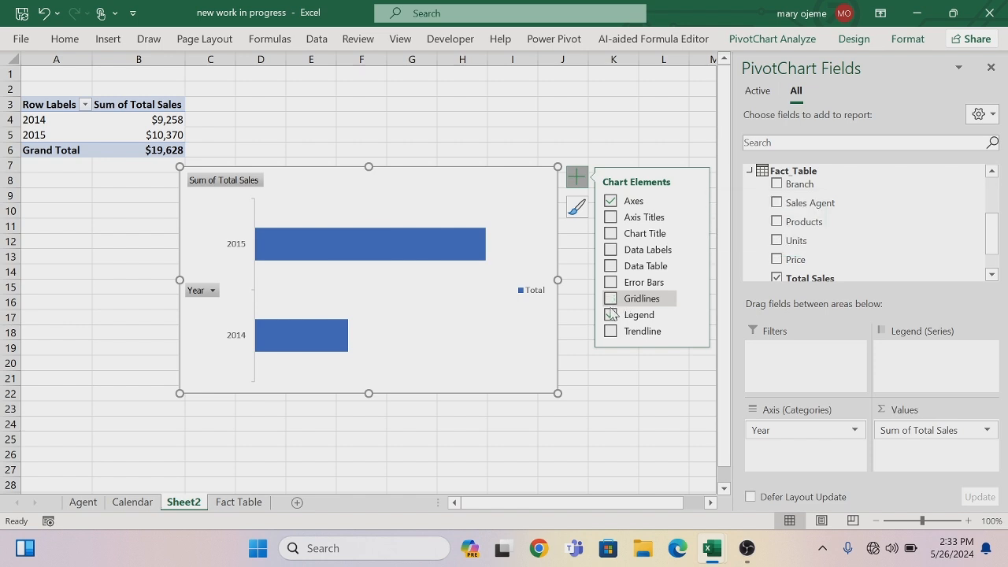
left_click(610, 315)
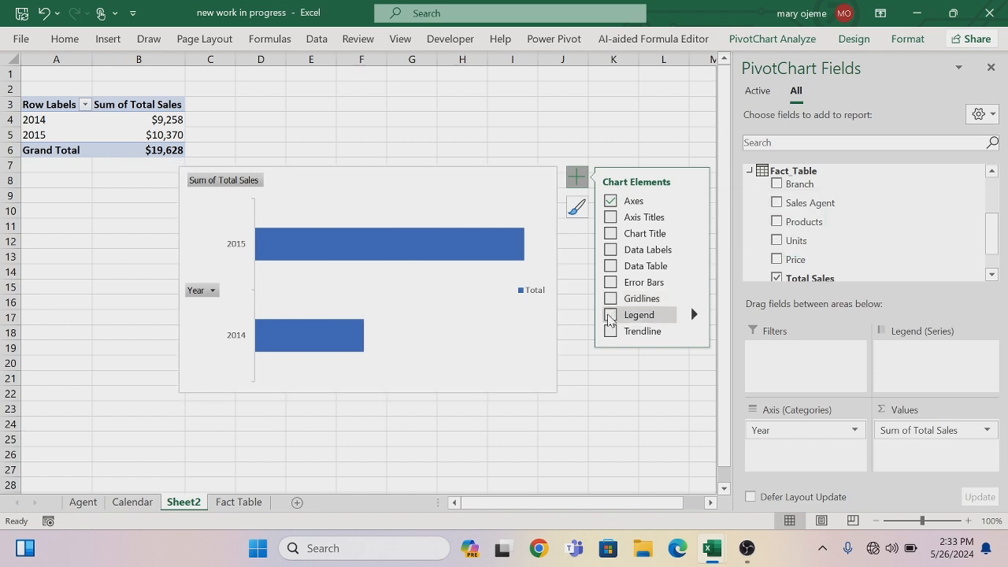
right_click(209, 186)
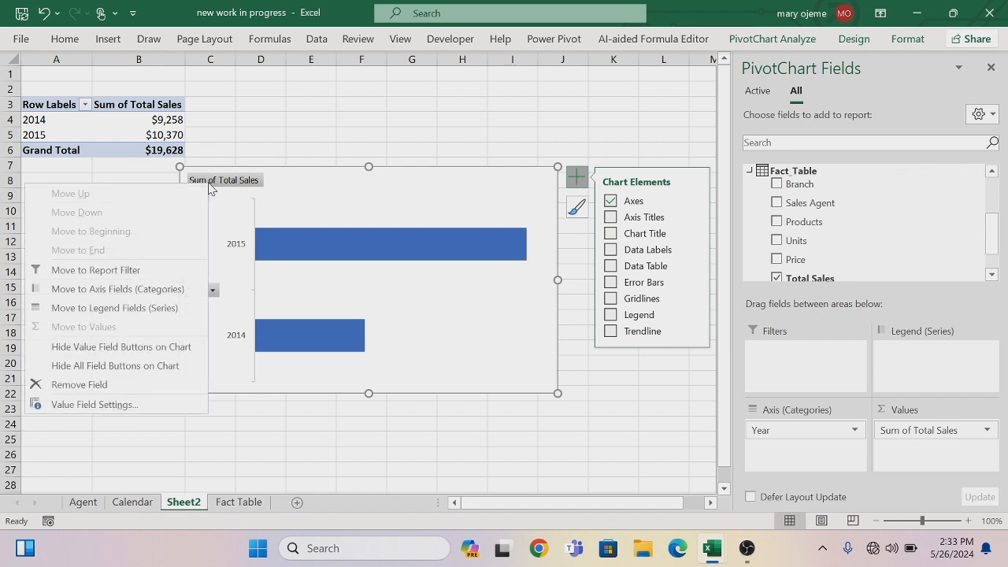
left_click(145, 367)
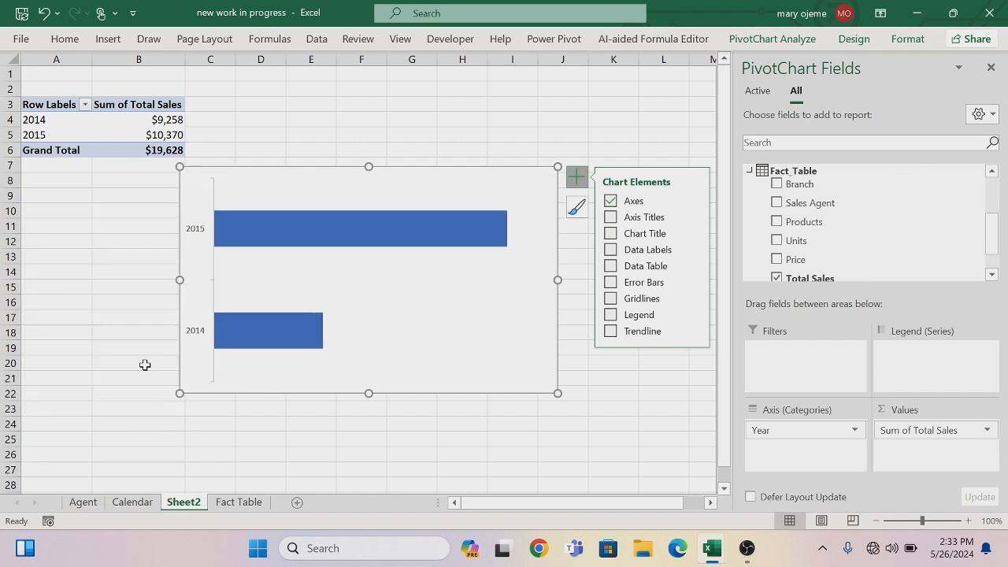
Remove the outline of the chart's vertical axis and move the chart up beside the yearly sales PivotTable
right_click(216, 279)
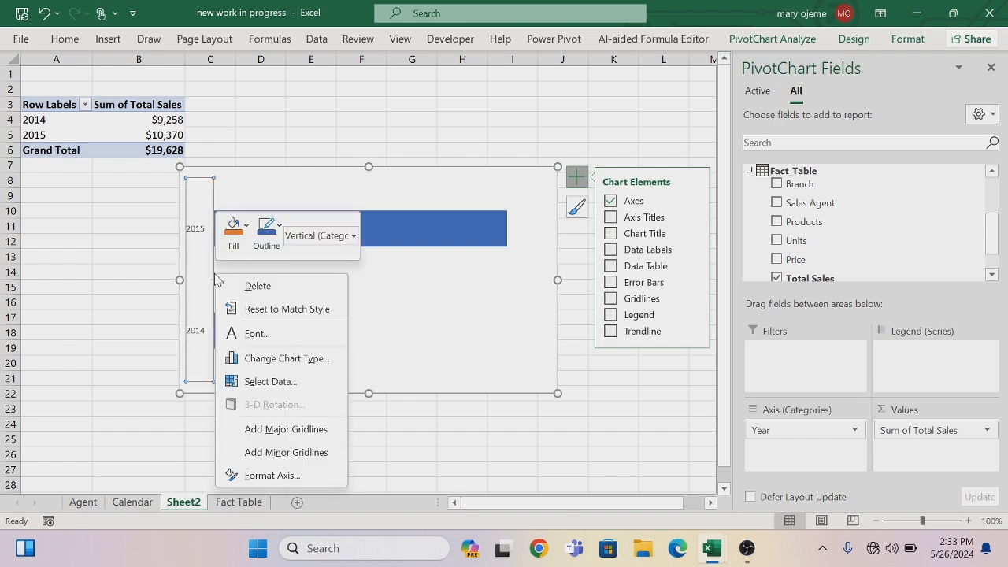
left_click(280, 228)
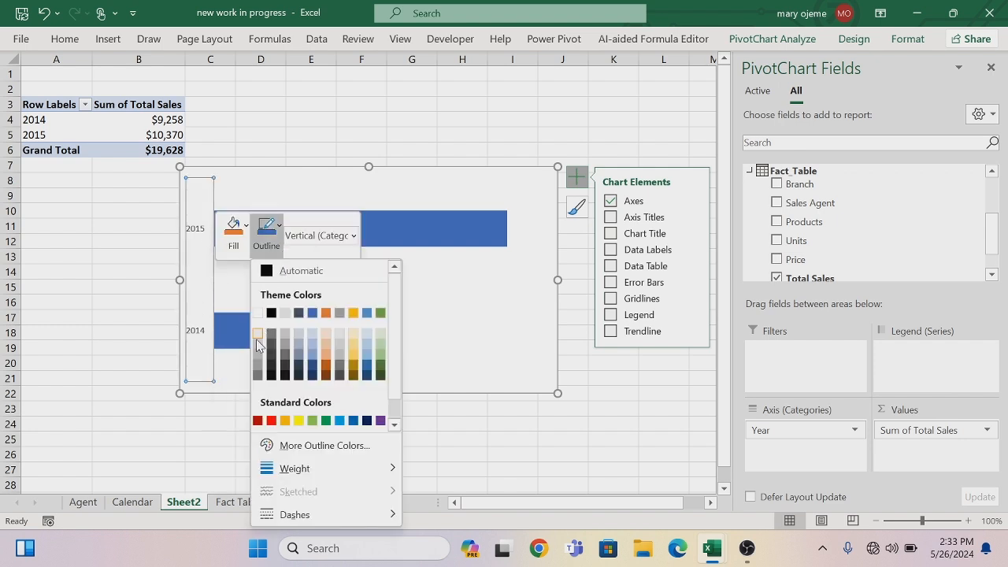
left_click(394, 425)
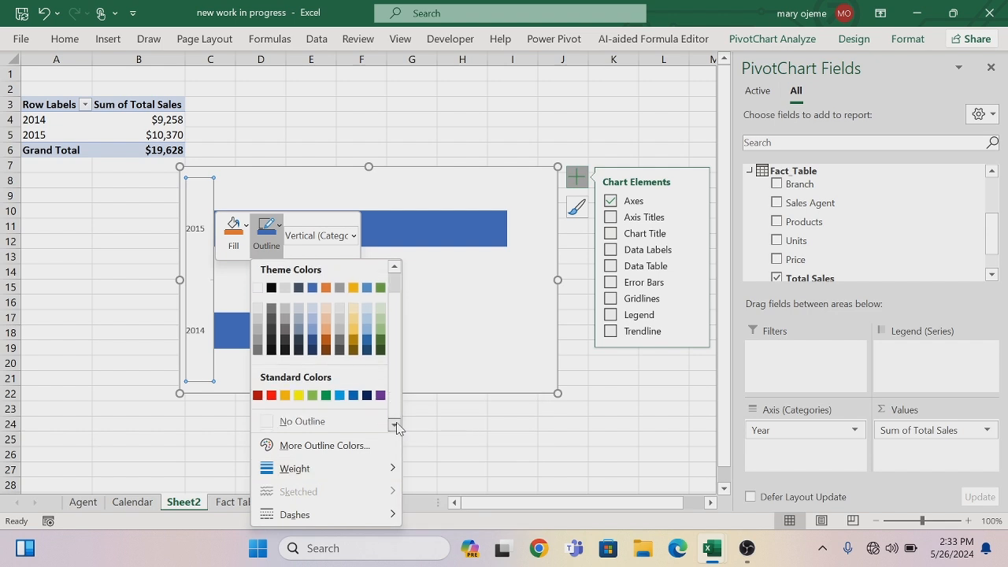
left_click(268, 423)
left_click(224, 407)
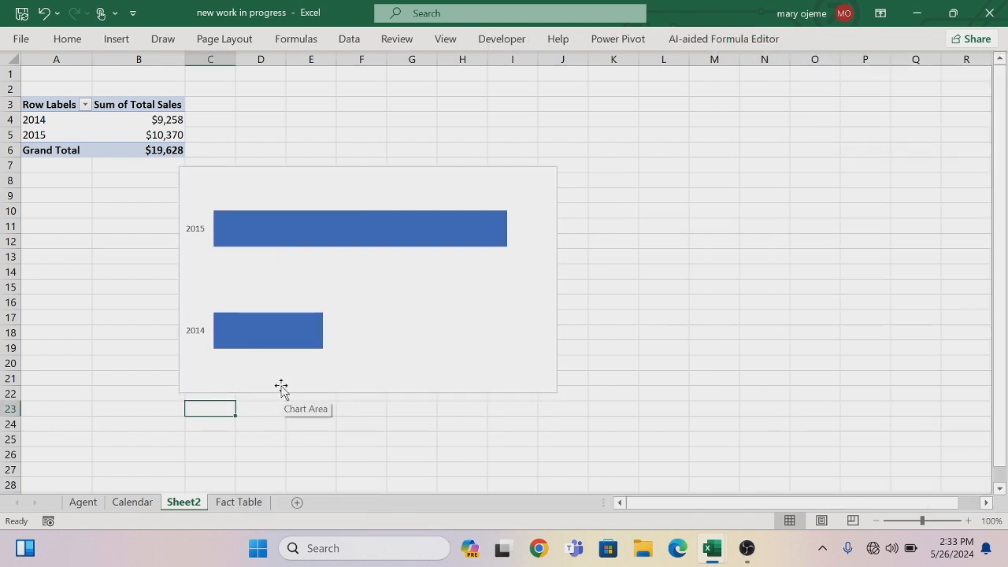
left_click_drag(281, 387, 330, 333)
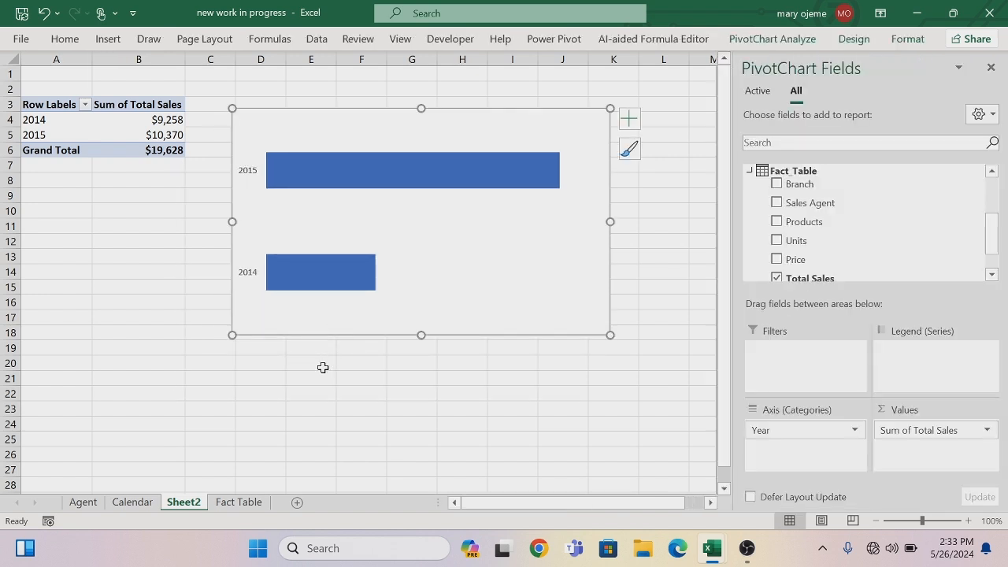
Rename the sheet holding the yearly sales PivotTable and chart as Year
double_click(182, 504)
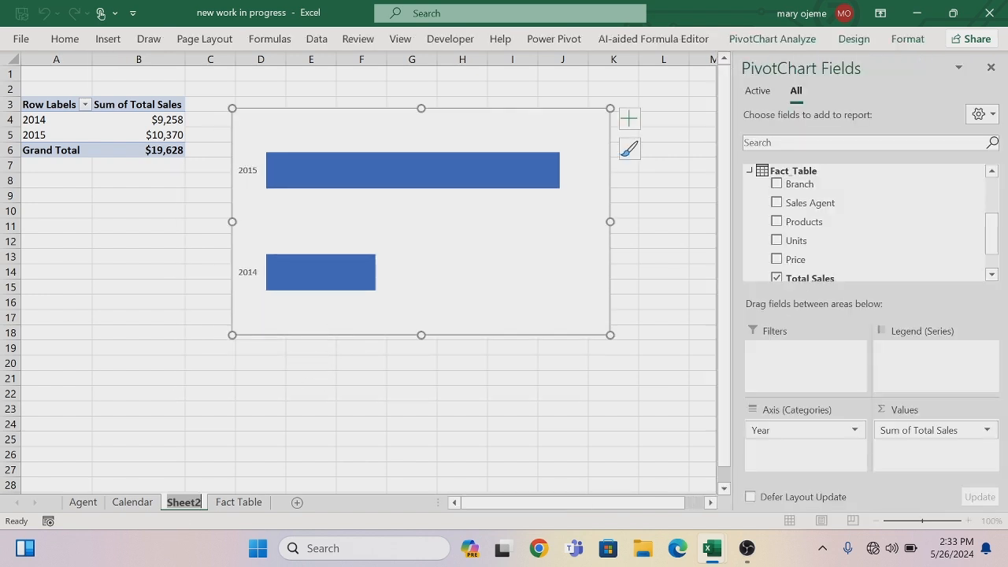
key("BackSpace")
type("Y")
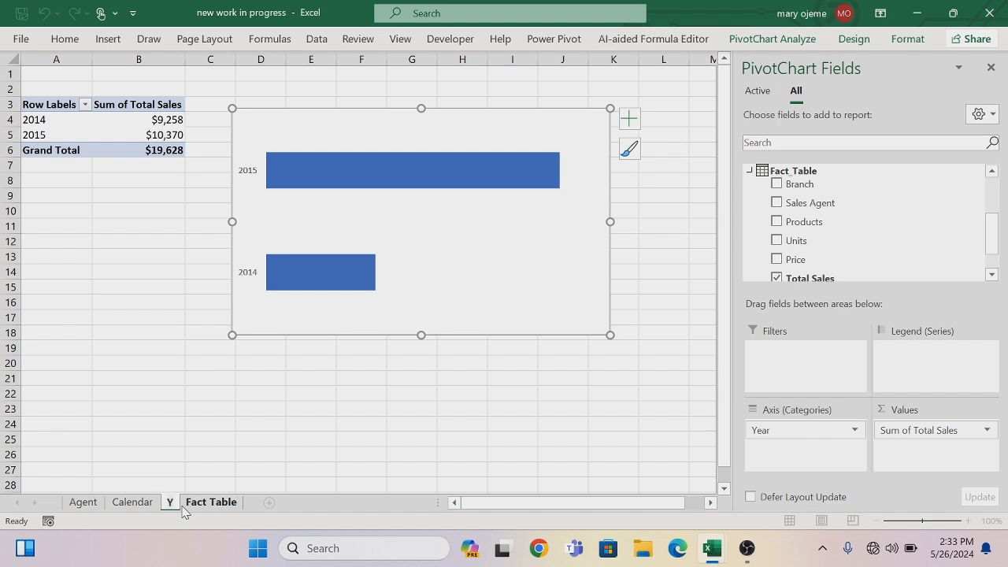
type("ear")
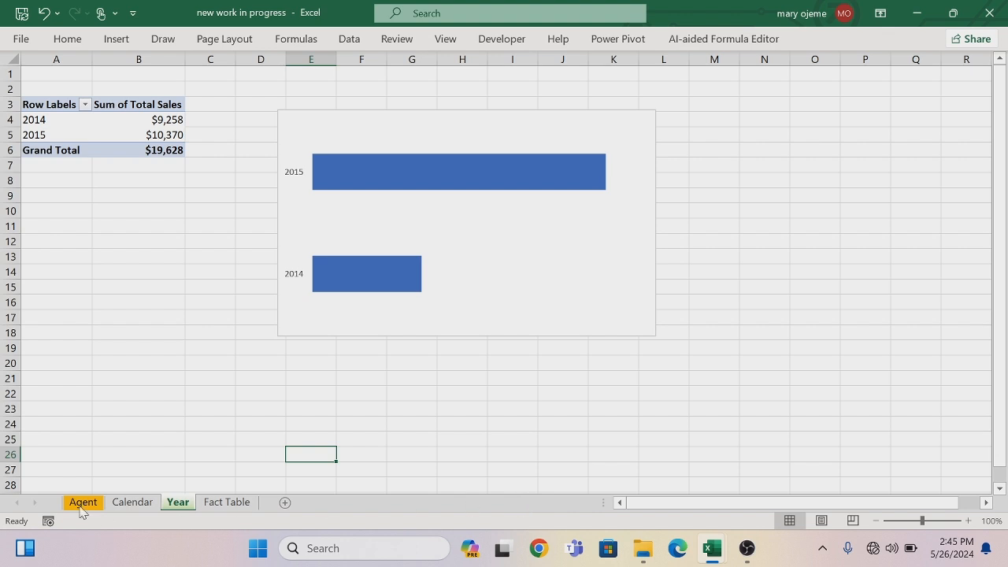
Create a PivotTable from Fact_Table on a new worksheet, adding the data to the Data Model
left_click(208, 506)
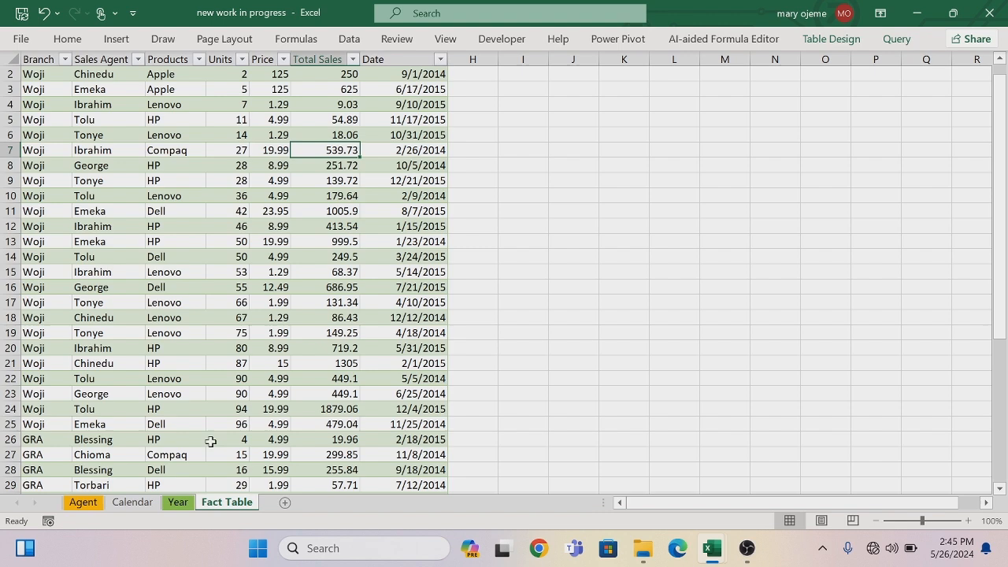
left_click(125, 43)
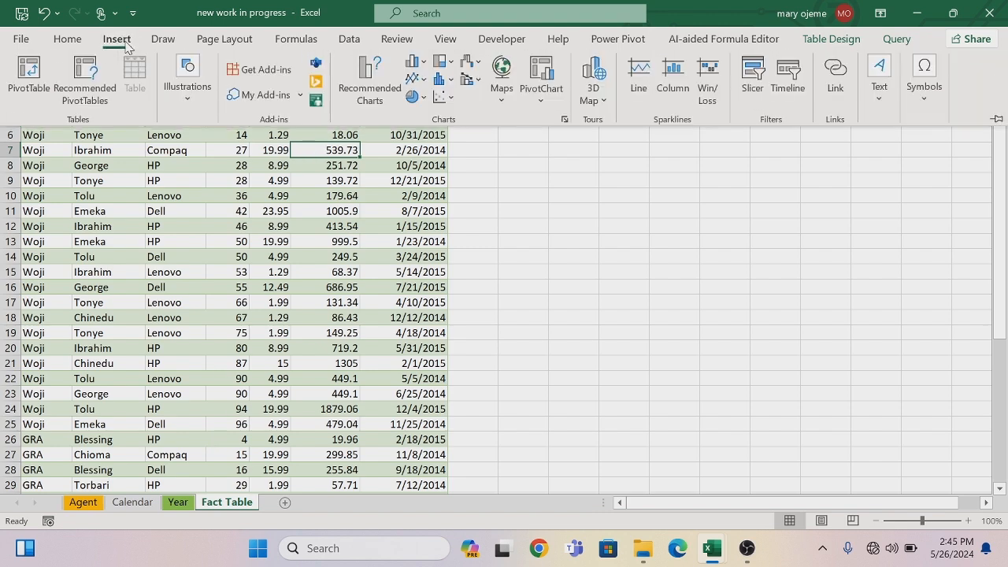
left_click(24, 73)
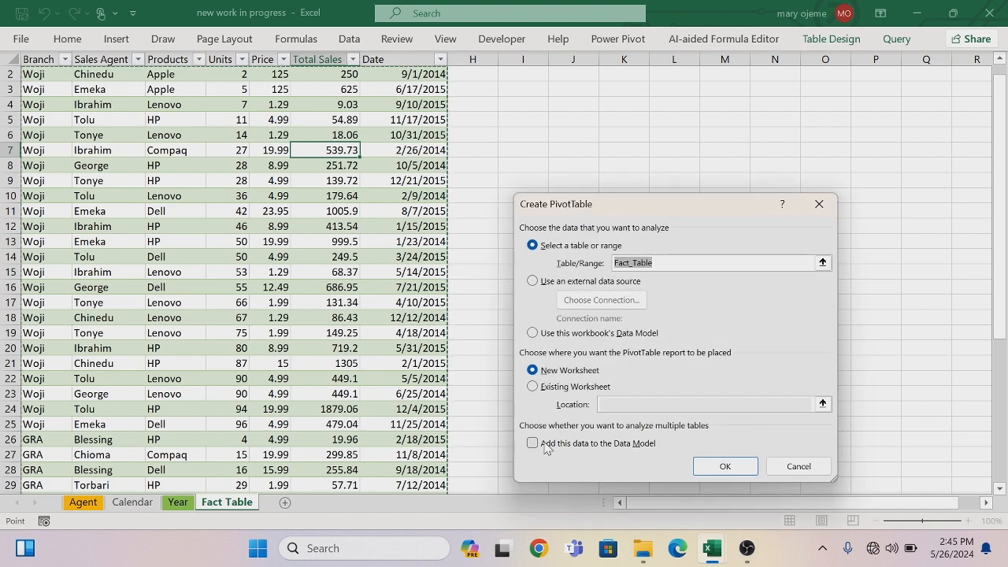
left_click(533, 444)
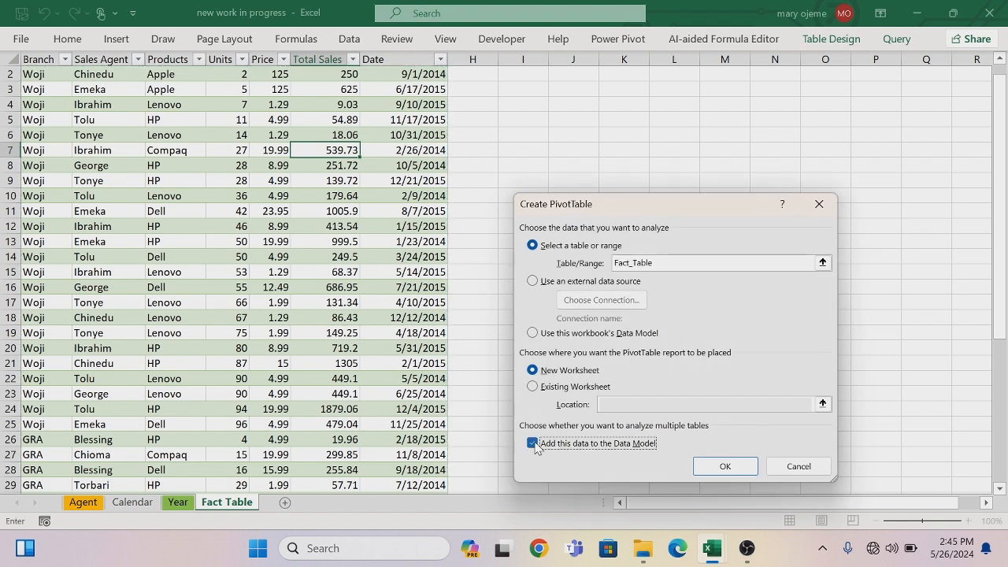
left_click(702, 466)
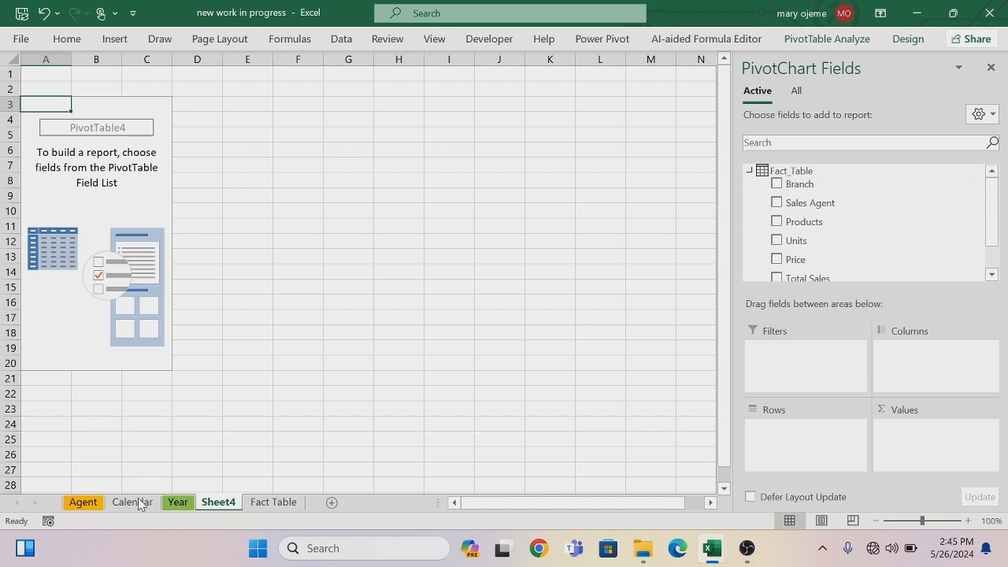
Rename the new PivotTable sheet as Branch and set its tab color to the standard purple
right_click(214, 504)
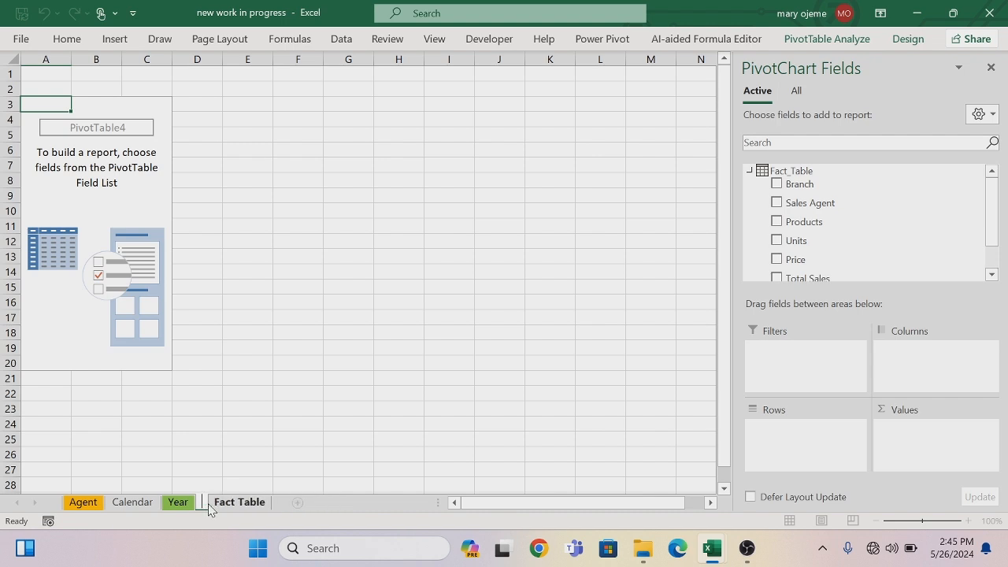
type("Bra")
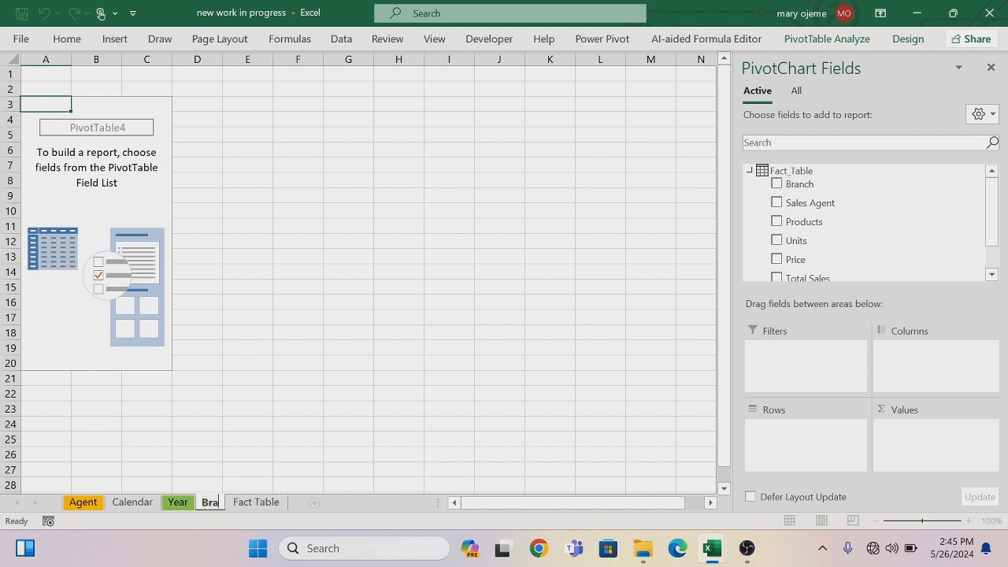
type("nch")
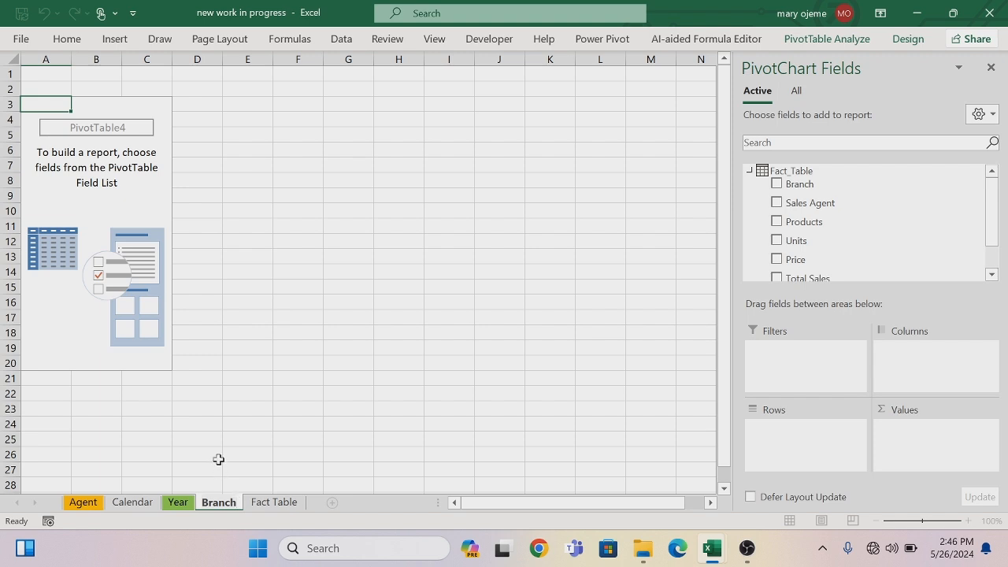
left_click(218, 459)
right_click(223, 507)
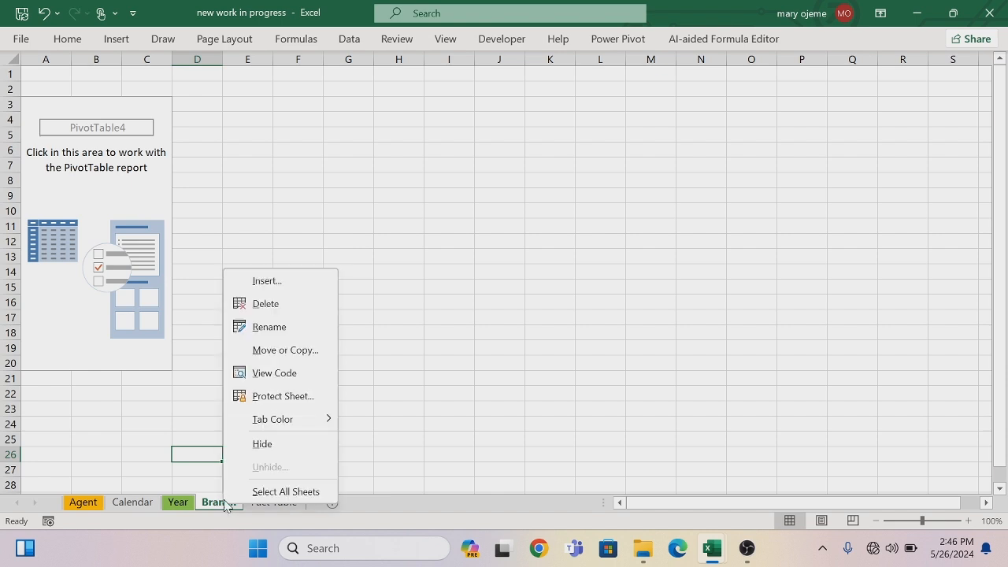
mouse_move(284, 418)
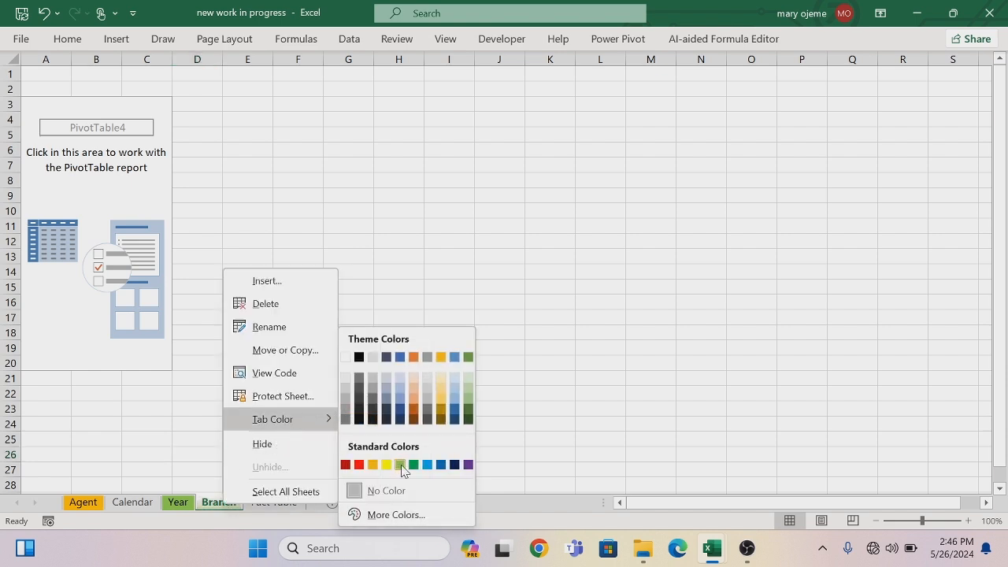
left_click(466, 465)
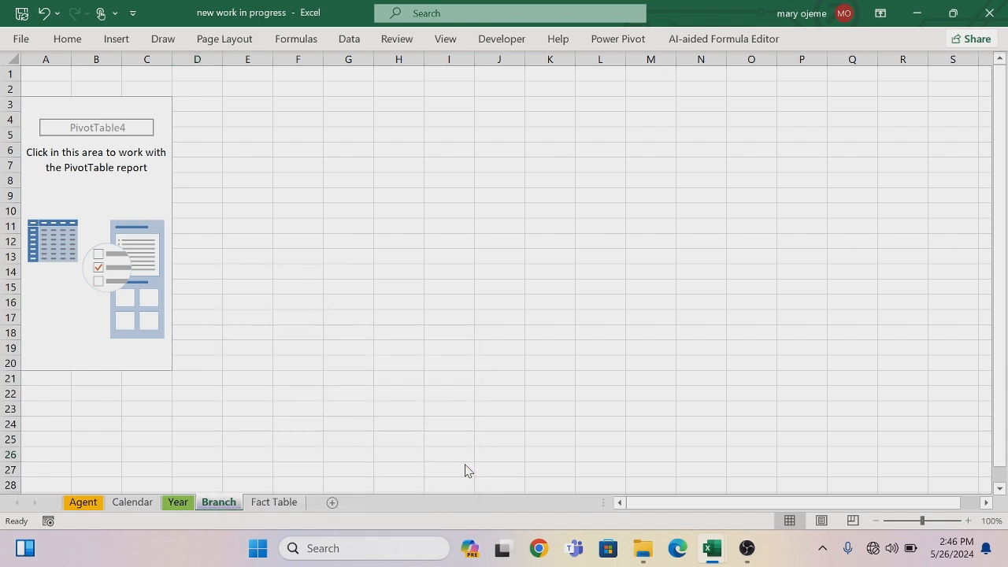
Build the new PivotTable with Fact_Table's Branch field in the rows and Total Sales in the values
left_click(49, 115)
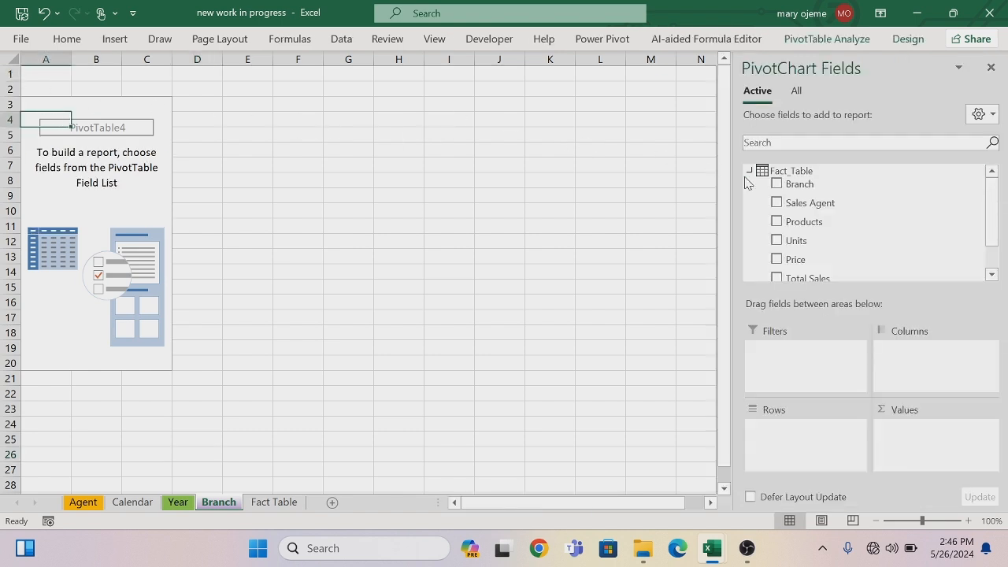
left_click_drag(792, 184, 773, 479)
left_click_drag(802, 186, 771, 453)
left_click_drag(819, 280, 909, 443)
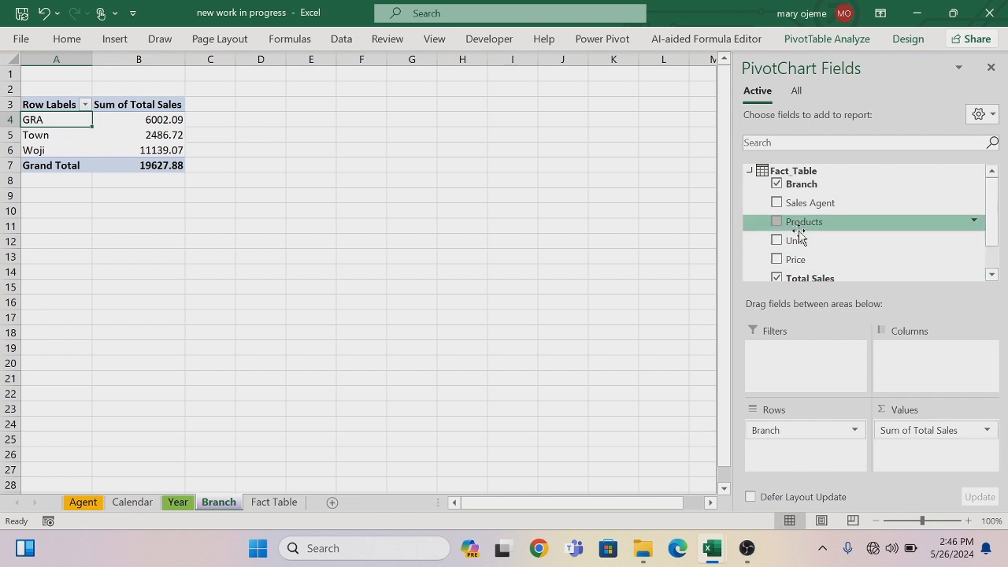
Add the Calendar table's Year field to the columns of the branch PivotTable
left_click(991, 275)
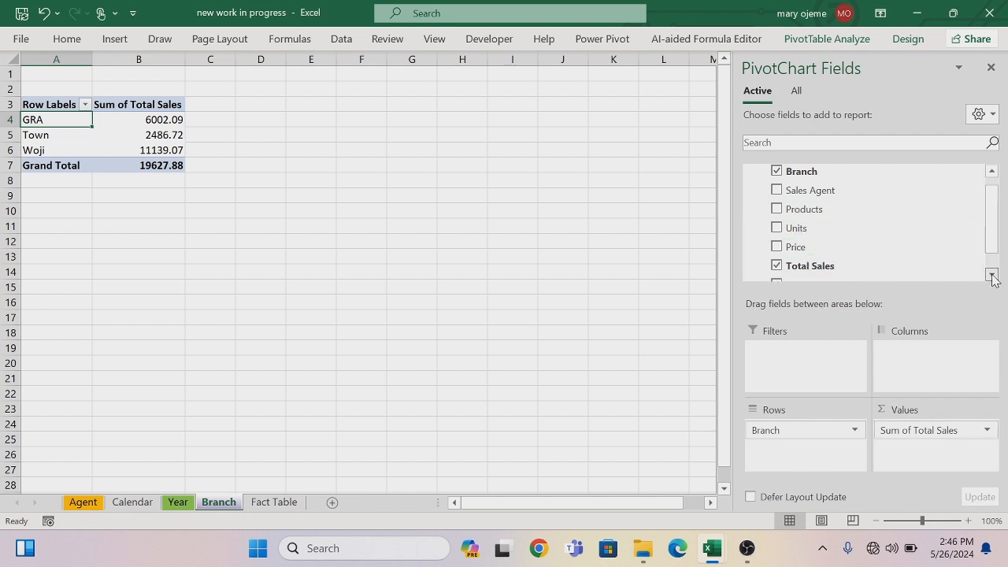
left_click(992, 275)
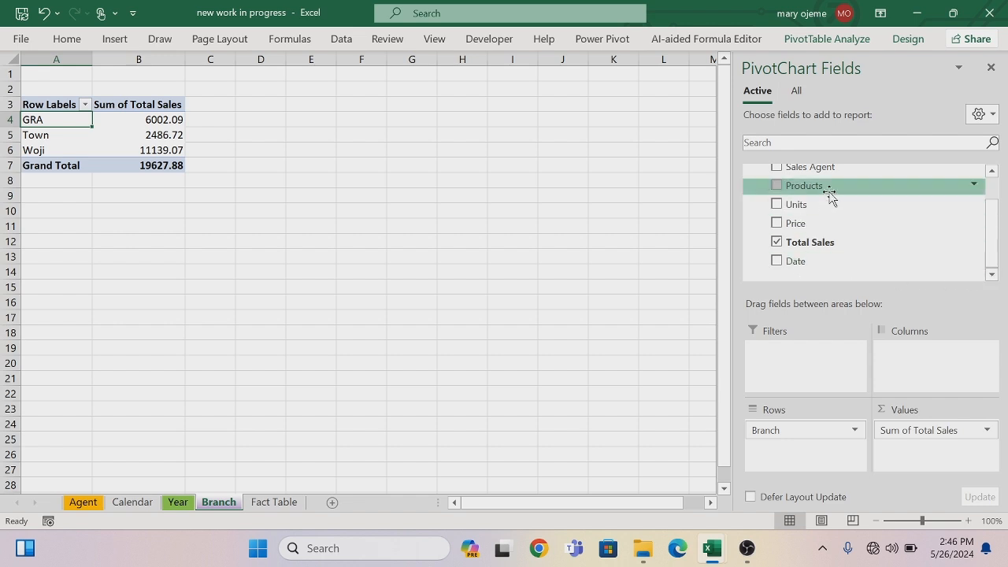
left_click_drag(985, 243, 985, 217)
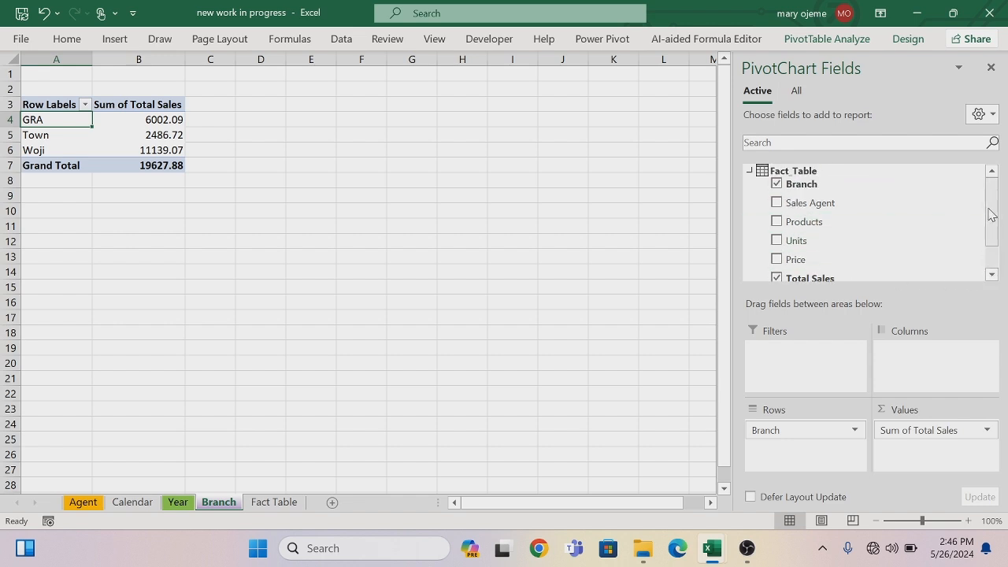
left_click(796, 90)
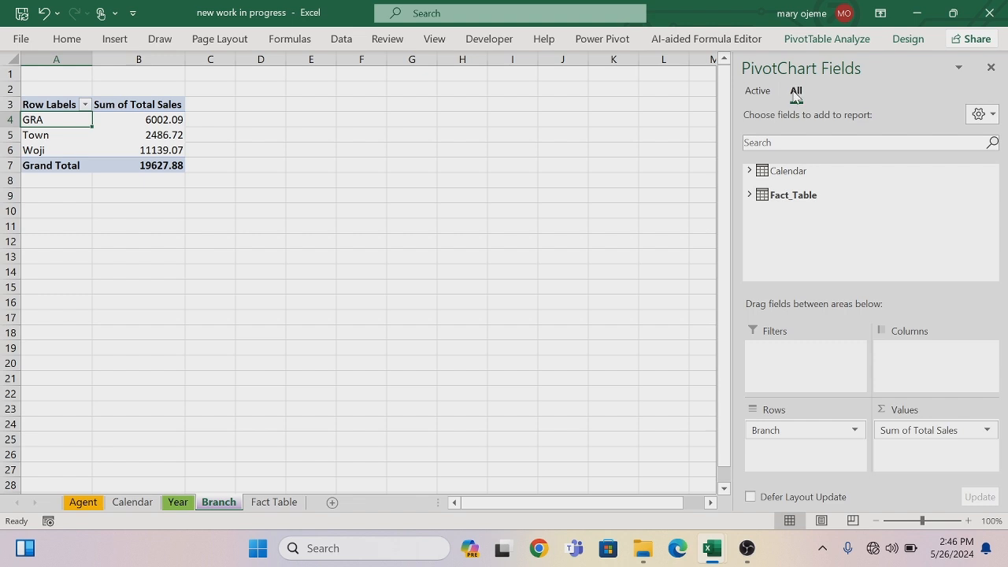
left_click(749, 170)
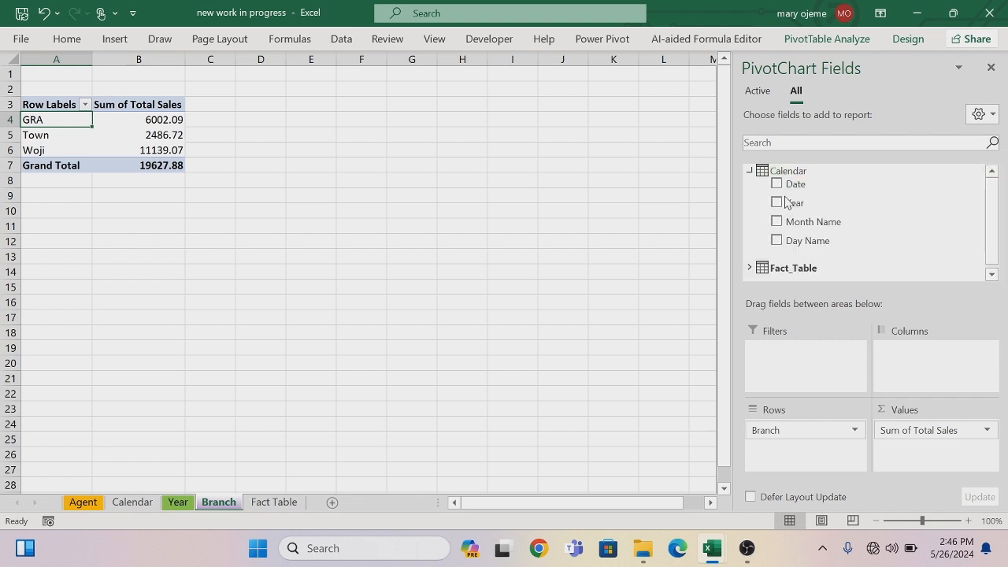
left_click_drag(795, 211, 915, 357)
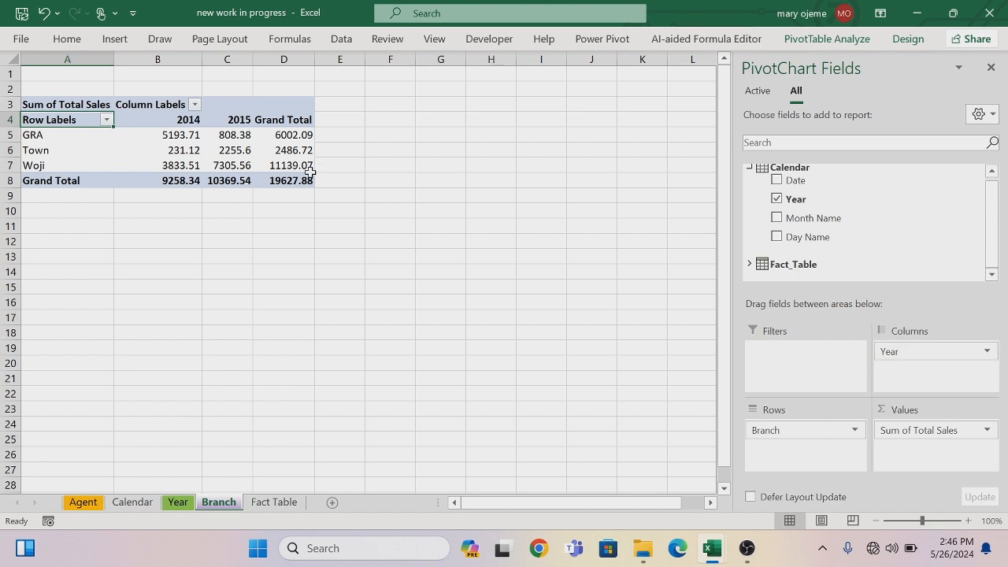
Set the number format of the branch sales values to Currency with $ and 0 decimal places
left_click(287, 136)
right_click(288, 137)
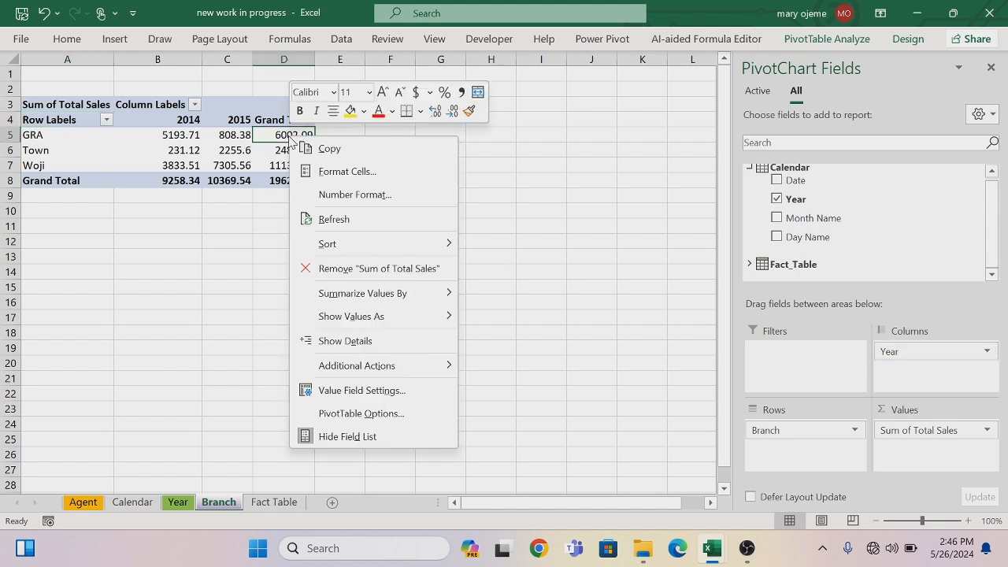
left_click(362, 196)
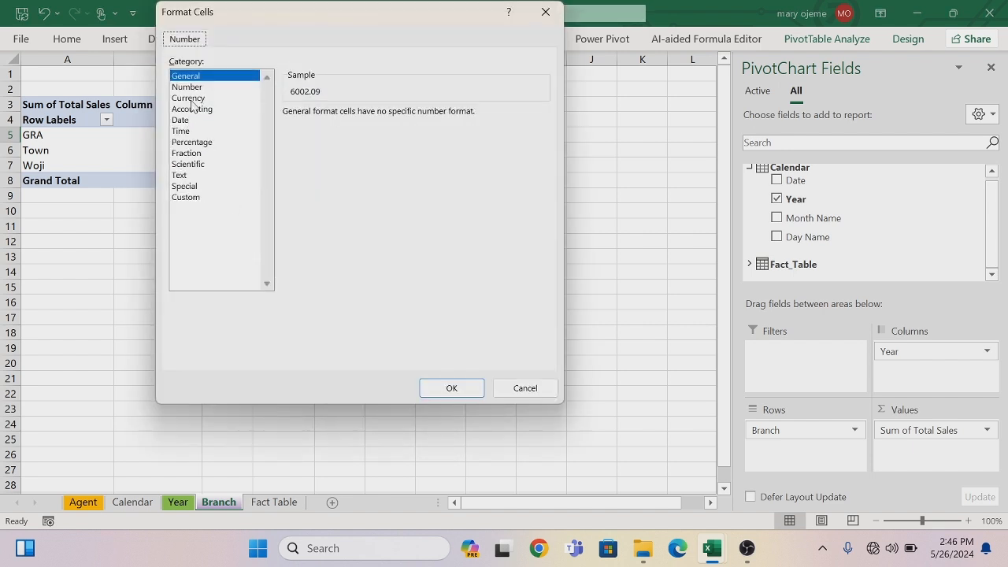
left_click(191, 99)
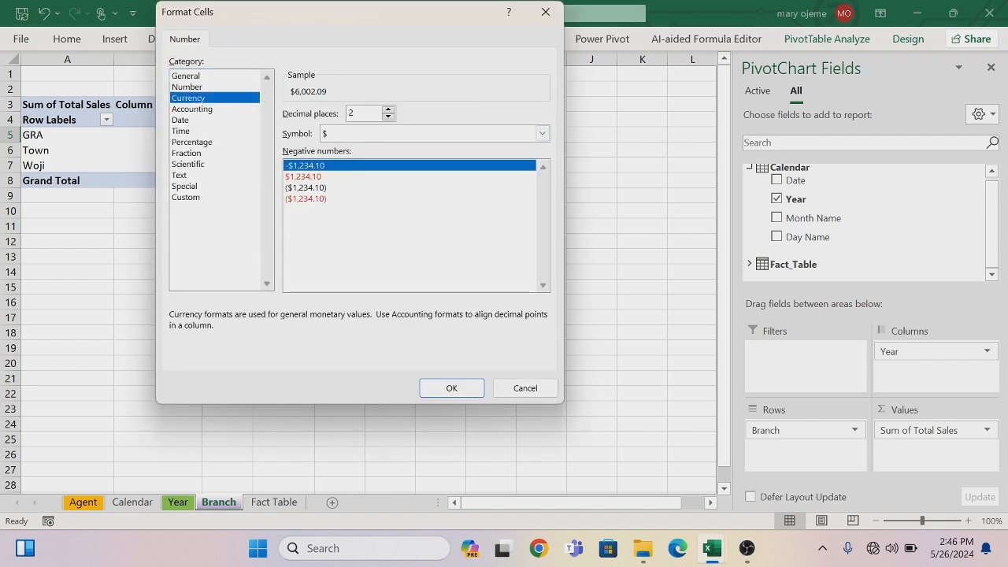
key("BackSpace")
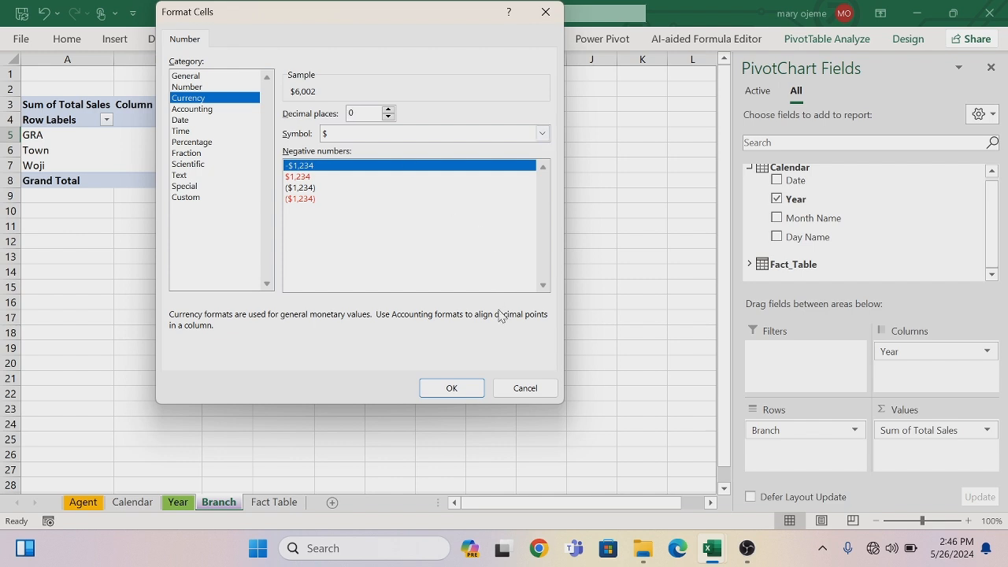
left_click(450, 384)
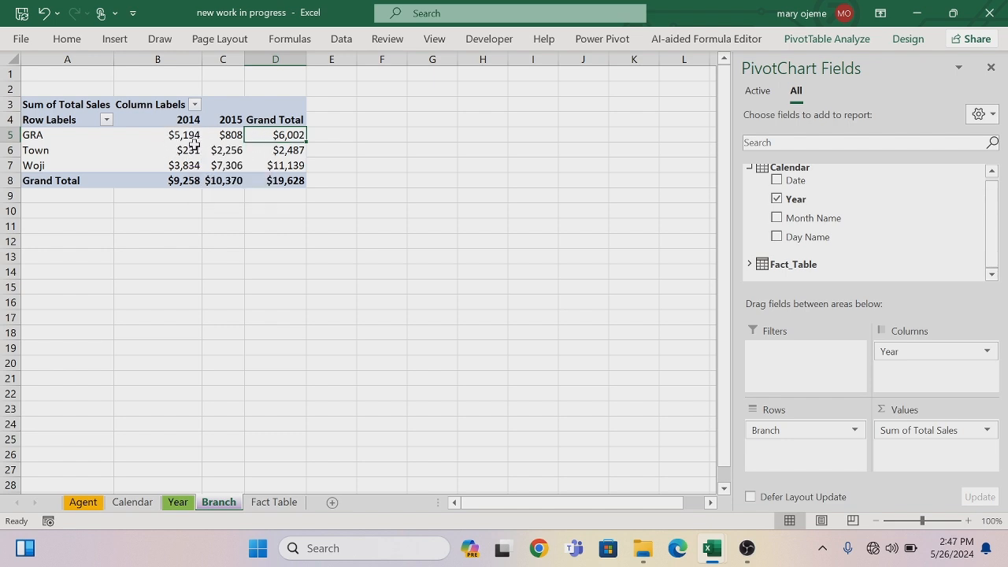
Compare the 2014 and 2015 total sales of each branch in the PivotTable
mouse_move(190, 143)
mouse_move(223, 146)
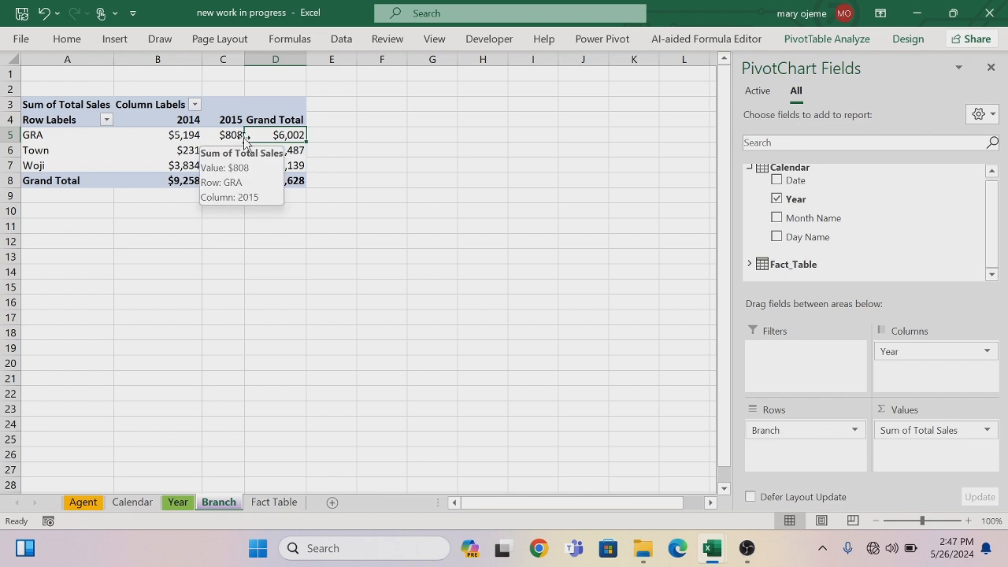
left_click(342, 180)
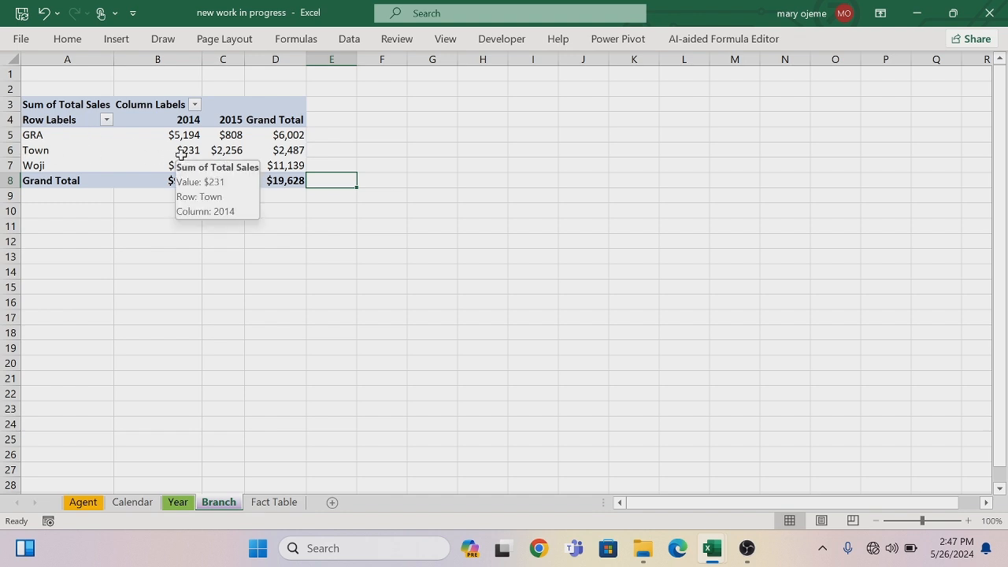
mouse_move(187, 180)
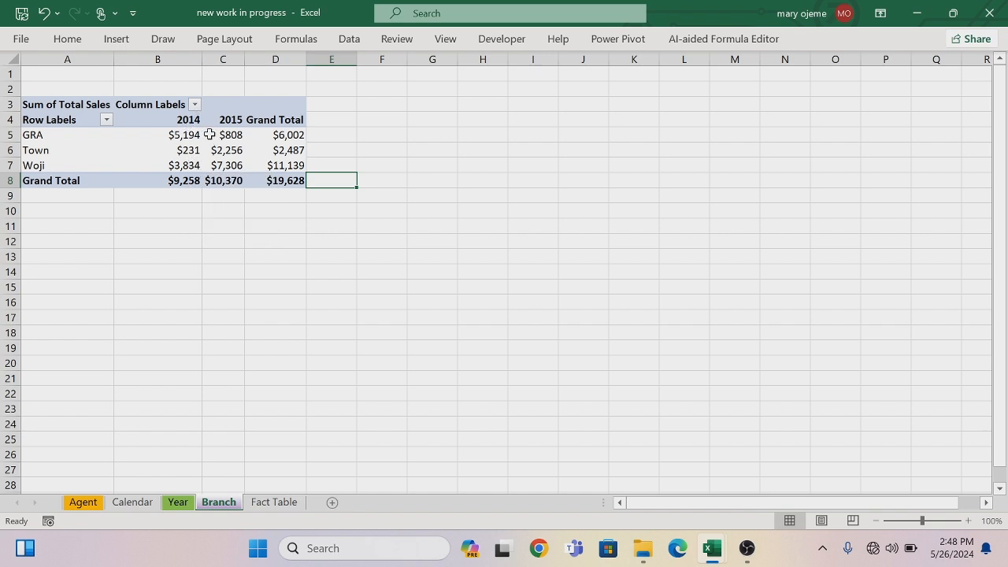
Insert a clustered column PivotChart from the branch PivotTable and place it below the table, clear of its values
left_click(279, 134)
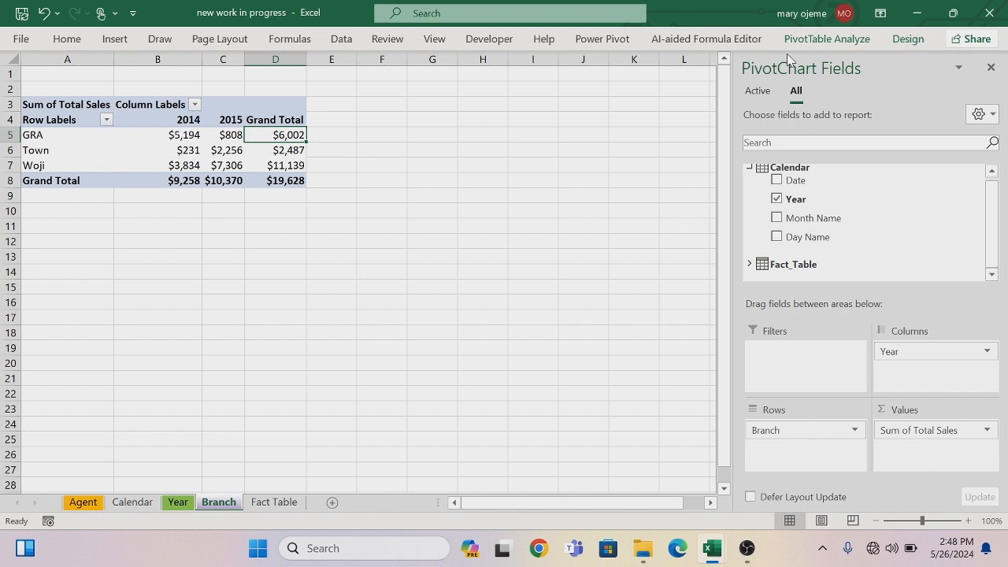
left_click(807, 46)
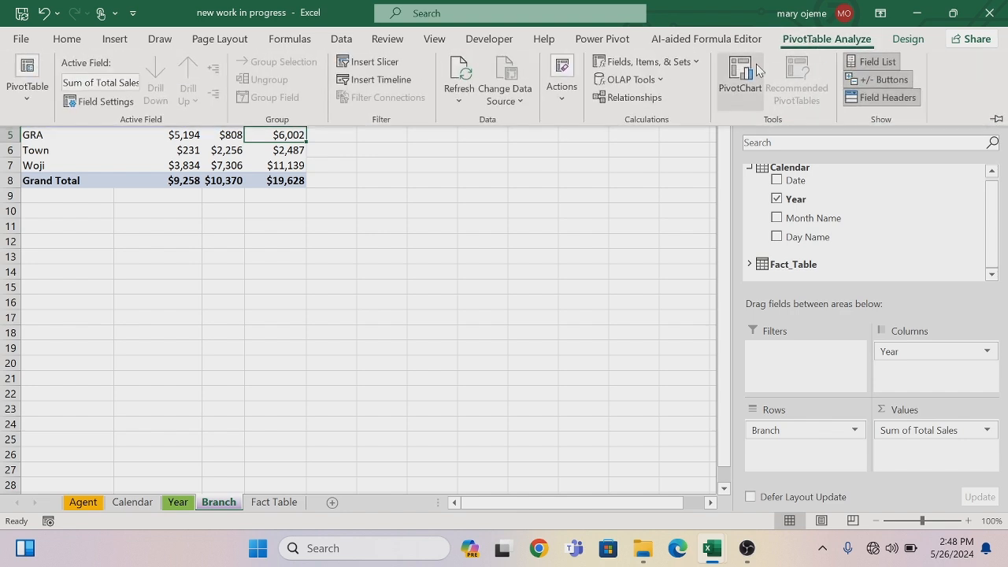
left_click(746, 71)
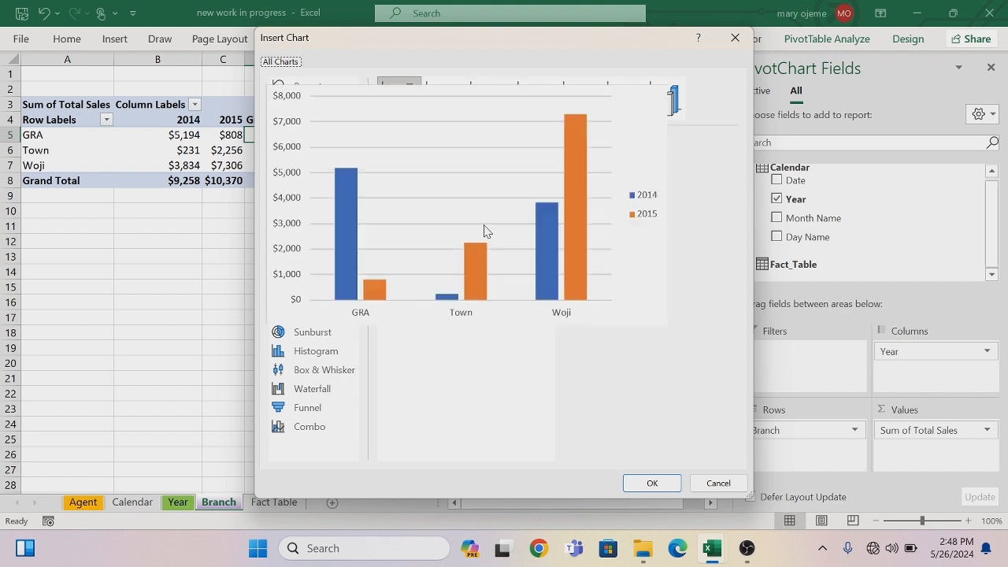
left_click(652, 484)
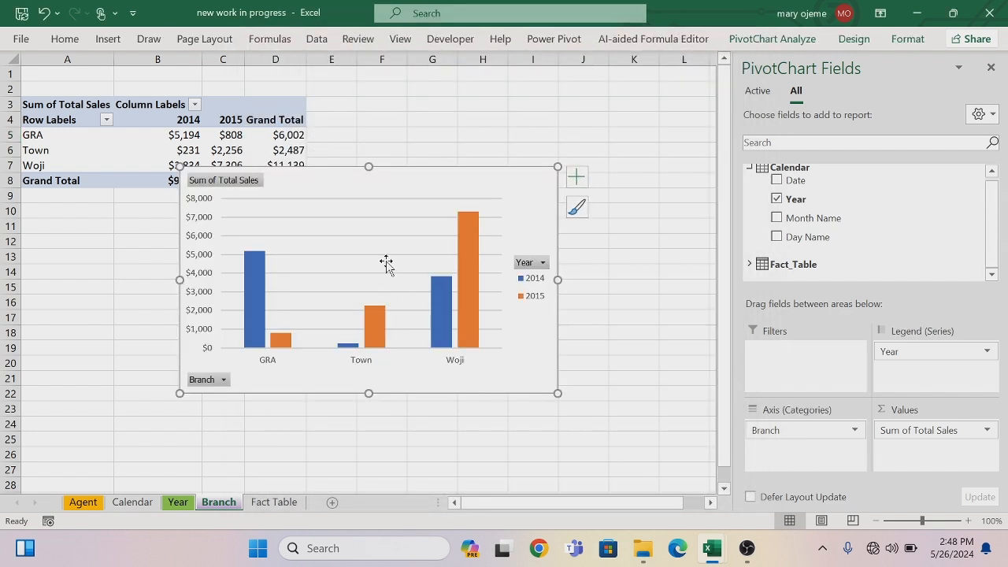
left_click_drag(334, 187, 427, 214)
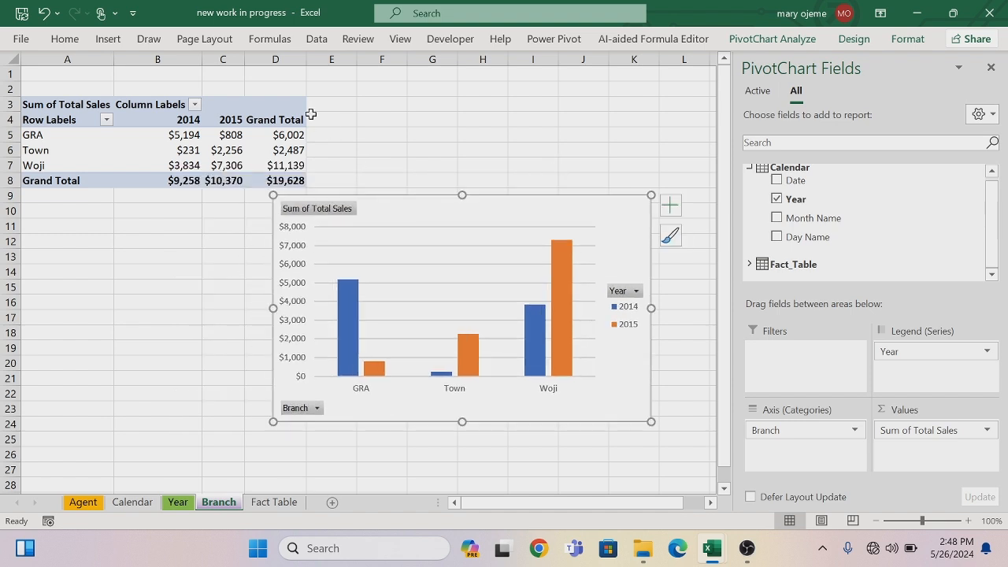
Sort the branches in the PivotTable by Grand Total from largest to smallest
left_click(288, 137)
right_click(288, 136)
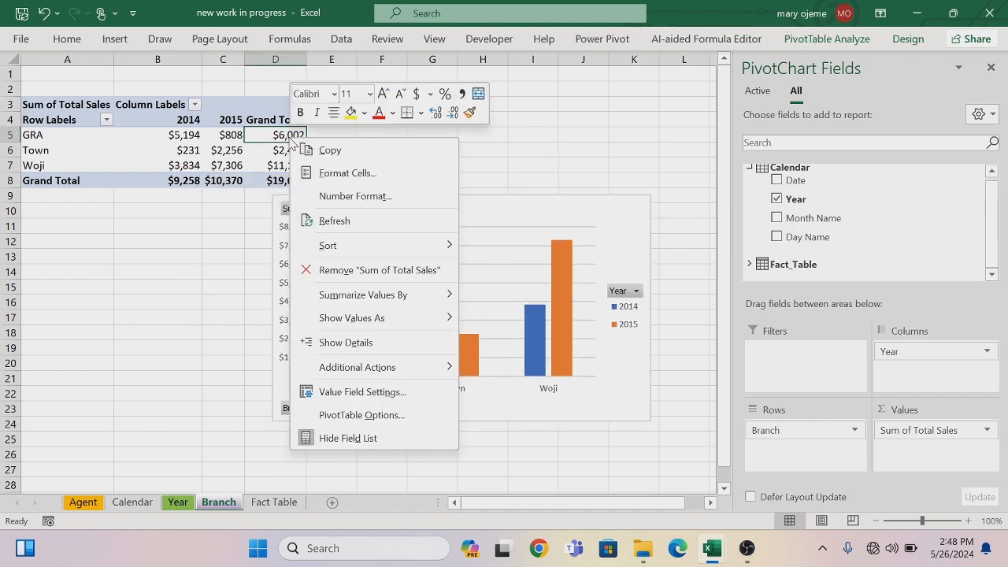
mouse_move(343, 246)
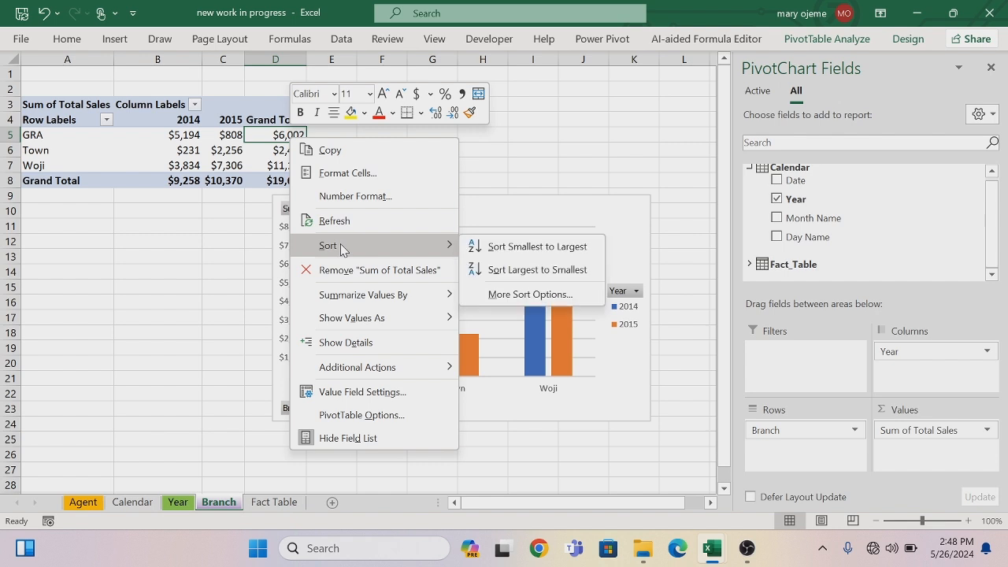
left_click(503, 270)
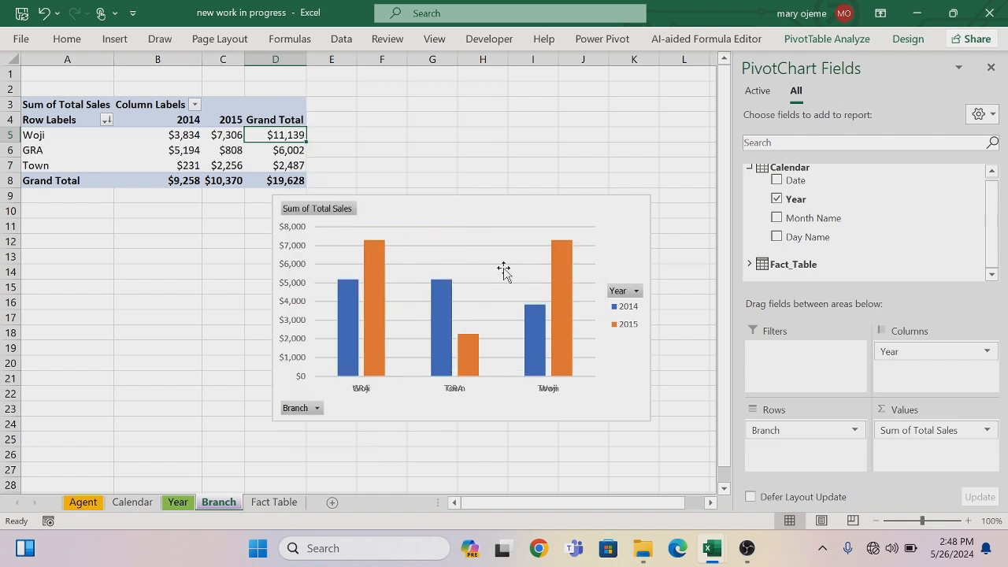
left_click(445, 137)
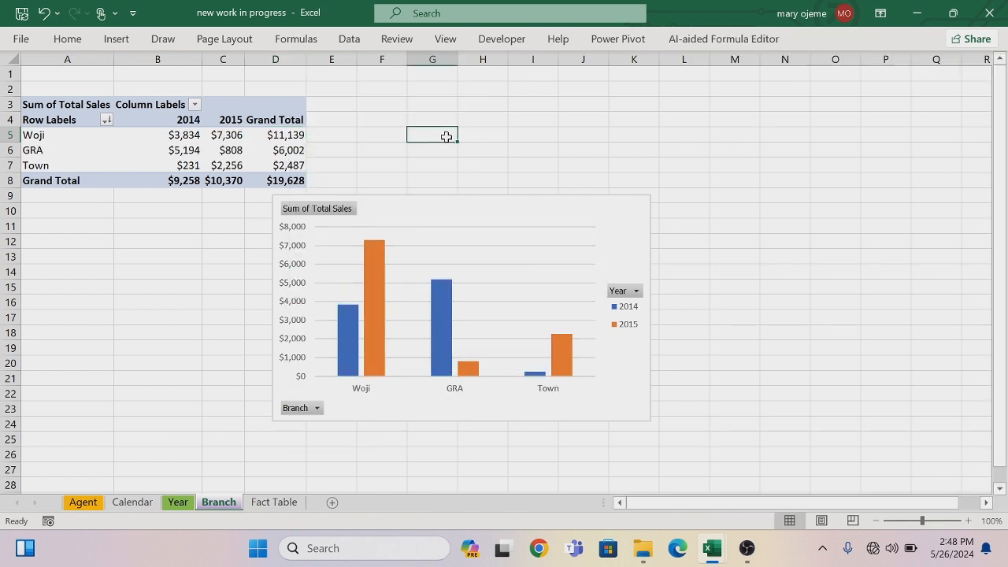
Remove the primary vertical axis, the gridlines and all field buttons from the branch chart
left_click(454, 209)
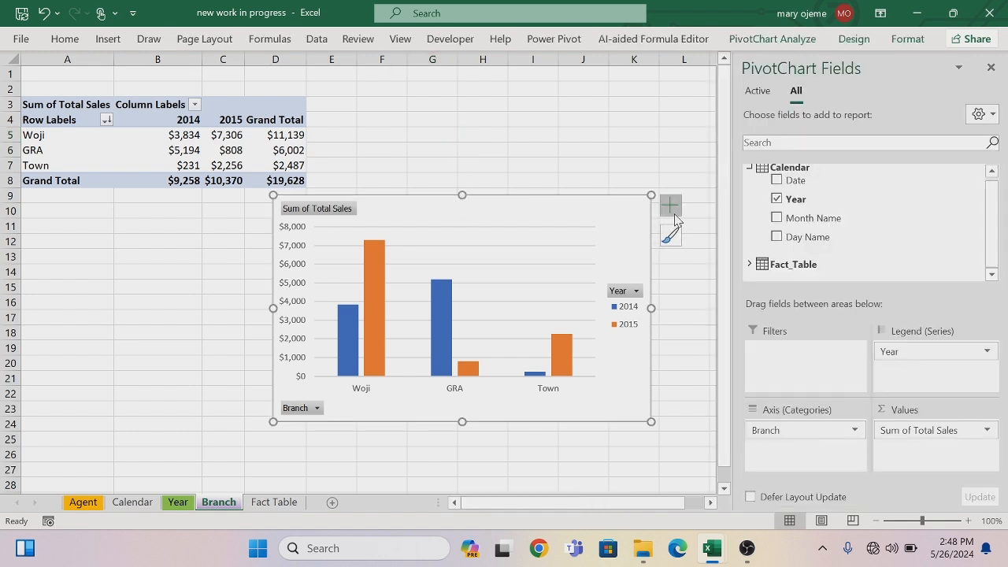
left_click(670, 211)
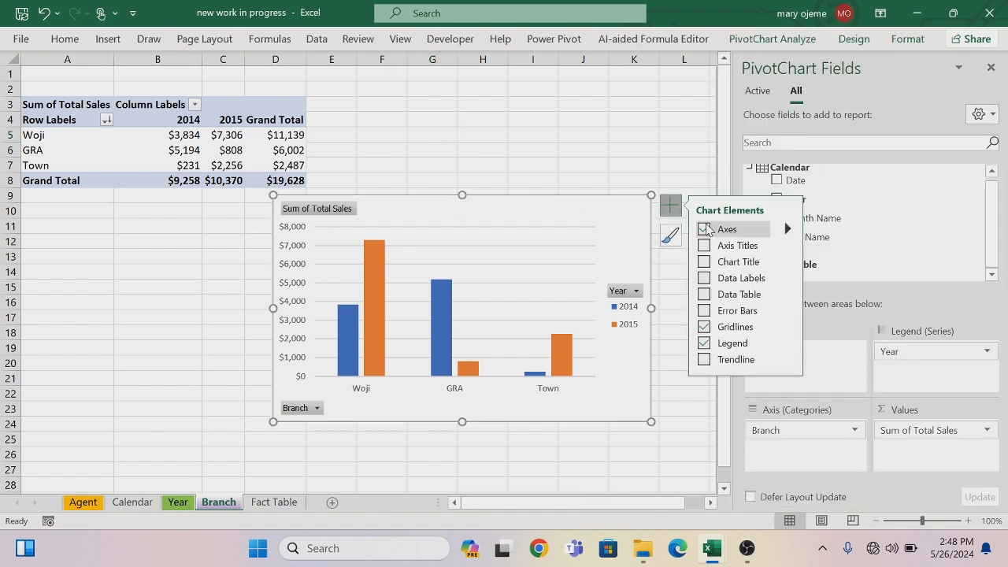
left_click(787, 229)
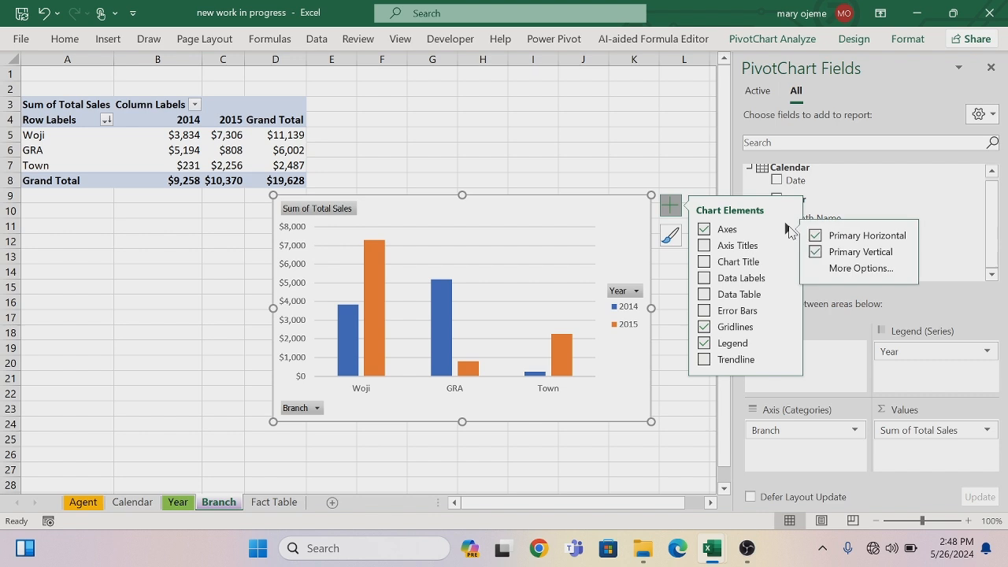
left_click(816, 252)
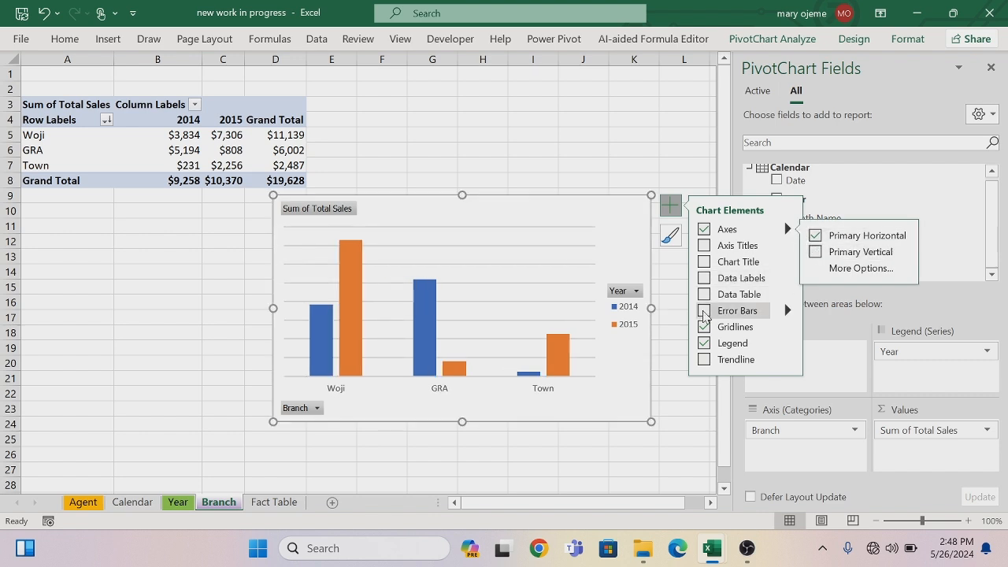
left_click(704, 328)
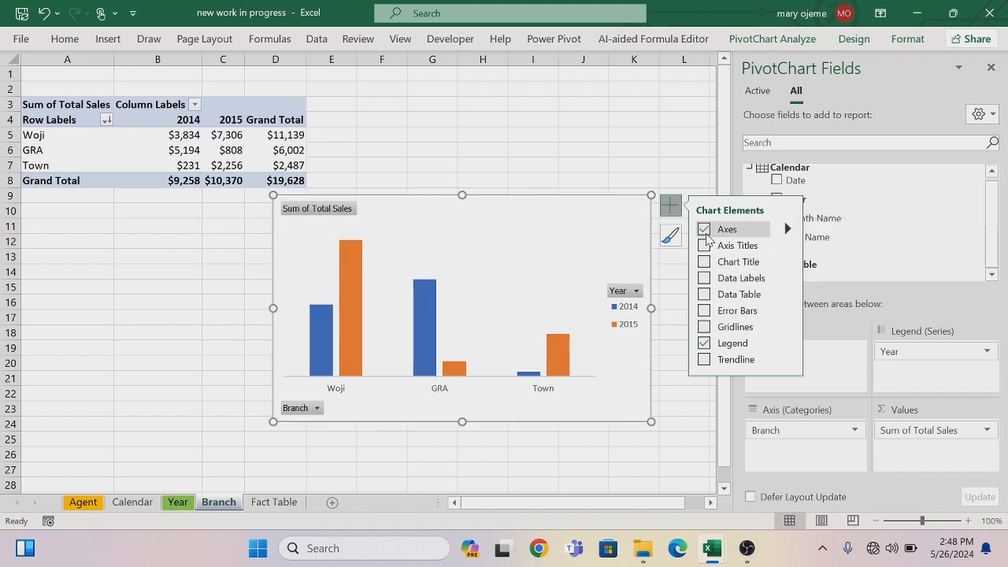
left_click(511, 137)
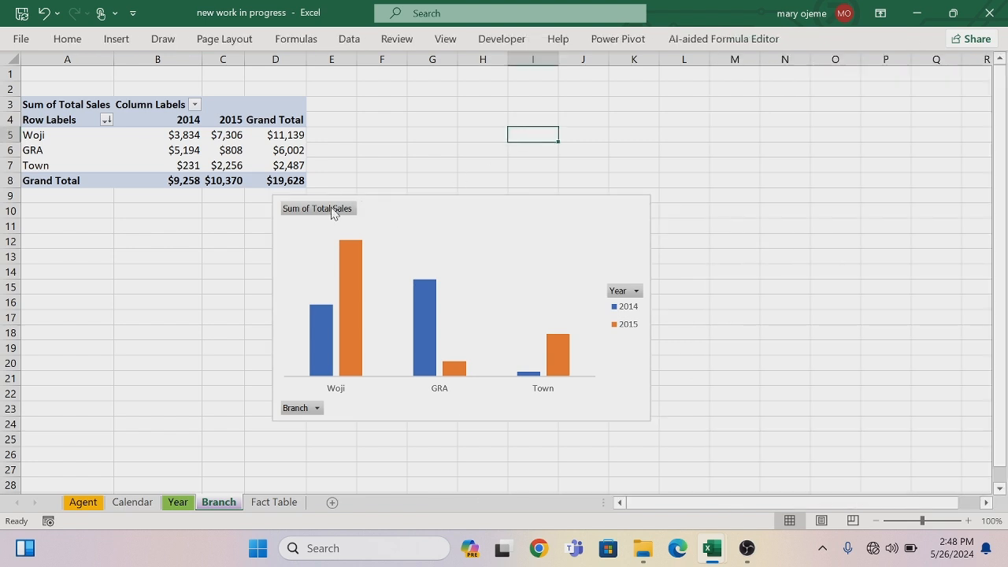
right_click(331, 210)
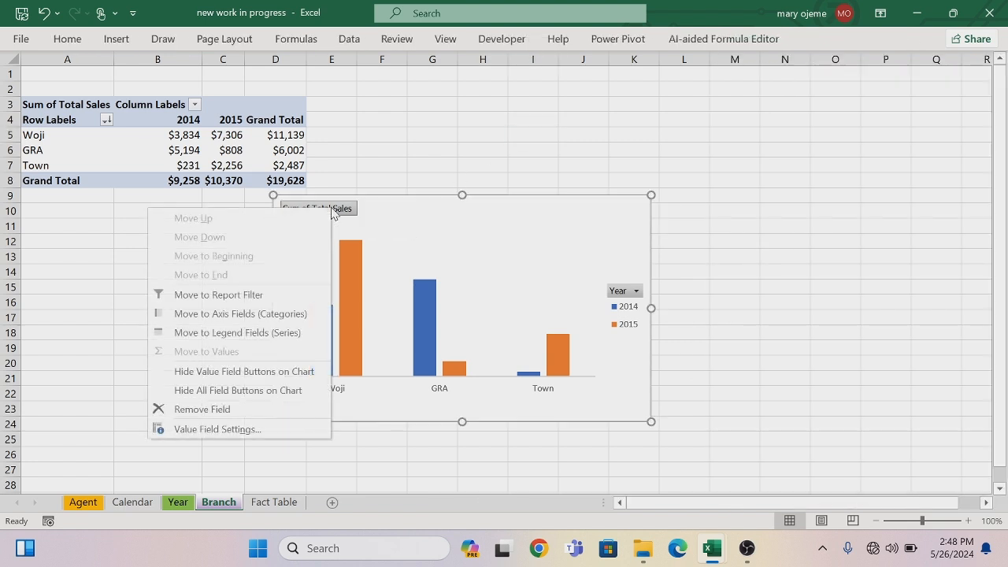
left_click(219, 390)
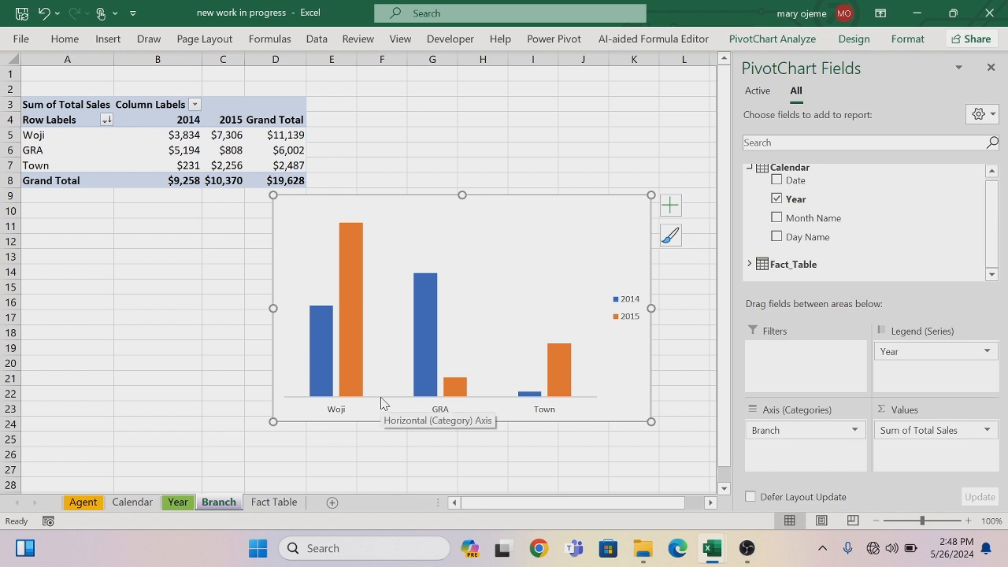
Set the branch chart's horizontal axis to No Outline and move the chart beside the PivotTable
right_click(380, 403)
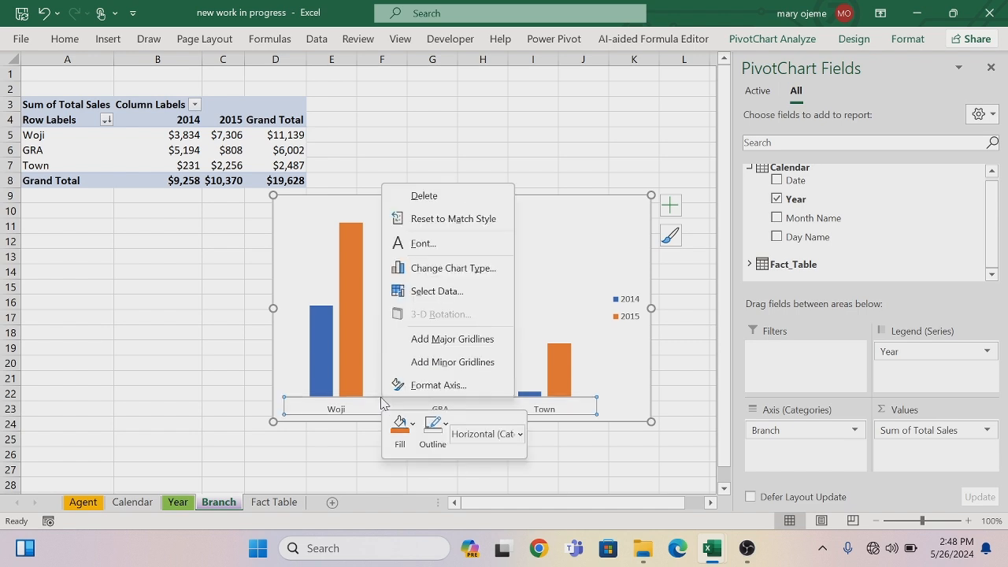
left_click(443, 427)
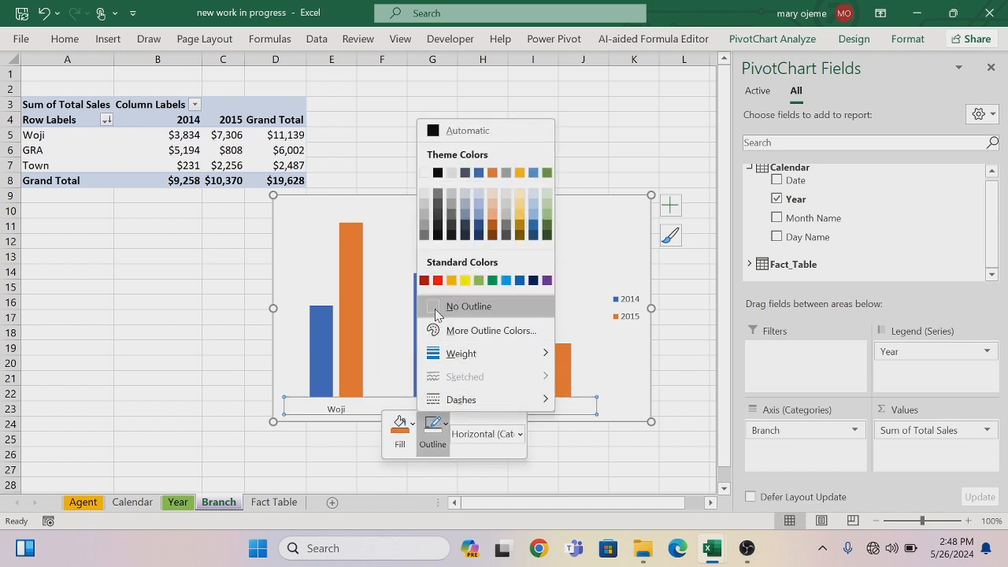
left_click(436, 306)
left_click(179, 349)
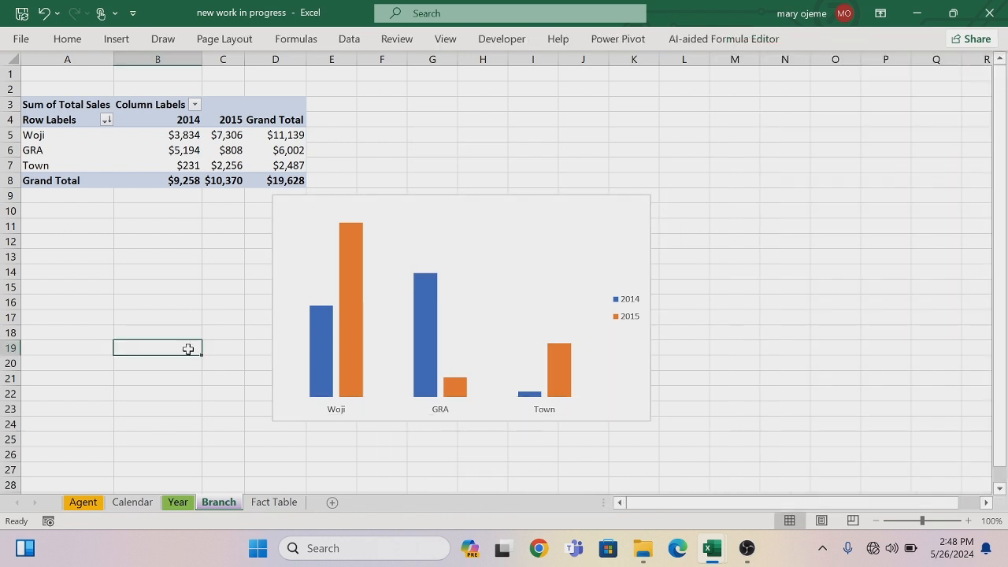
left_click_drag(303, 416, 362, 327)
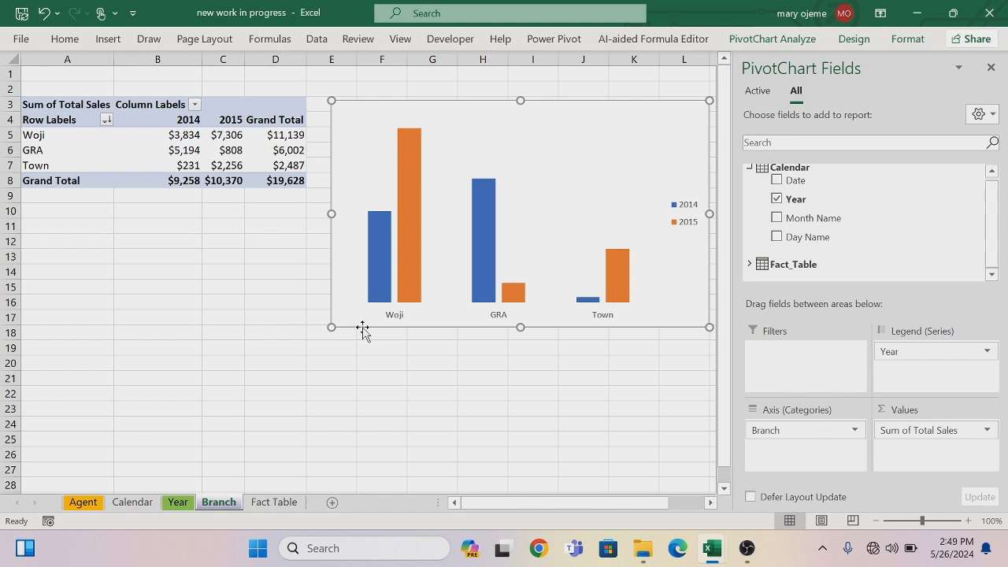
left_click(268, 337)
Create a PivotTable from Fact_Table on a new worksheet, adding the data to the Data Model
left_click(269, 502)
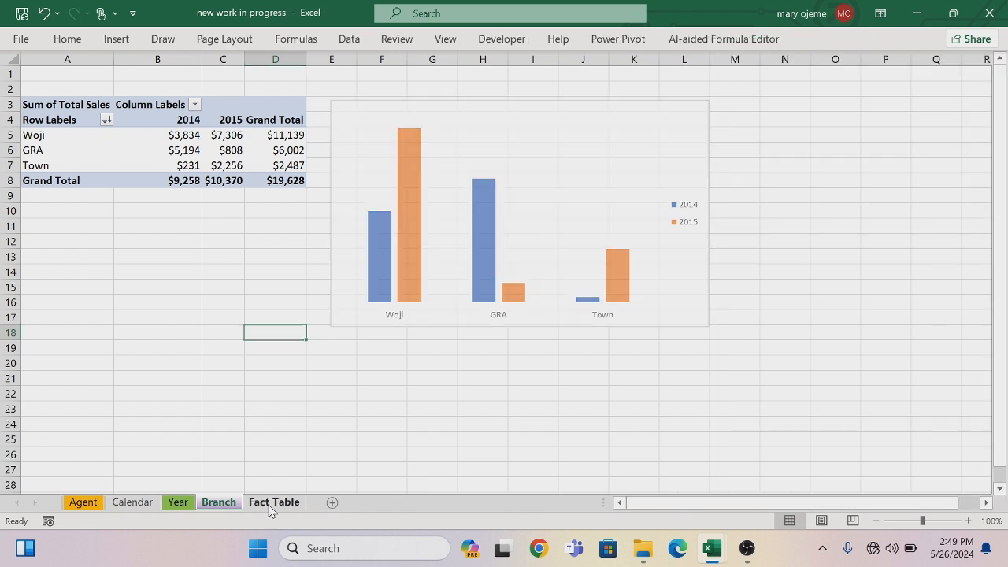
left_click(117, 39)
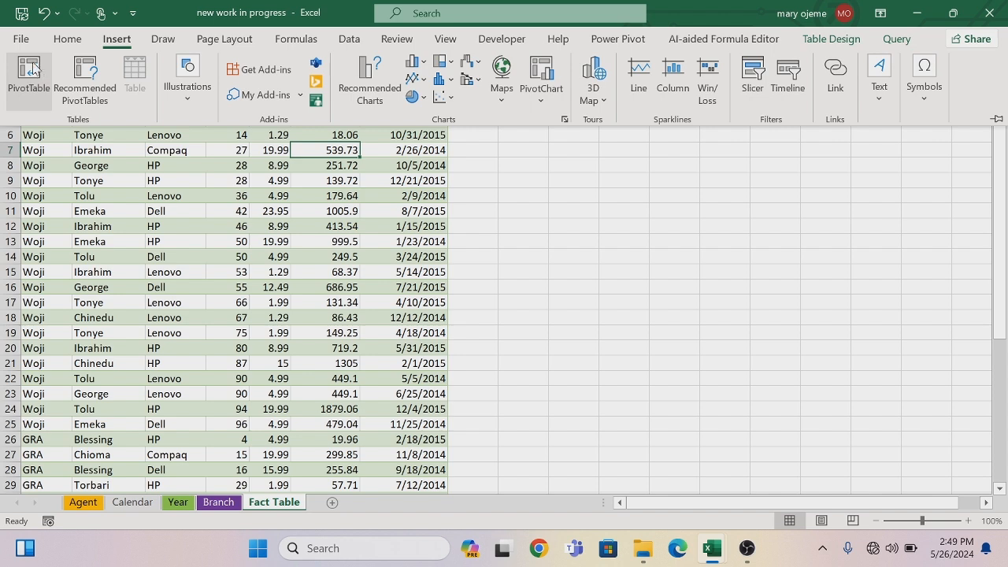
left_click(30, 71)
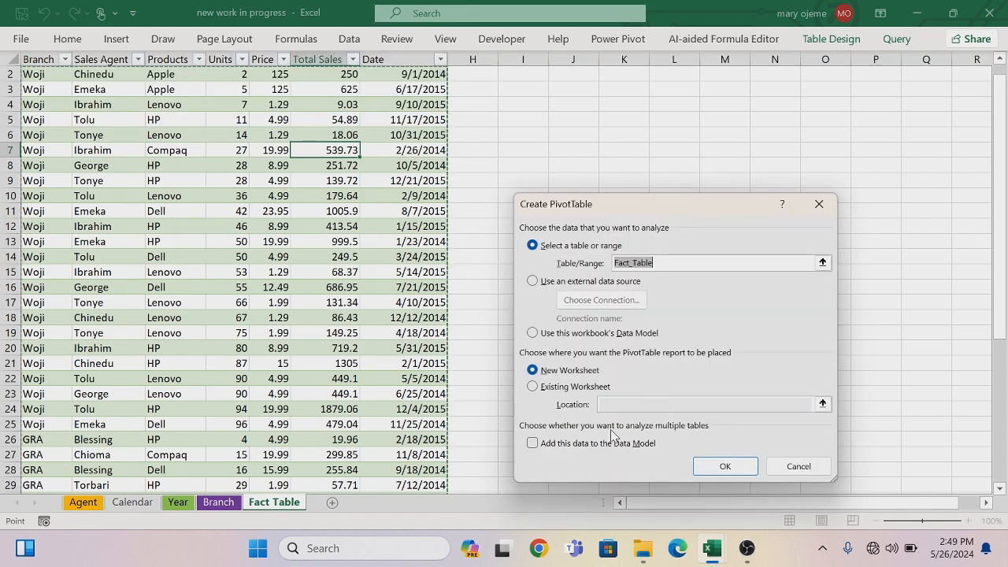
left_click(530, 445)
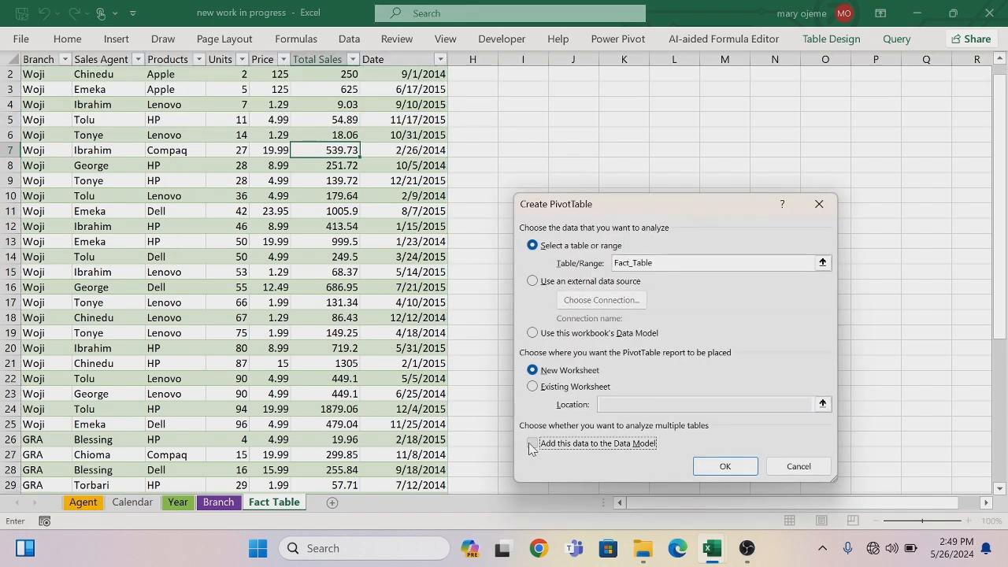
left_click(713, 467)
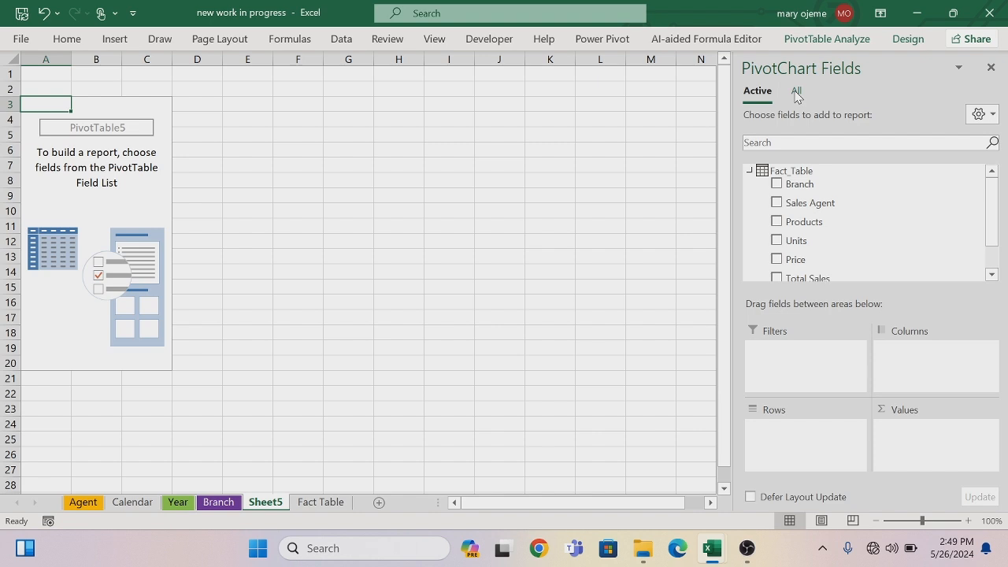
Build the new PivotTable with the Calendar table's Month Name field in the rows and Fact_Table's Total Sales in the values
left_click(992, 275)
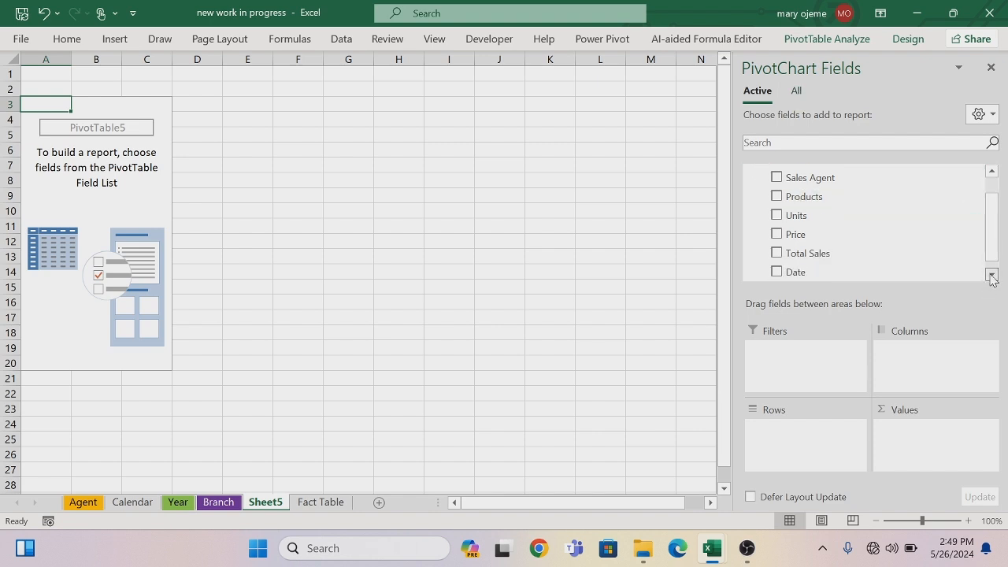
scroll(881, 221, "down", 1)
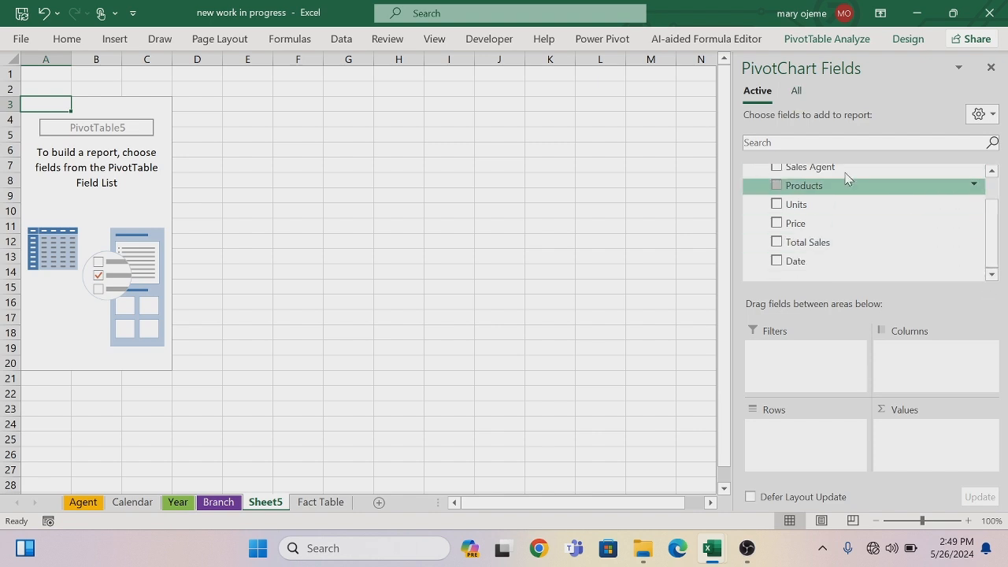
left_click(797, 93)
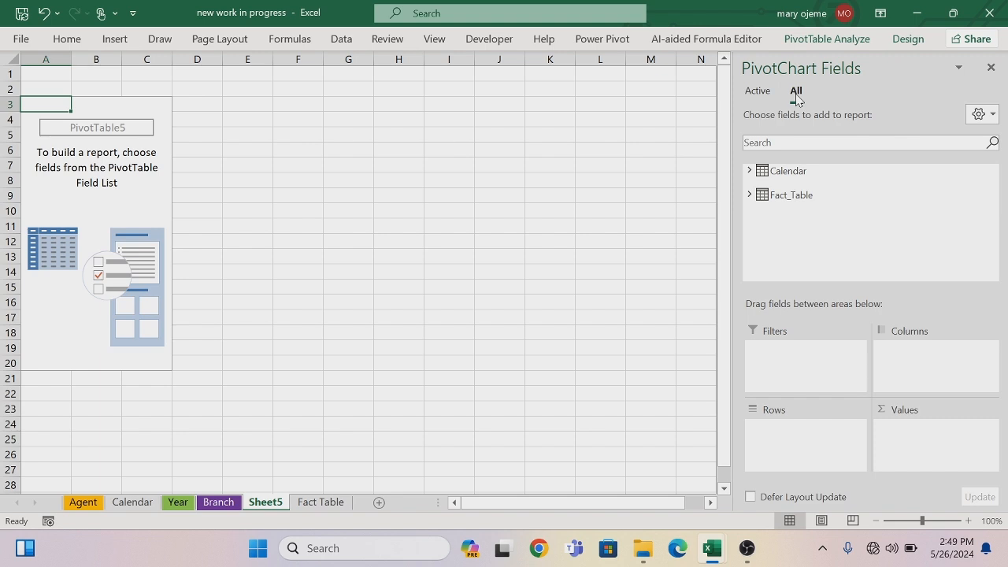
left_click(750, 171)
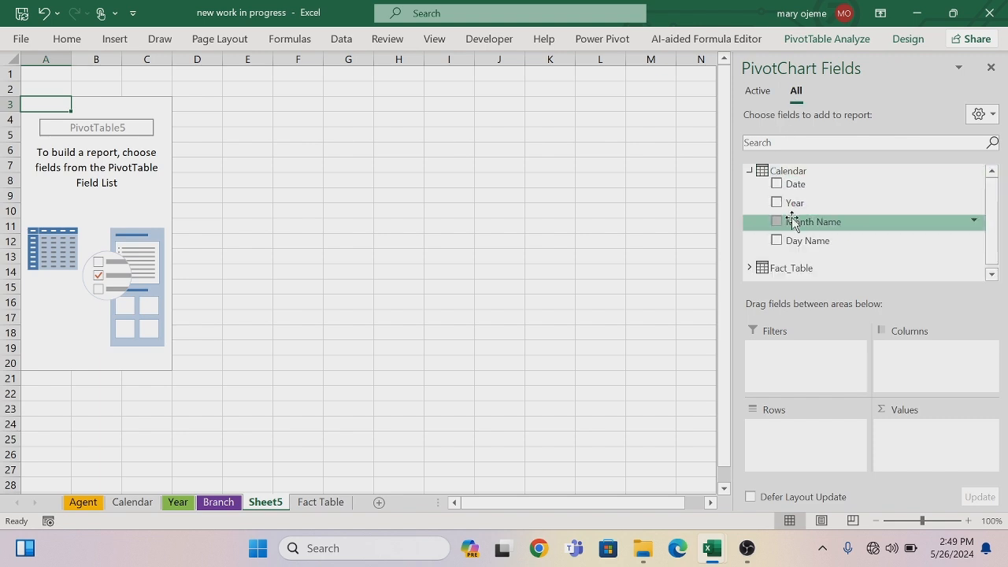
left_click_drag(800, 225, 792, 452)
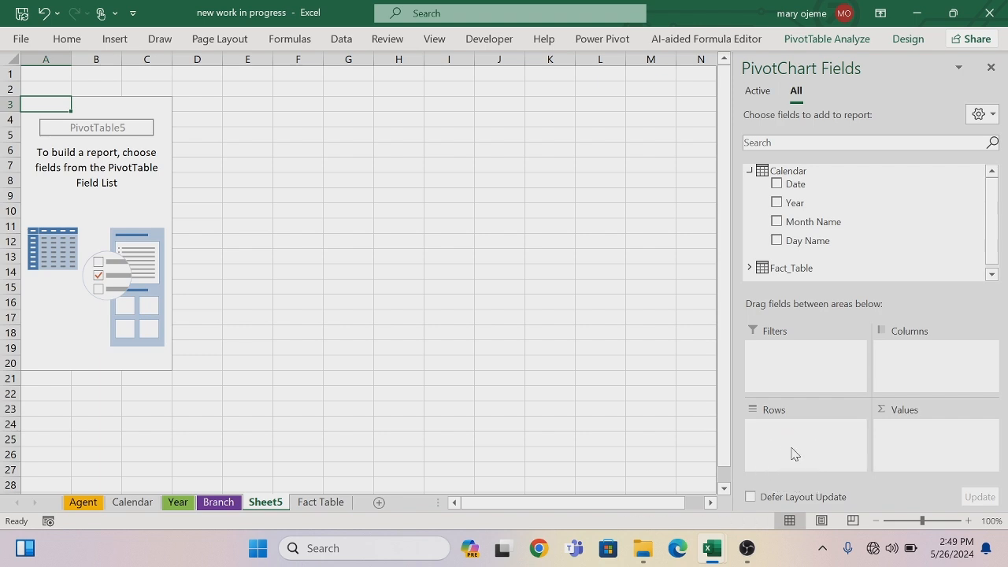
left_click(991, 274)
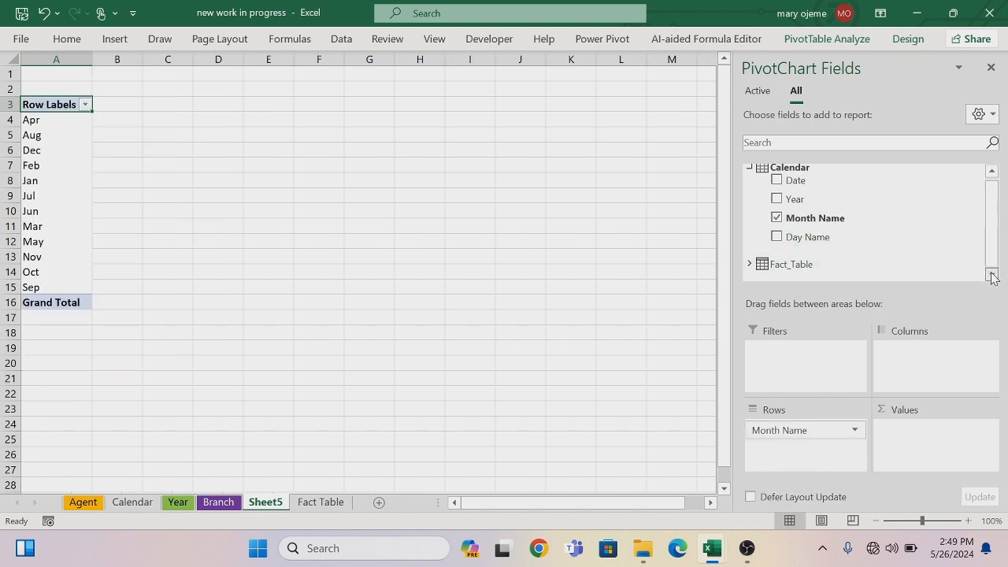
left_click(752, 263)
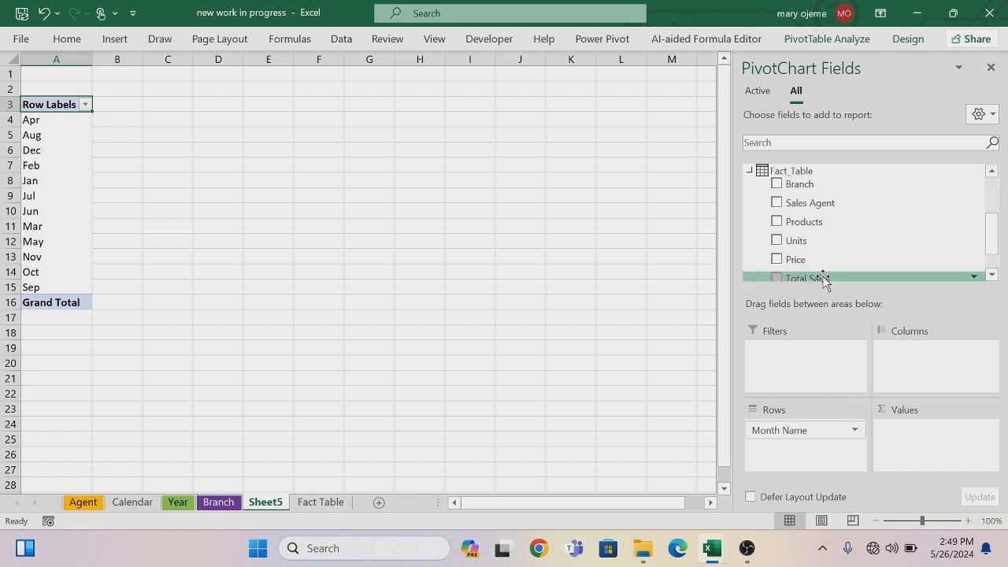
left_click_drag(823, 279, 913, 442)
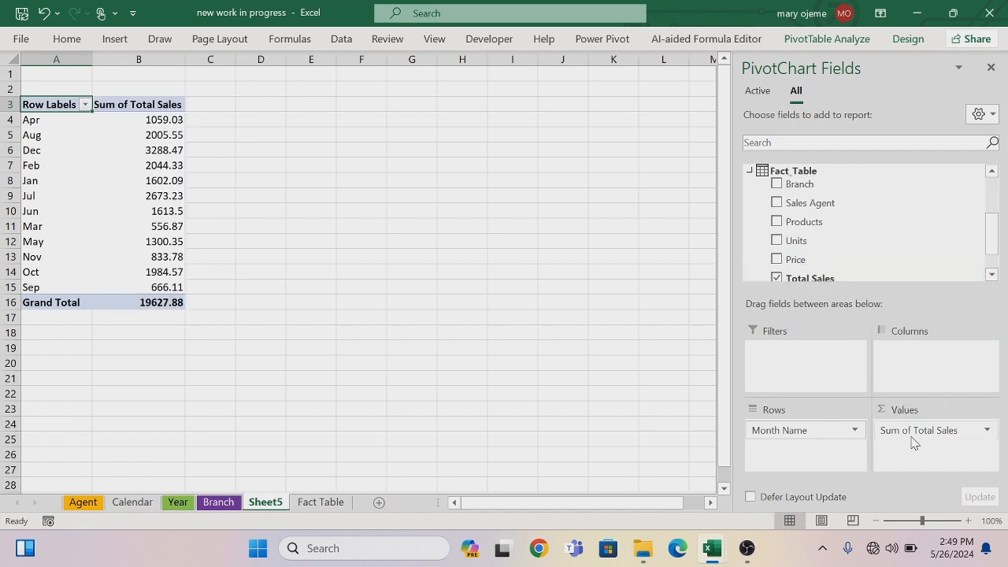
Format the PivotTable's Sum of Total Sales values as Currency with the $ symbol and 0 decimal places
left_click(151, 122)
right_click(153, 123)
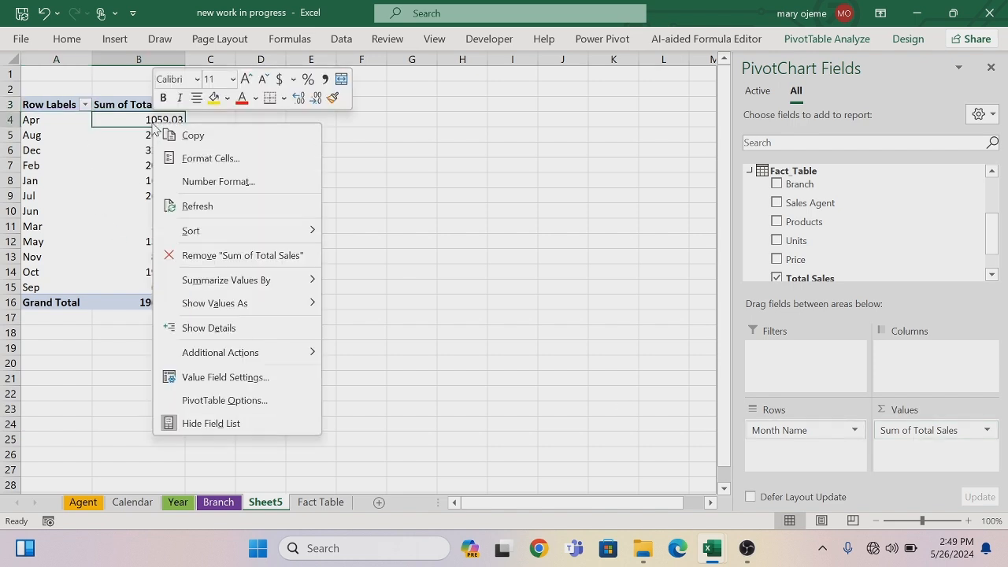
left_click(202, 183)
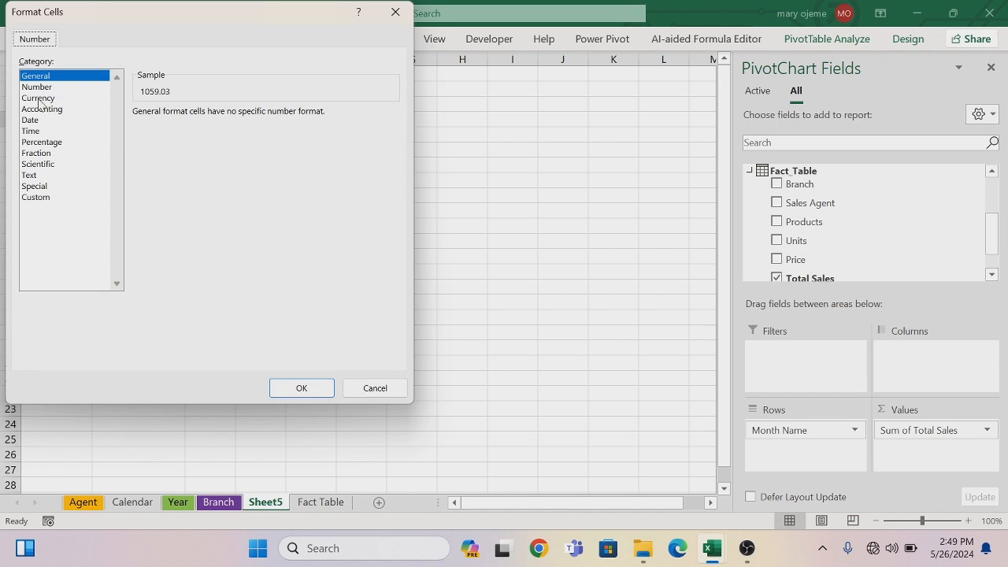
left_click(39, 98)
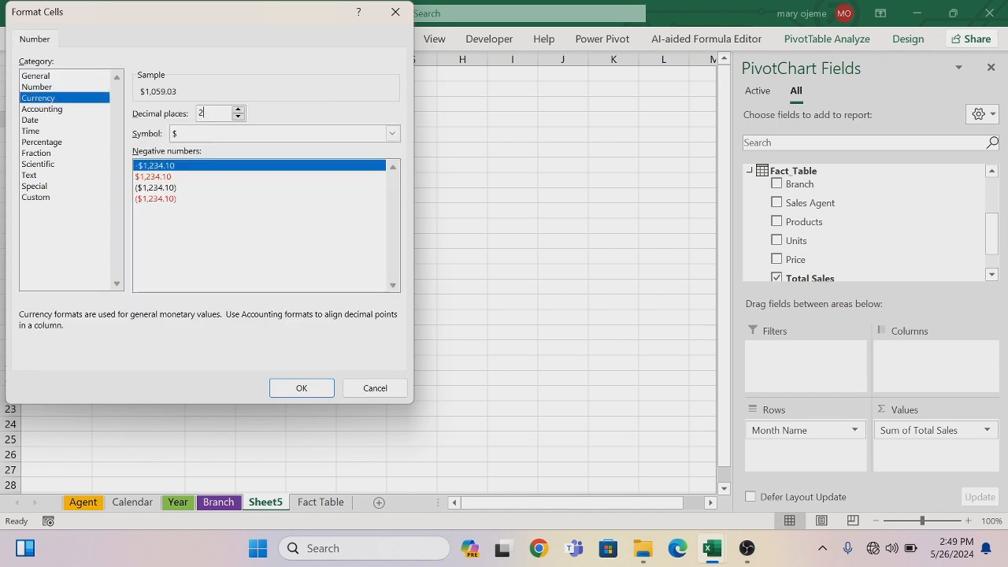
key("Tab")
type("0")
left_click(297, 387)
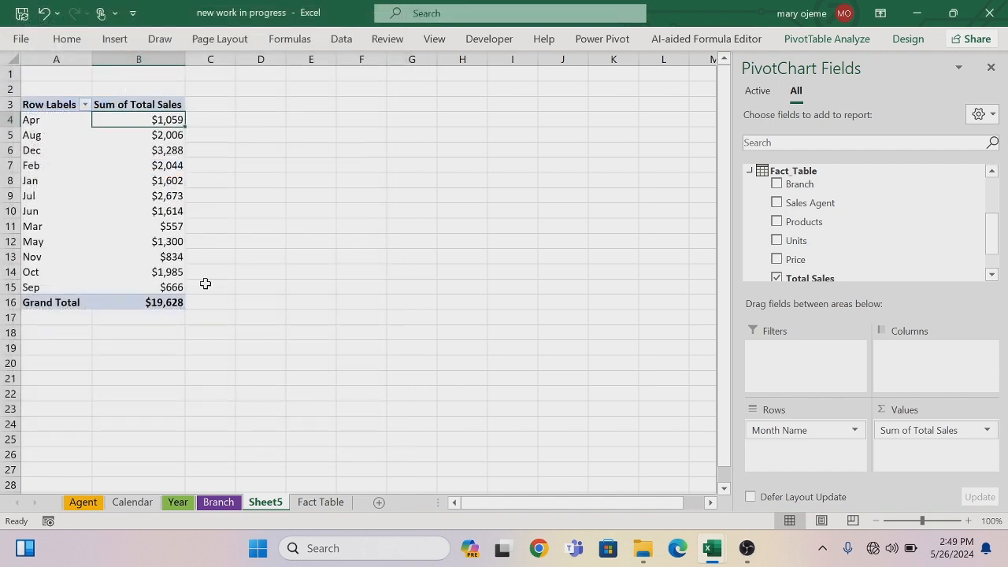
Insert a Clustered Bar PivotChart of total sales by month and move it clear of the PivotTable
left_click(827, 39)
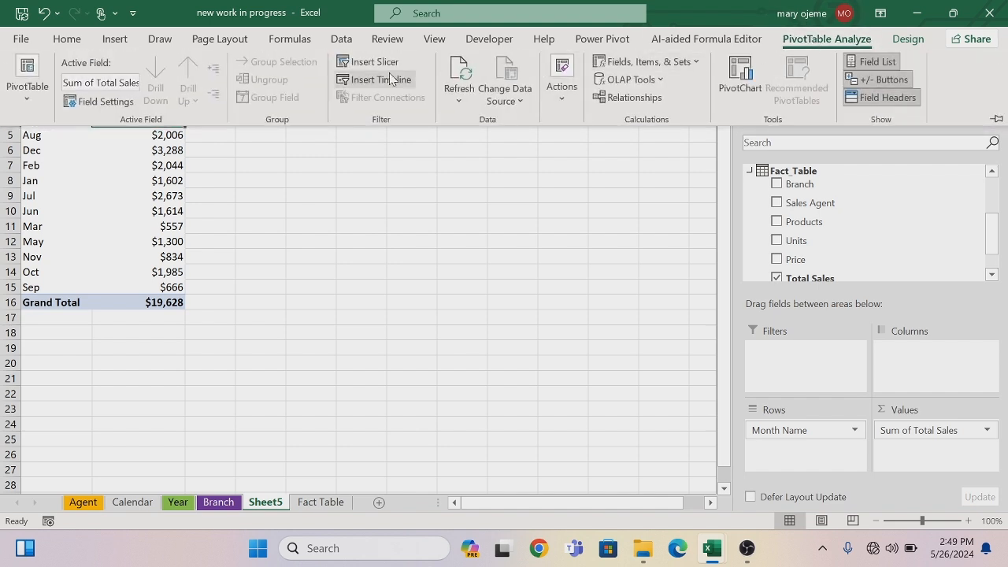
left_click(738, 74)
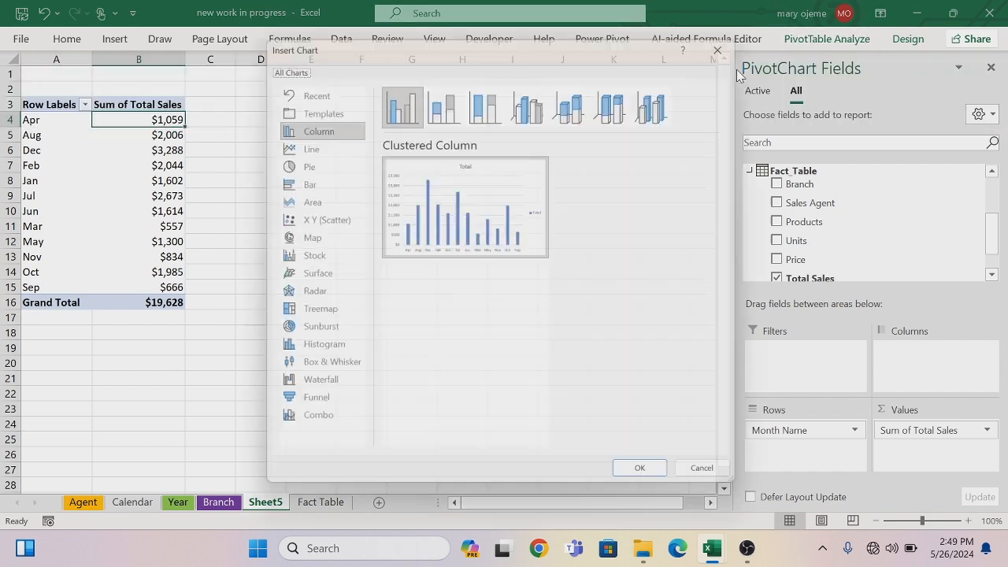
left_click(297, 183)
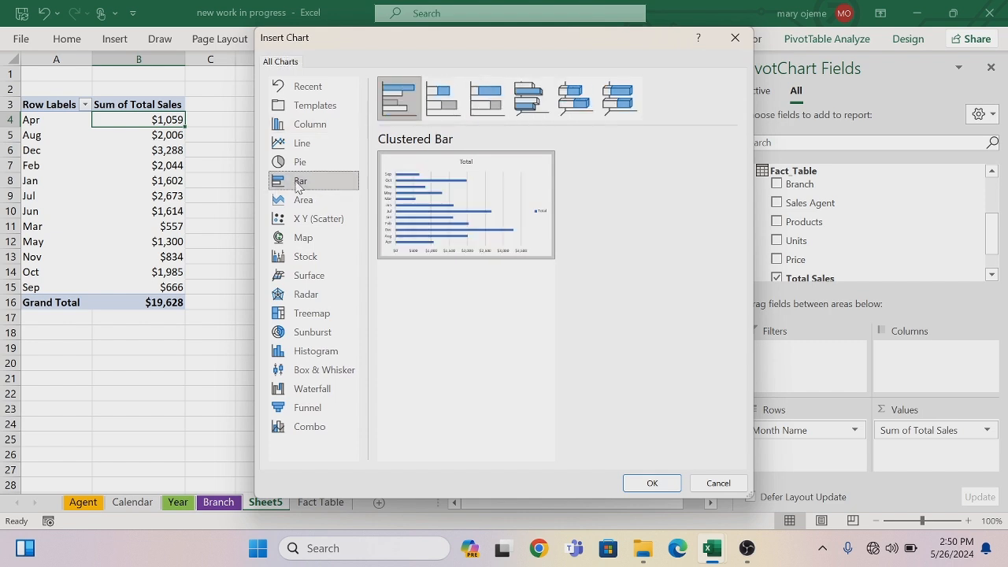
left_click(650, 484)
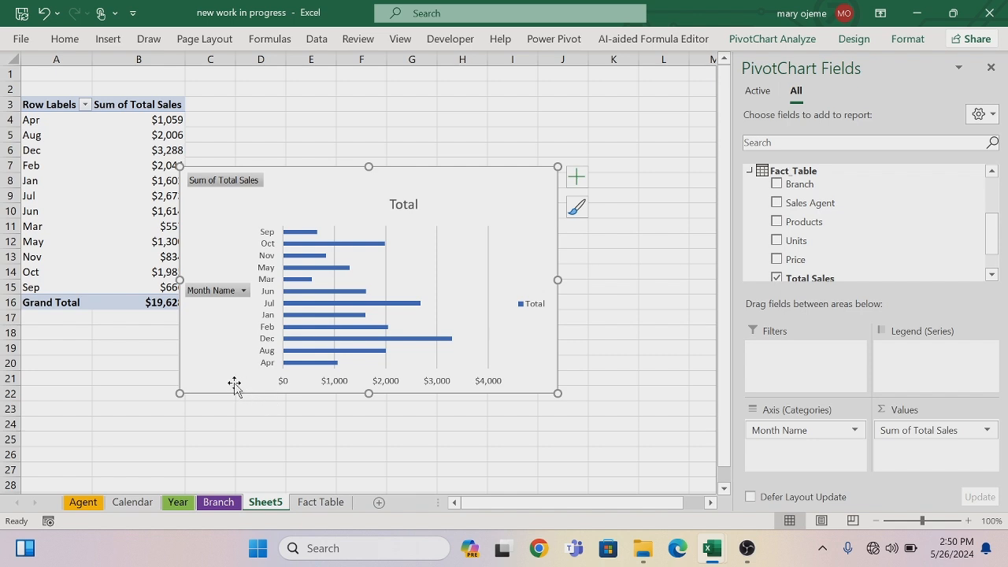
left_click_drag(234, 386, 329, 400)
Sort the monthly PivotTable by Sum of Total Sales from largest to smallest
left_click(176, 126)
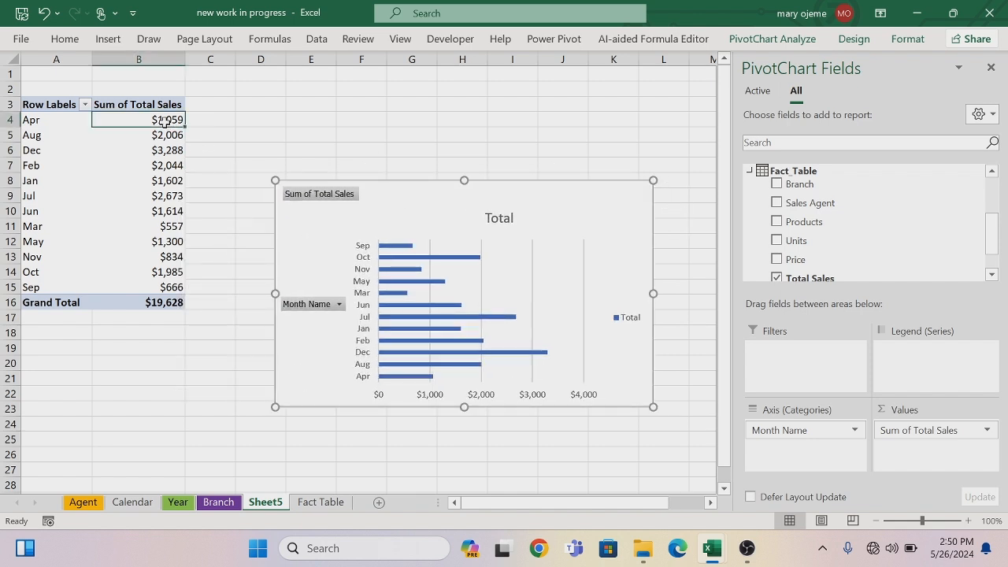
right_click(168, 126)
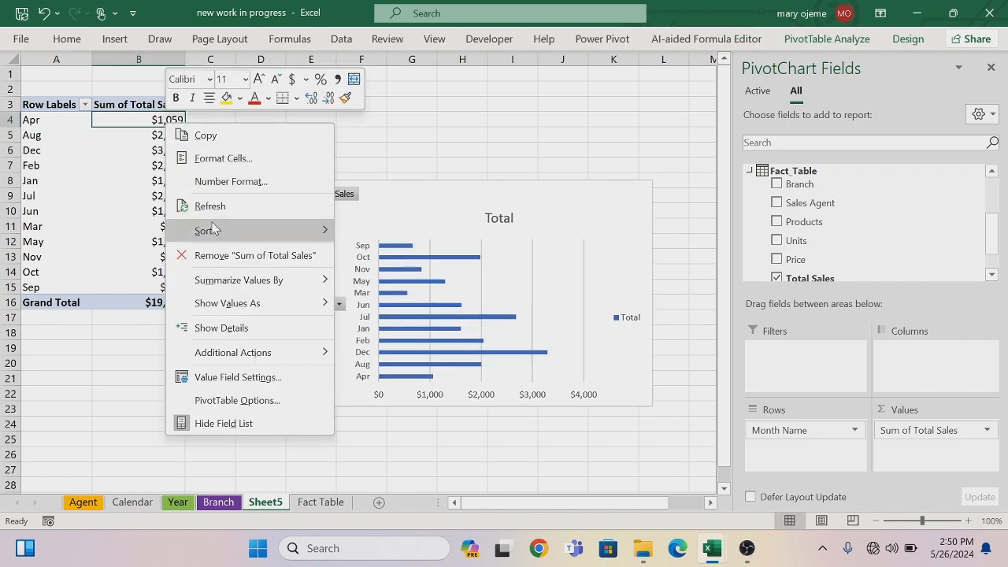
mouse_move(214, 231)
left_click(376, 260)
left_click(174, 346)
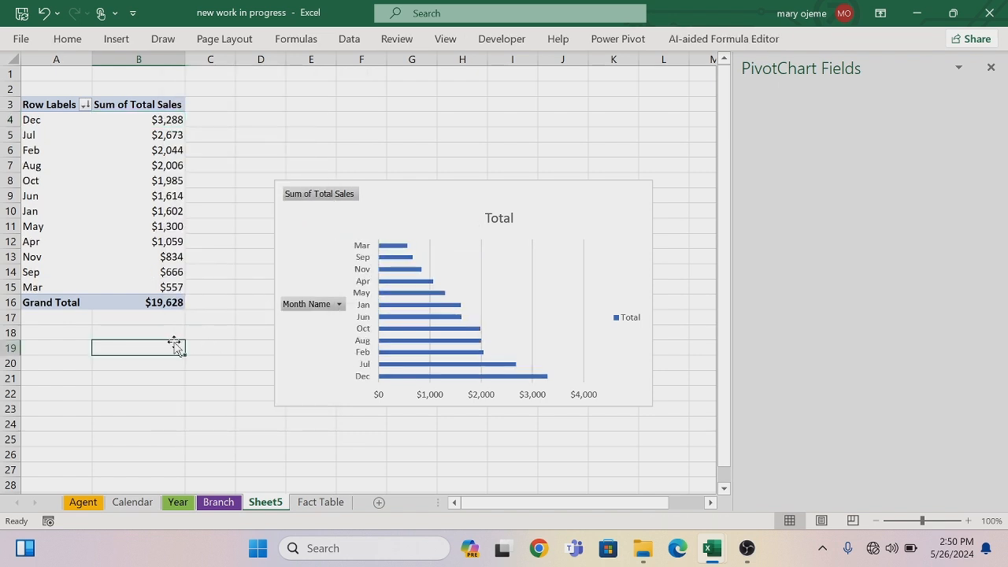
Sort the monthly PivotTable by Sum of Total Sales from smallest to largest
left_click(159, 118)
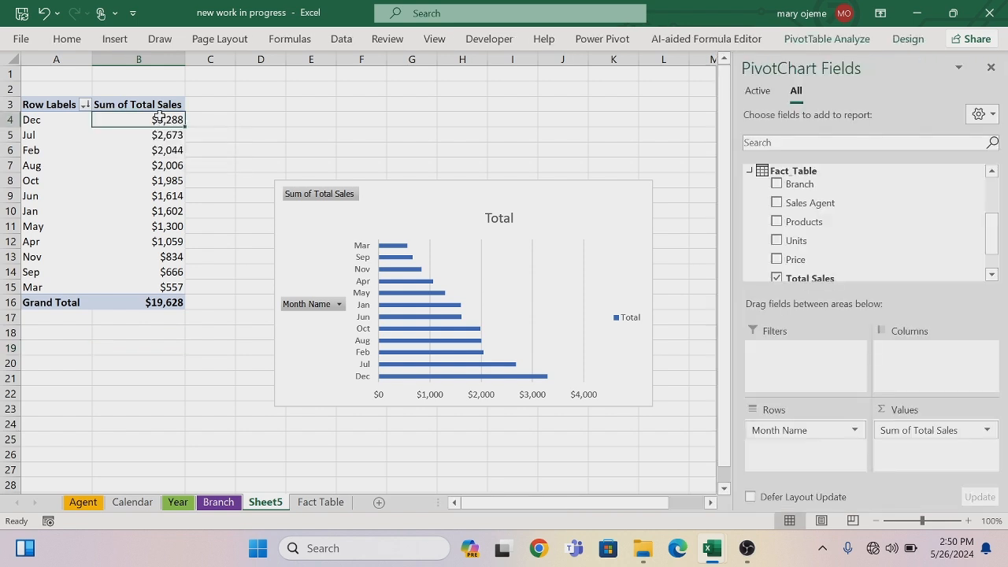
right_click(160, 118)
mouse_move(199, 224)
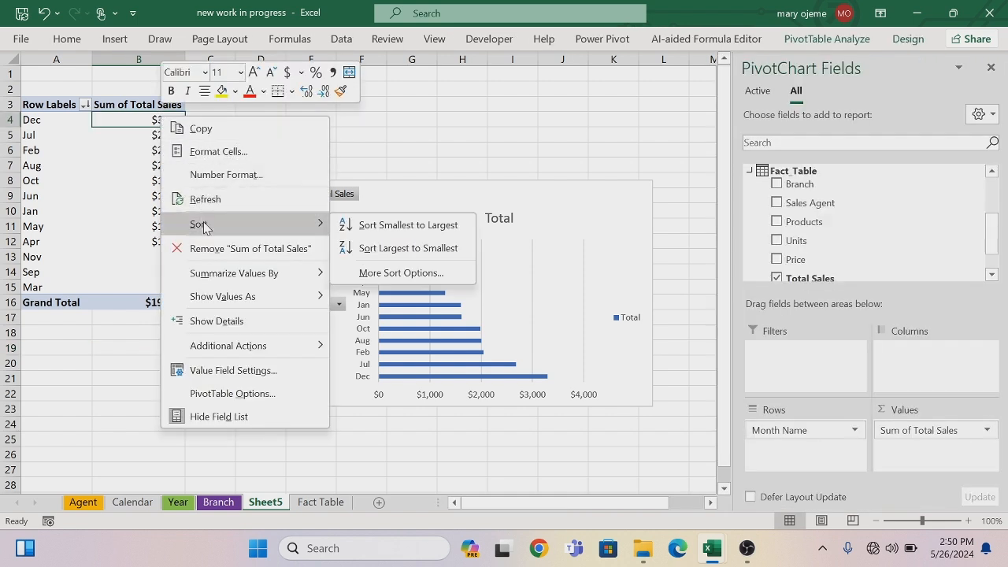
left_click(369, 226)
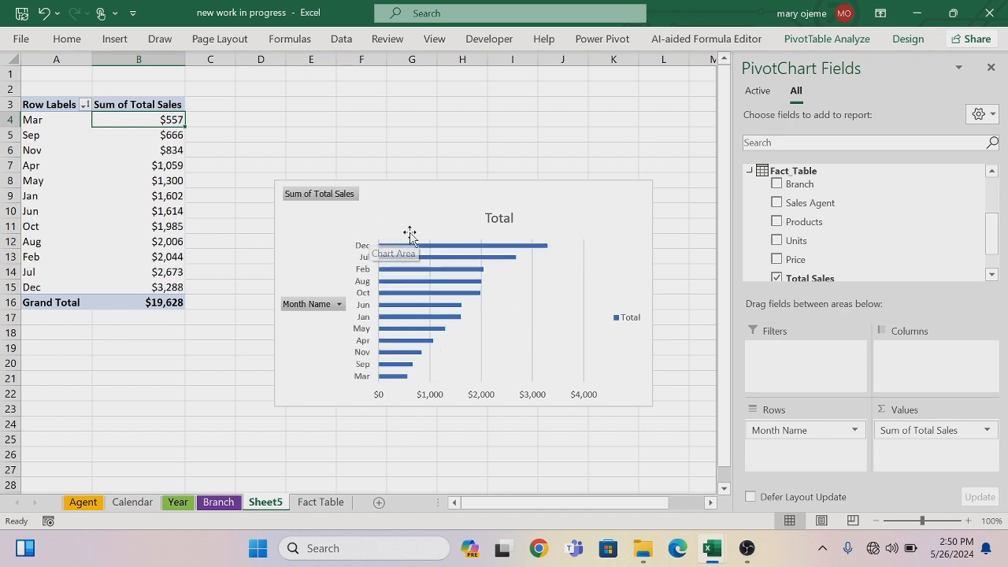
Remove the month chart's primary horizontal axis, title, gridlines and legend, and add data labels
left_click(534, 184)
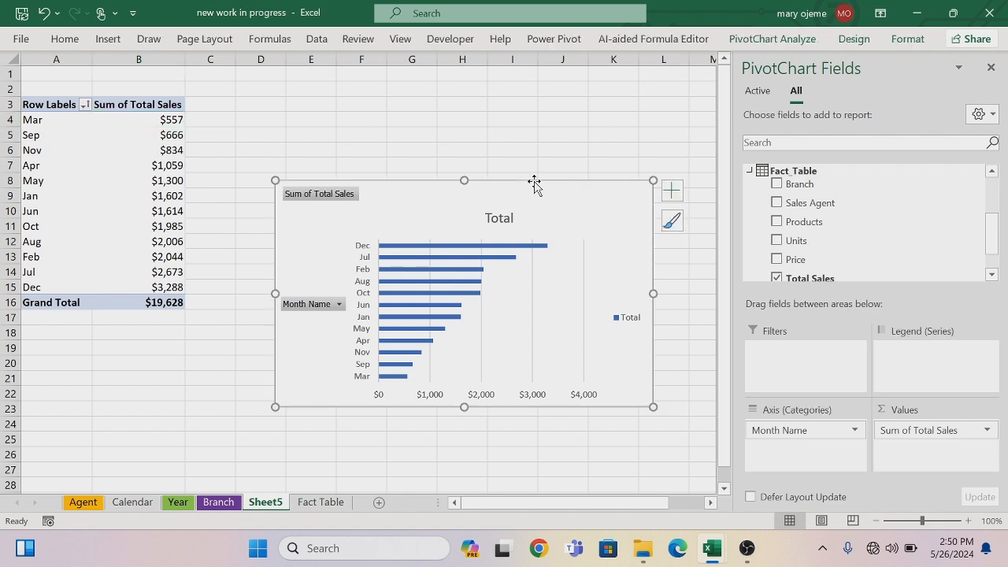
left_click(674, 193)
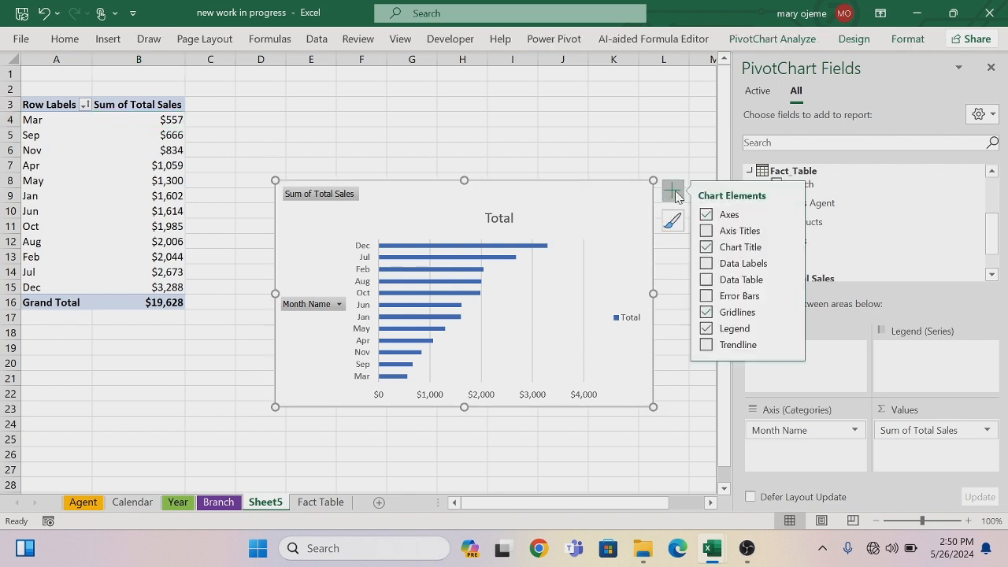
left_click(789, 215)
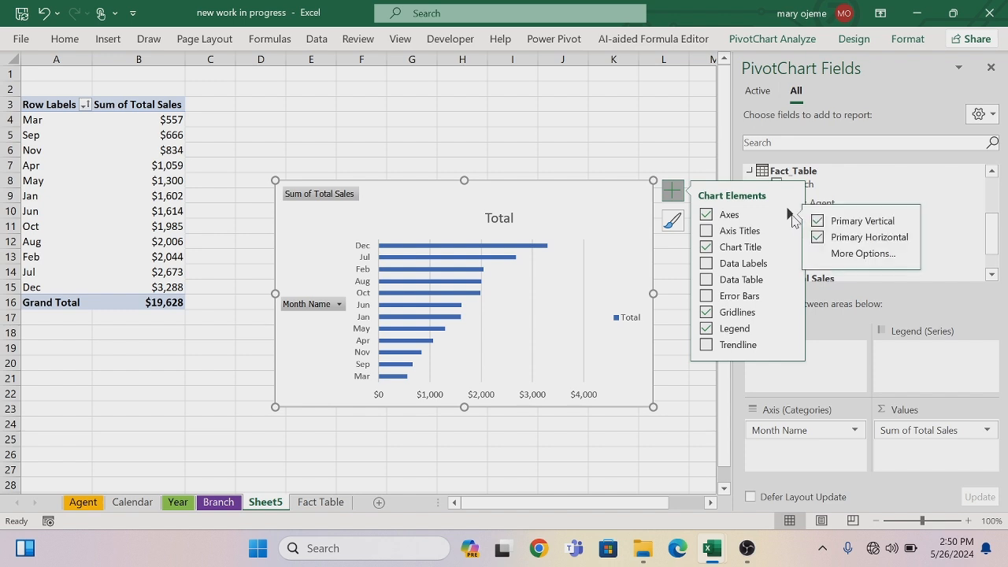
left_click(821, 238)
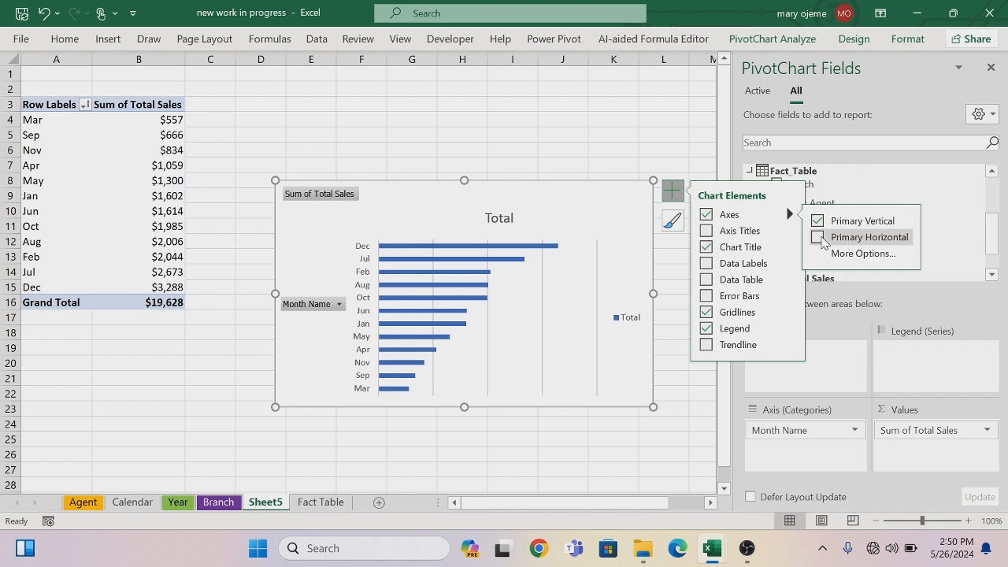
left_click(706, 247)
left_click(706, 313)
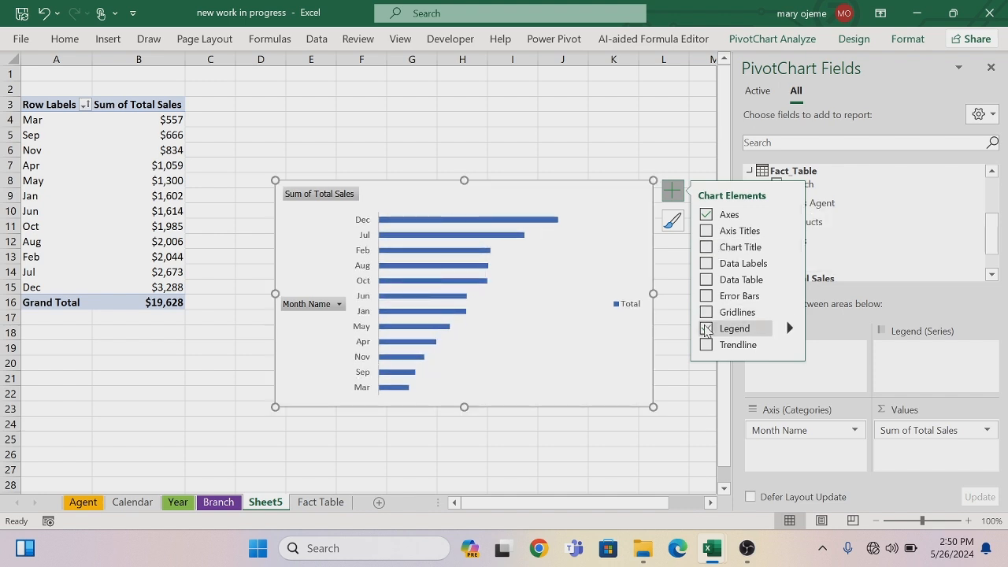
left_click(706, 328)
left_click(706, 263)
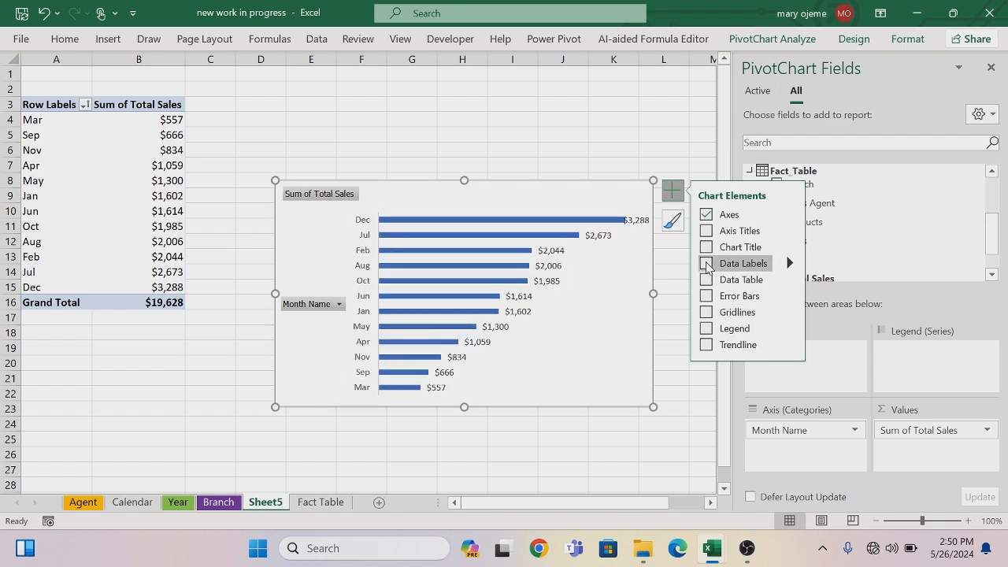
Hide all field buttons on the month chart and set its vertical axis to No Outline
right_click(311, 198)
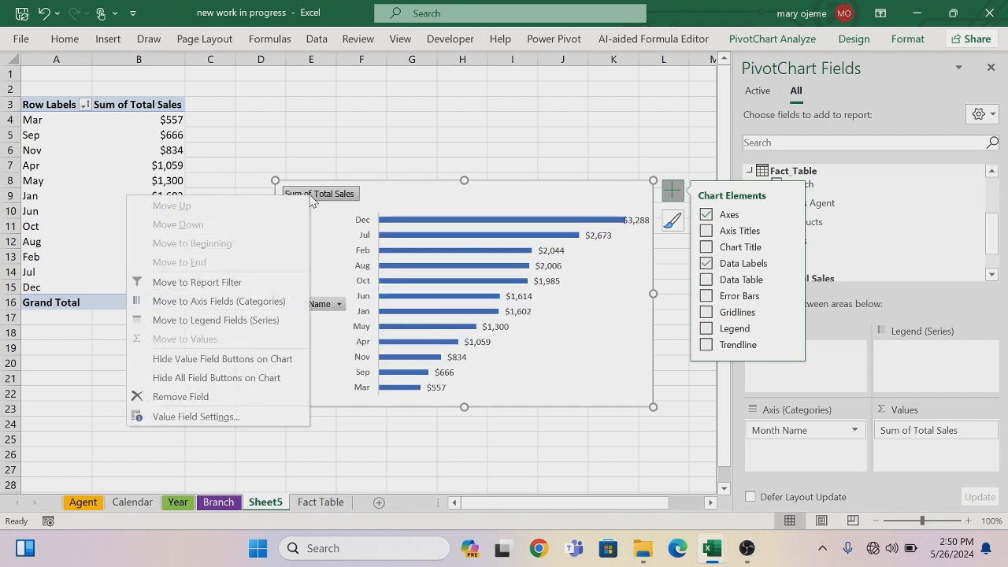
left_click(234, 379)
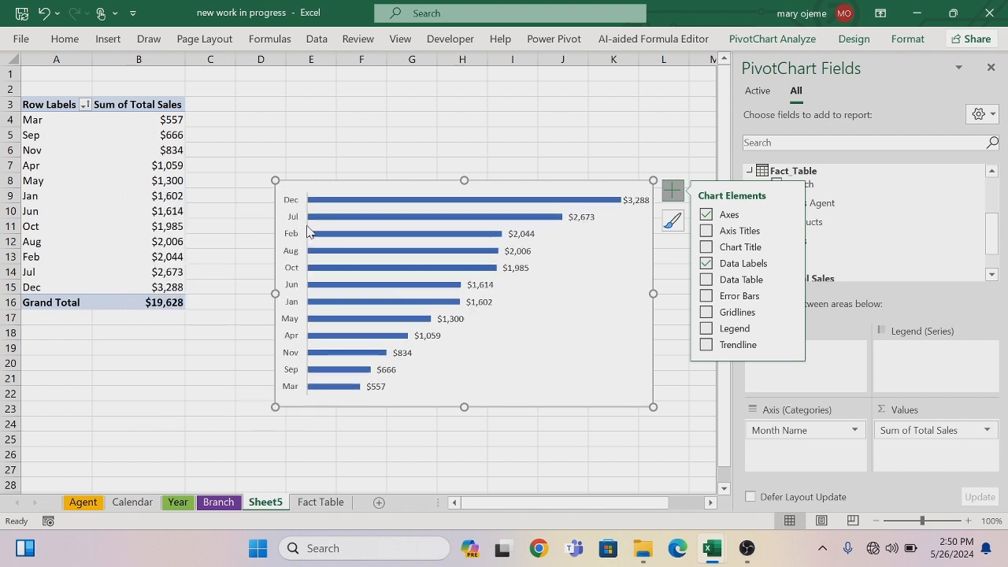
right_click(308, 227)
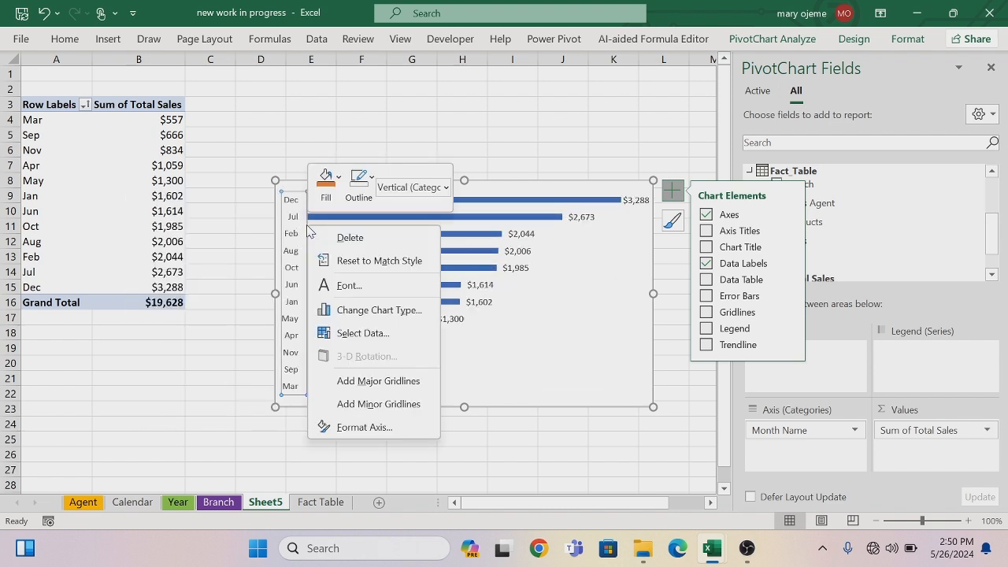
left_click(372, 178)
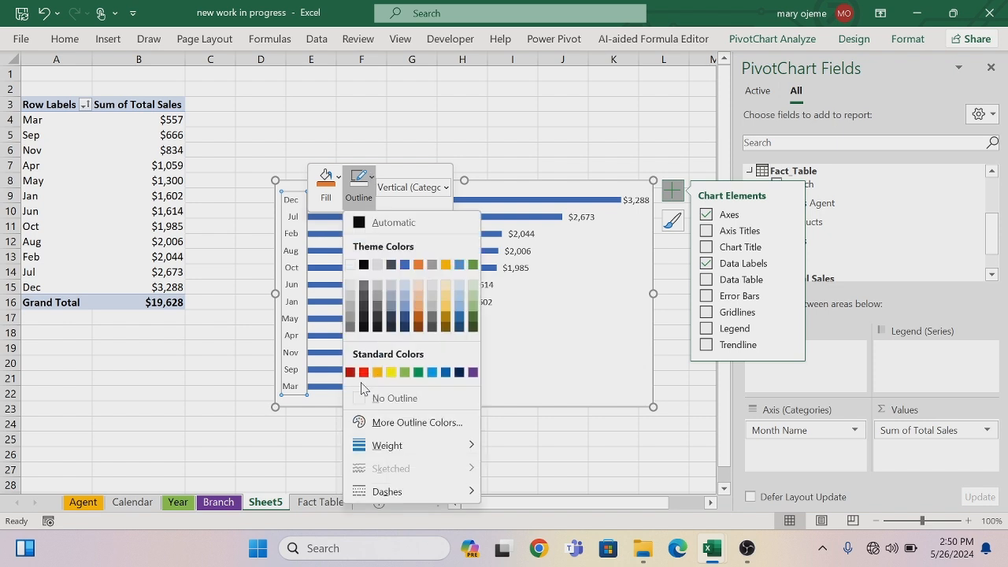
left_click(359, 399)
left_click(182, 411)
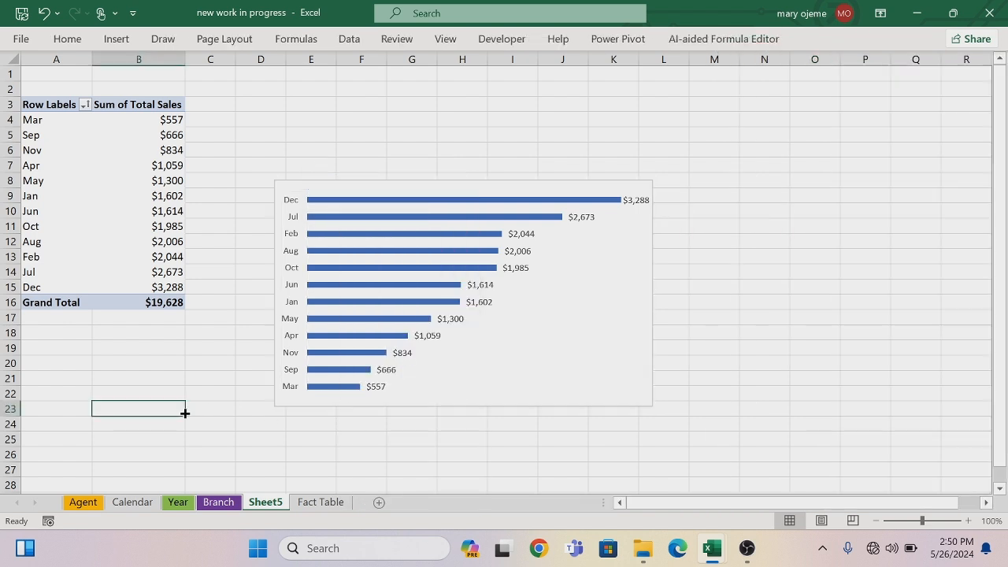
Rename the Sheet5 worksheet as Month
double_click(268, 501)
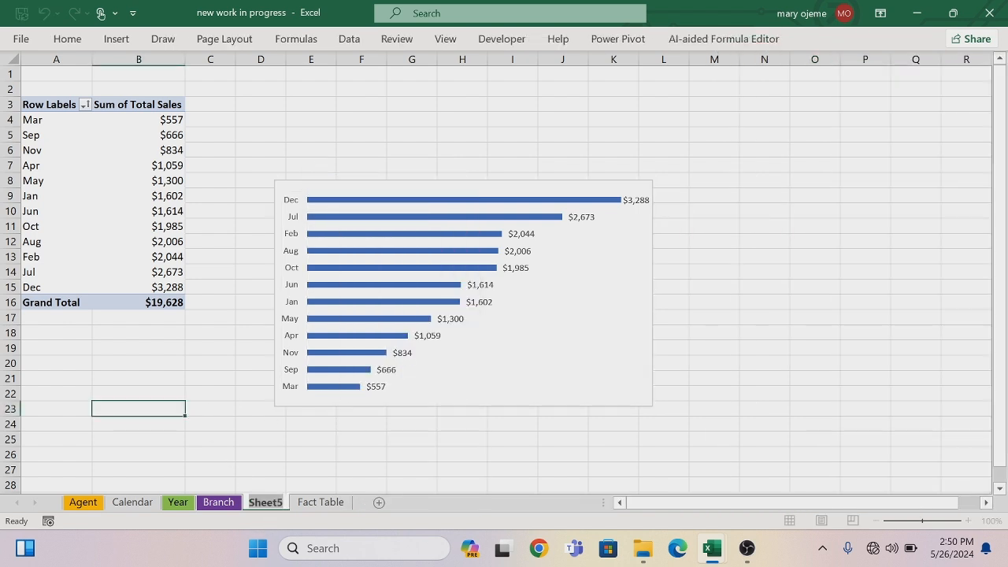
type("Mo")
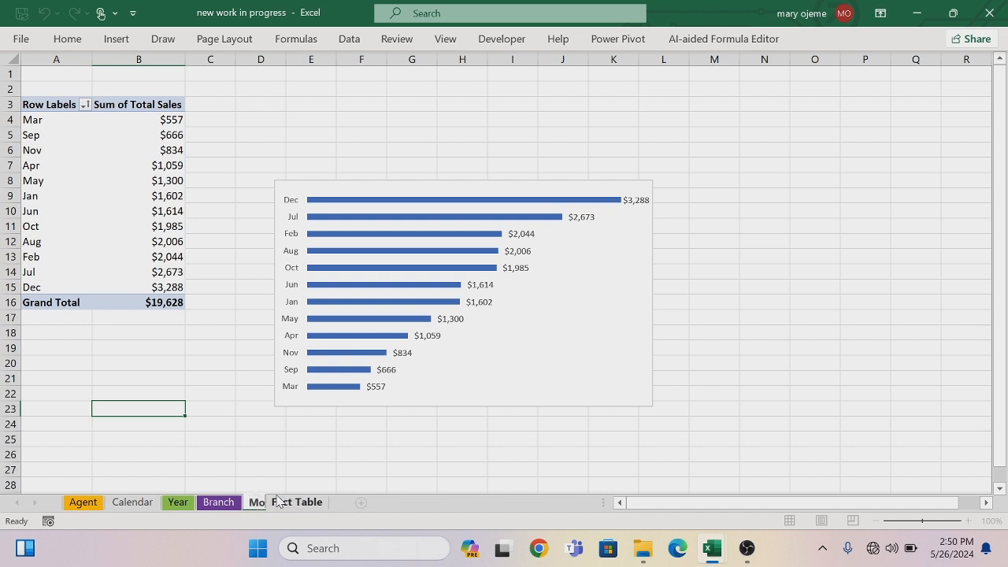
type("nth")
key("Return")
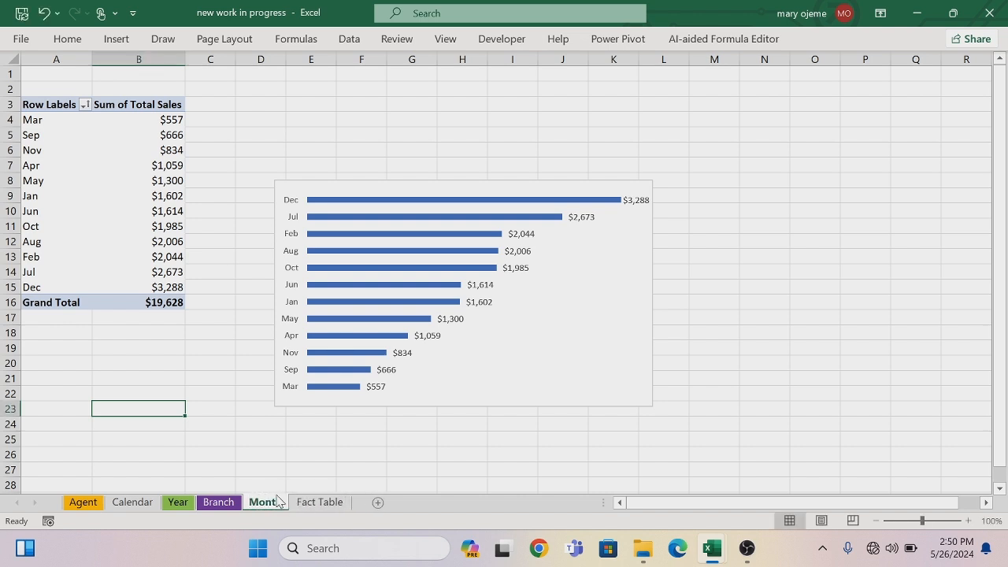
Add Fact_Table's Branch field to the Month PivotTable's columns and move the chart beside the widened table
left_click(326, 502)
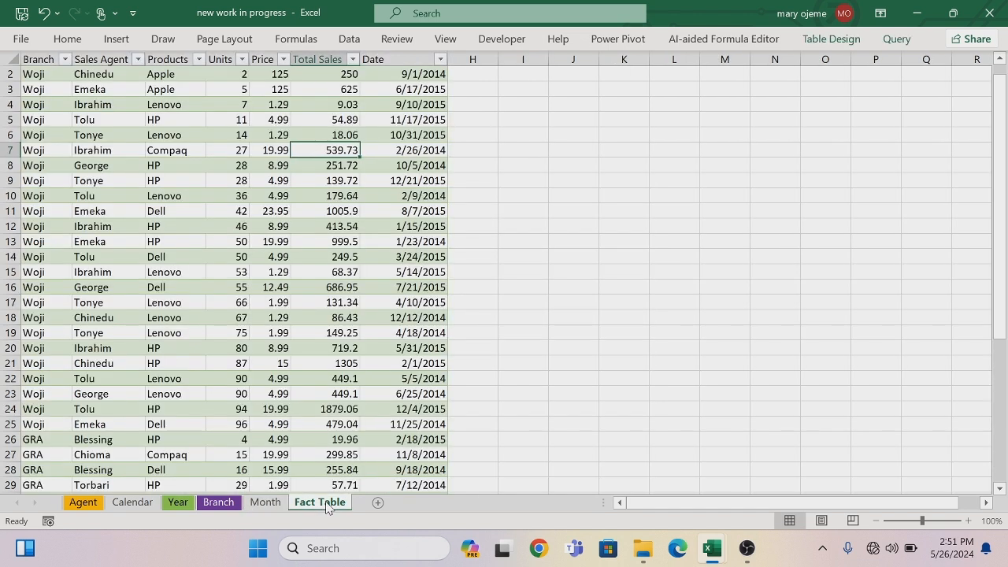
left_click(264, 504)
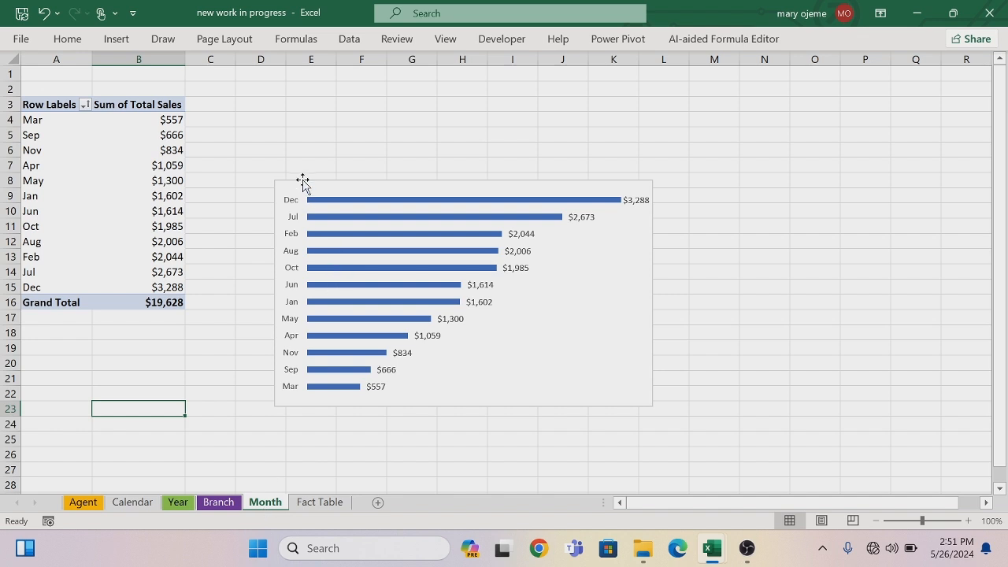
left_click(37, 119)
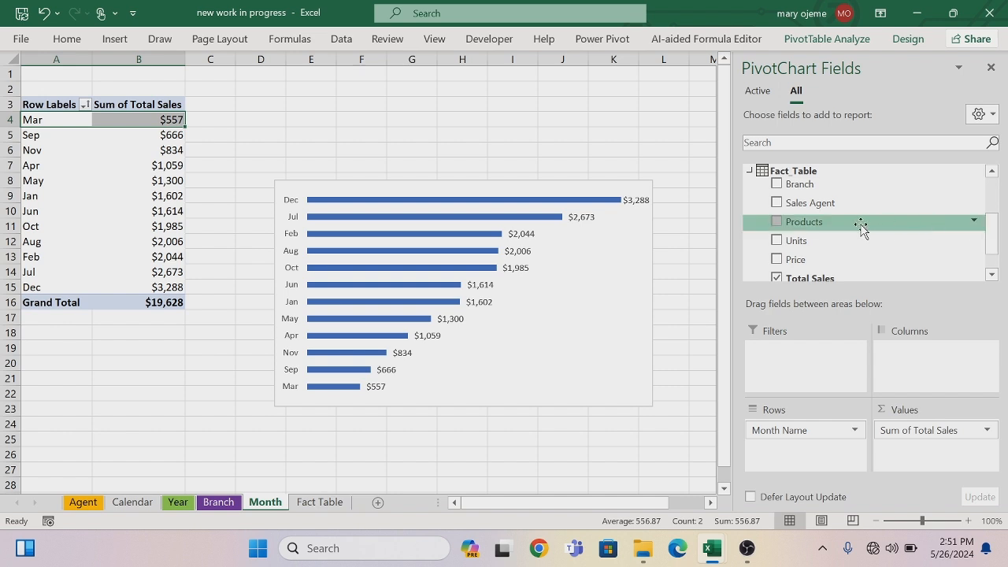
left_click_drag(799, 183, 928, 364)
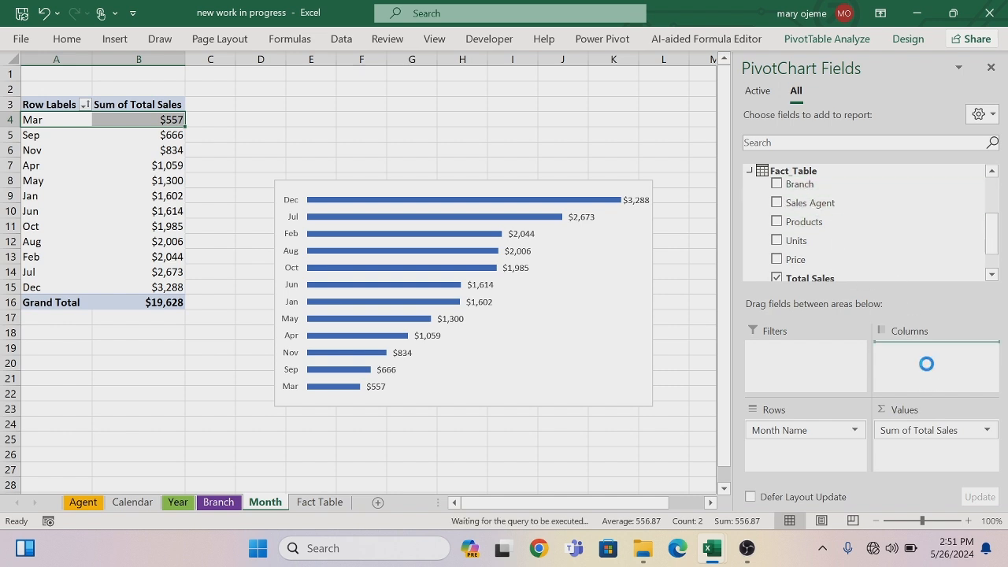
left_click(471, 186)
left_click_drag(471, 187, 565, 103)
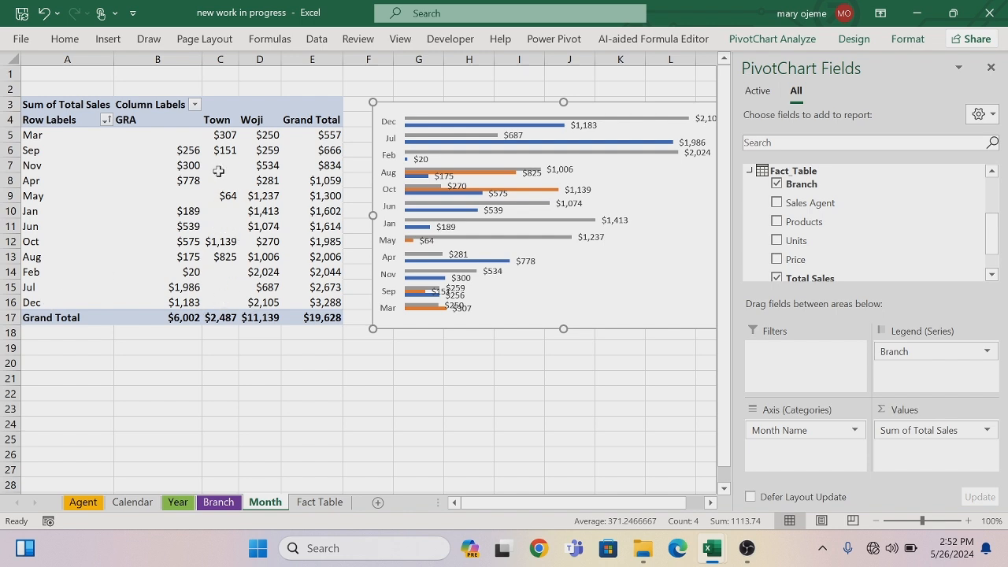
Move the month chart down to uncover the space beside the PivotTable and remove the Branch field from the columns
mouse_move(231, 165)
mouse_move(182, 139)
left_click_drag(401, 106, 368, 307)
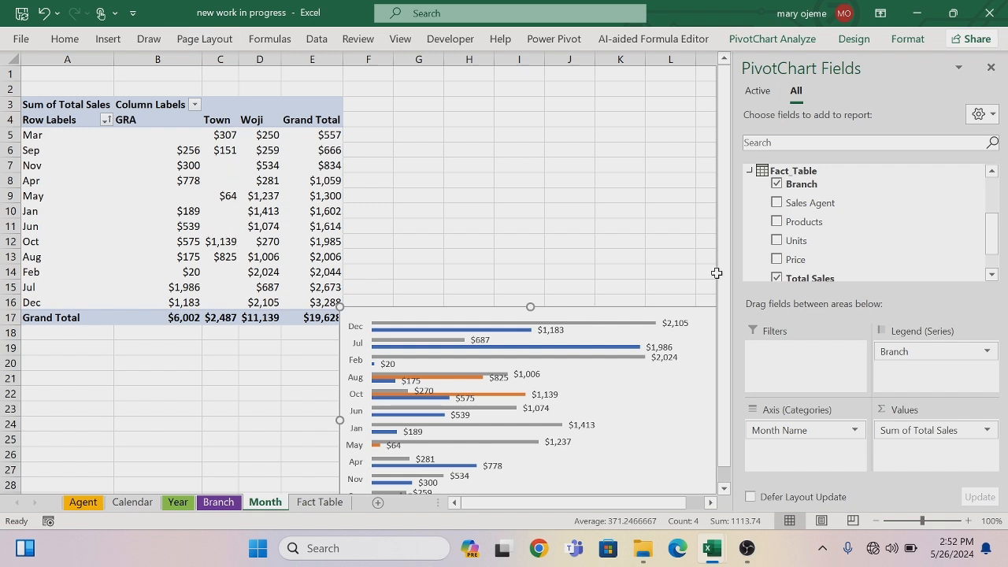
left_click_drag(913, 351, 682, 238)
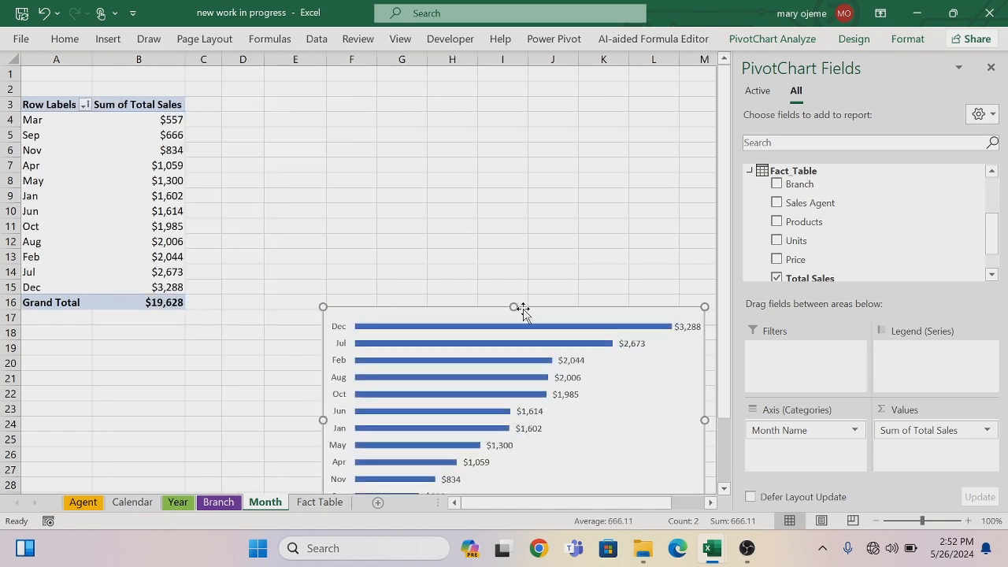
Move the month chart up beside the Month PivotTable
left_click_drag(522, 309, 445, 163)
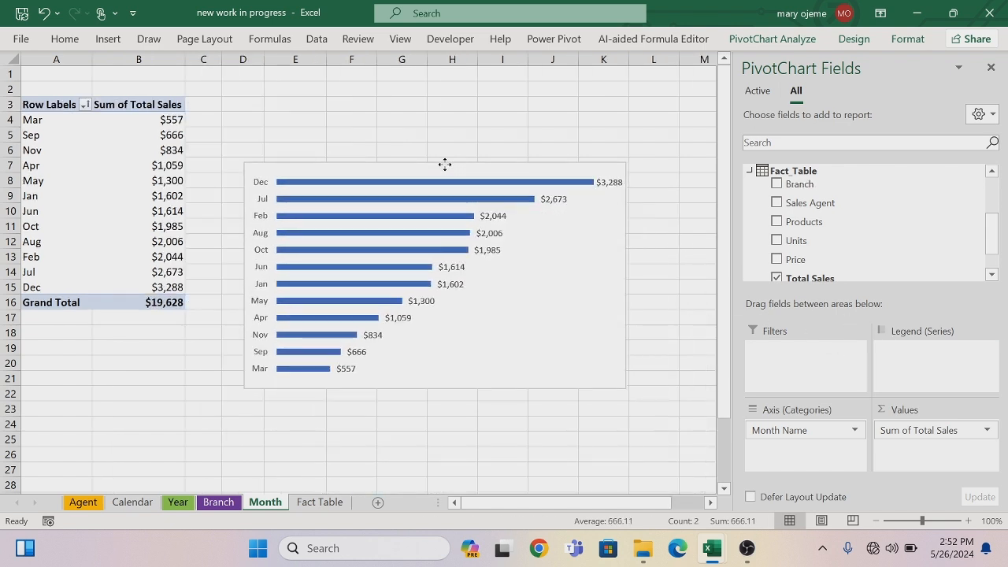
Create a PivotTable from Fact_Table on a new worksheet, with the data added to the Data Model
left_click(319, 502)
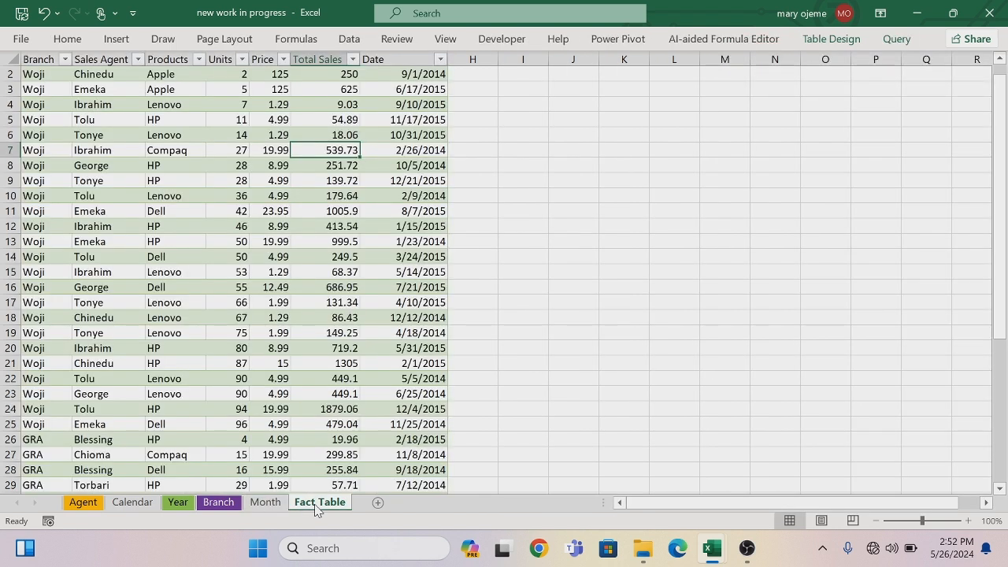
left_click(148, 152)
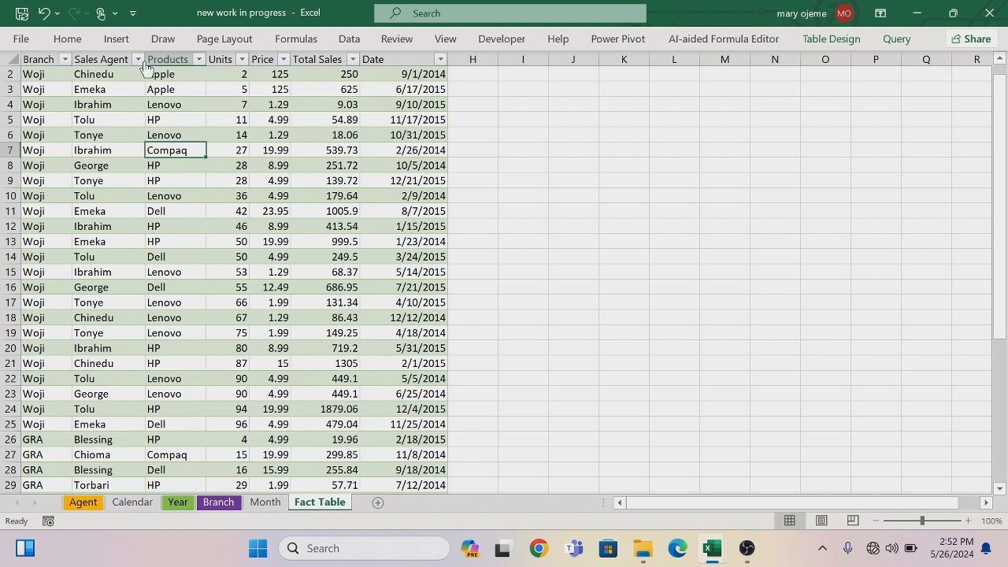
left_click(122, 41)
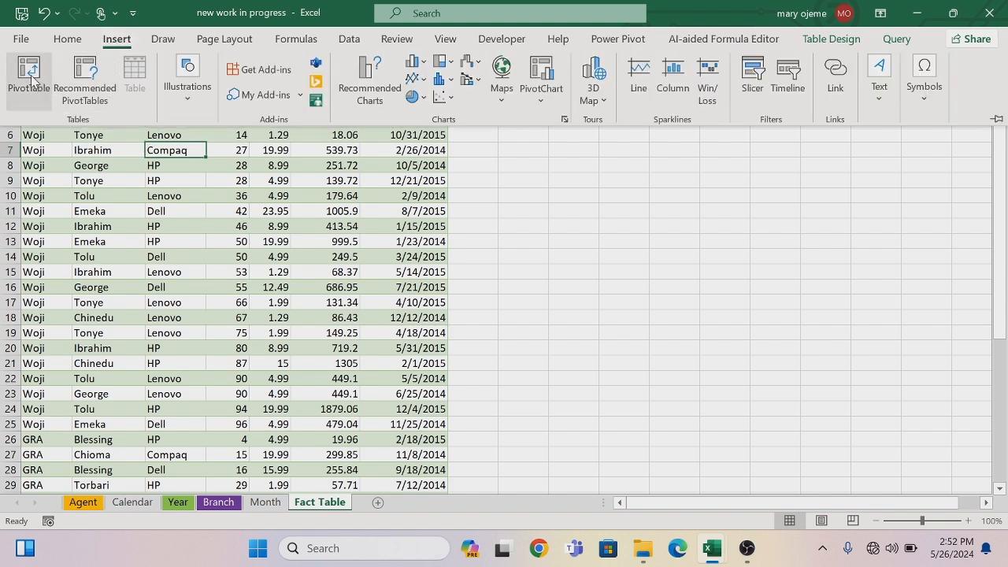
left_click(28, 72)
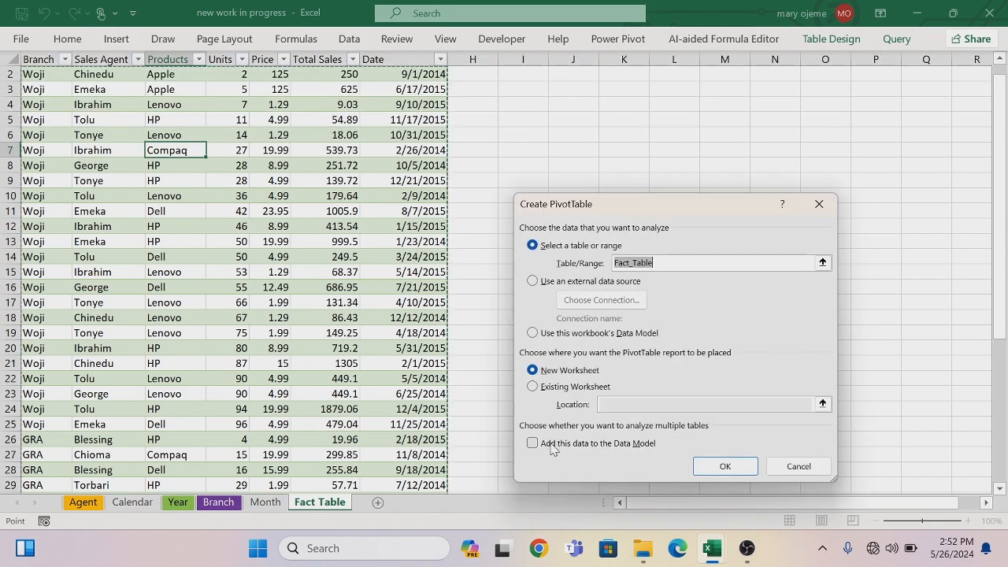
left_click(533, 444)
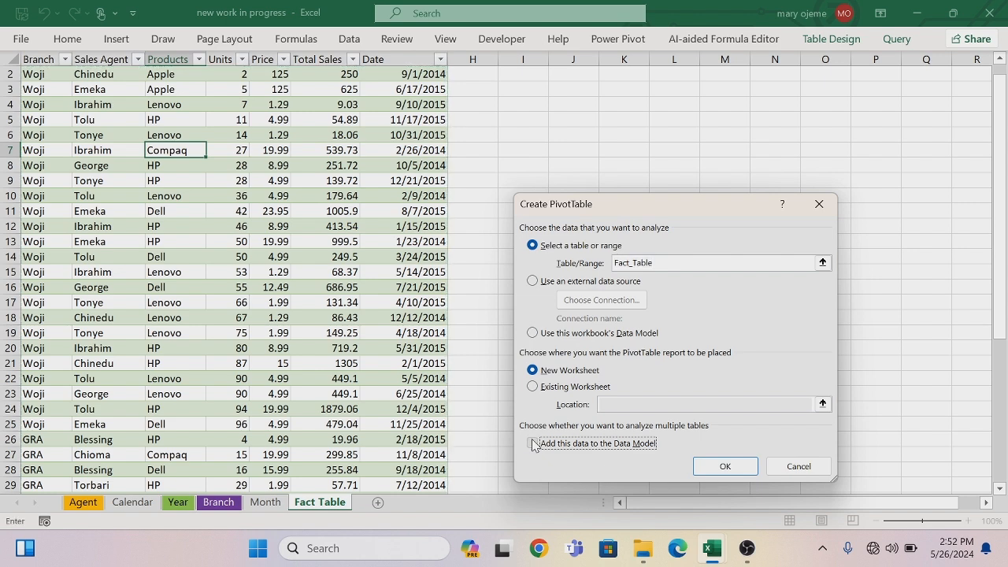
left_click(709, 466)
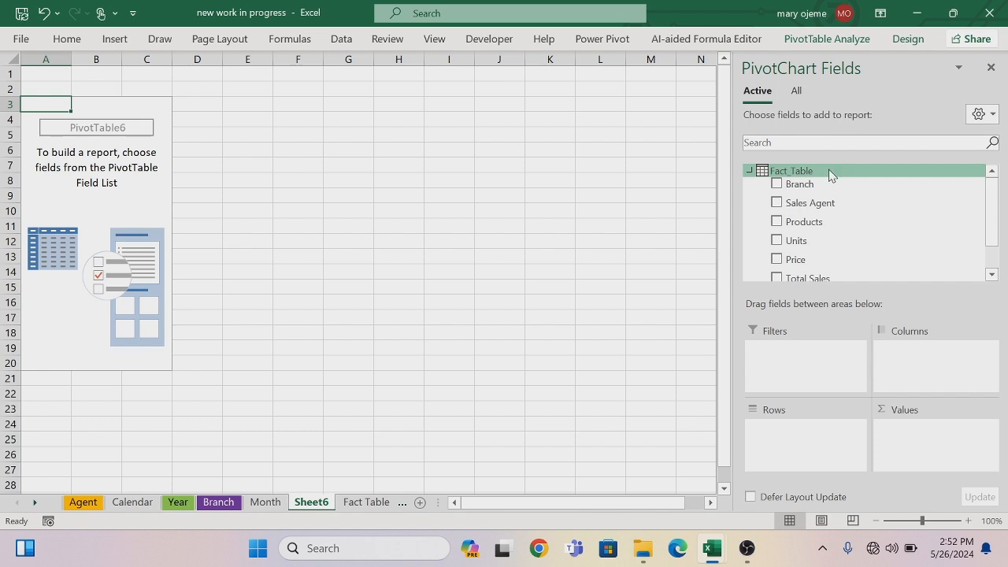
Put Calendar's Day Name in the new PivotTable's rows and Fact_Table's Total Sales in its values
left_click(796, 92)
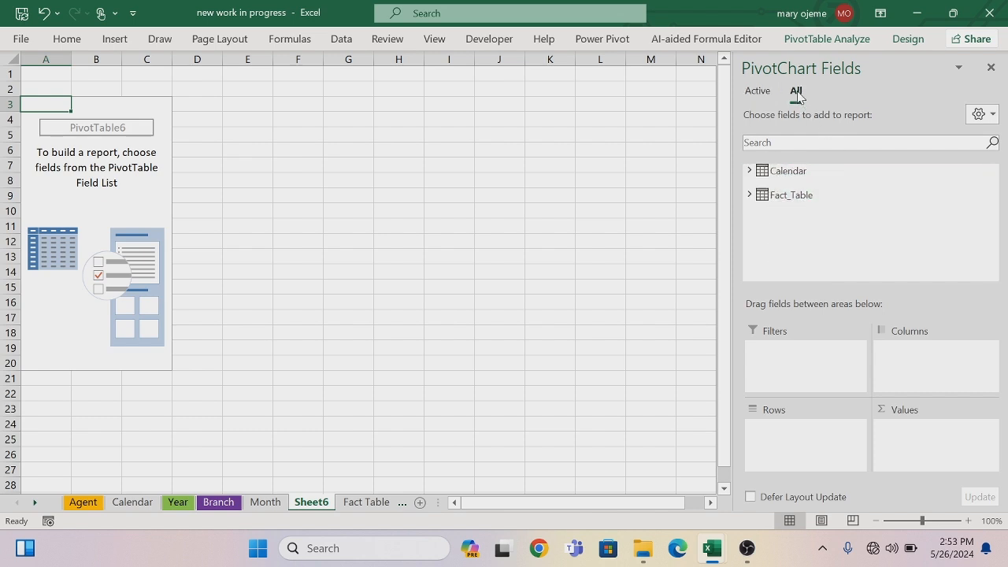
left_click(749, 172)
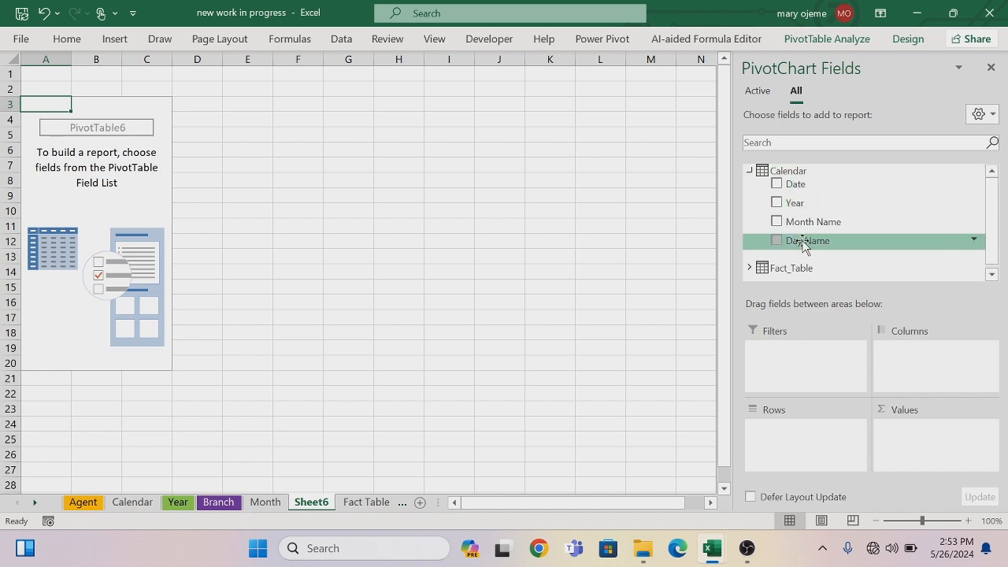
left_click_drag(802, 245, 792, 451)
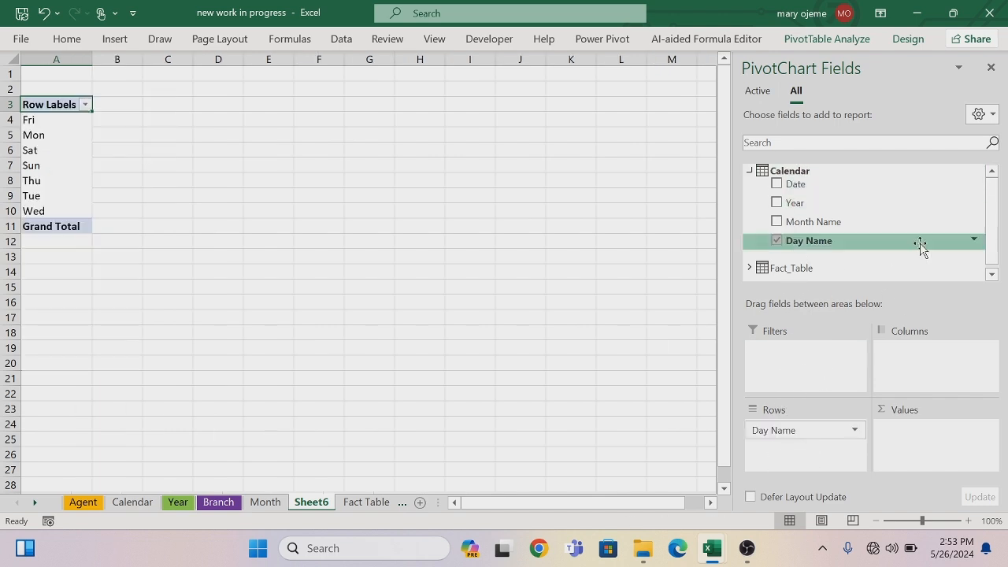
left_click(991, 274)
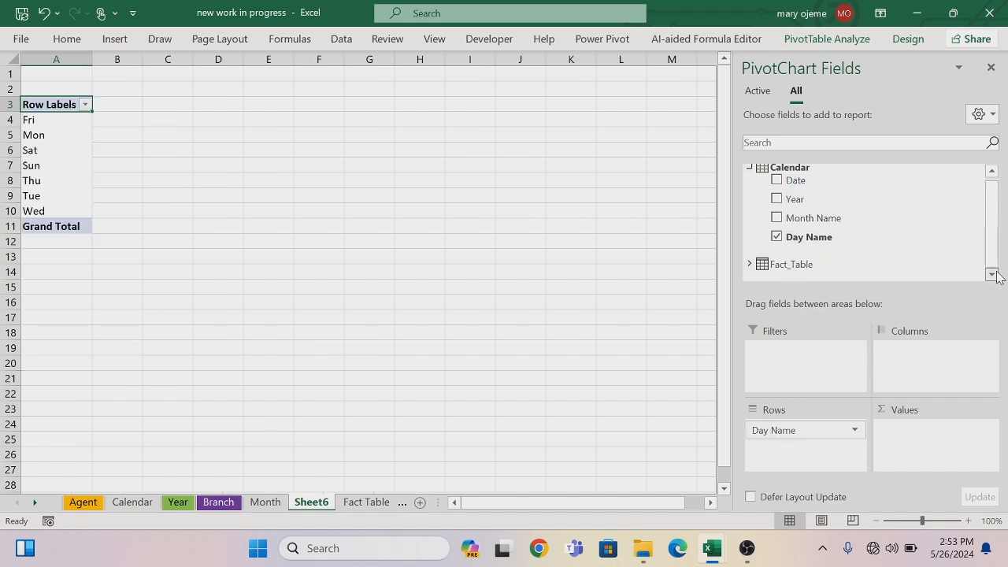
left_click(749, 265)
left_click_drag(839, 279, 909, 434)
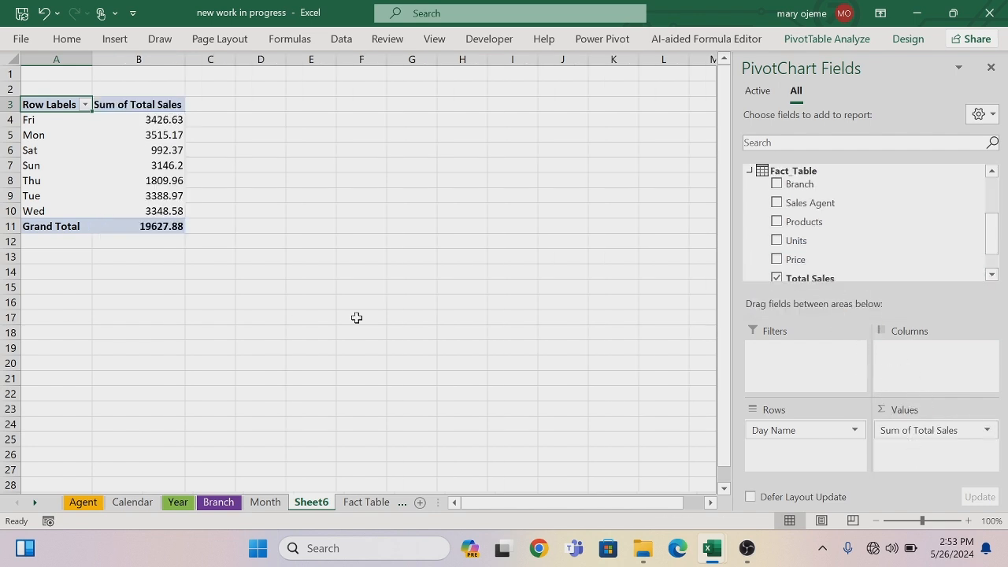
Format the Sum of Total Sales values as Currency with the $ symbol and 0 decimal places
left_click(163, 120)
right_click(163, 119)
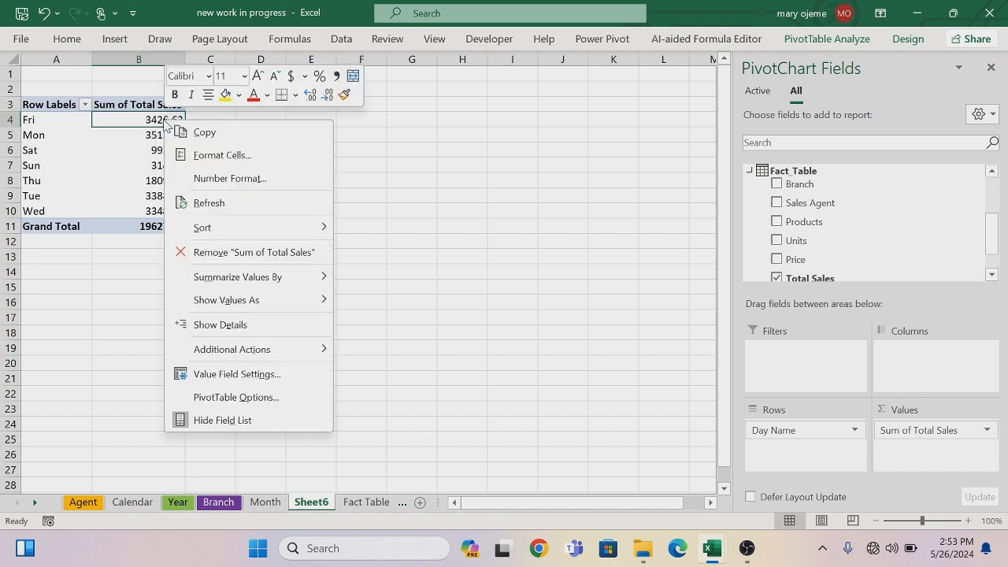
mouse_move(224, 234)
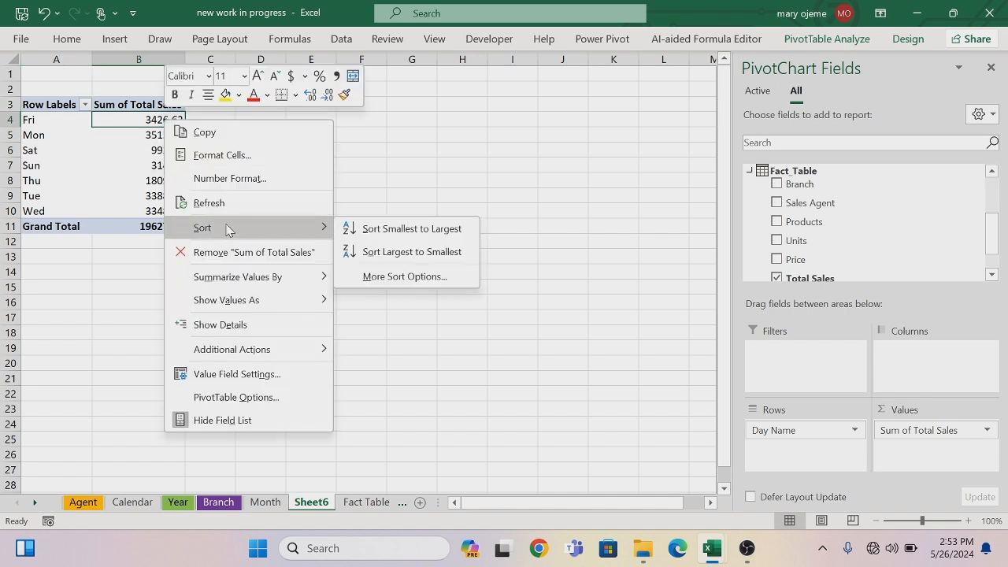
left_click(230, 178)
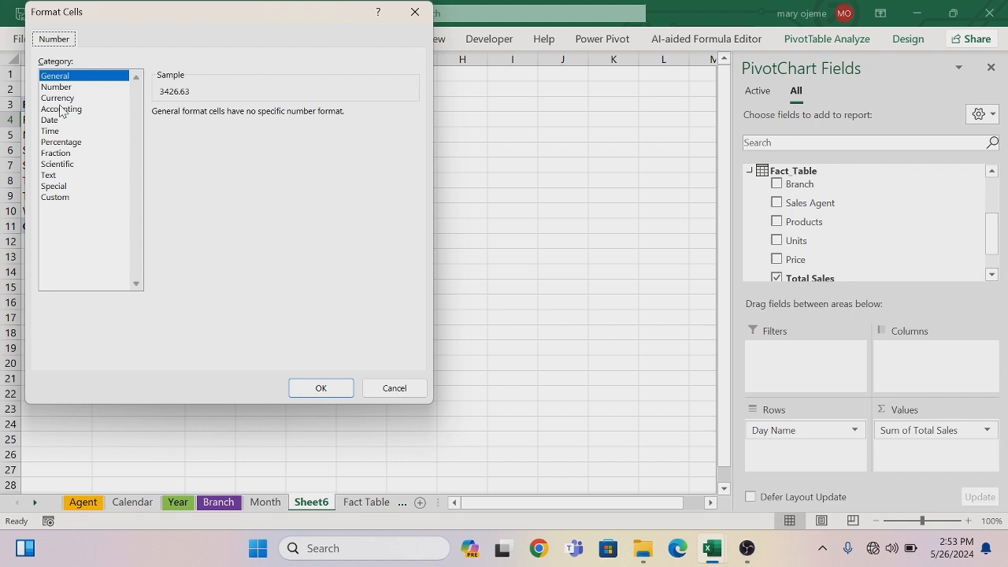
left_click(47, 97)
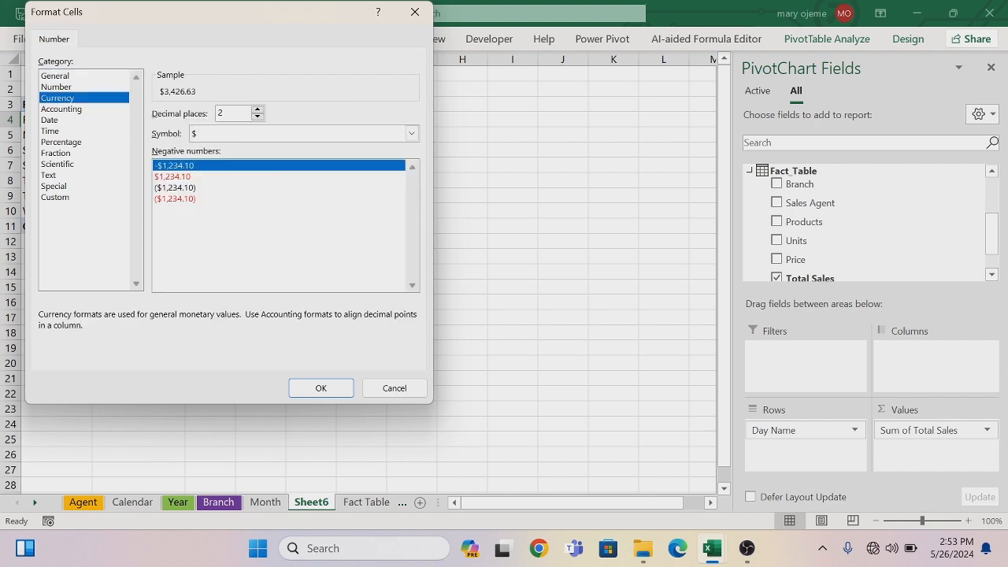
key("BackSpace")
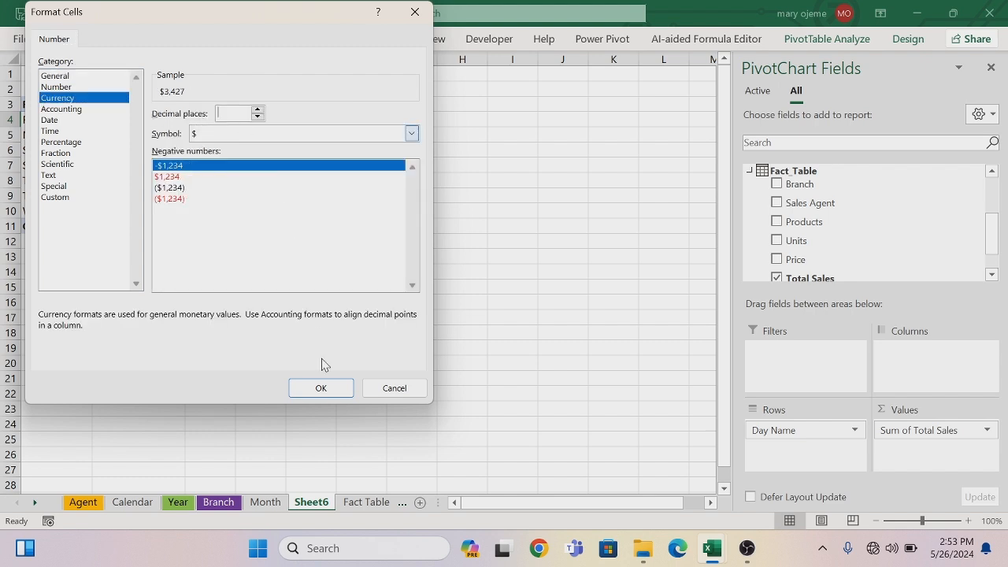
left_click(331, 394)
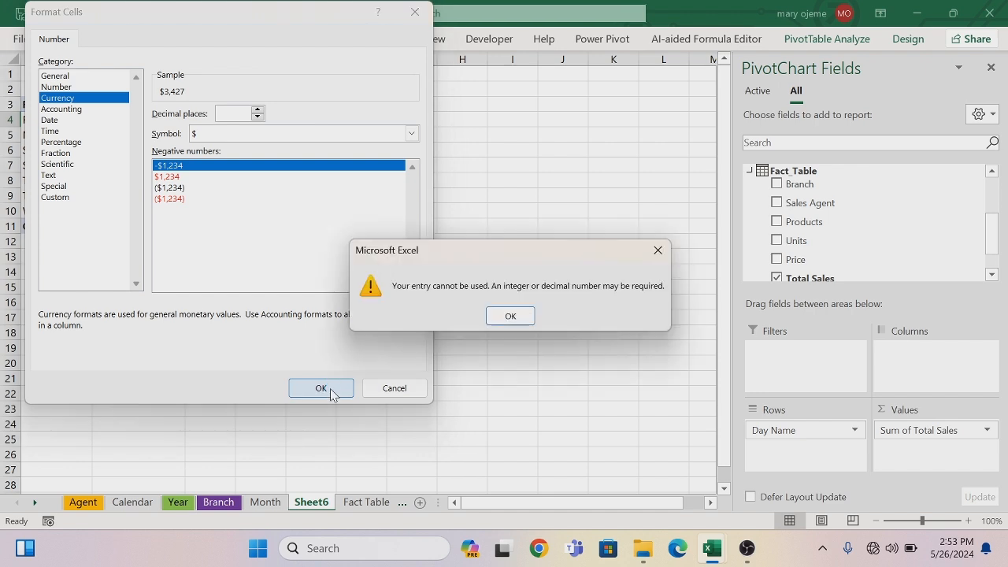
left_click(493, 317)
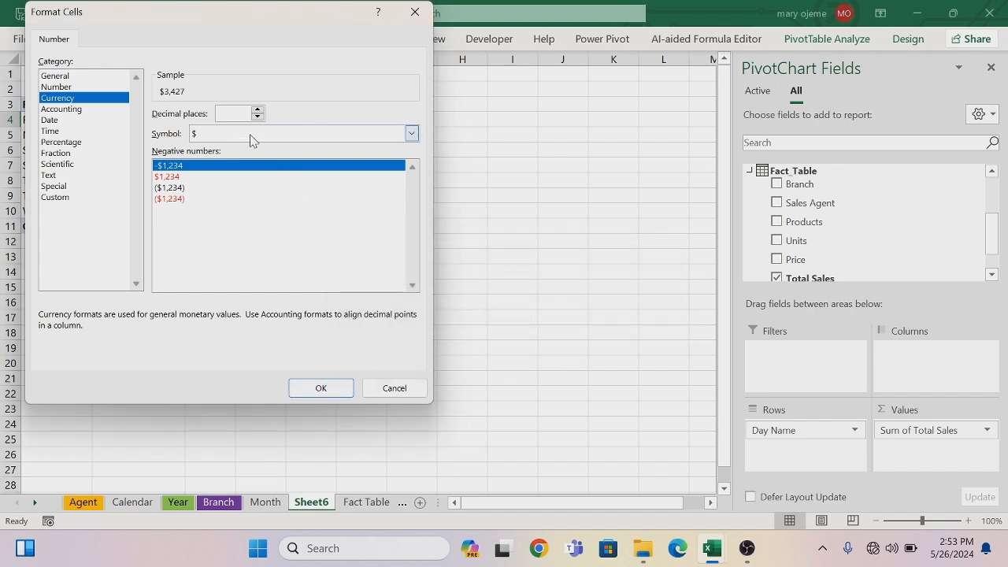
type("0")
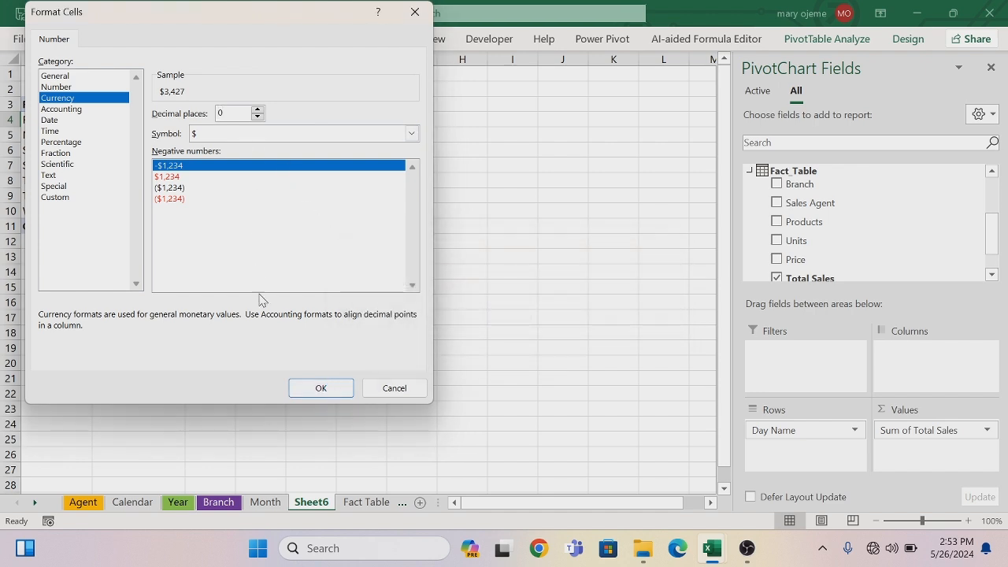
left_click(301, 387)
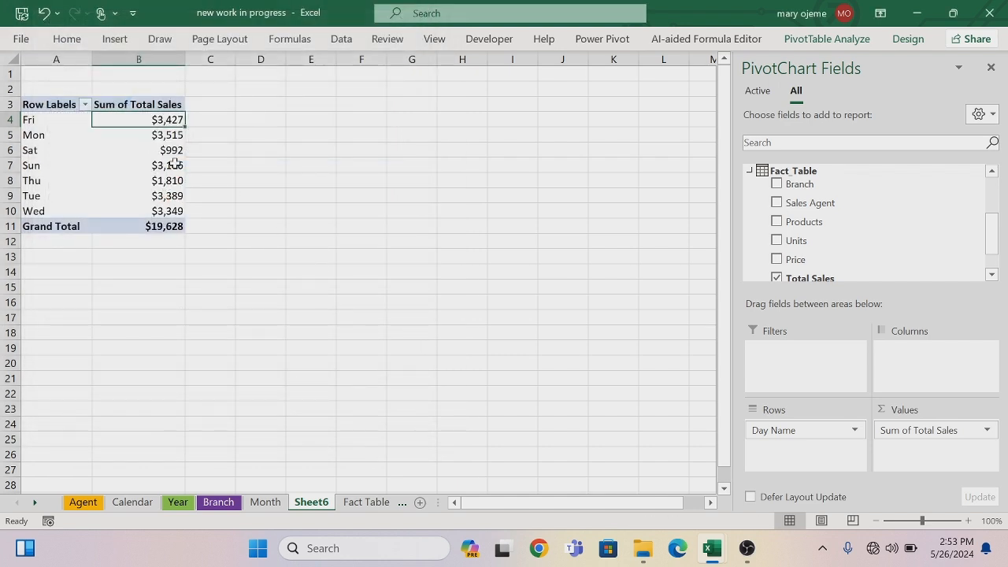
Sort the day PivotTable by Sum of Total Sales from largest to smallest
right_click(155, 124)
mouse_move(215, 236)
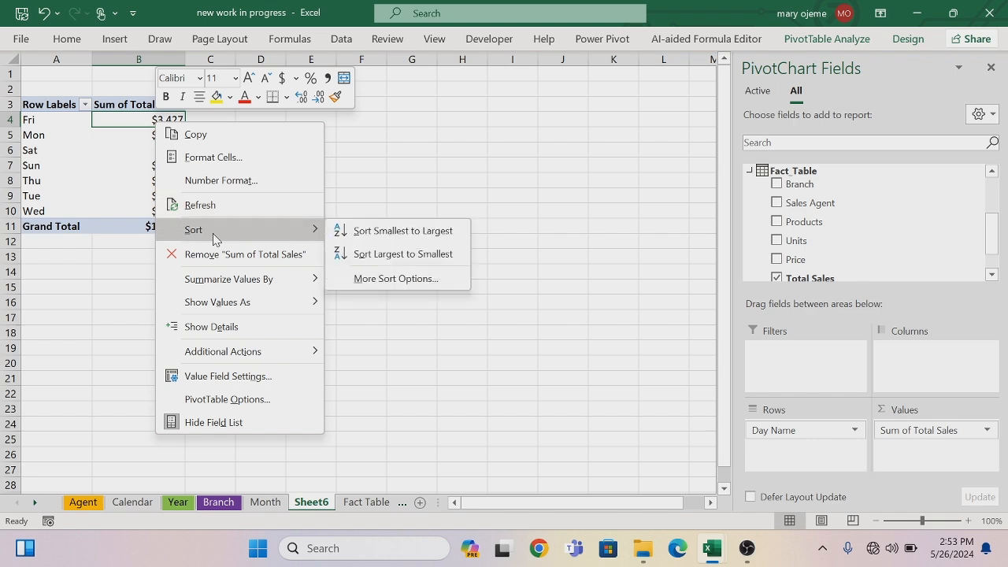
left_click(369, 262)
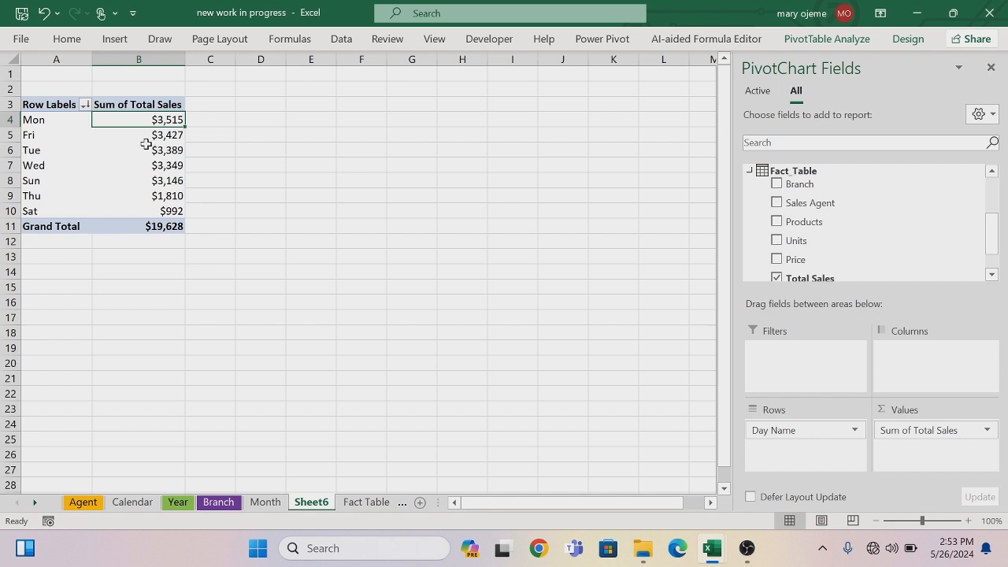
Insert a Clustered Column PivotChart based on the day PivotTable
mouse_move(164, 120)
left_click(841, 39)
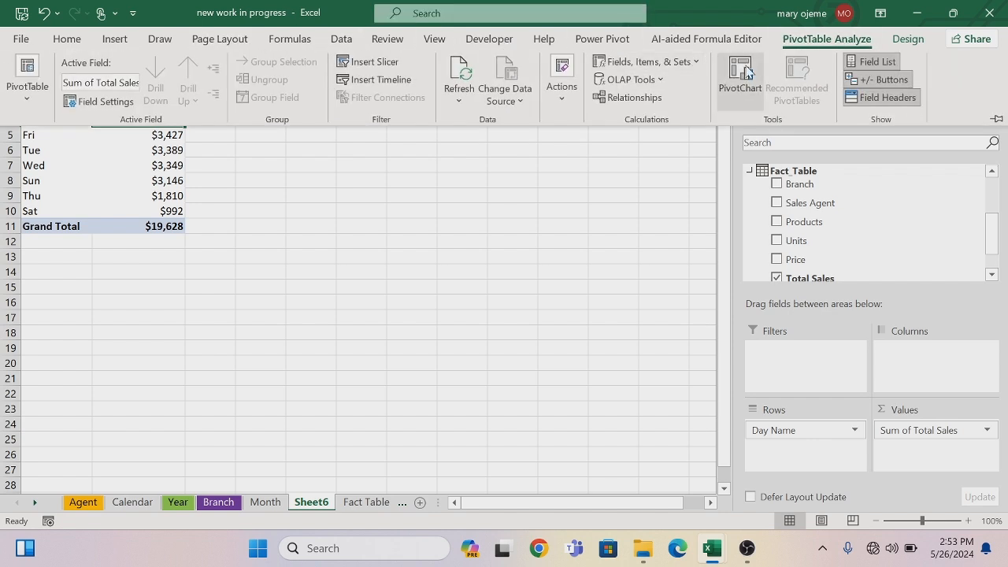
left_click(744, 75)
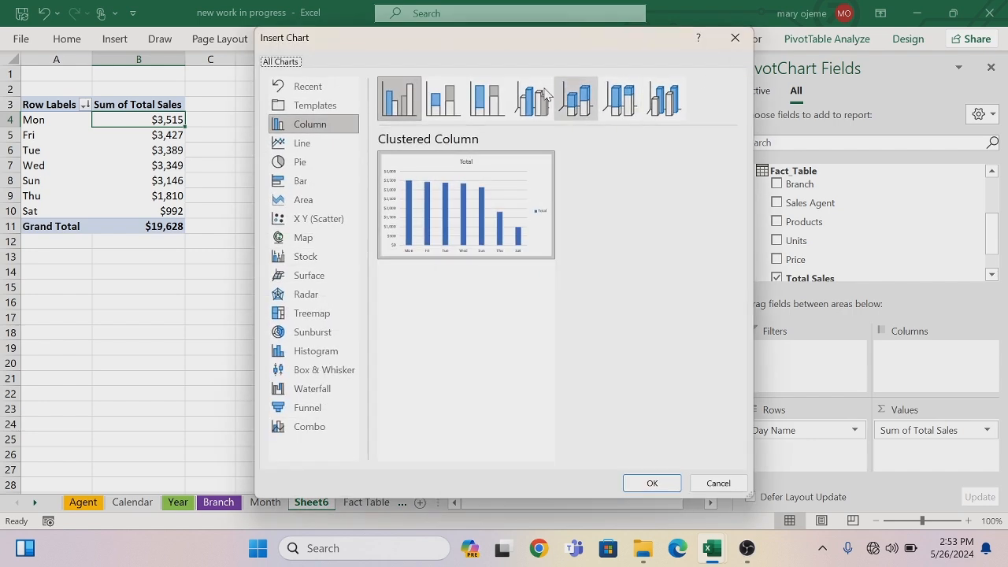
left_click(636, 487)
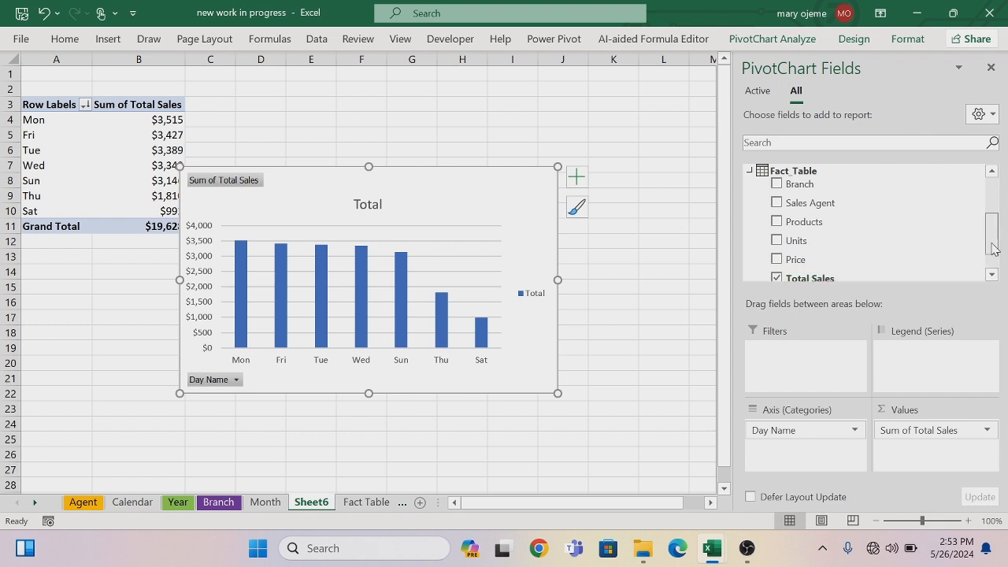
Remove the primary vertical axis, chart title, gridlines and legend from the day chart
scroll(994, 249, "down", 2)
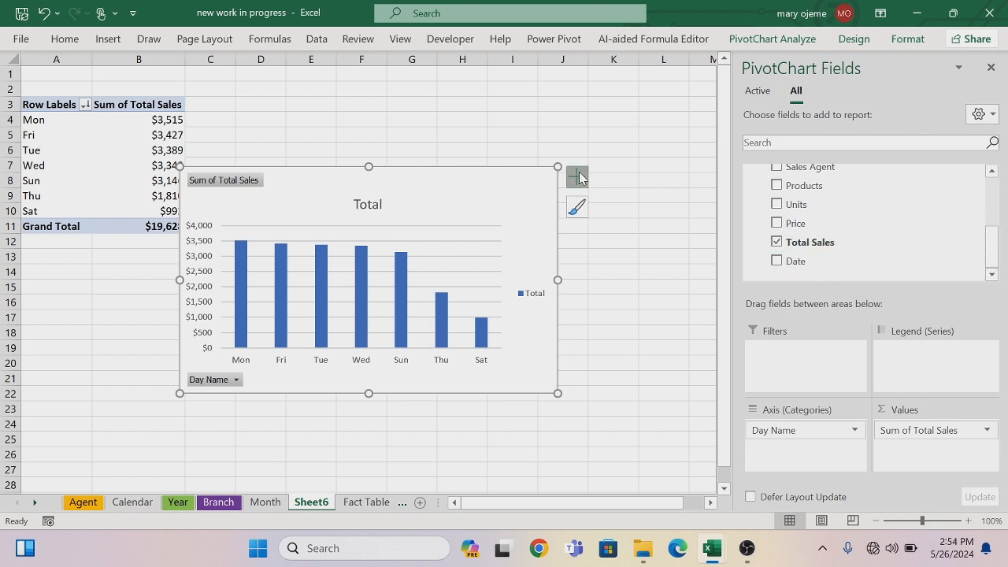
left_click(577, 176)
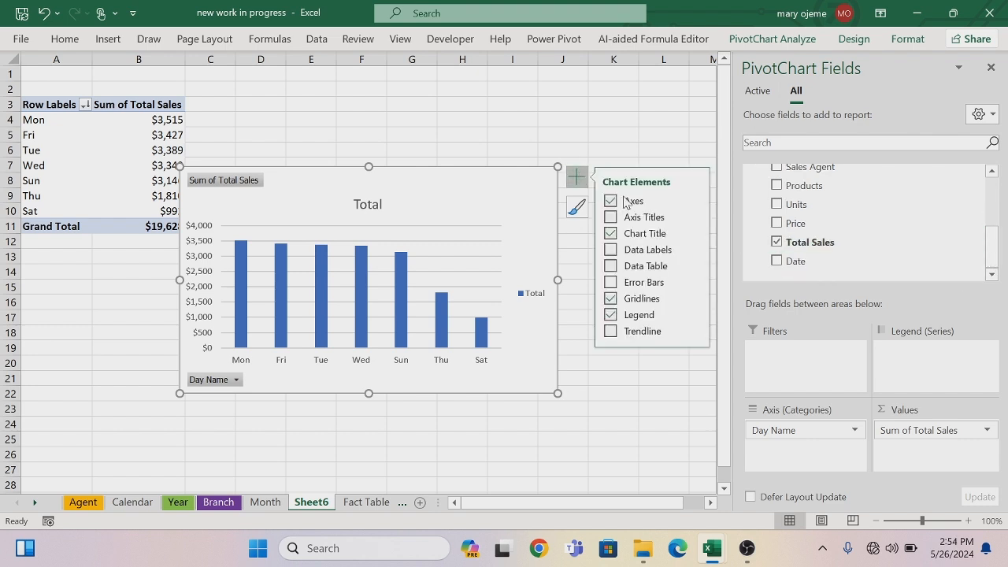
left_click(693, 202)
left_click(722, 224)
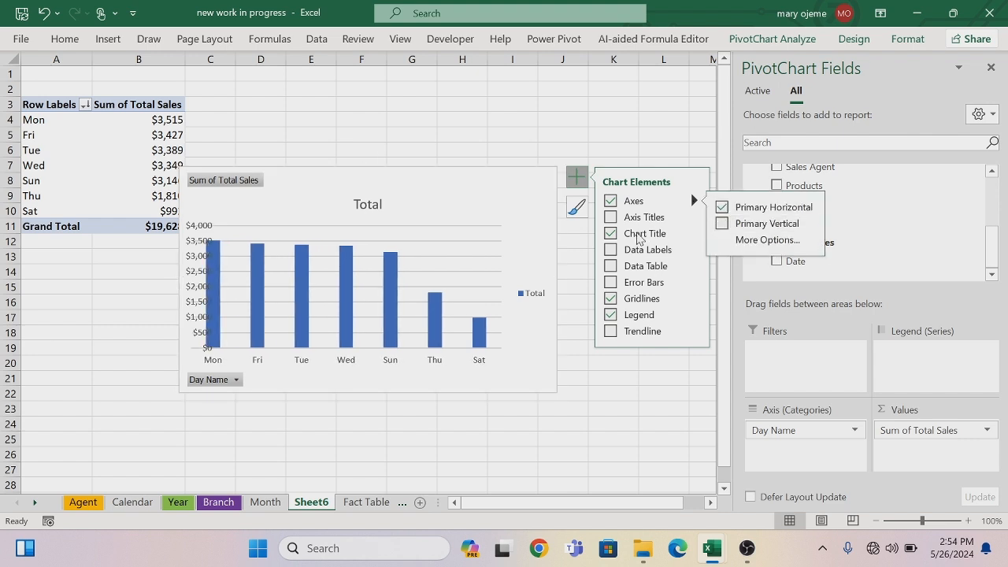
left_click(611, 233)
left_click(610, 298)
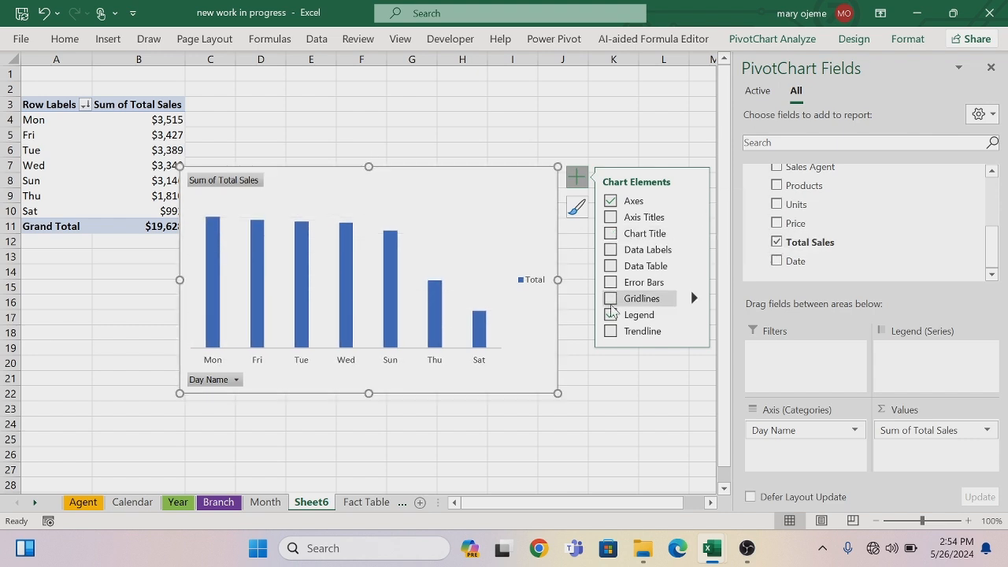
left_click(610, 314)
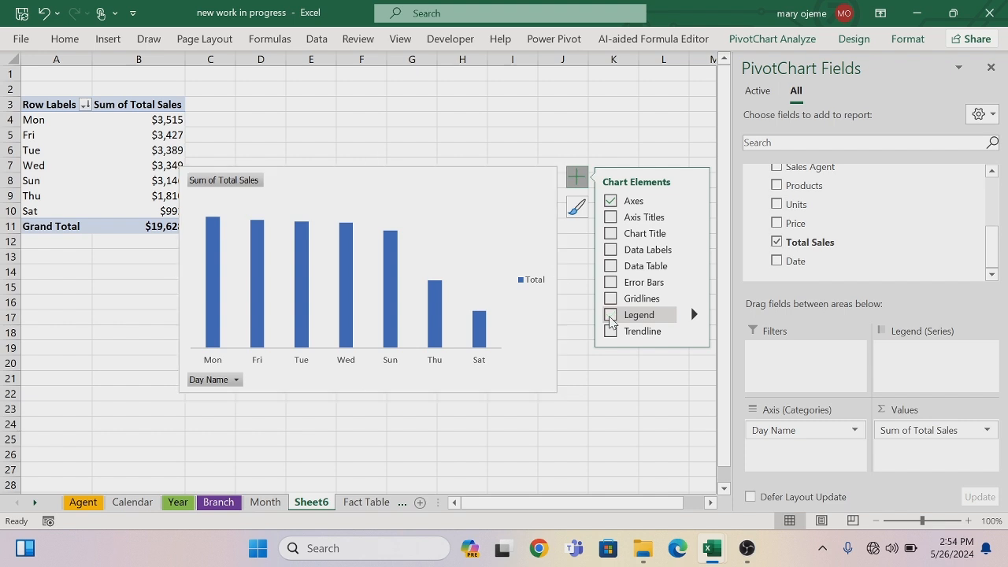
Set the day chart's horizontal axis to No Outline
right_click(448, 354)
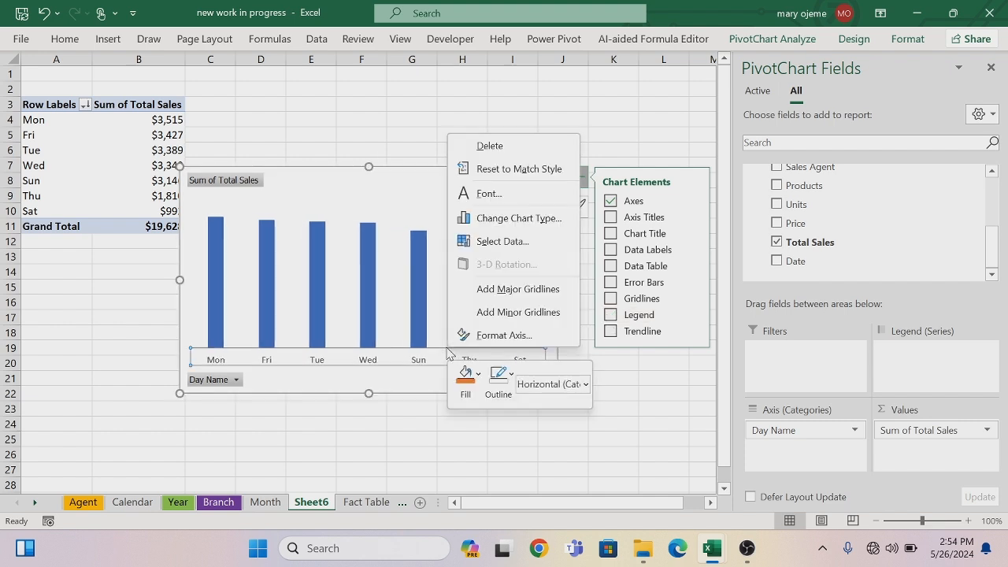
left_click(510, 375)
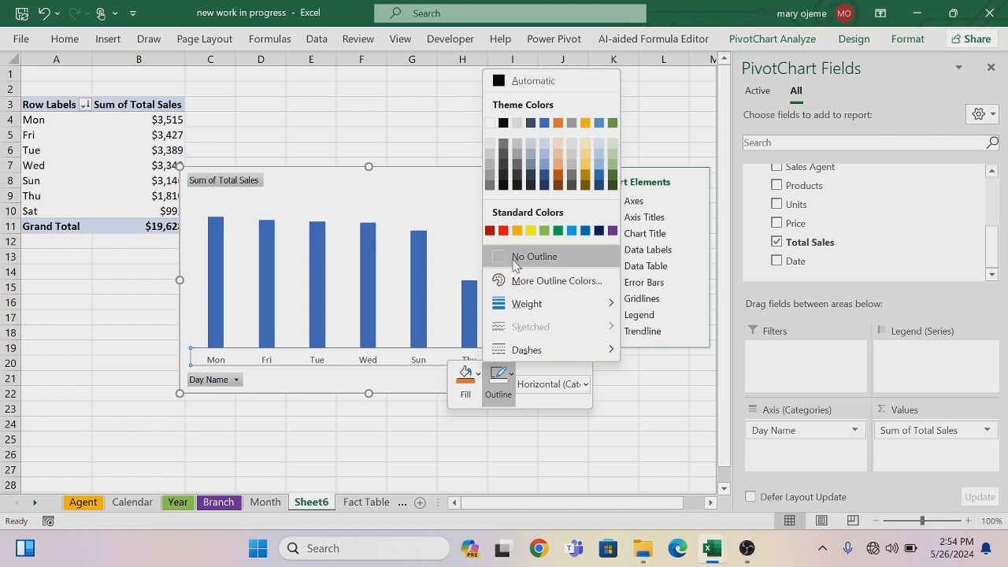
left_click(504, 258)
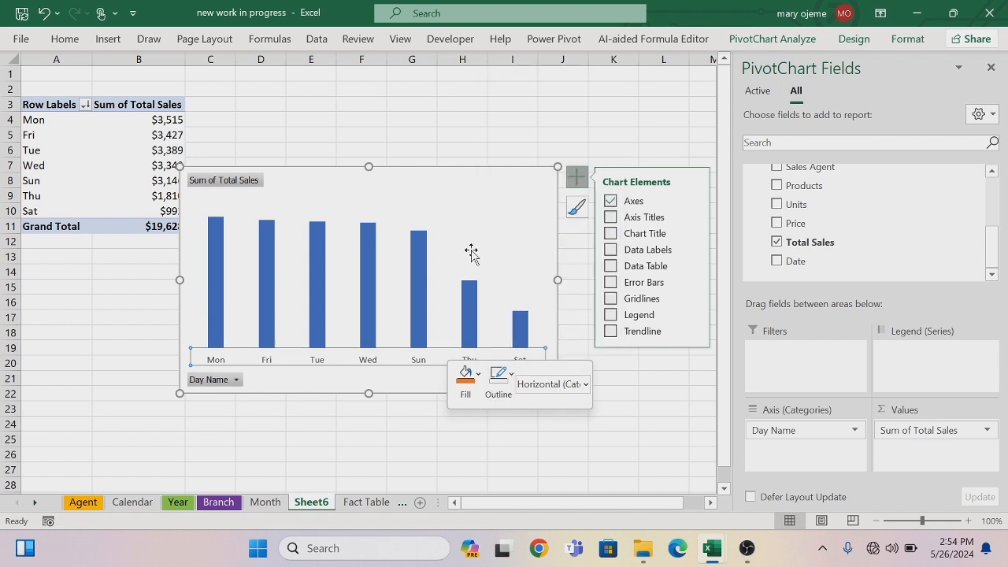
Hide all field buttons on the day chart and move the chart clear of the PivotTable's values
right_click(223, 187)
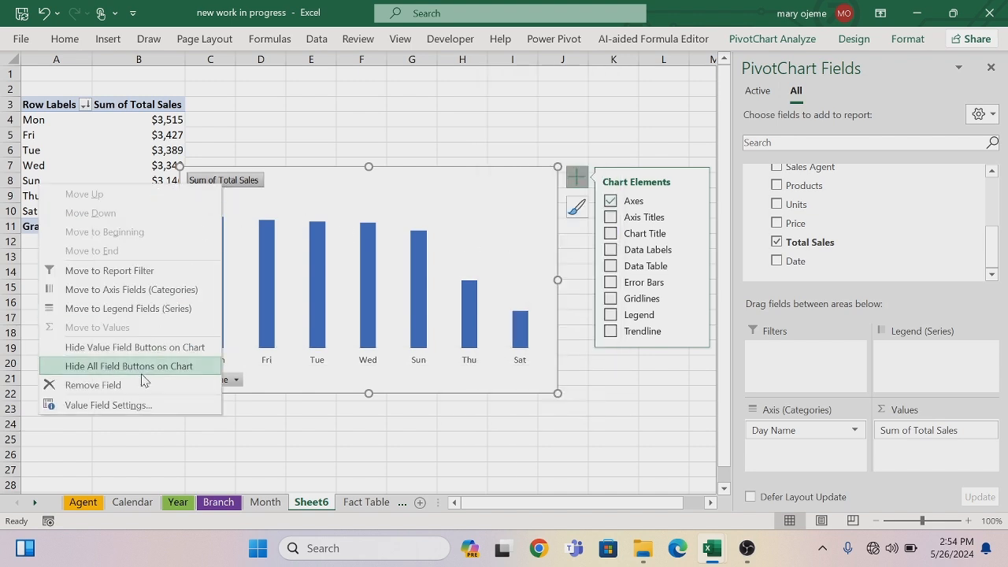
left_click(144, 366)
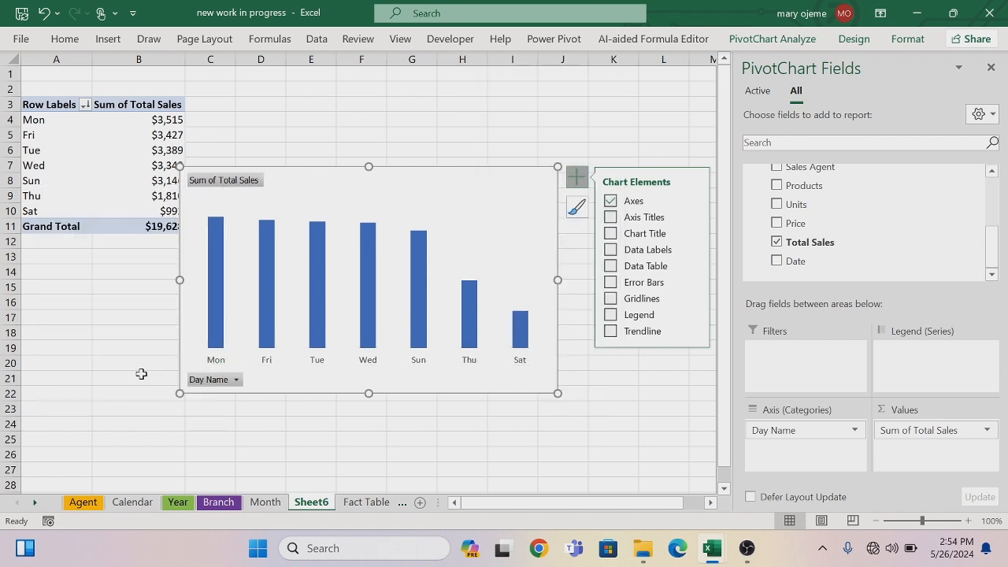
left_click(389, 139)
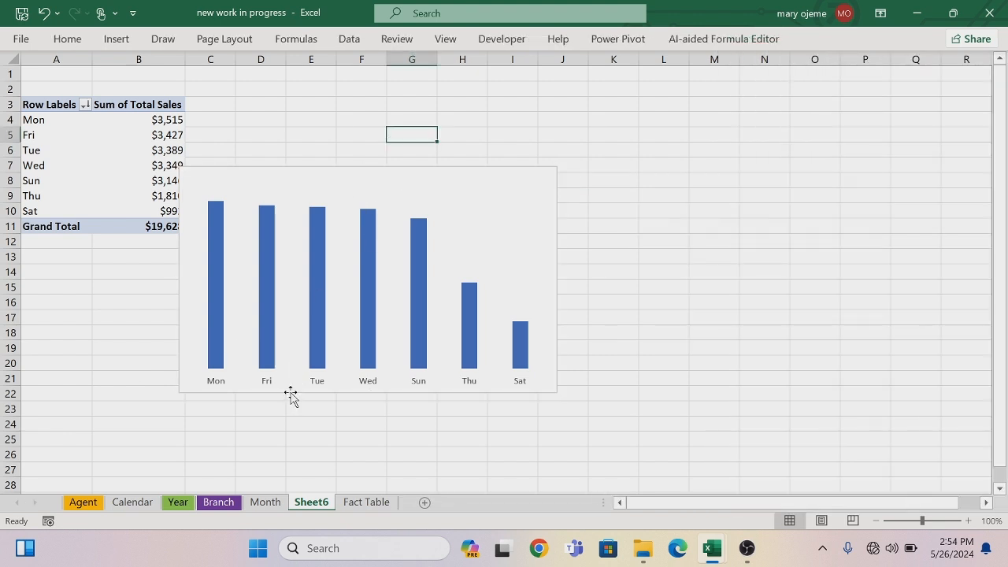
left_click_drag(298, 378, 326, 331)
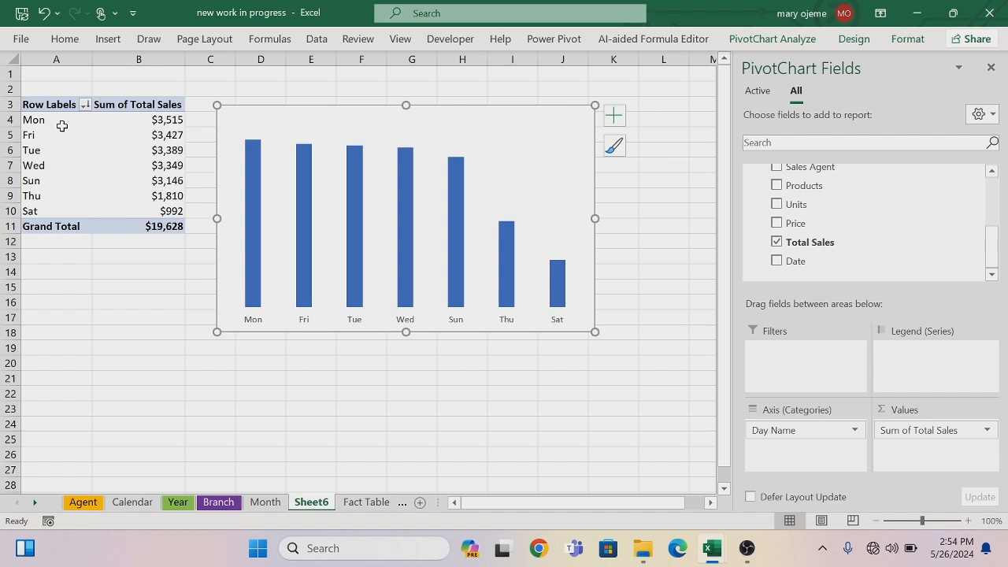
Add the Fact_Table Branch field to the day PivotTable's columns and move the chart below the widened table
left_click(60, 122)
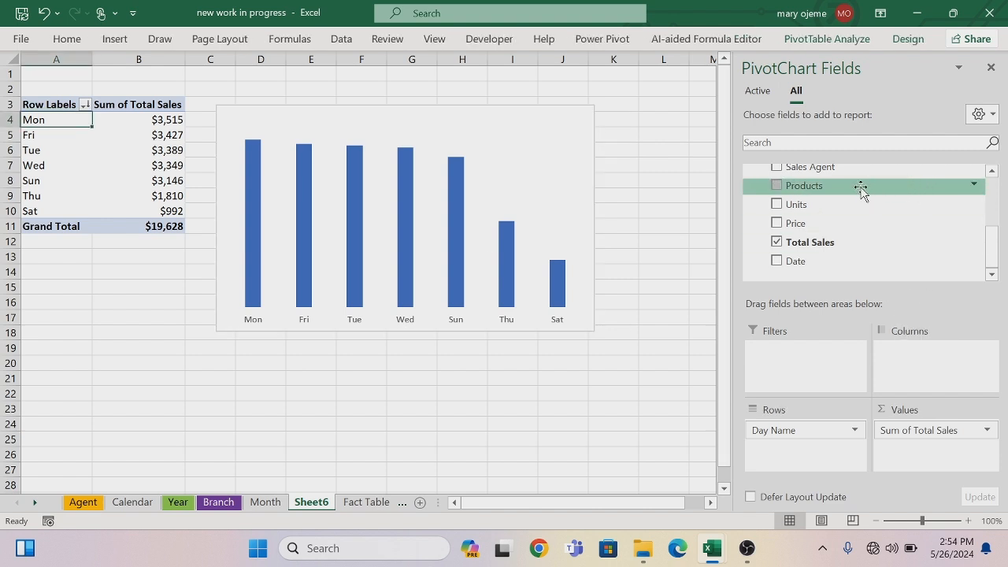
left_click_drag(992, 248, 992, 223)
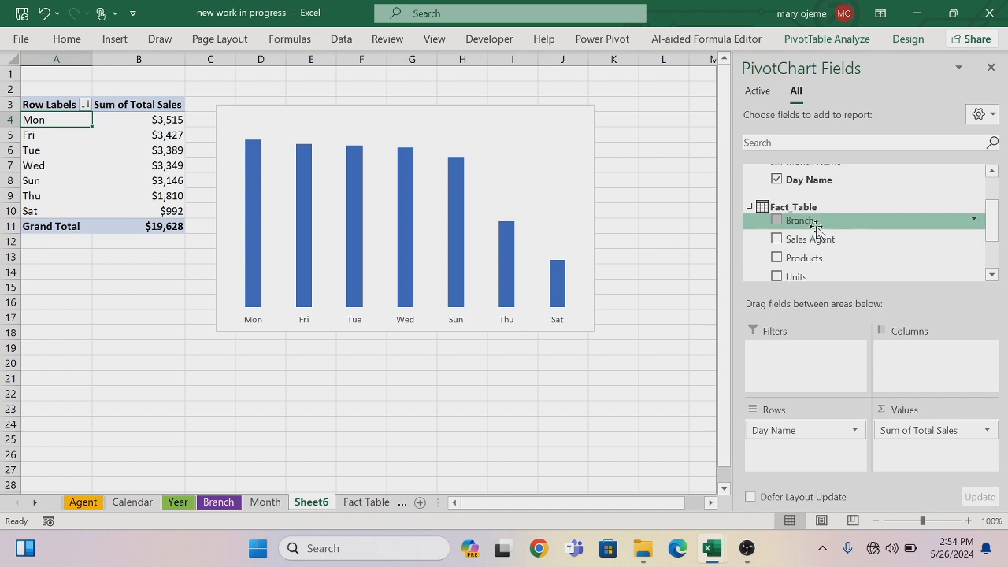
left_click_drag(811, 227, 923, 372)
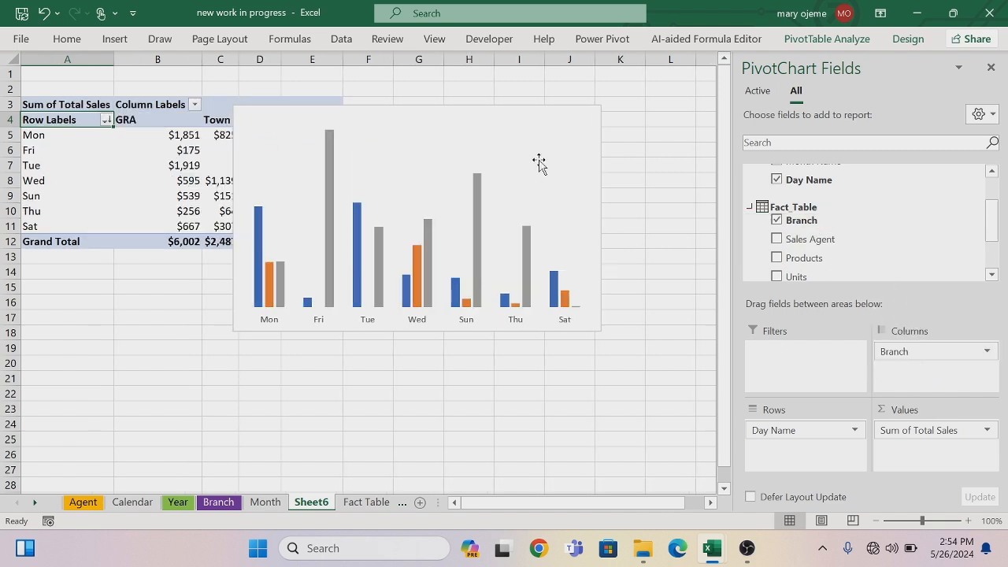
left_click_drag(530, 107, 523, 285)
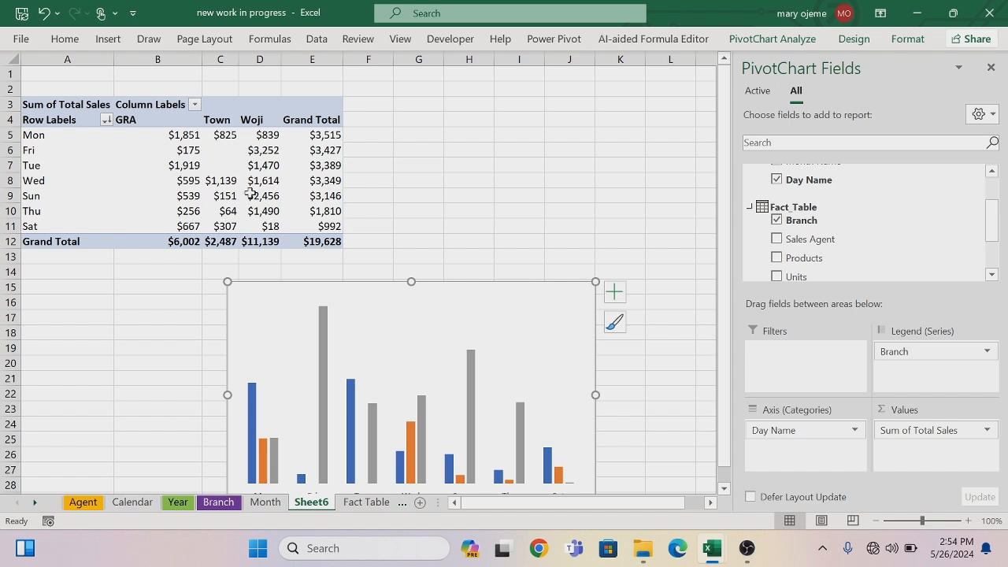
Move the pivot chart up beneath the pivot table and remove the Branch field from its legend
left_click(270, 296)
left_click(386, 268)
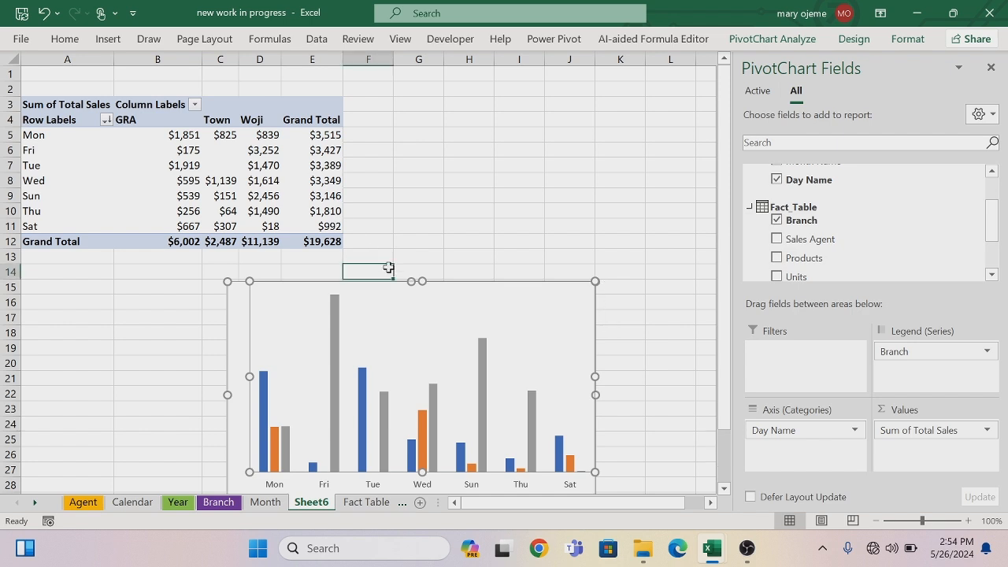
left_click_drag(450, 285, 406, 264)
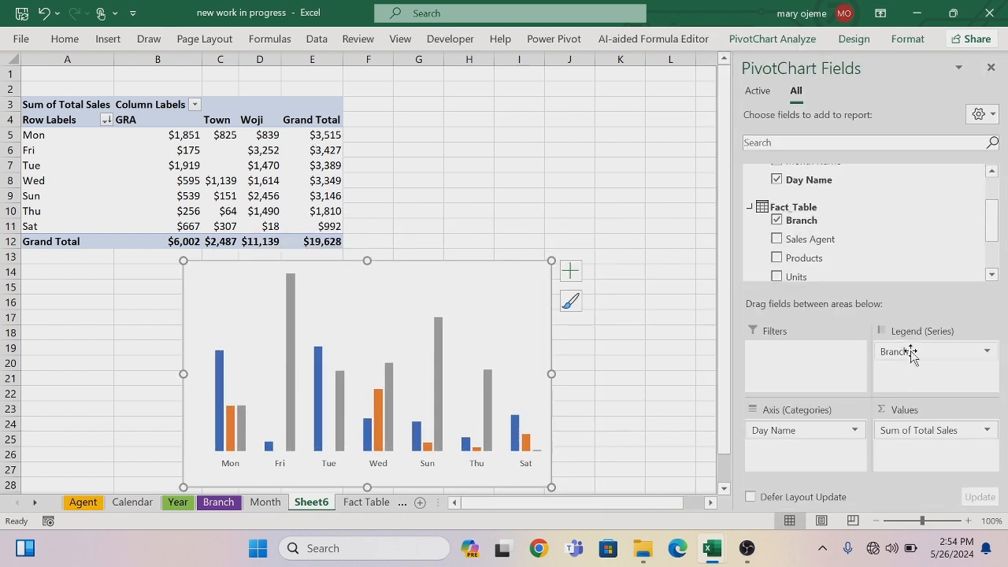
left_click_drag(895, 353, 596, 210)
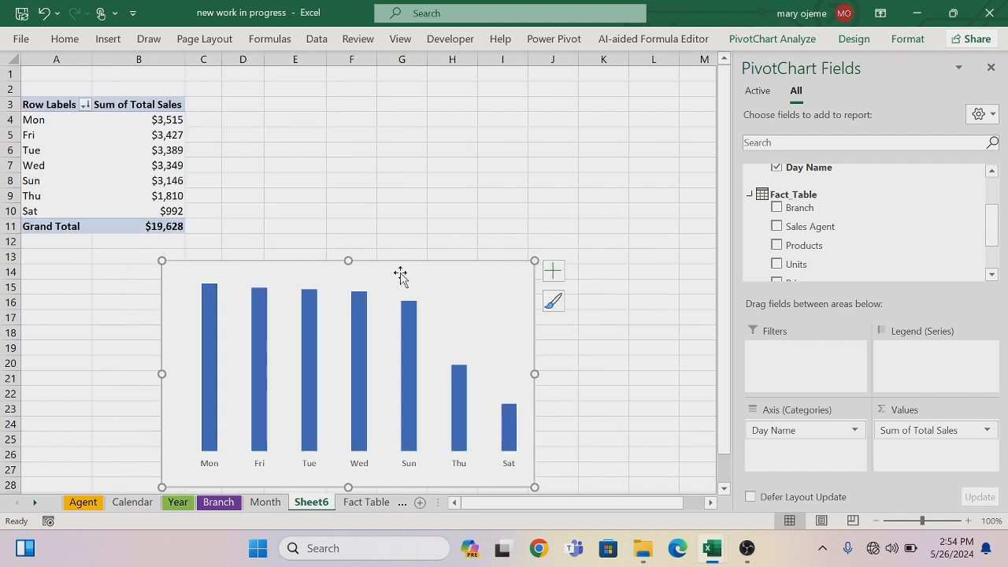
Add data labels to the sales-by-day column chart and reposition it beside the pivot table
left_click(400, 275)
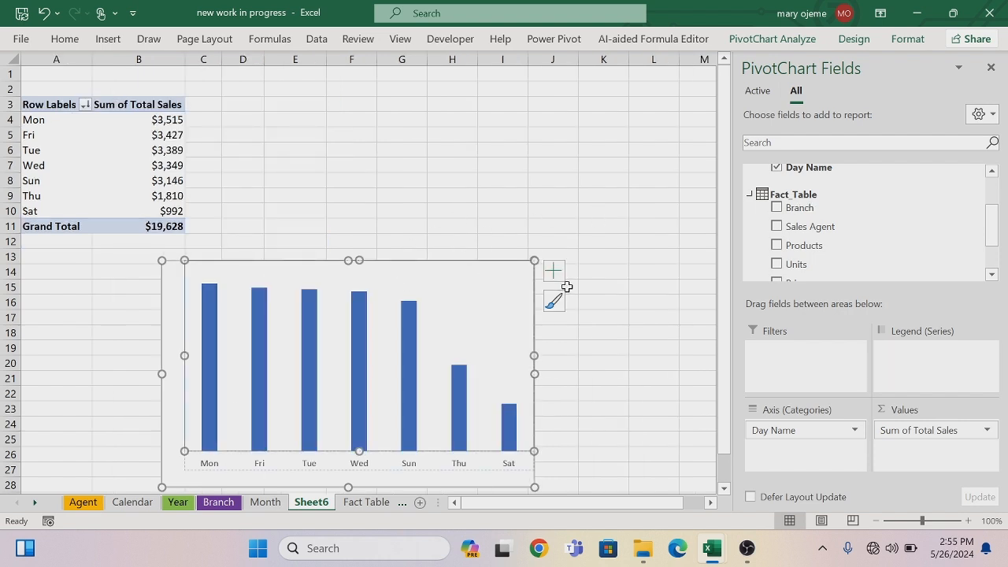
left_click(549, 273)
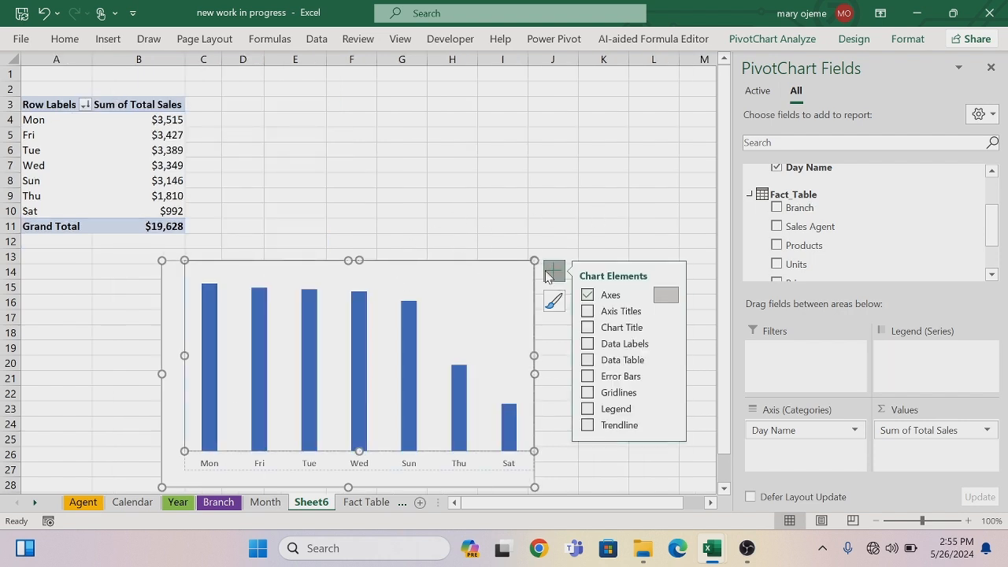
left_click(586, 344)
left_click(434, 201)
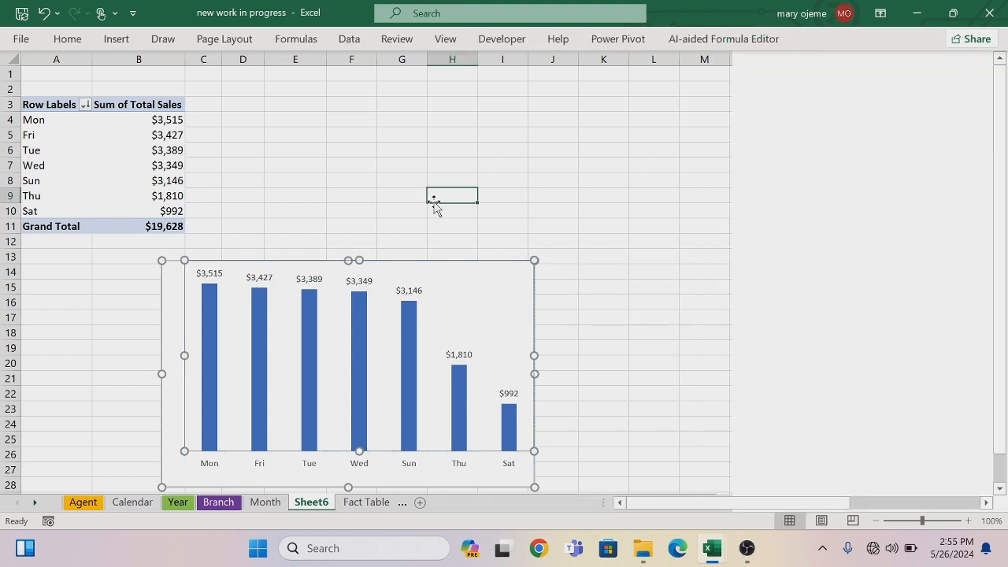
left_click_drag(310, 486, 389, 359)
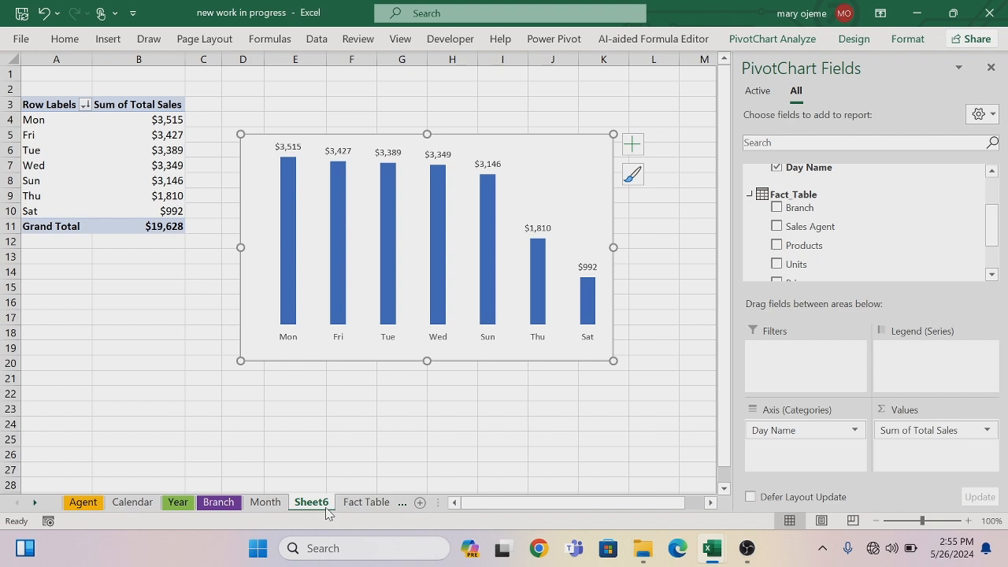
Rename the Sheet6 worksheet as Day
double_click(325, 502)
key("BackSpace")
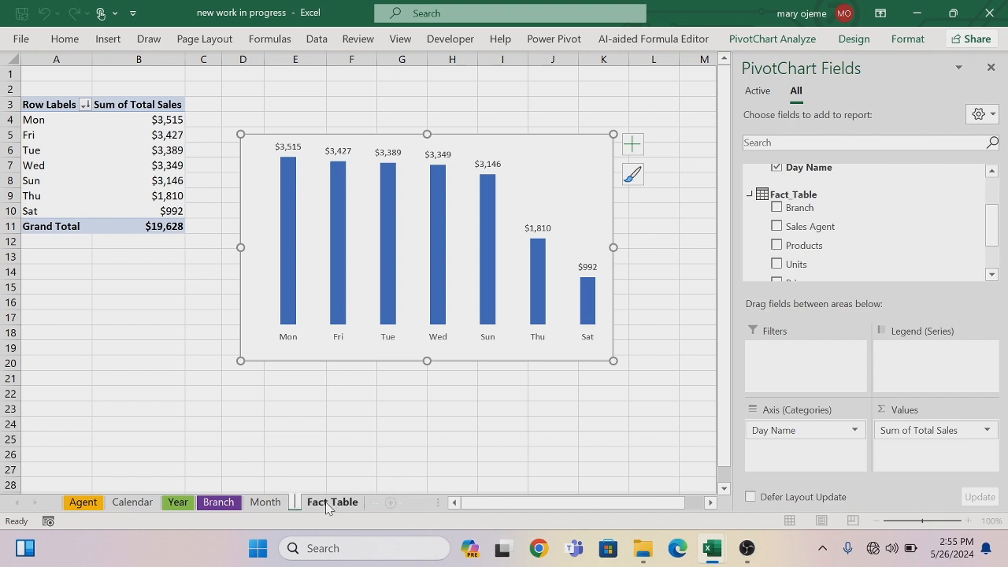
type("Day")
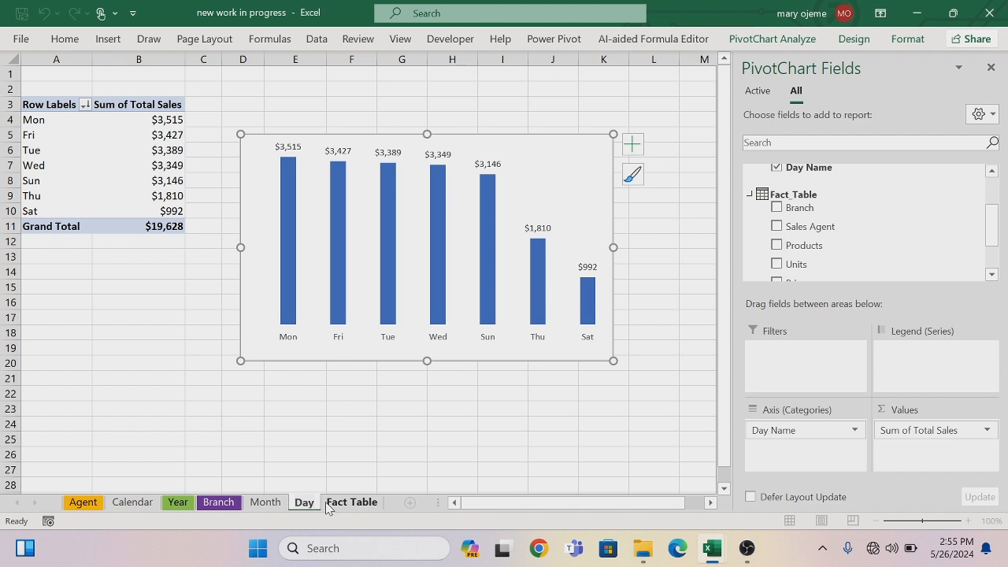
key("Return")
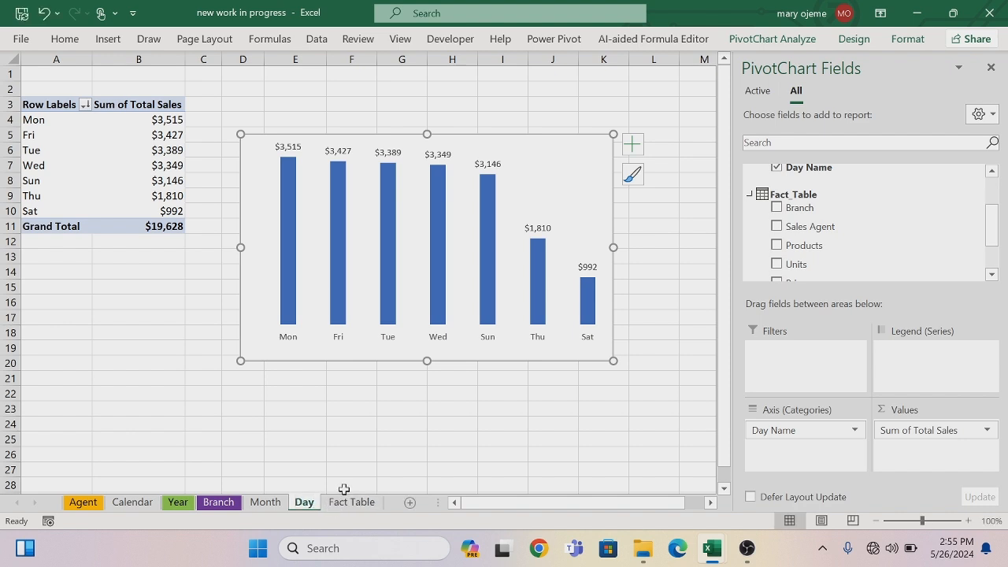
Color the Month sheet tab standard light blue and the Day sheet tab theme blue-gray
right_click(266, 502)
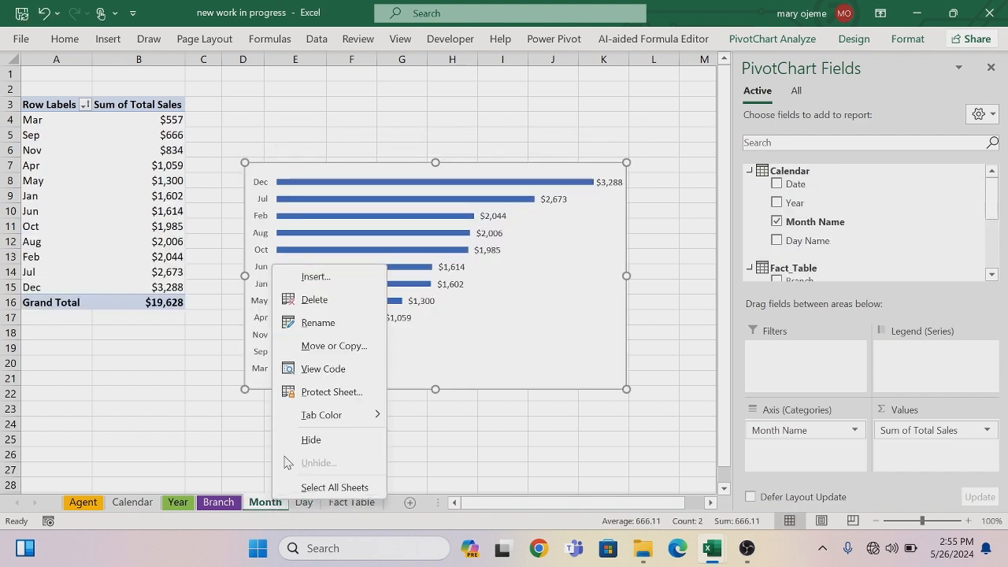
mouse_move(319, 418)
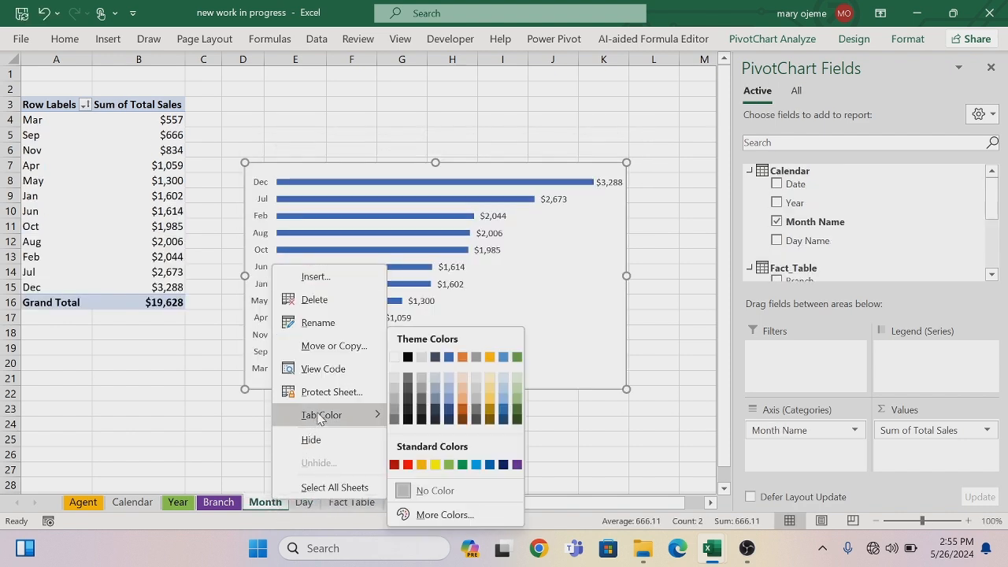
left_click(475, 465)
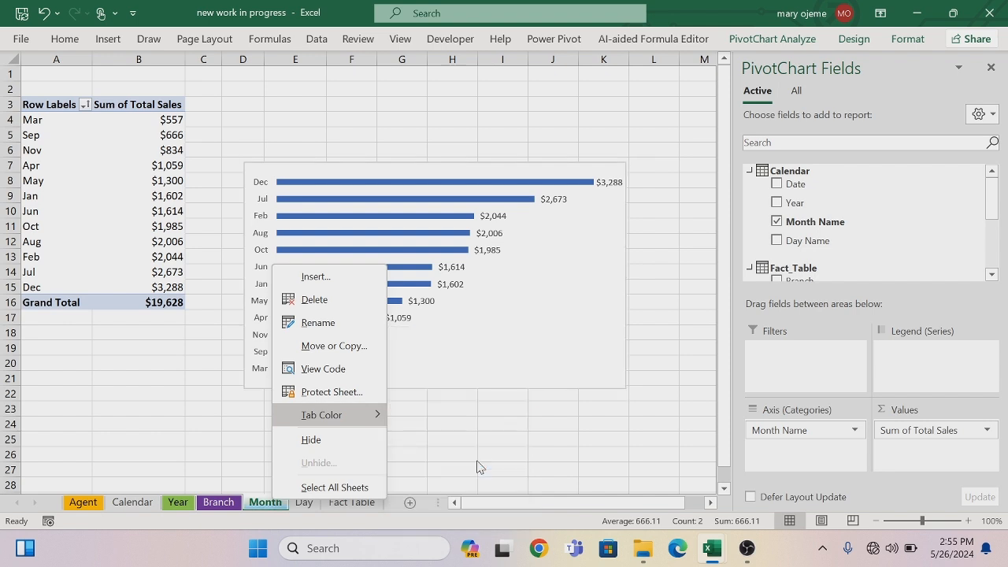
right_click(306, 505)
mouse_move(372, 426)
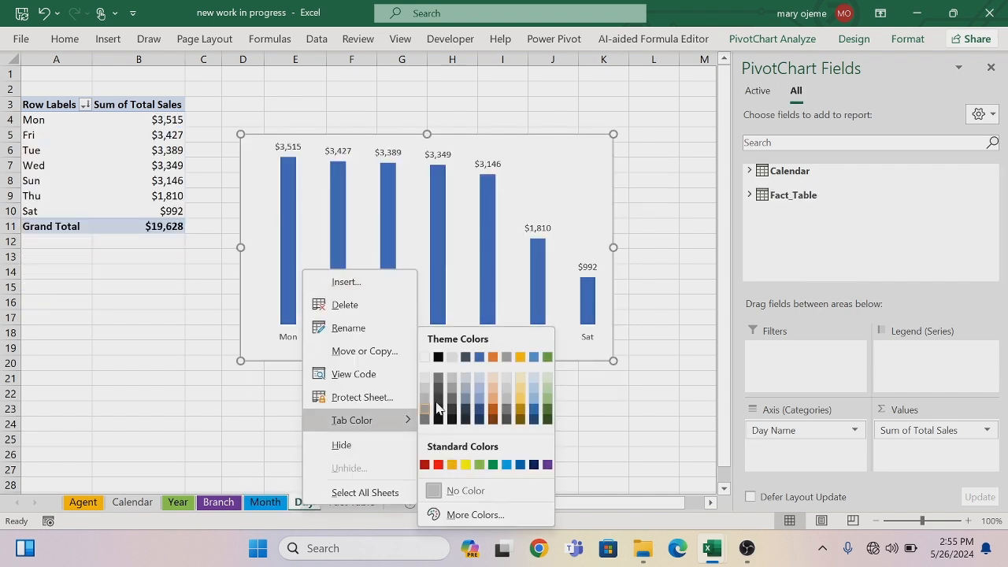
left_click(466, 359)
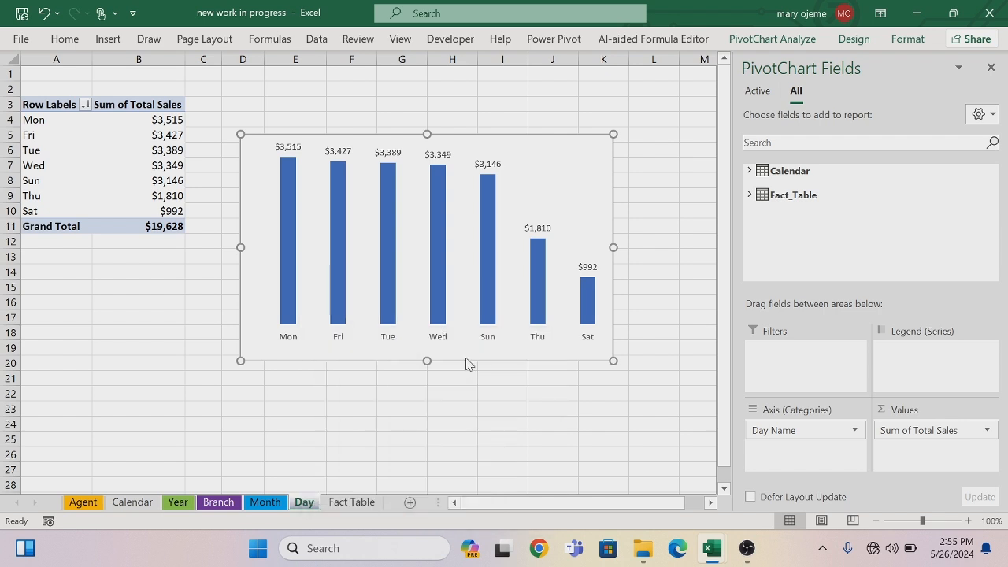
Create a PivotTable from Fact_Table on a new worksheet, adding the data to the Data Model
left_click(352, 502)
left_click(171, 246)
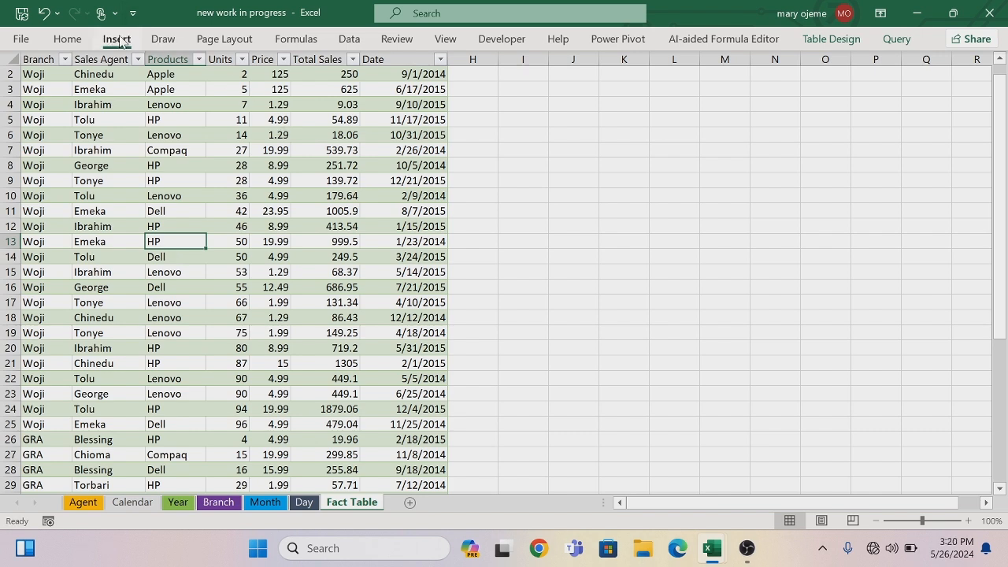
left_click(118, 40)
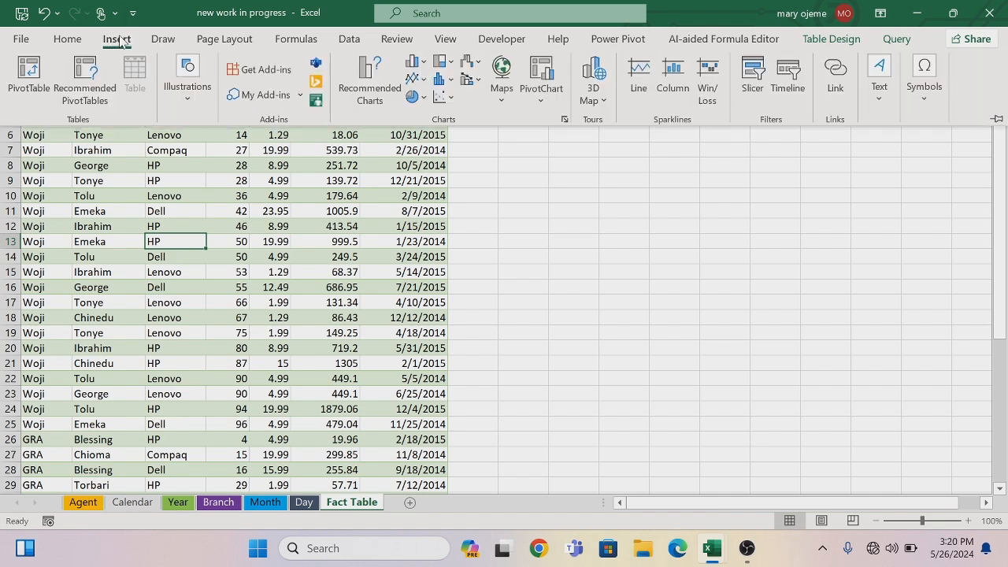
left_click(26, 75)
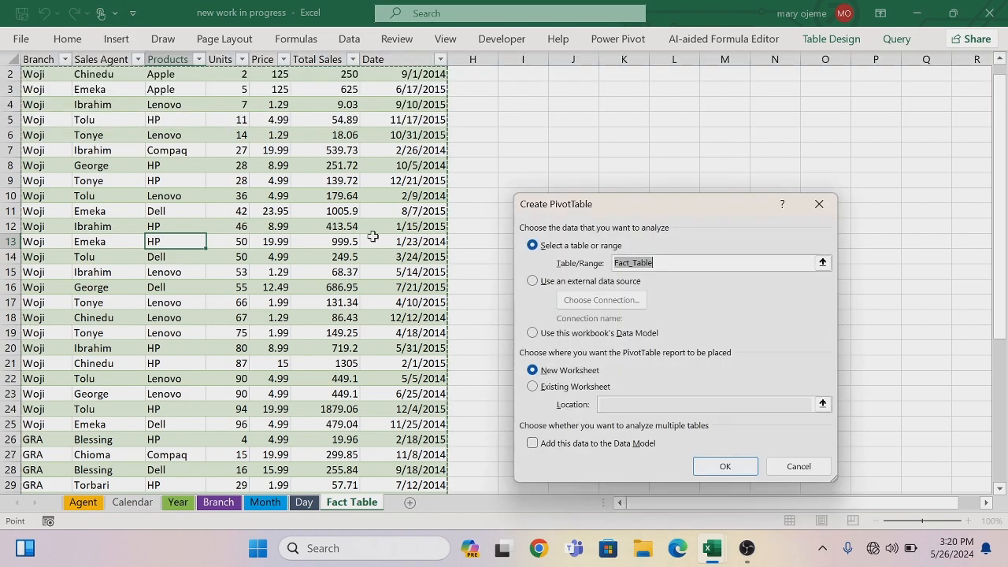
left_click(530, 446)
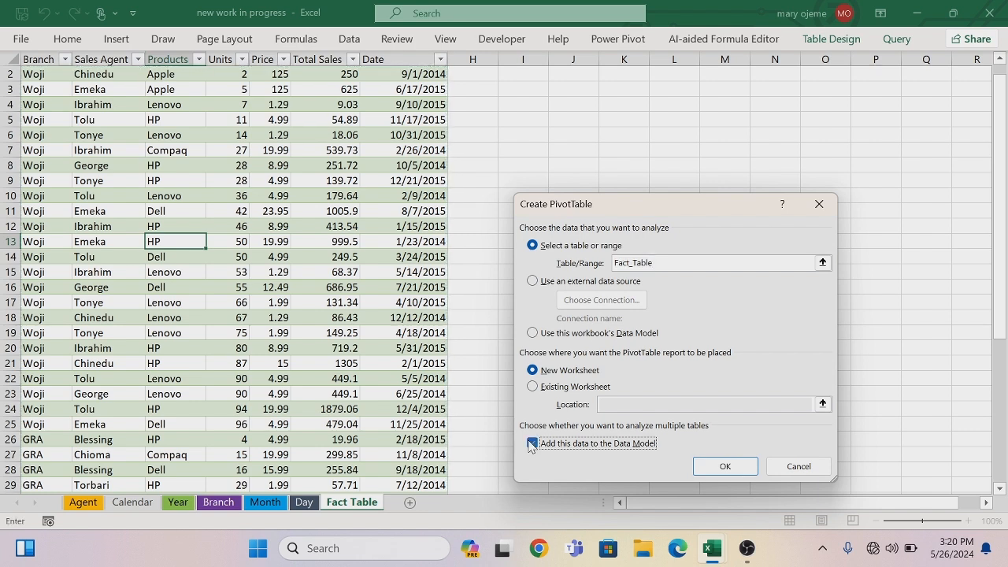
left_click(712, 465)
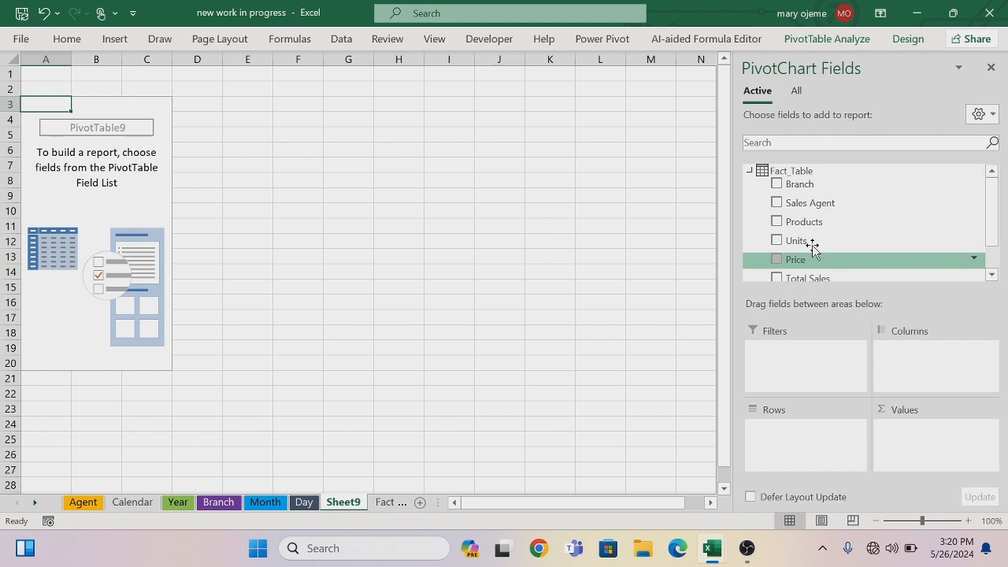
Place Products in the rows and Total Sales in the values of the new PivotTable
left_click_drag(812, 223, 789, 434)
left_click_drag(817, 277, 922, 434)
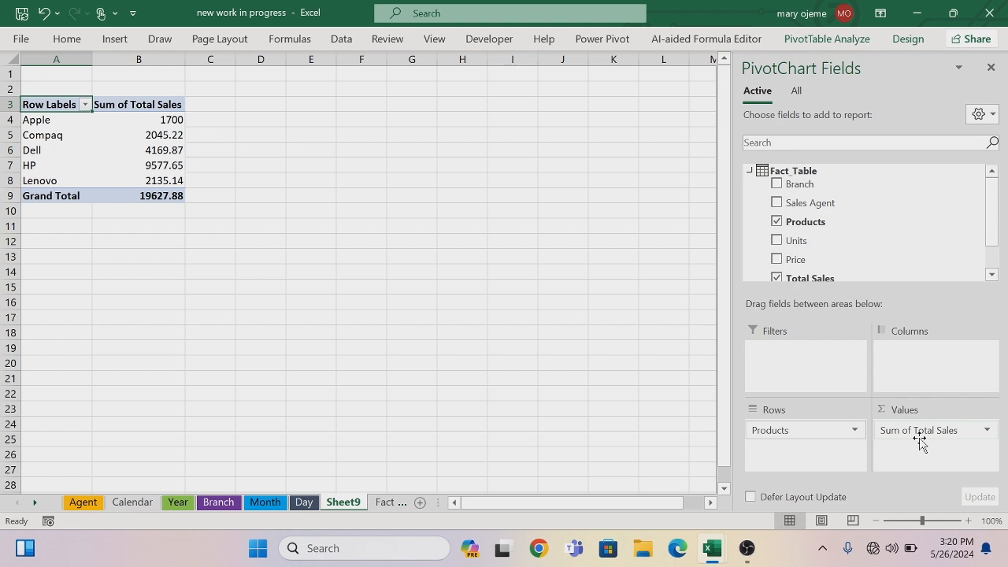
Format the Sum of Total Sales values as $ currency with no decimal places
left_click(164, 118)
right_click(164, 118)
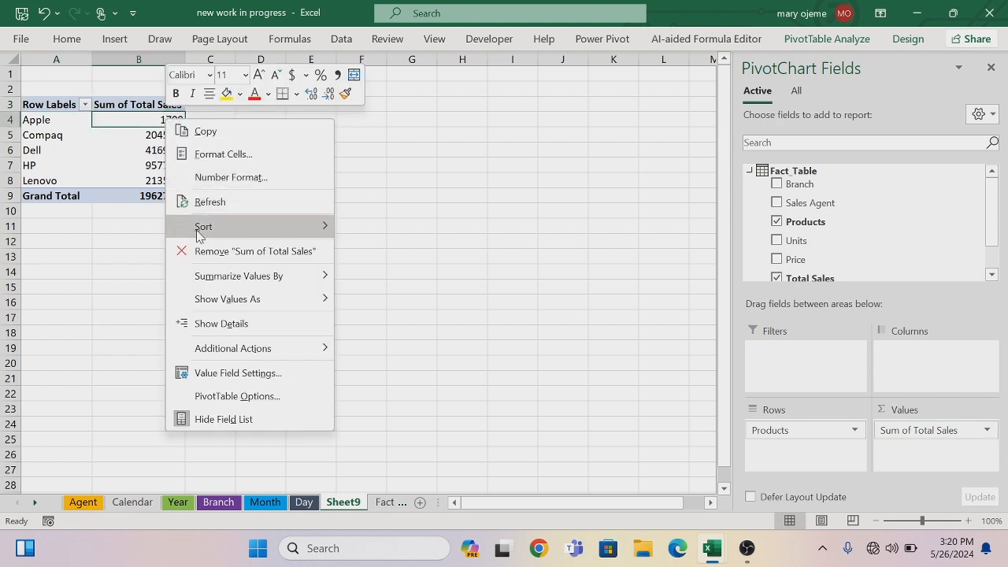
mouse_move(244, 267)
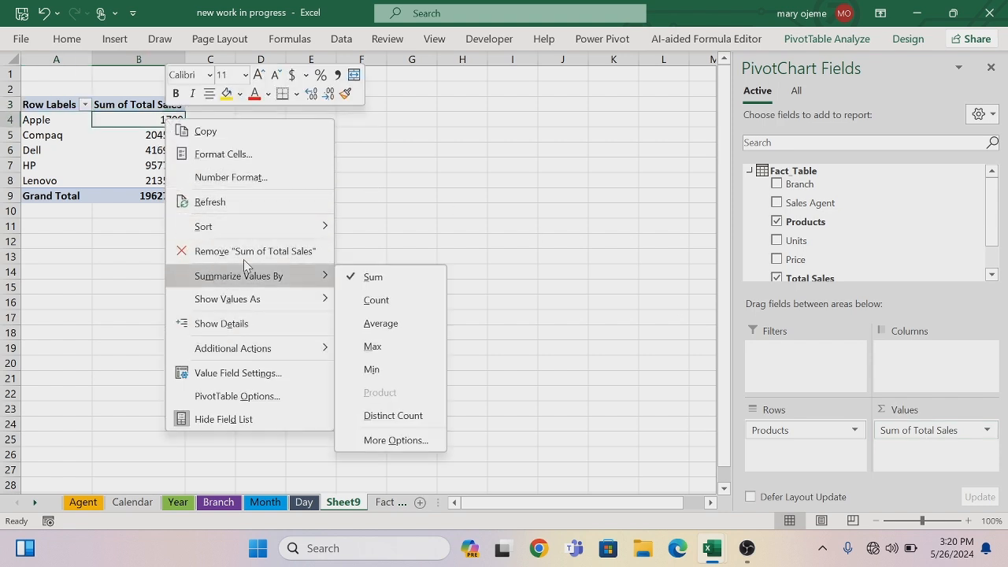
left_click(246, 179)
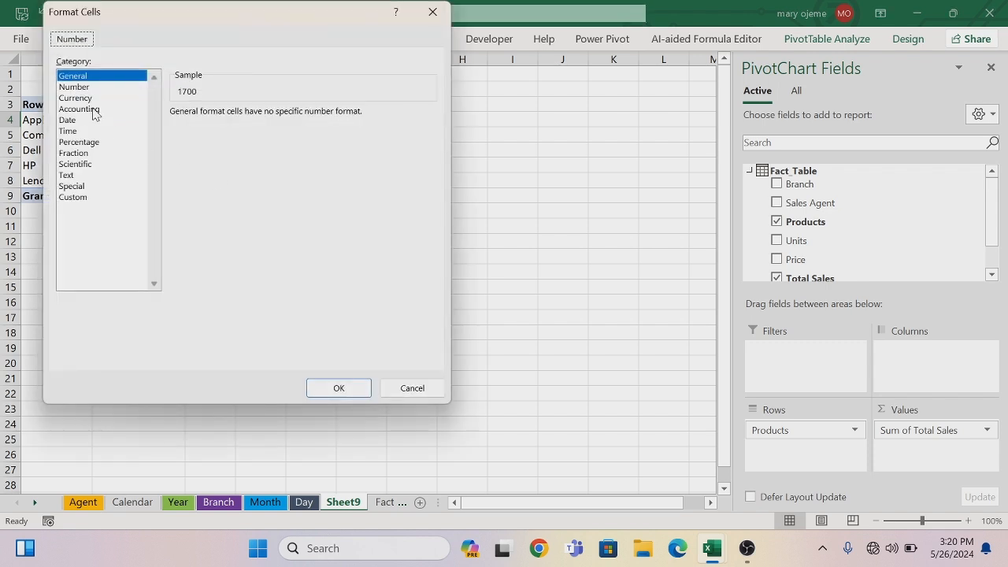
left_click(79, 97)
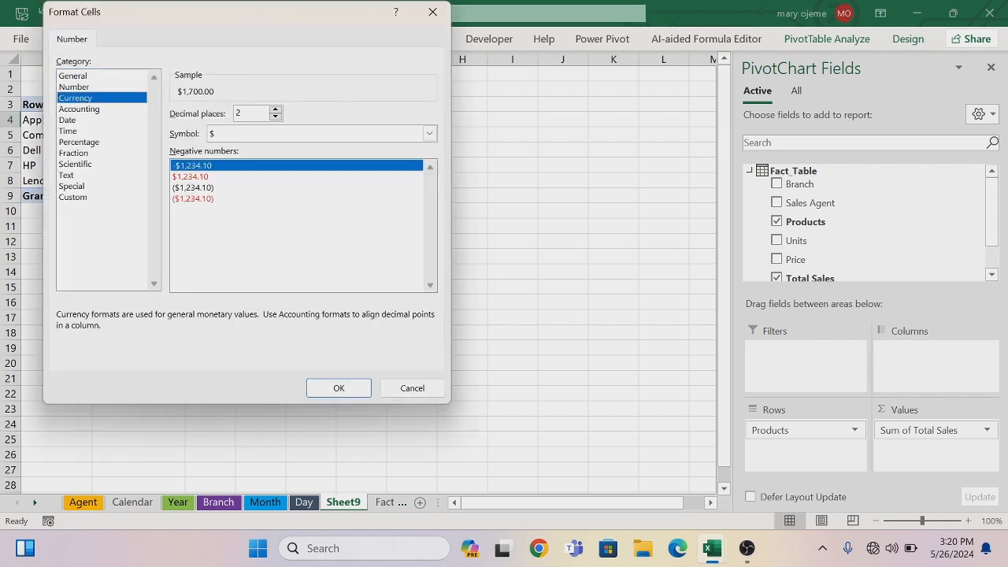
key("BackSpace")
left_click(341, 390)
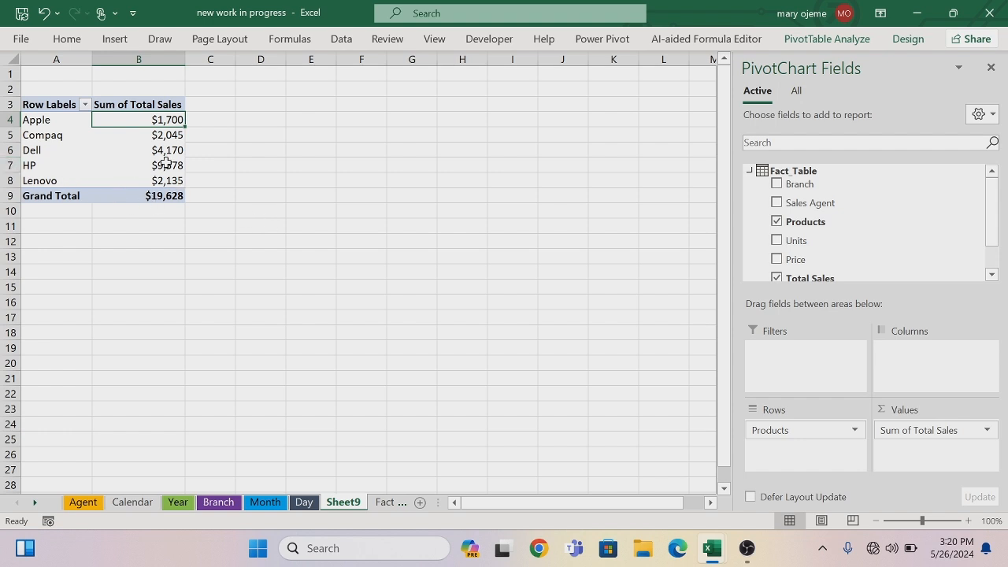
Split the product sales by Branch across the PivotTable columns for comparison and remove Branch again
mouse_move(177, 164)
left_click_drag(855, 185, 924, 358)
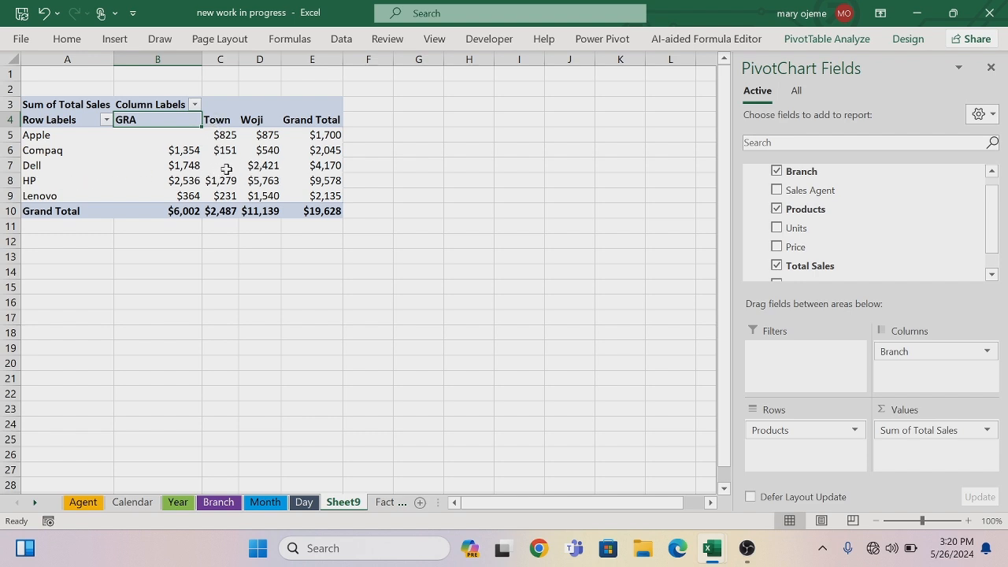
mouse_move(226, 166)
left_click_drag(902, 352, 670, 288)
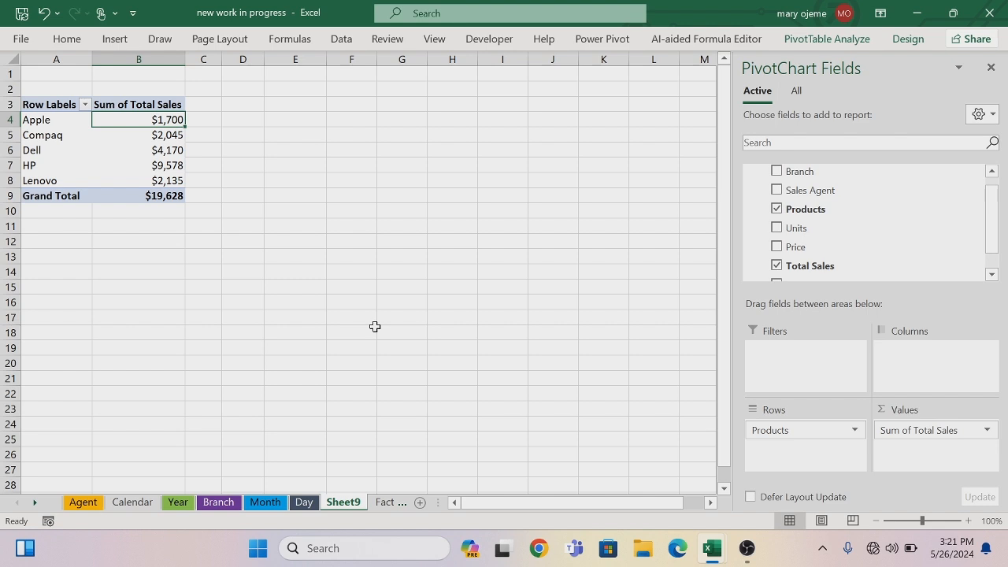
Link the product names below the PivotTable by entering =A4 in A13 and filling it down to A17
left_click(65, 260)
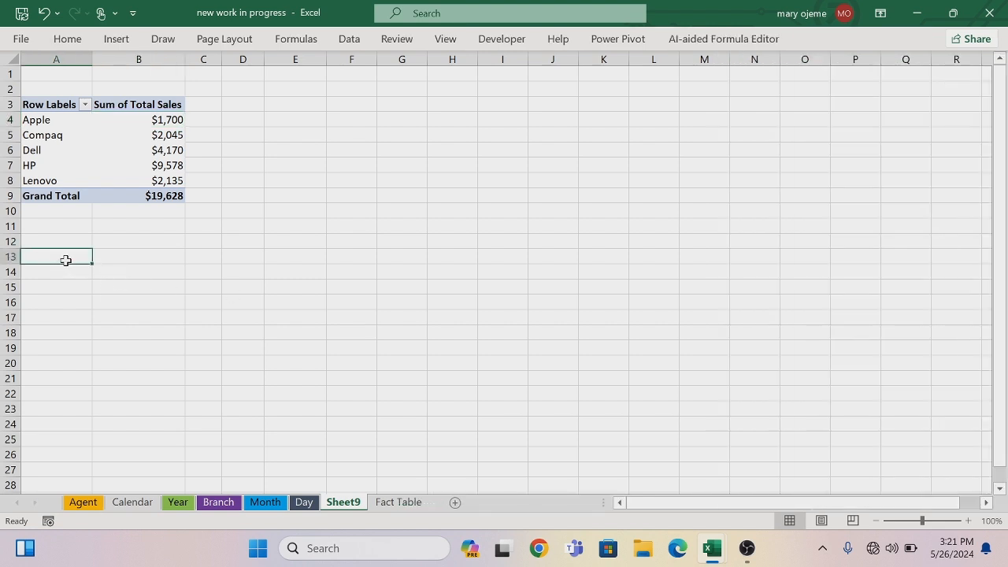
type("=")
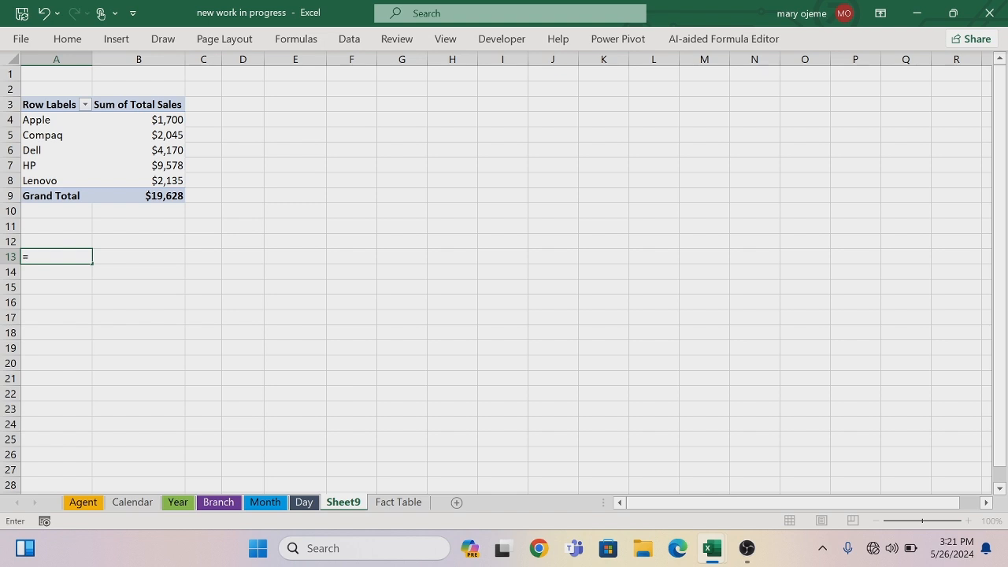
type("a4")
key("Return")
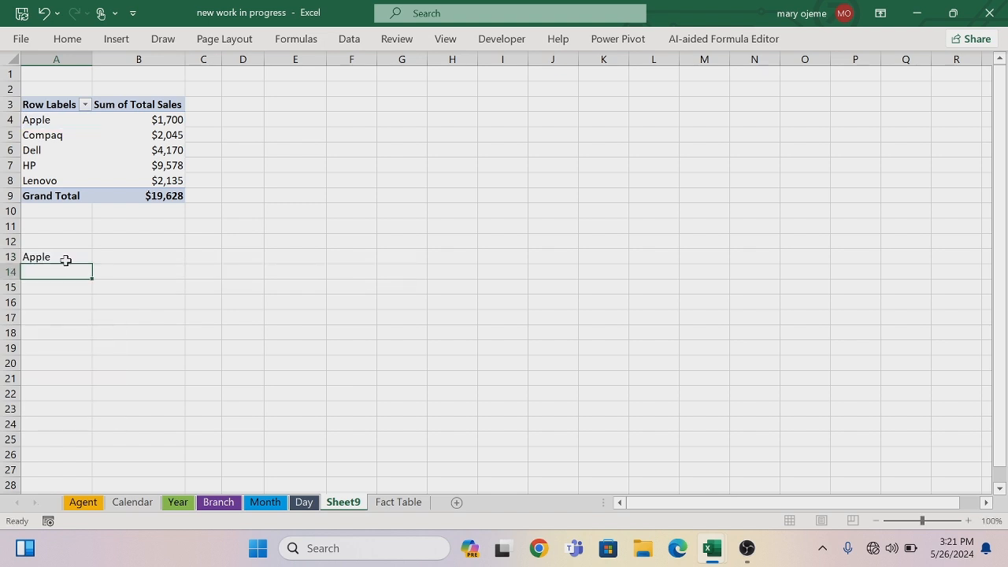
left_click(64, 256)
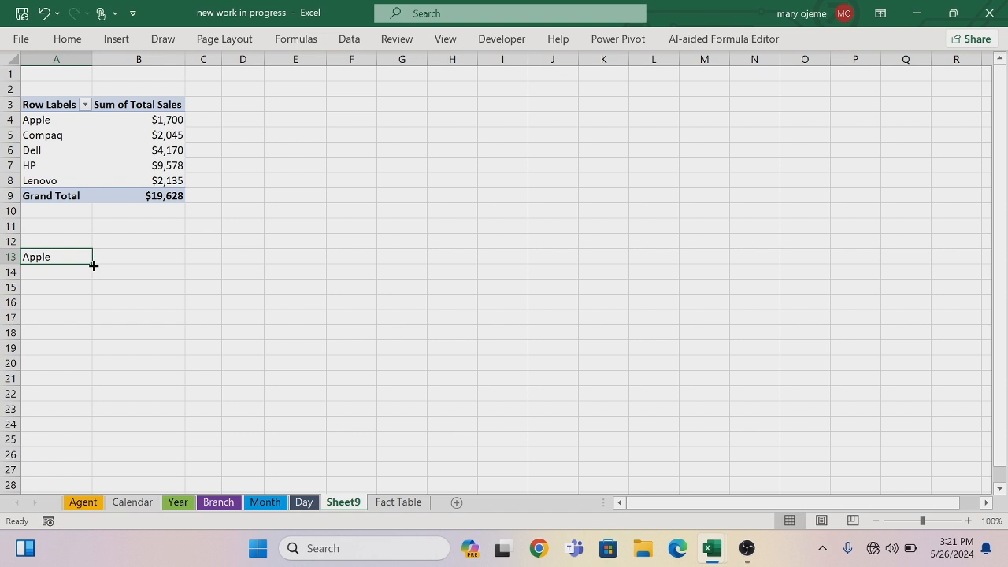
left_click_drag(93, 266, 92, 323)
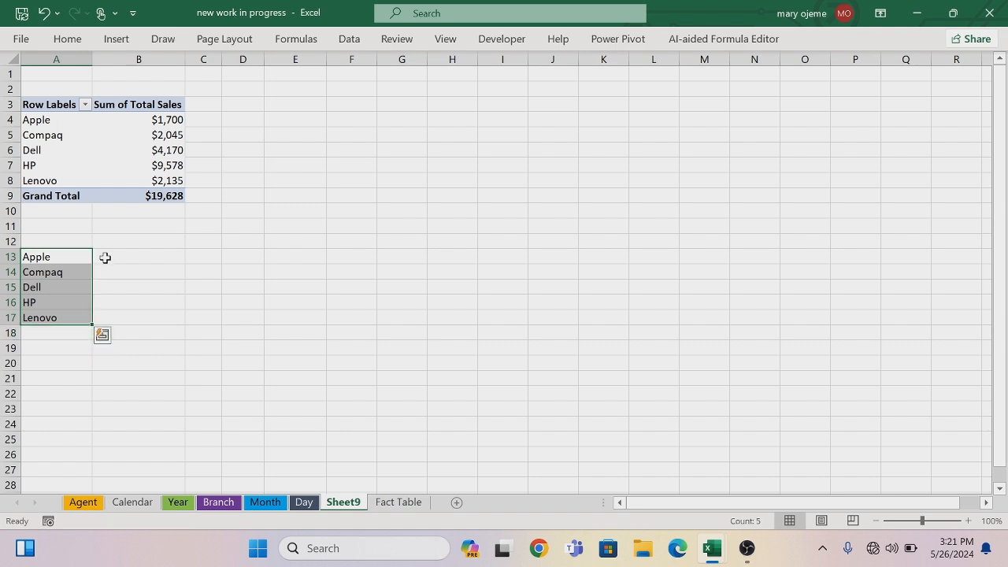
Link the sales amounts below the PivotTable by entering =B4 in B13 and filling it down to B17
left_click(104, 257)
type("=B4")
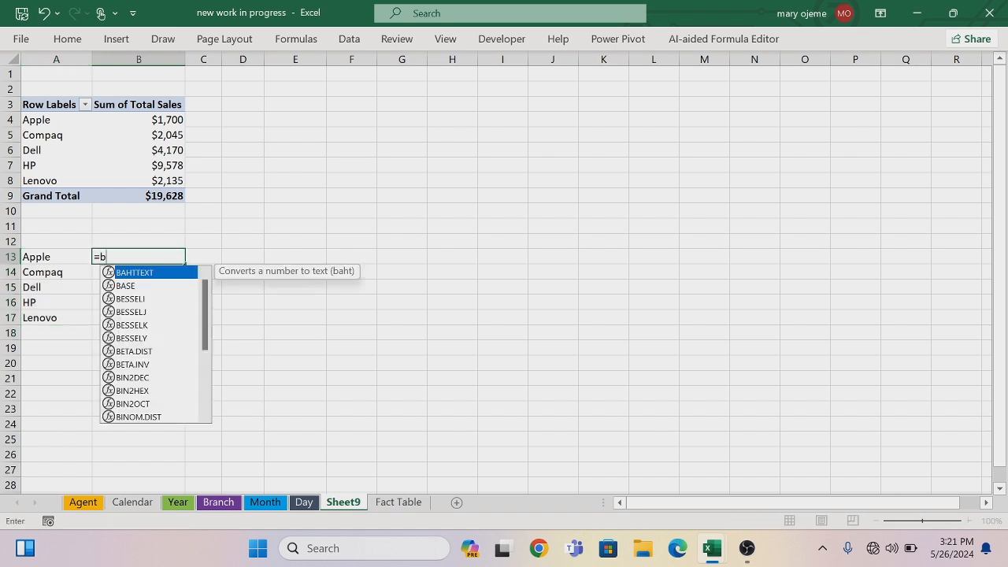
key("Return")
left_click(126, 259)
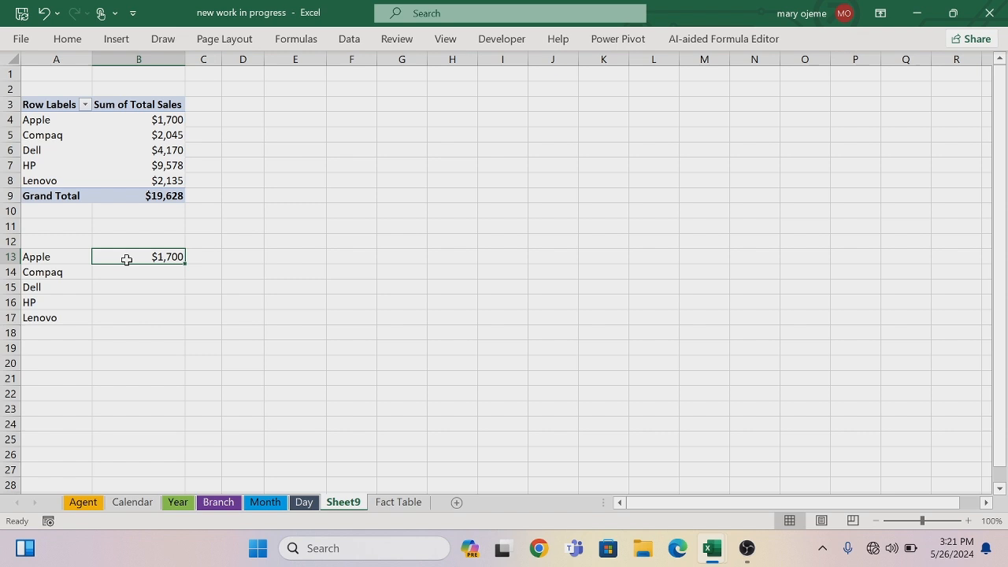
left_click_drag(185, 265, 180, 323)
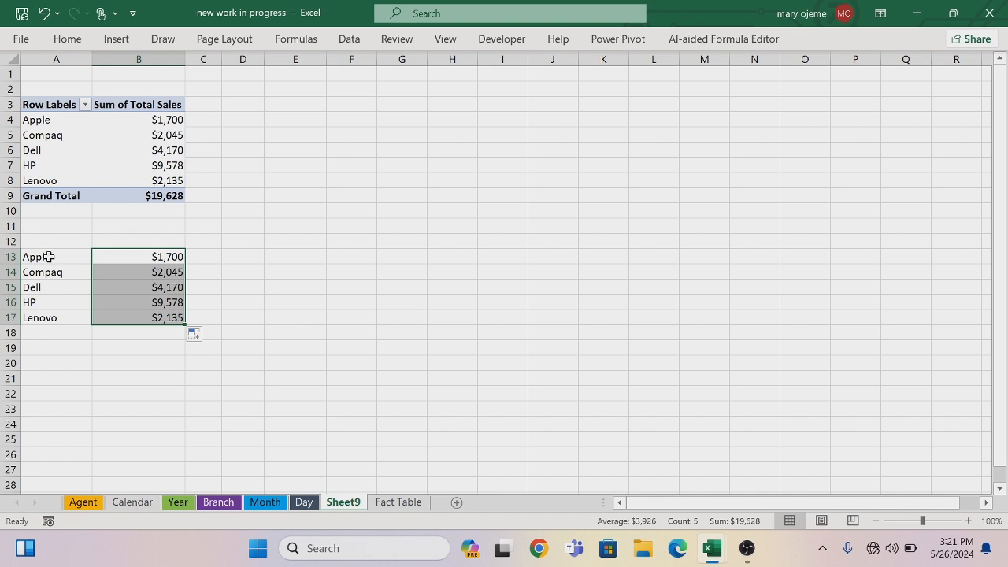
Insert a 2-D clustered column chart from the linked product and sales range A13:B17
left_click(126, 237)
left_click_drag(38, 257, 152, 317)
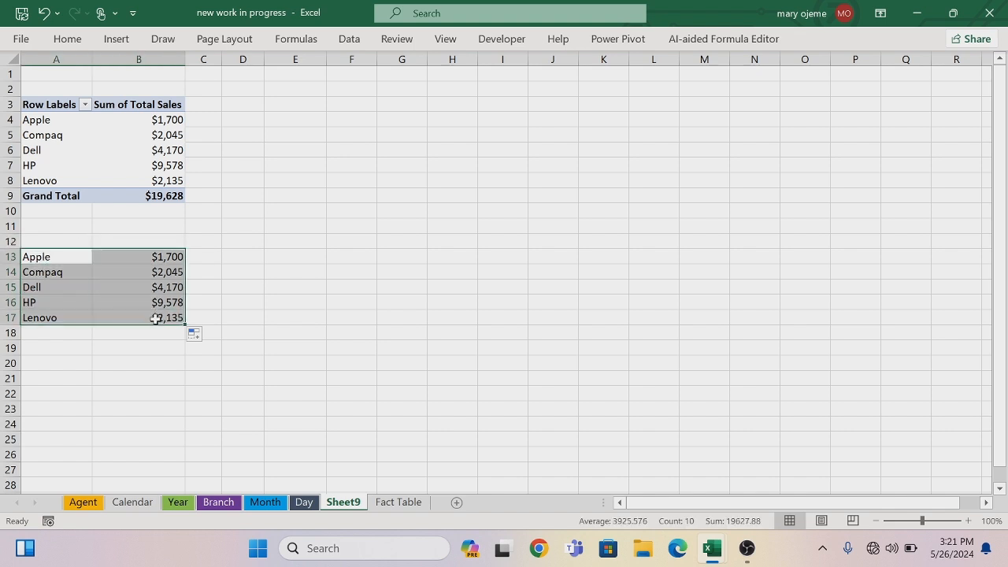
left_click(118, 44)
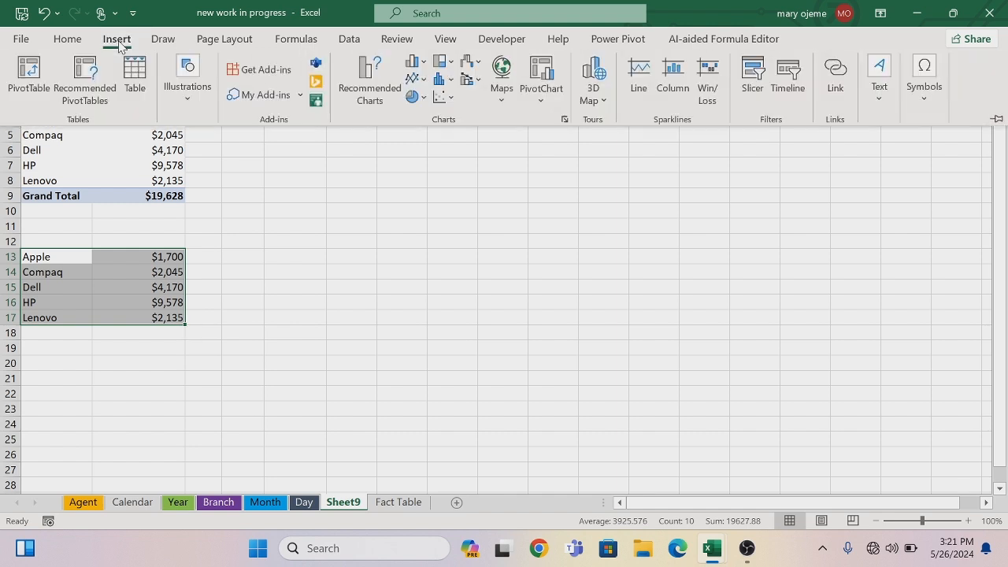
left_click(422, 65)
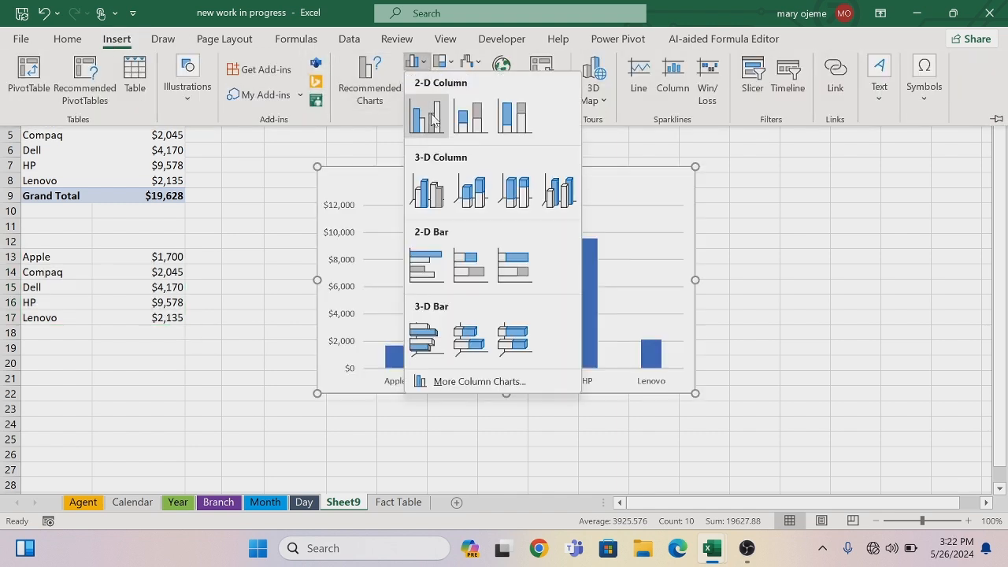
left_click(431, 120)
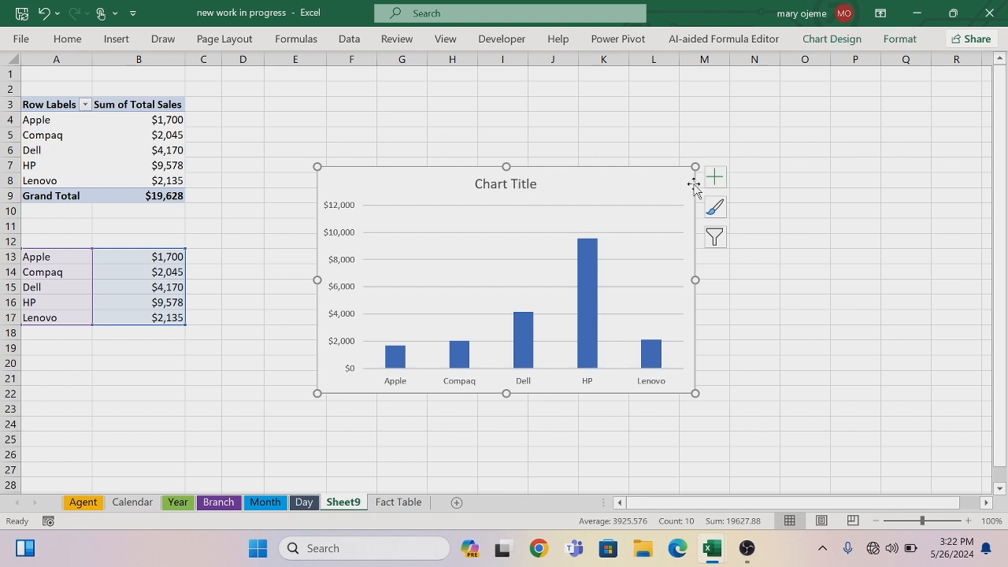
Remove the primary vertical axis, chart title and gridlines from the column chart
left_click(713, 179)
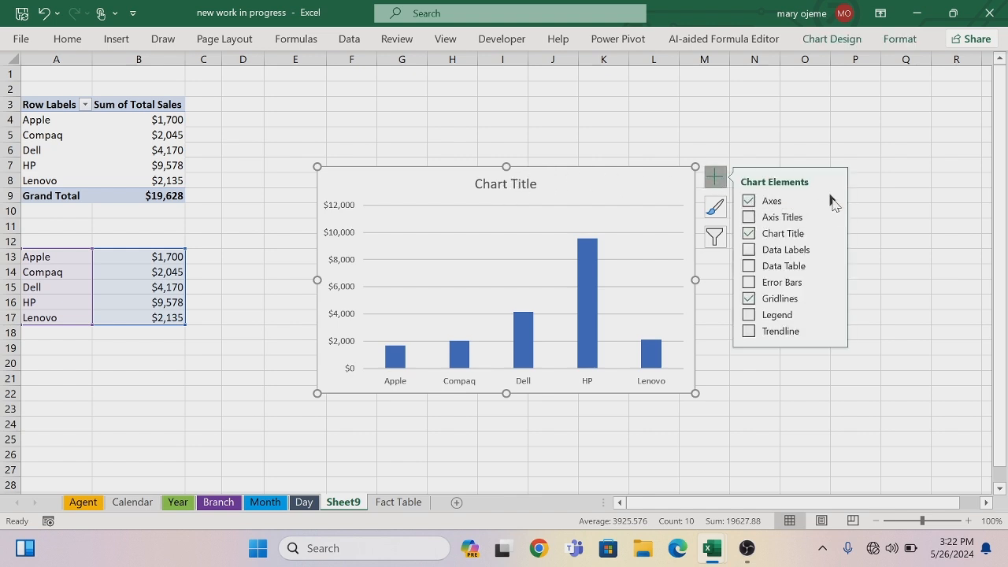
mouse_move(832, 201)
left_click(860, 224)
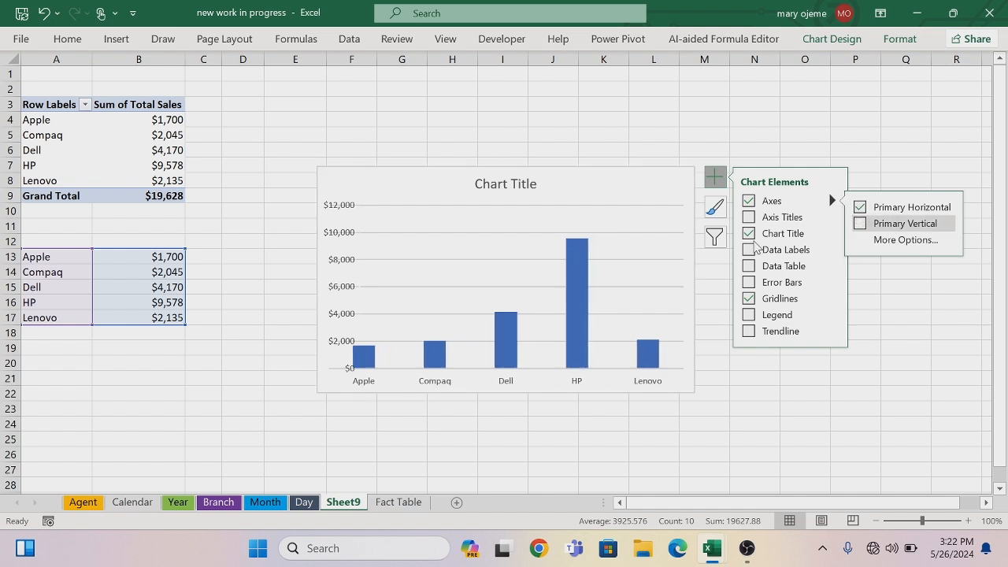
left_click(748, 234)
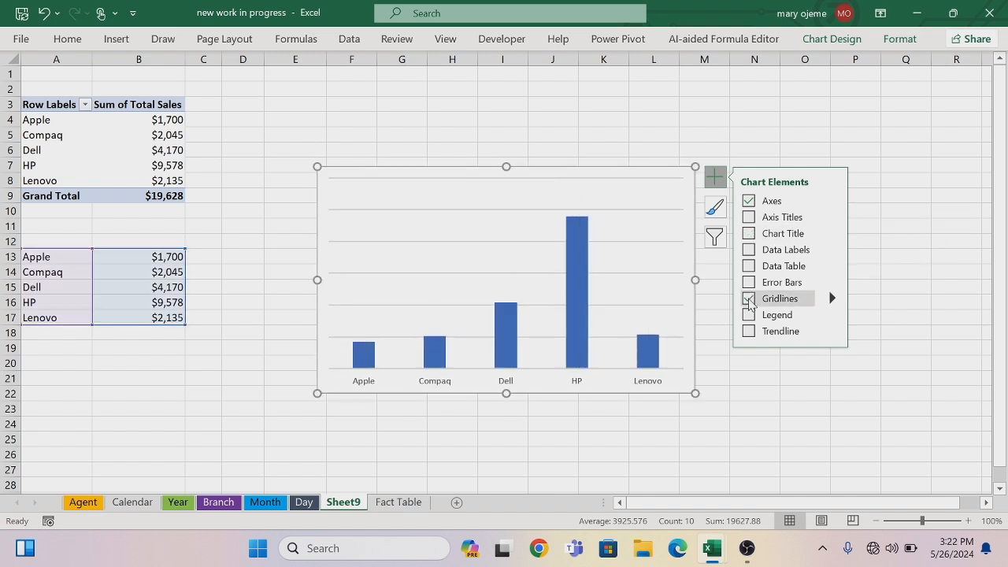
left_click(749, 299)
Add data labels to the chart columns and position them at Inside Base
left_click(749, 251)
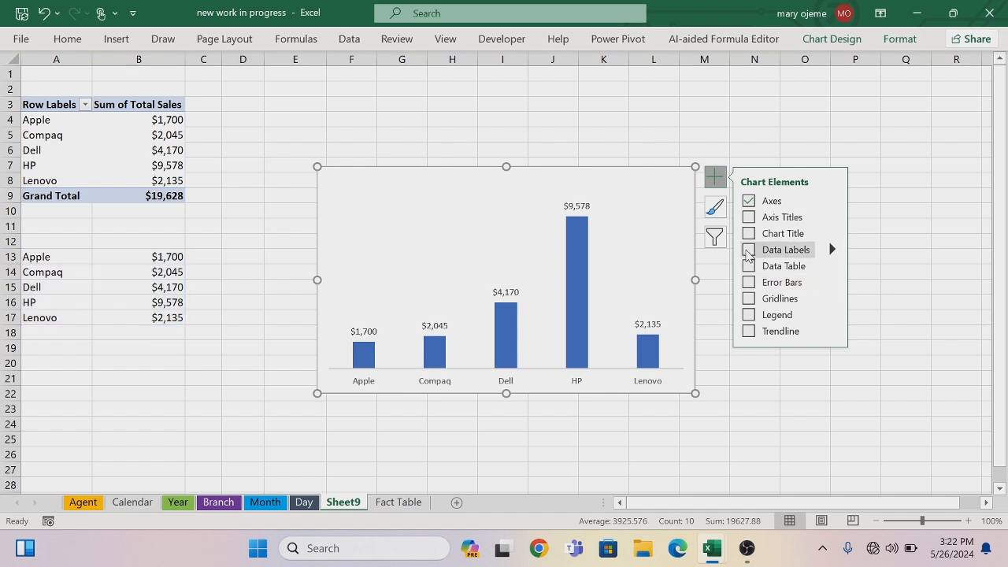
left_click(831, 251)
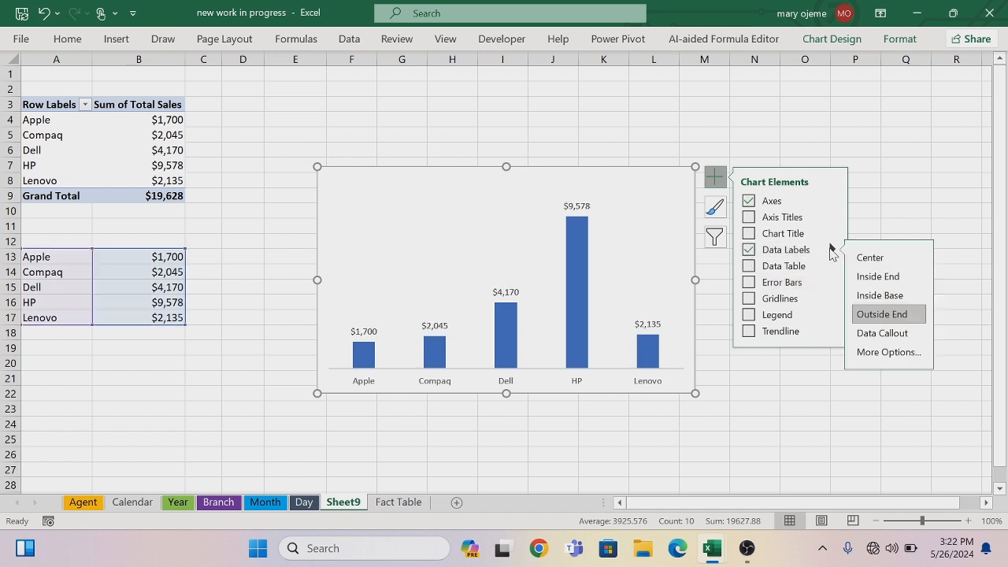
left_click(866, 297)
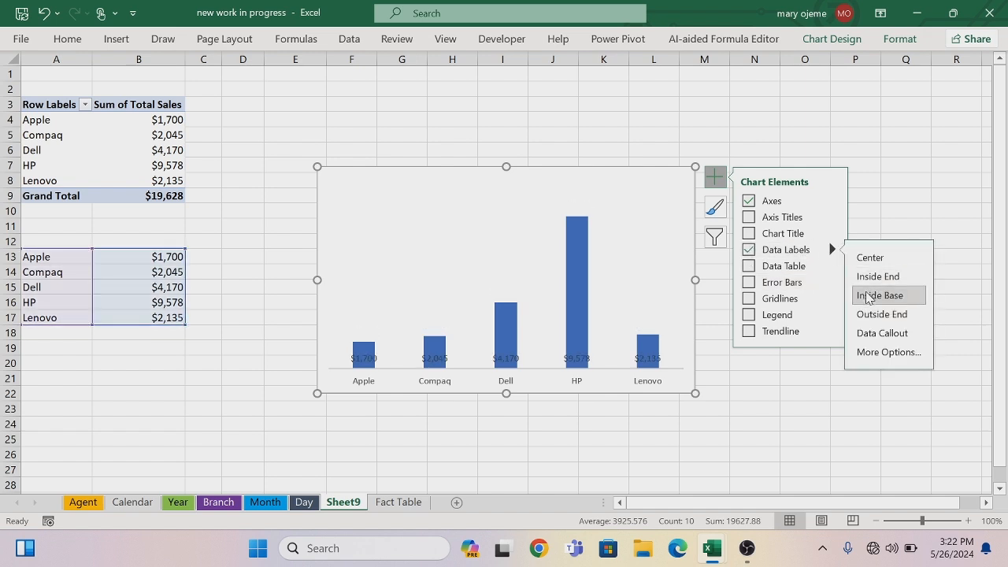
left_click(748, 420)
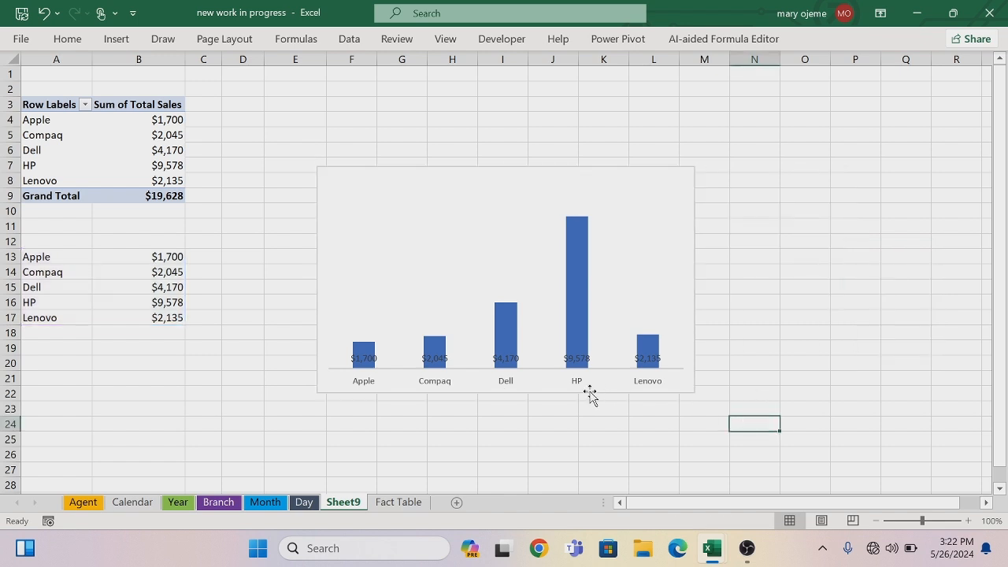
Remove the outline from the chart's horizontal category axis
right_click(544, 372)
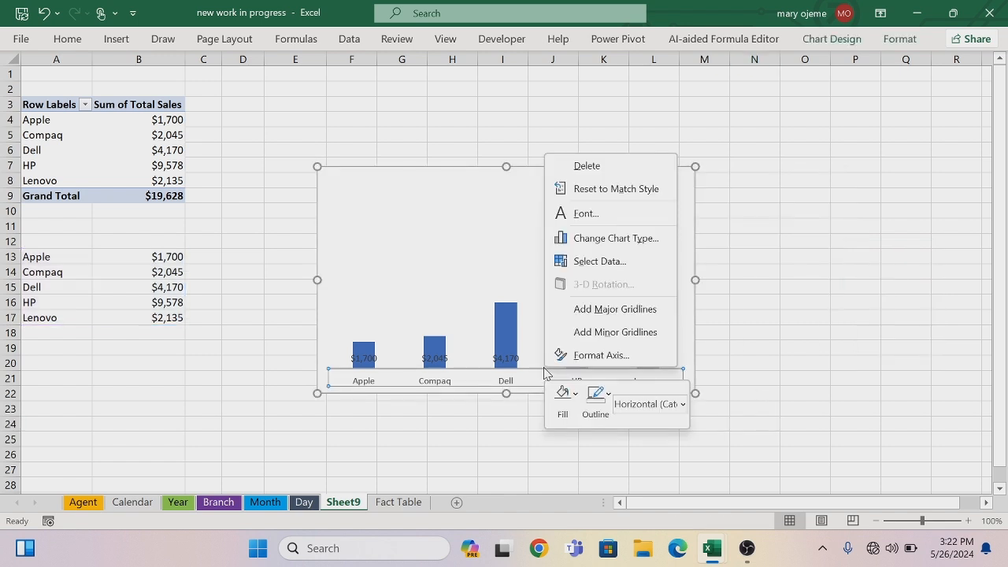
left_click(607, 394)
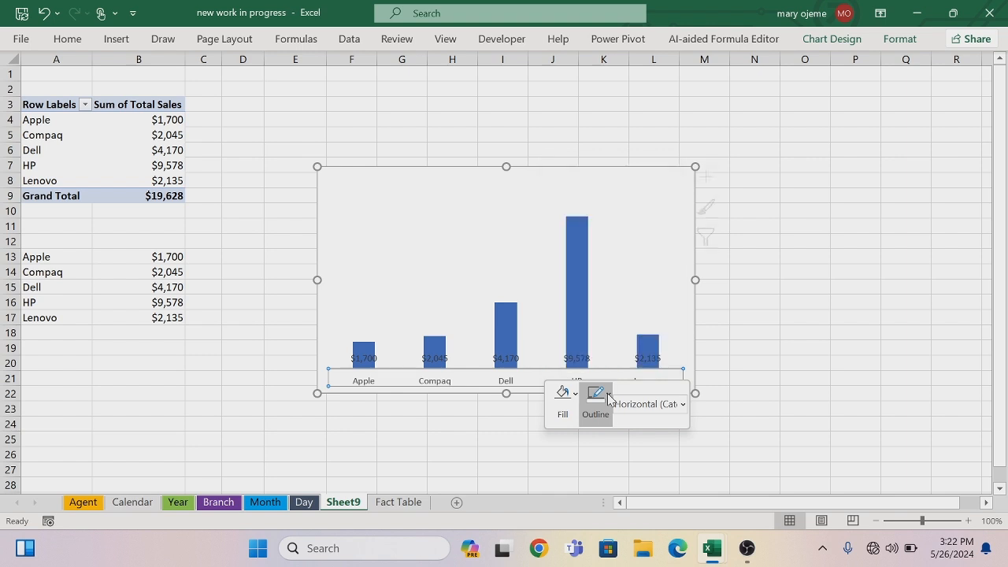
left_click(596, 276)
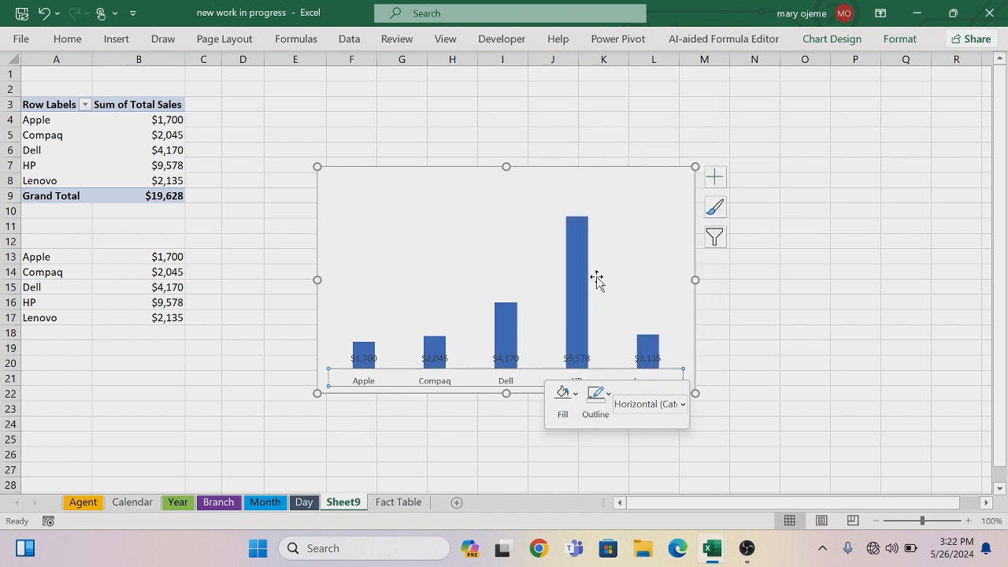
Format the chart's data labels in bold at font size 10
left_click(370, 357)
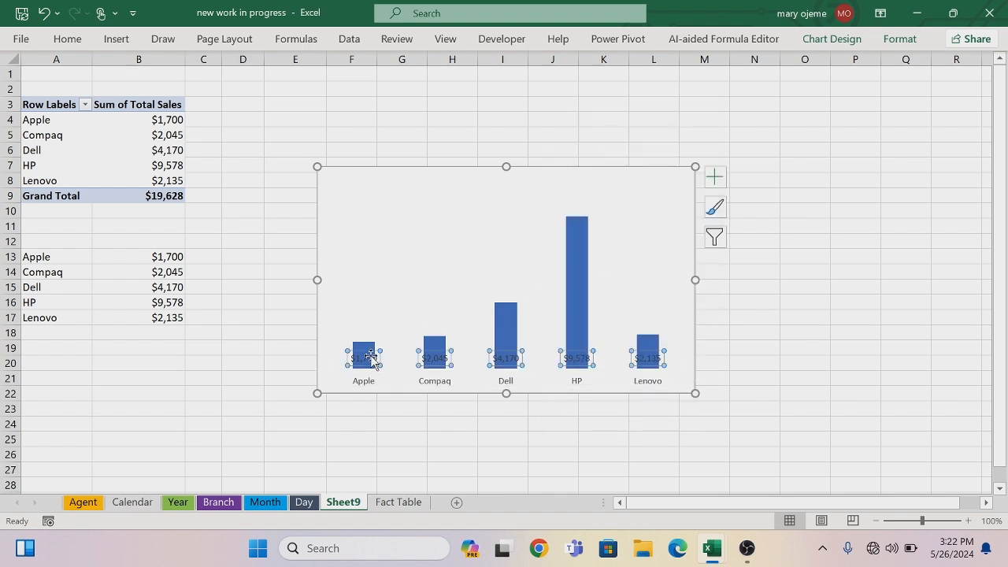
right_click(370, 358)
left_click(418, 202)
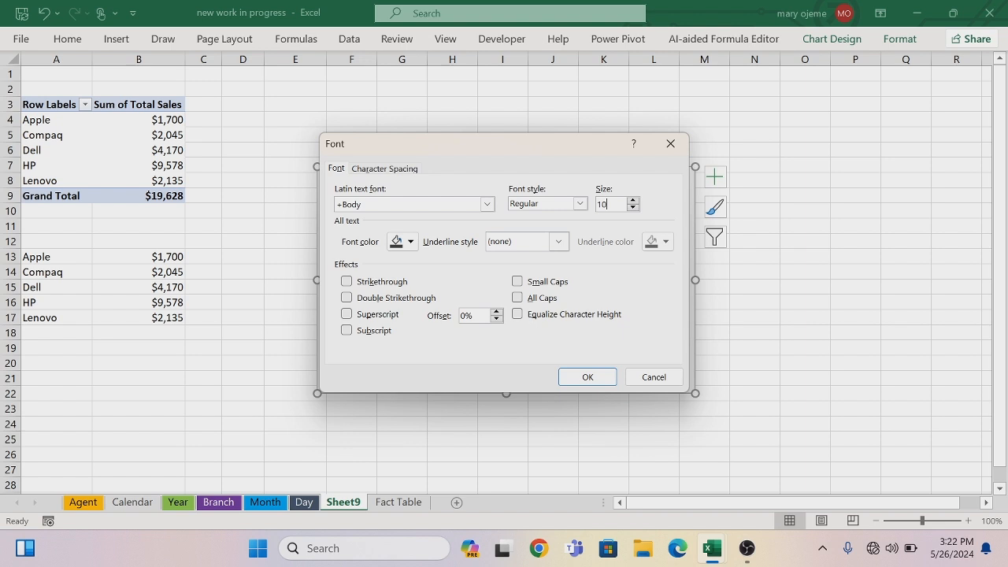
left_click(580, 203)
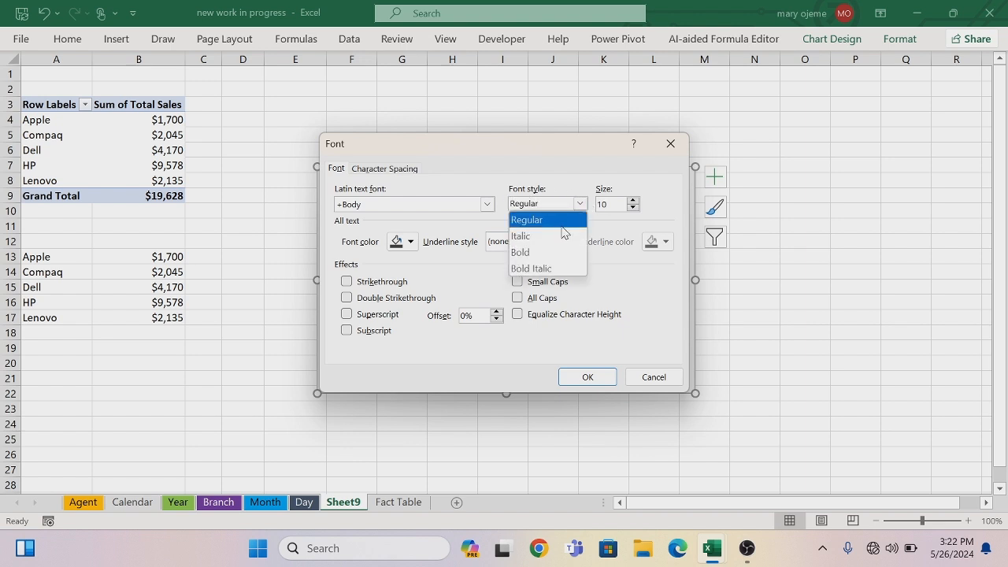
left_click(544, 251)
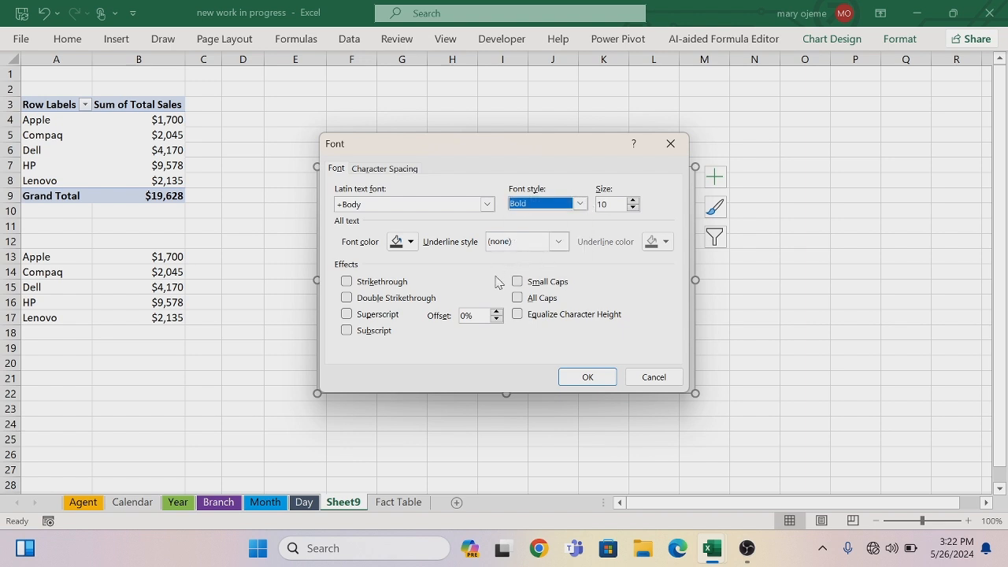
left_click(570, 382)
left_click(522, 406)
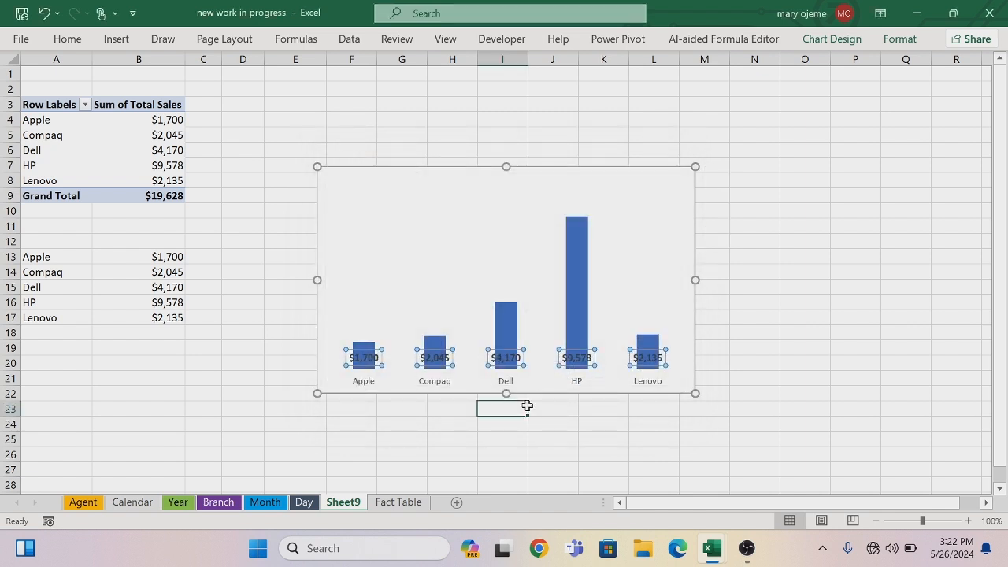
Set the gap width of the chart's column series to 75%
left_click(578, 226)
right_click(579, 226)
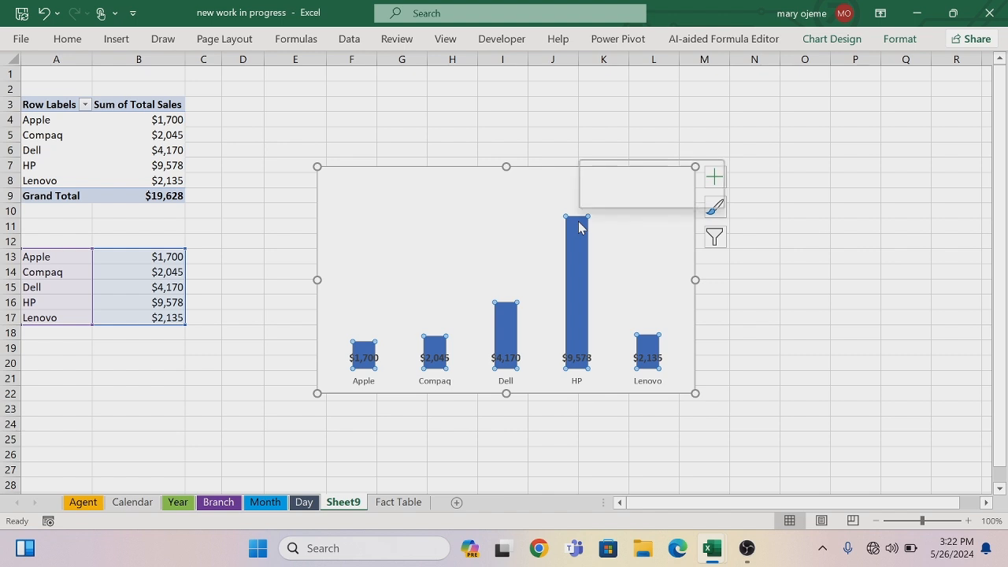
left_click(640, 399)
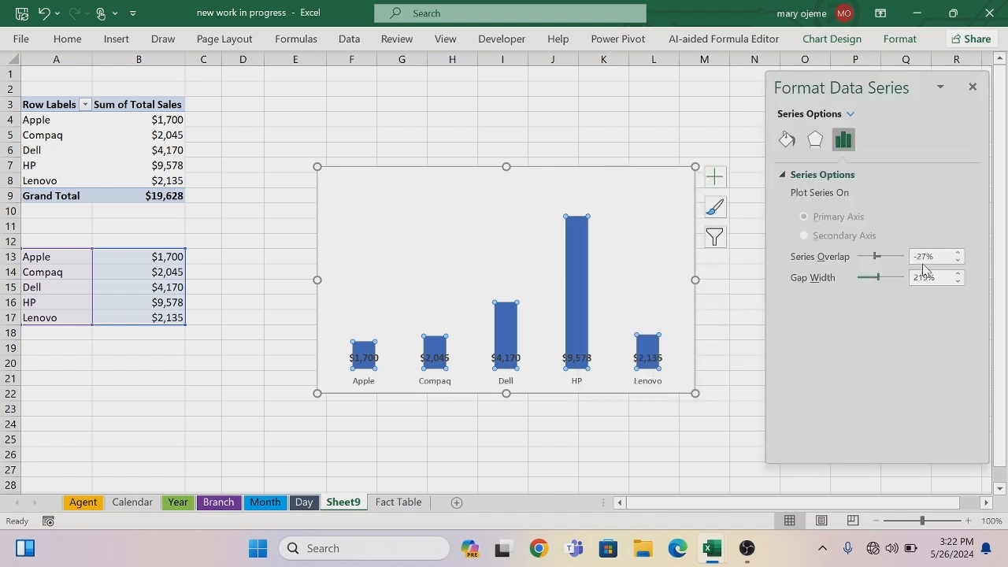
left_click(913, 278)
type("75")
key("Return")
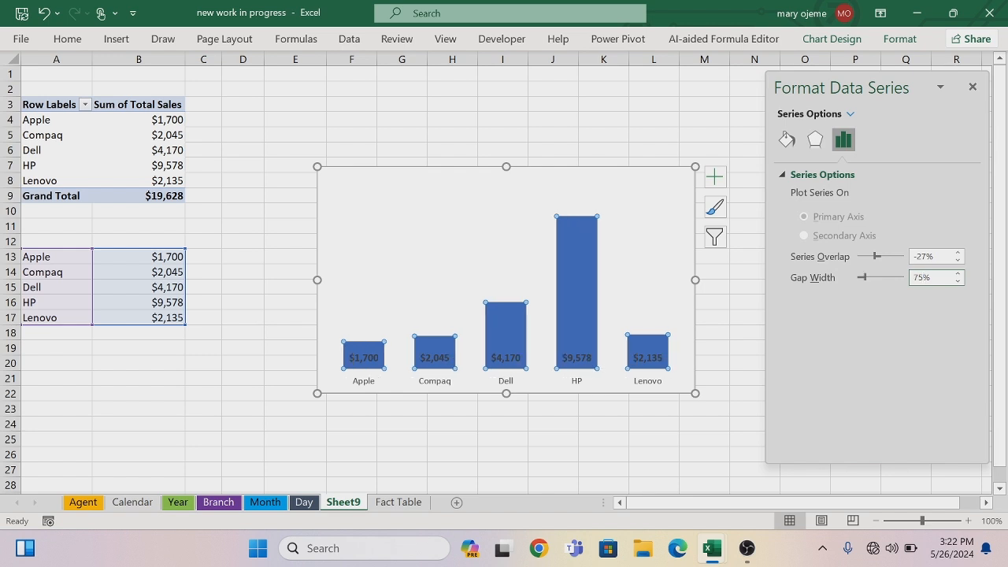
left_click(745, 394)
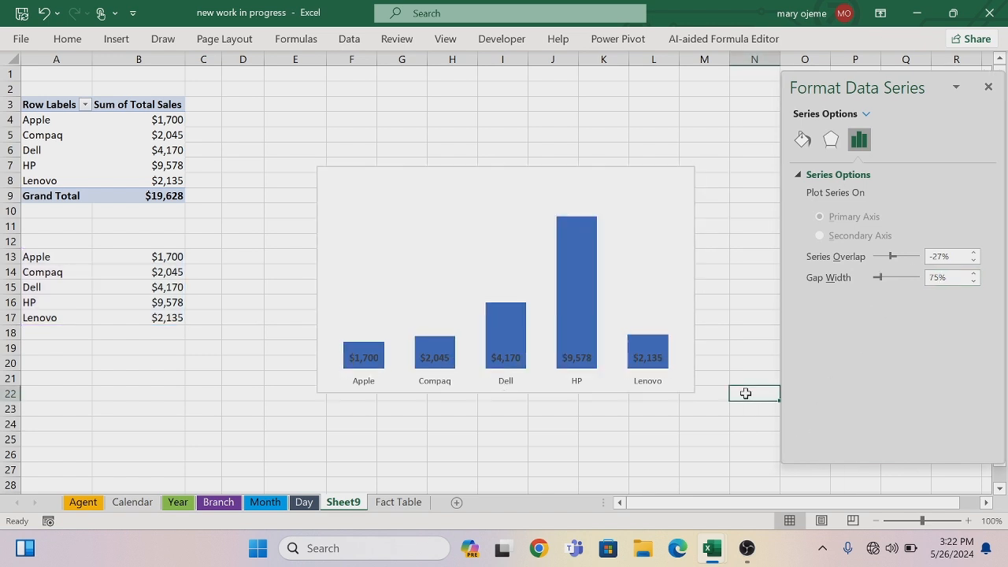
Copy the sales amounts in B13:B17 into the chart as a second data series and close the formatting pane
left_click(455, 119)
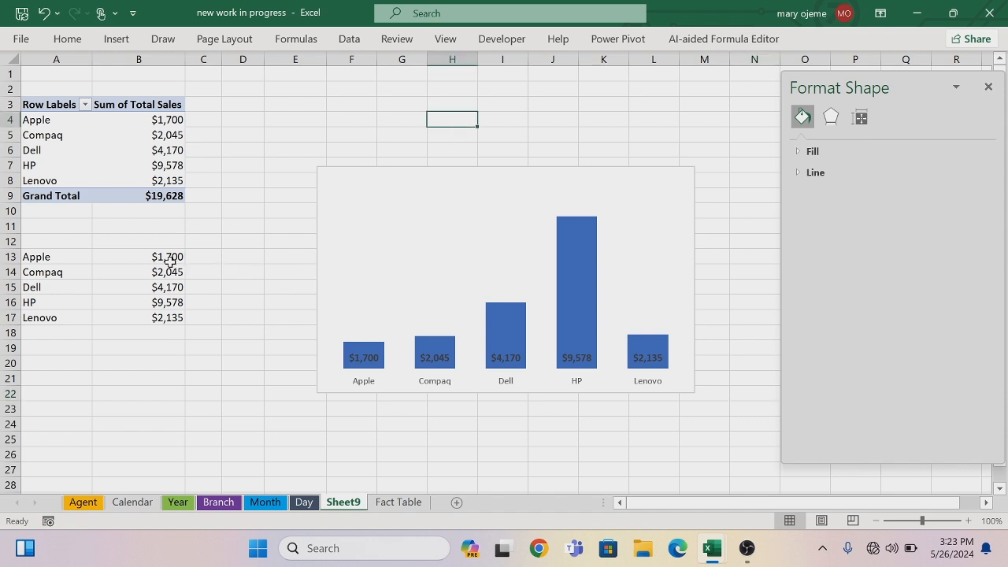
left_click_drag(168, 254, 168, 313)
key("ctrl+c")
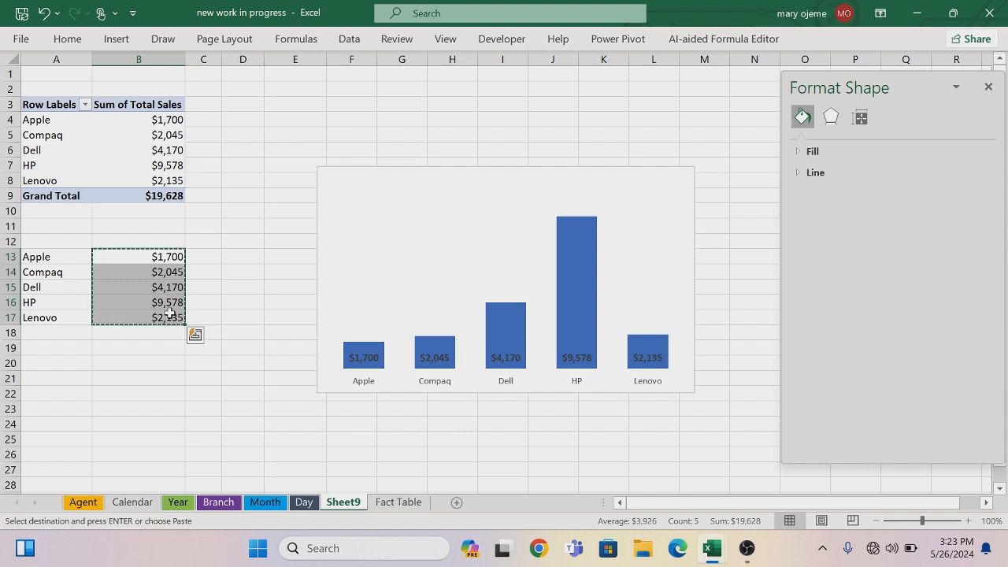
left_click(342, 170)
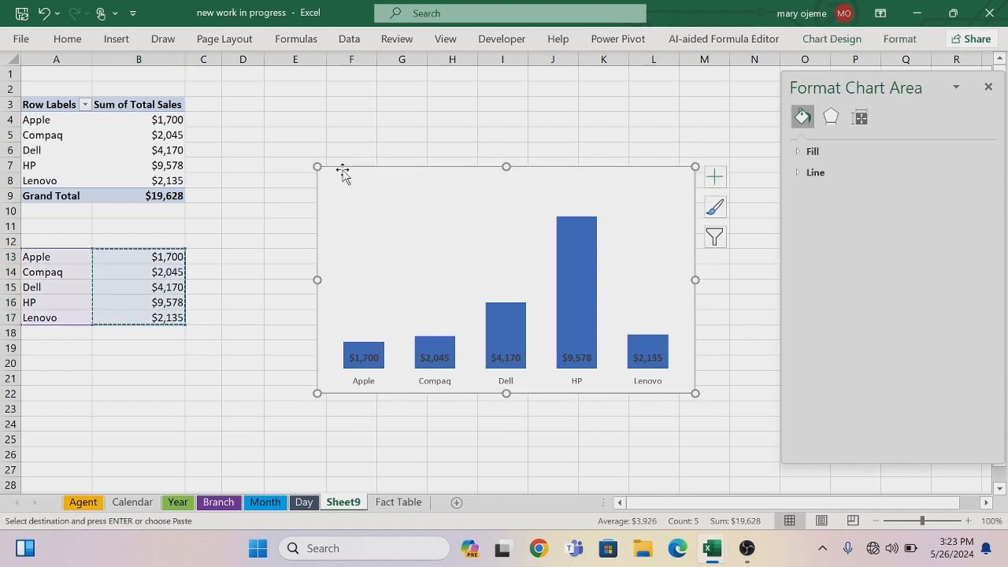
key("ctrl+v")
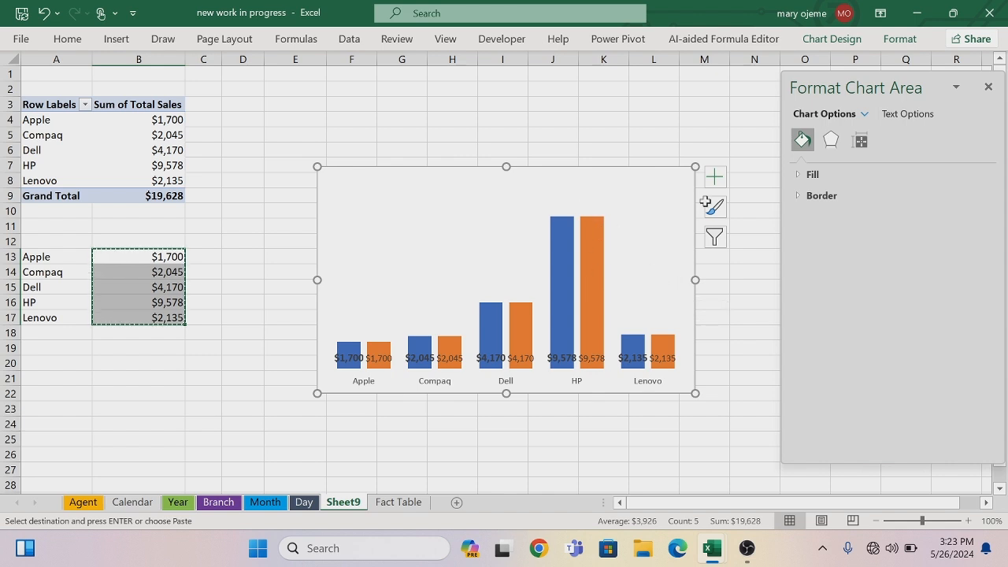
left_click(987, 86)
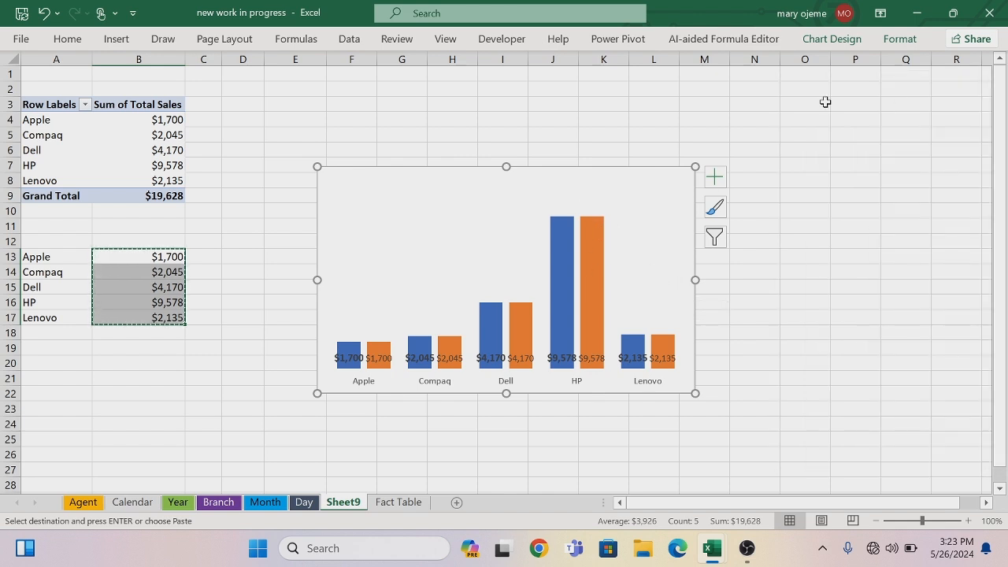
Change the chart type to a Clustered Column - Line combo with Series2 as a line
right_click(388, 176)
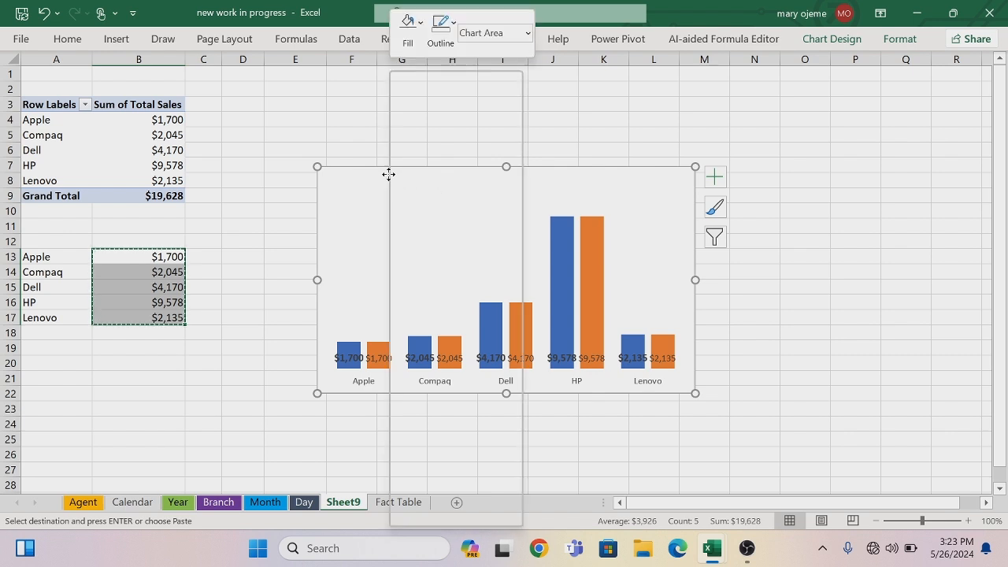
left_click(449, 230)
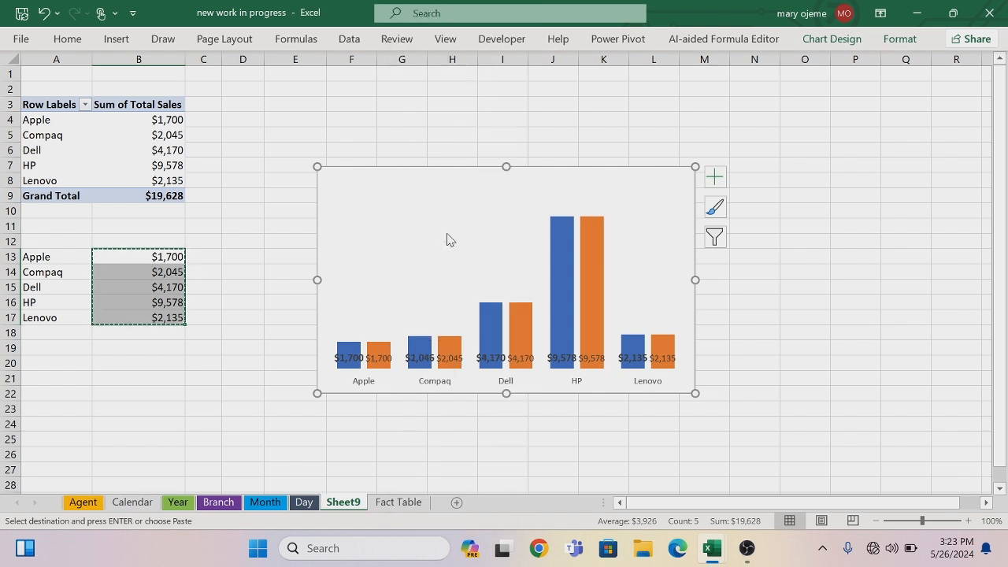
left_click(300, 431)
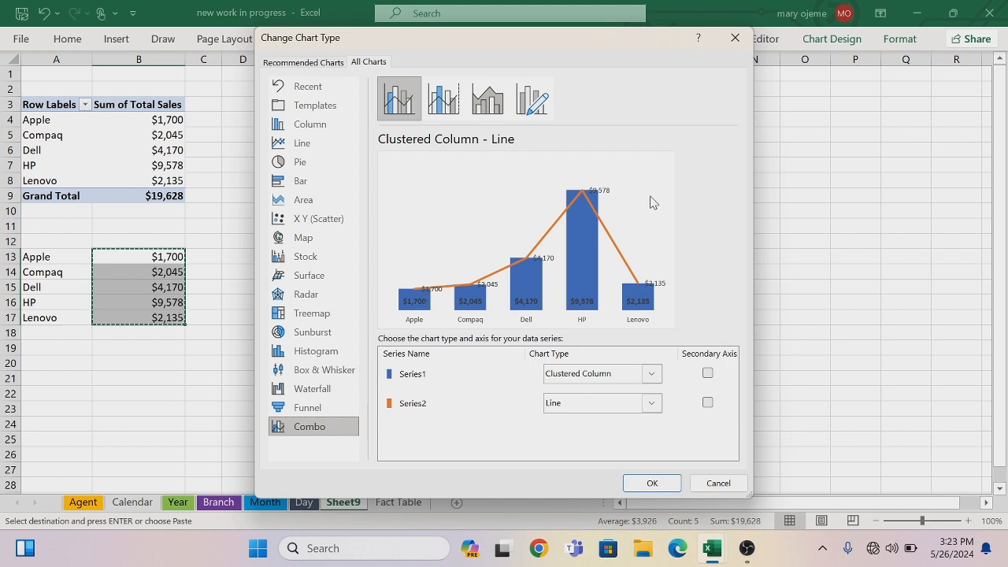
left_click(663, 487)
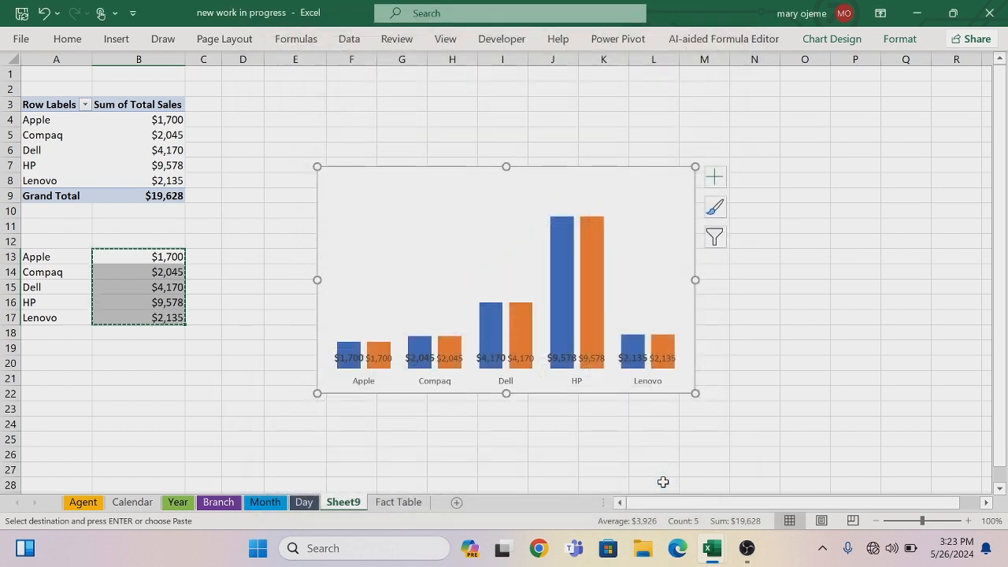
Delete the data labels of the line series in the combo chart
left_click(393, 344)
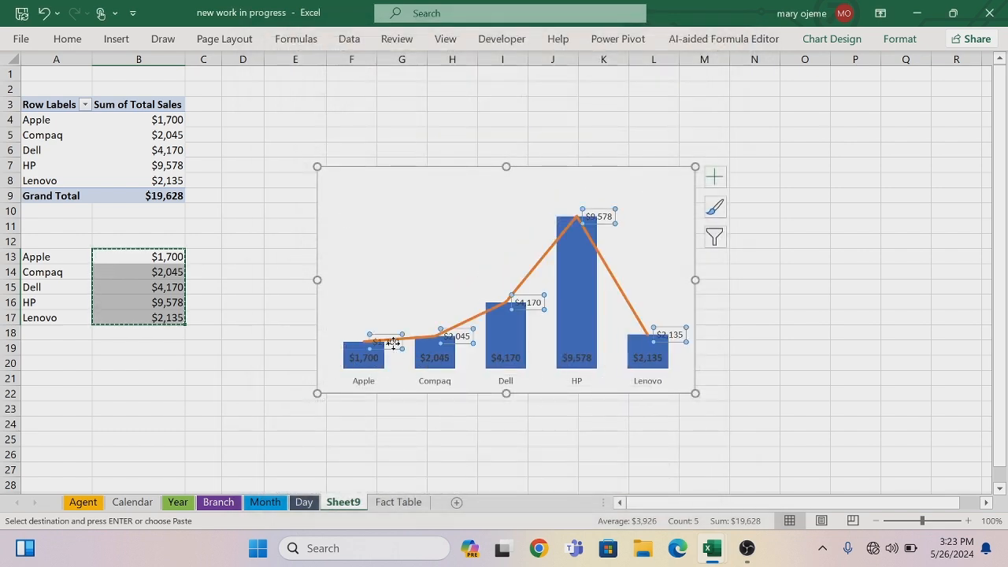
right_click(393, 344)
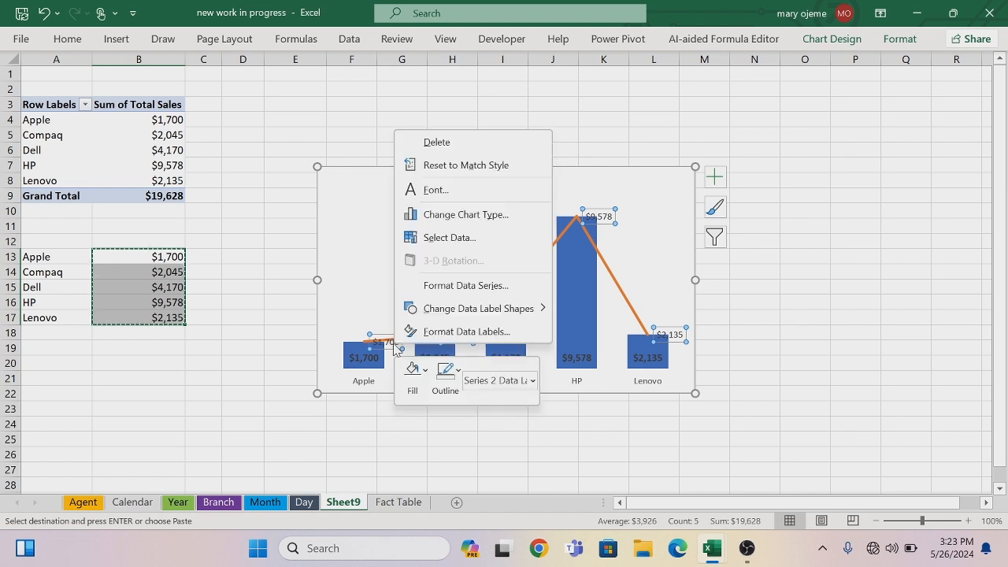
left_click(452, 150)
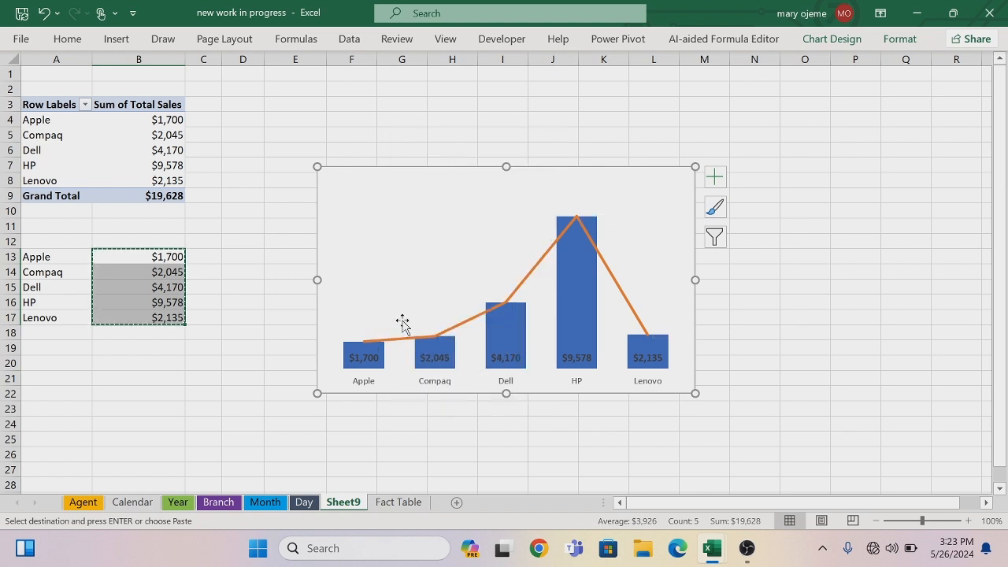
Format the chart's Series 2 line as No line
left_click(381, 345)
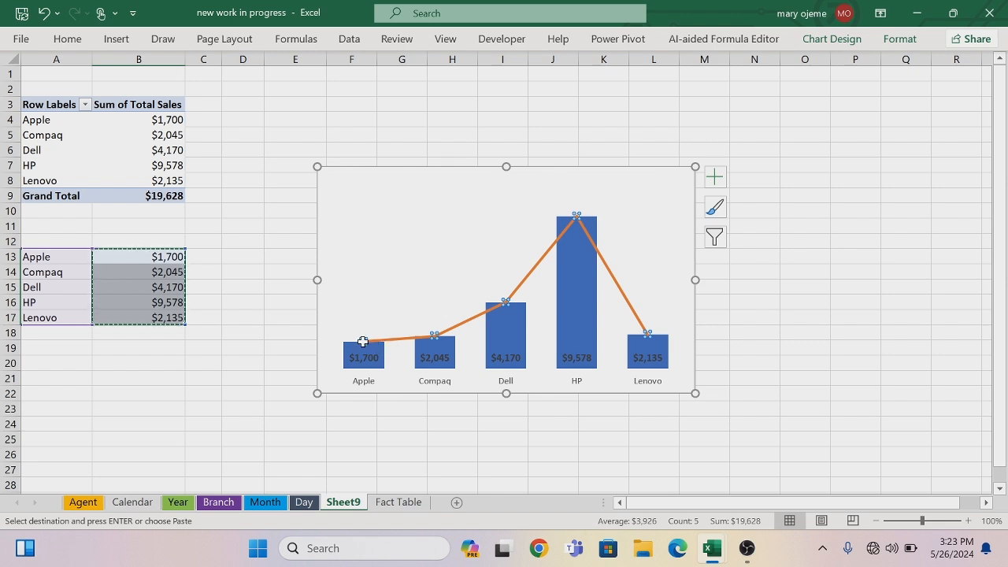
right_click(362, 341)
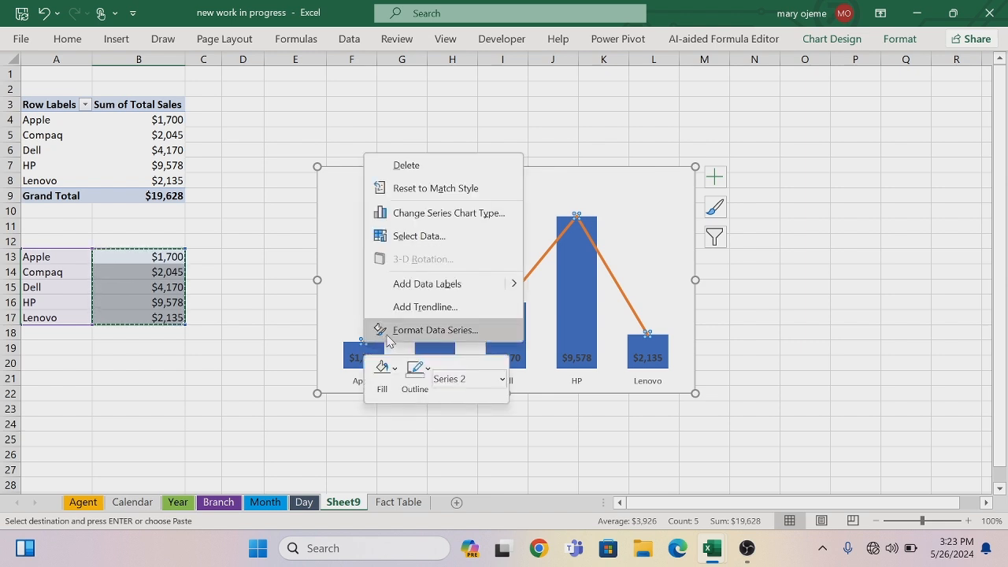
left_click(399, 332)
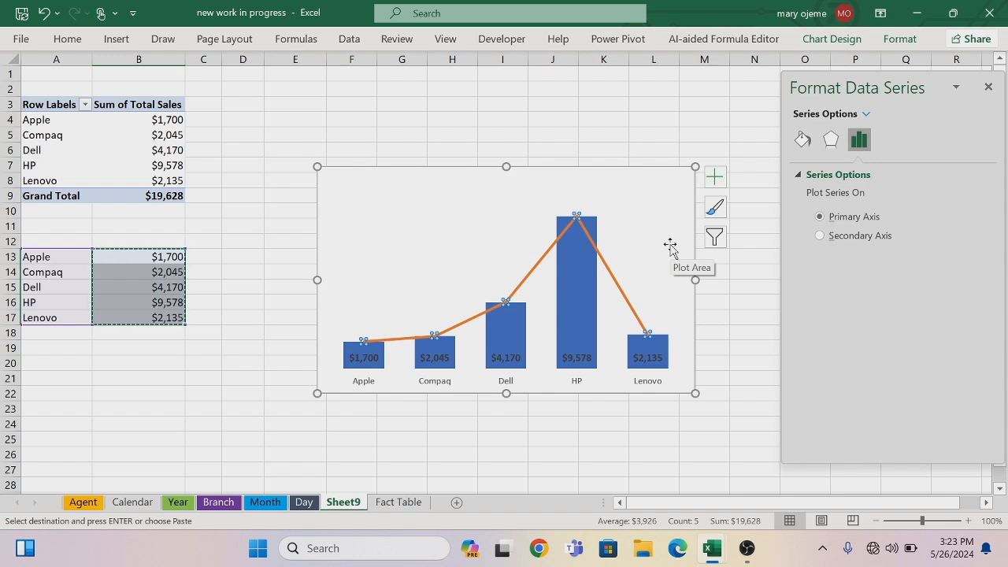
left_click(802, 140)
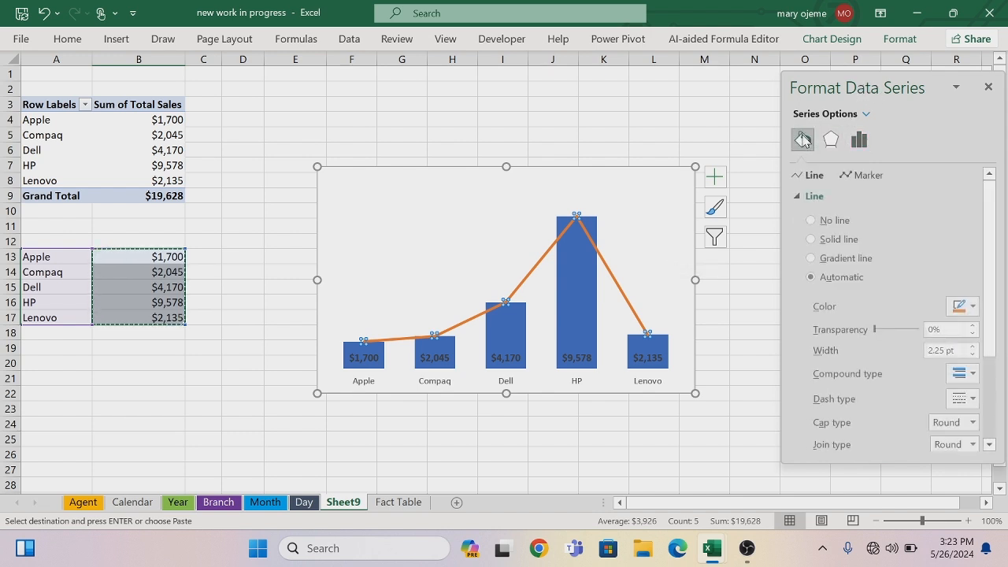
left_click(814, 223)
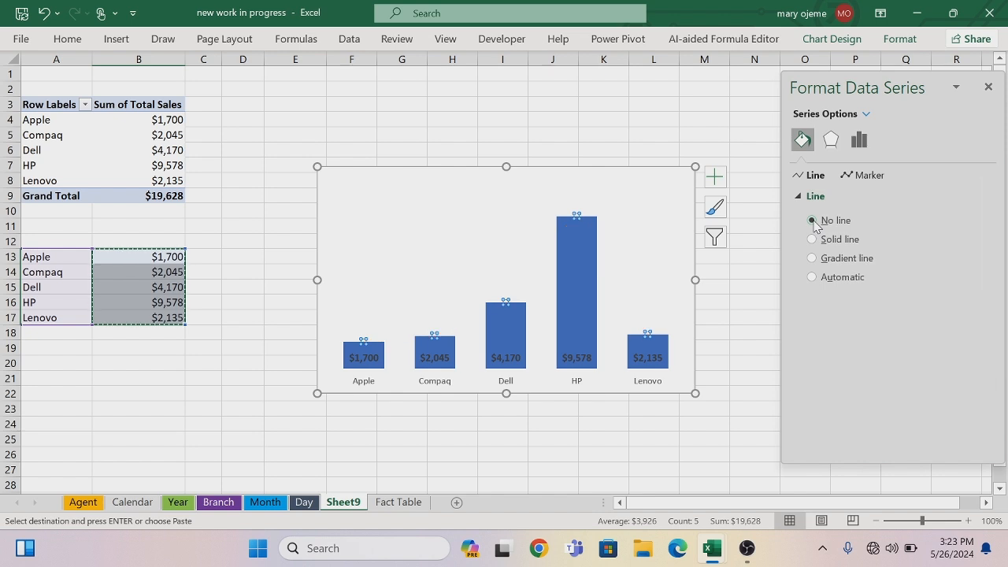
Give Series 2 built-in square markers of size 20, then close the formatting pane and clear the copy selection
left_click(866, 176)
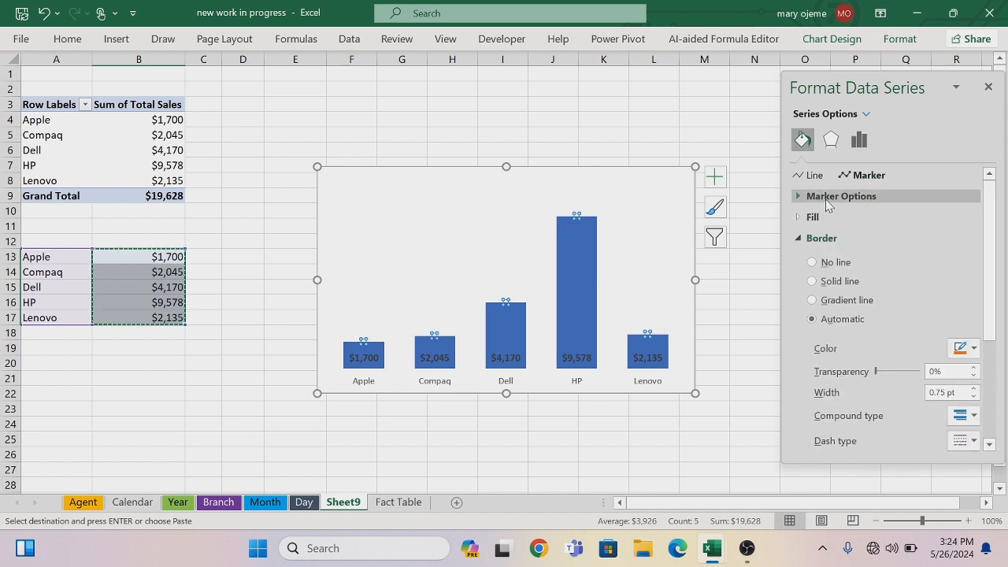
left_click(825, 199)
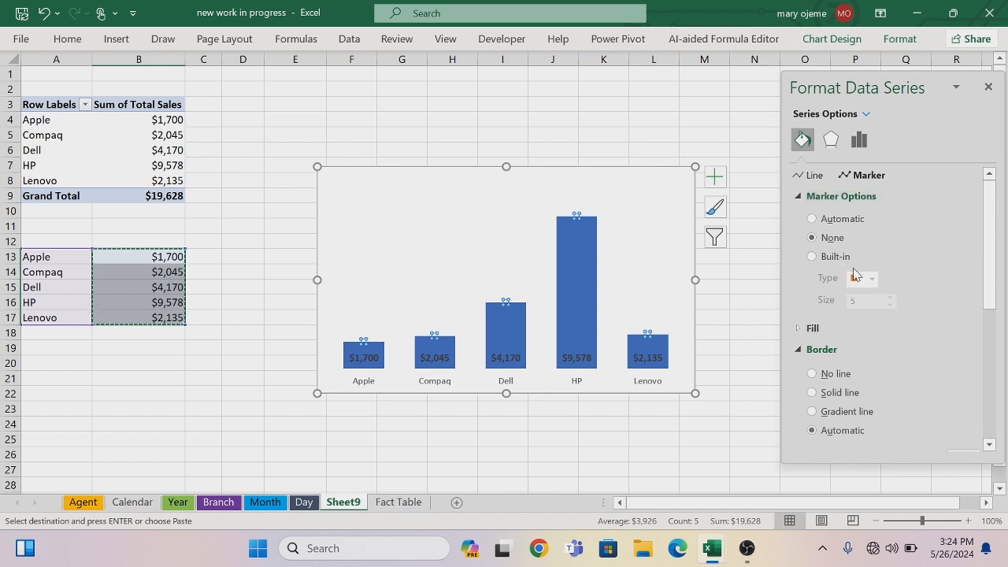
left_click(812, 257)
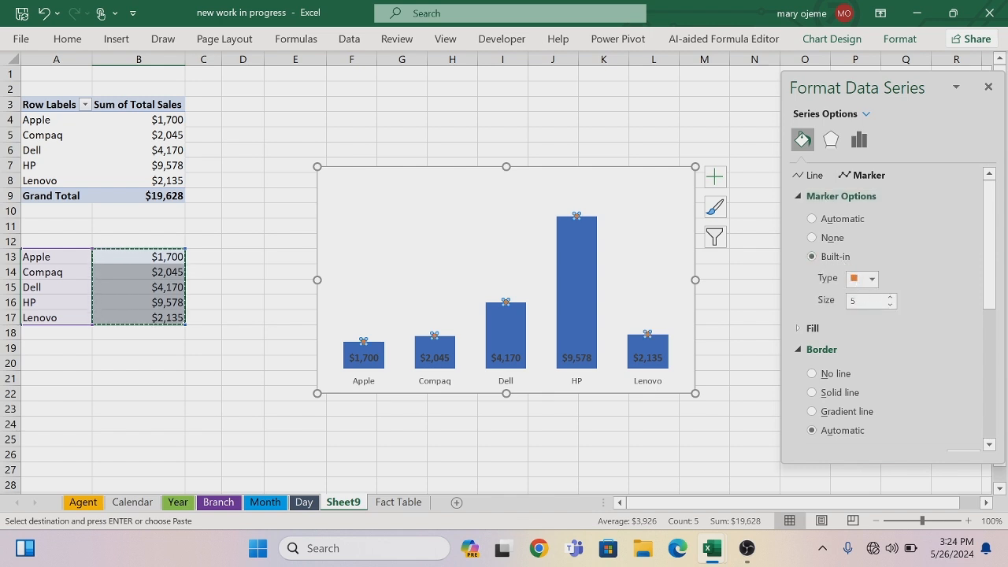
left_click(852, 300)
type("20")
key("Return")
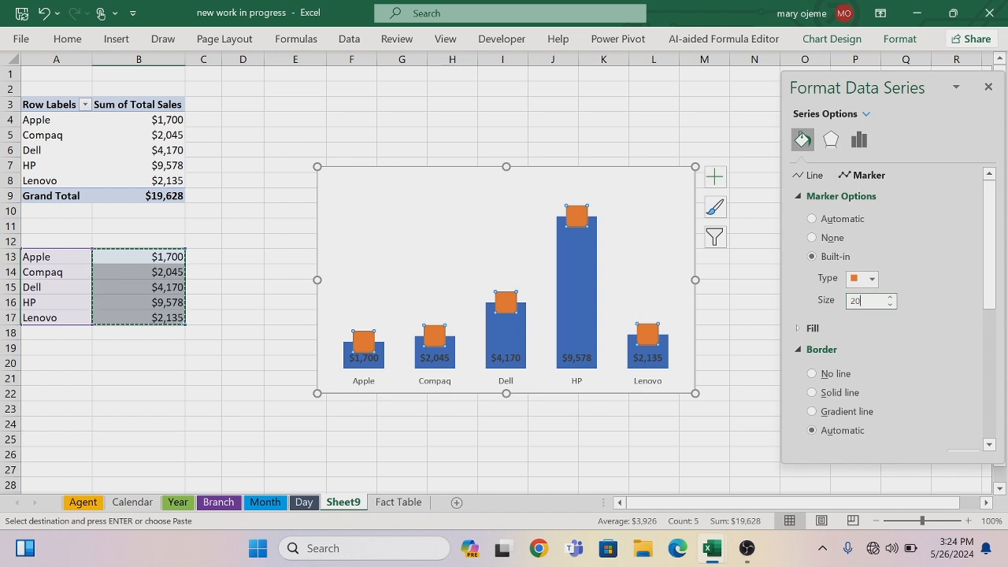
left_click(988, 88)
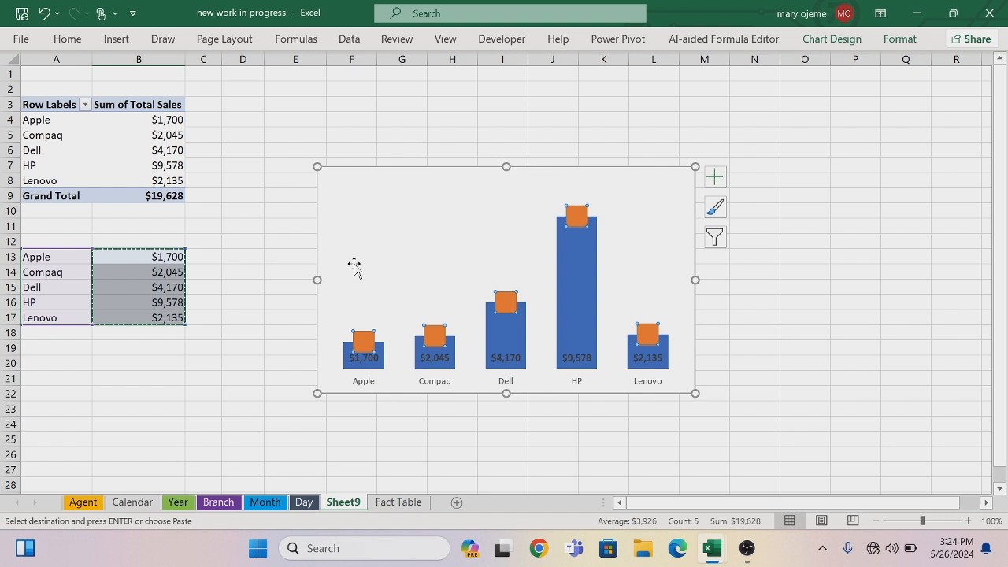
left_click(258, 270)
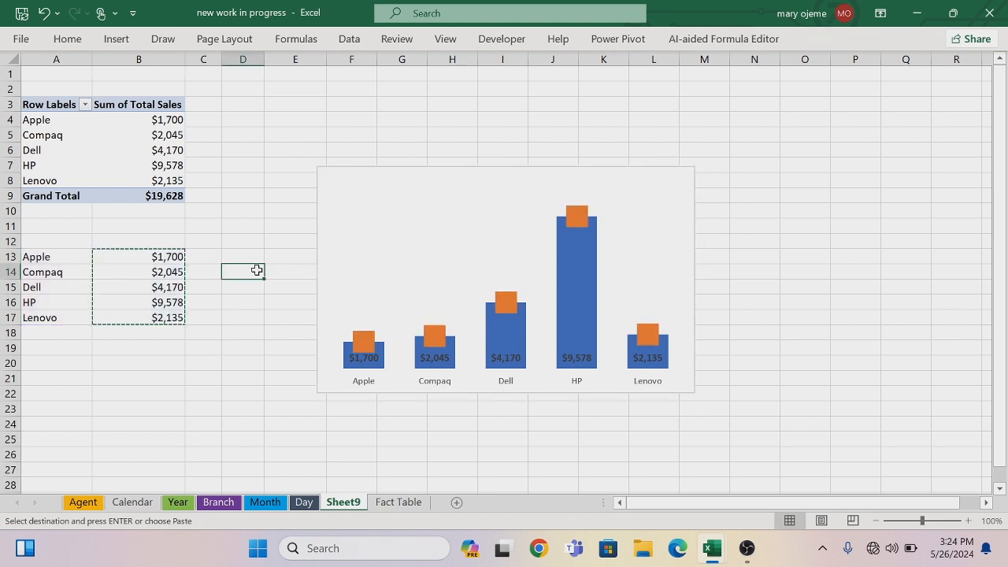
key("Escape")
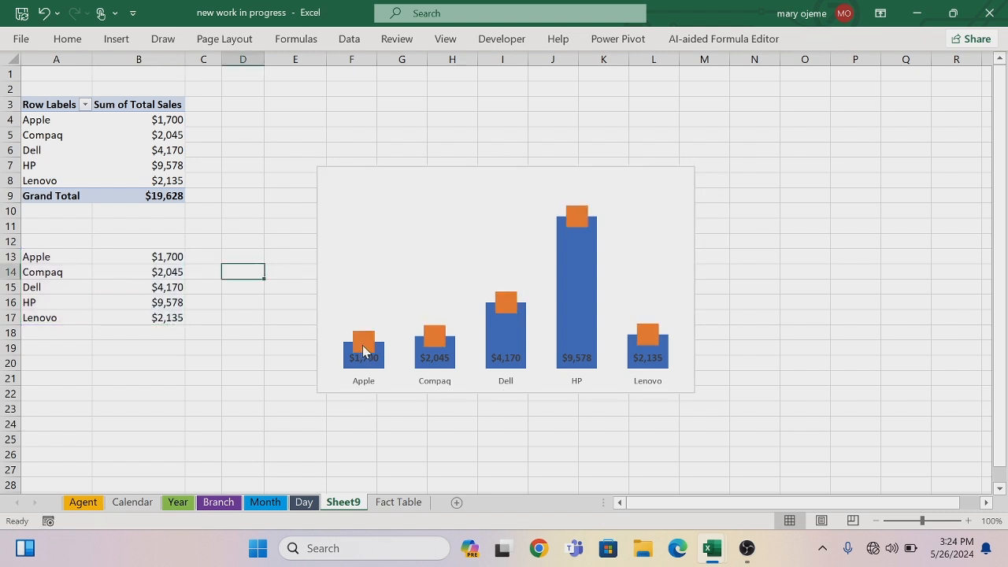
Start inserting pictures from this device and browse to the Desktop folder
left_click(116, 39)
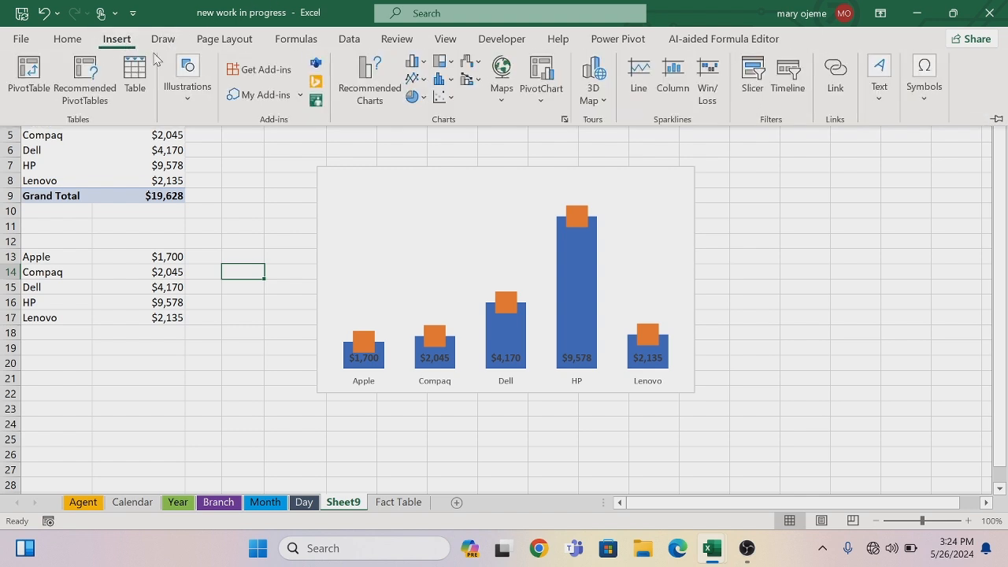
left_click(189, 93)
left_click(181, 176)
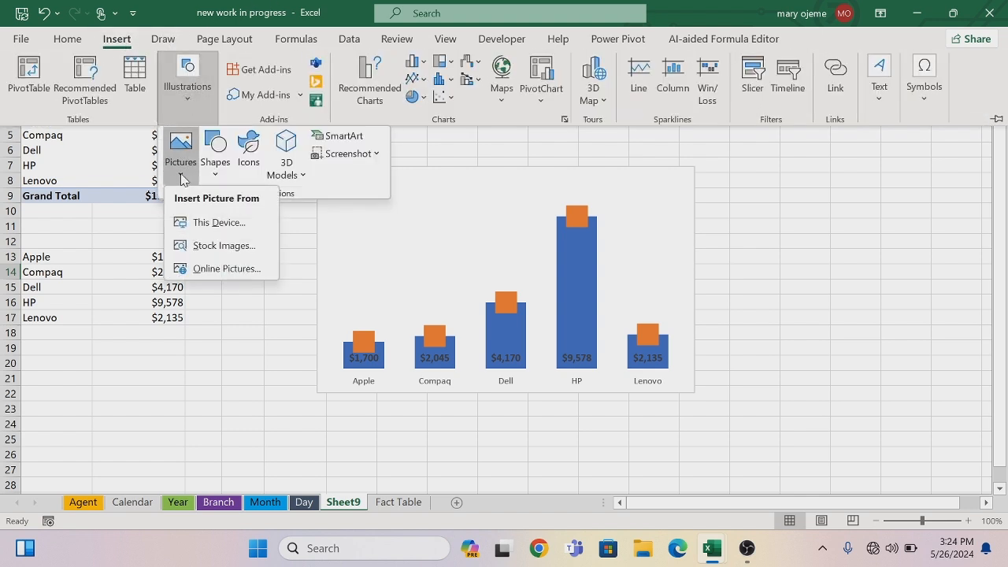
left_click(219, 223)
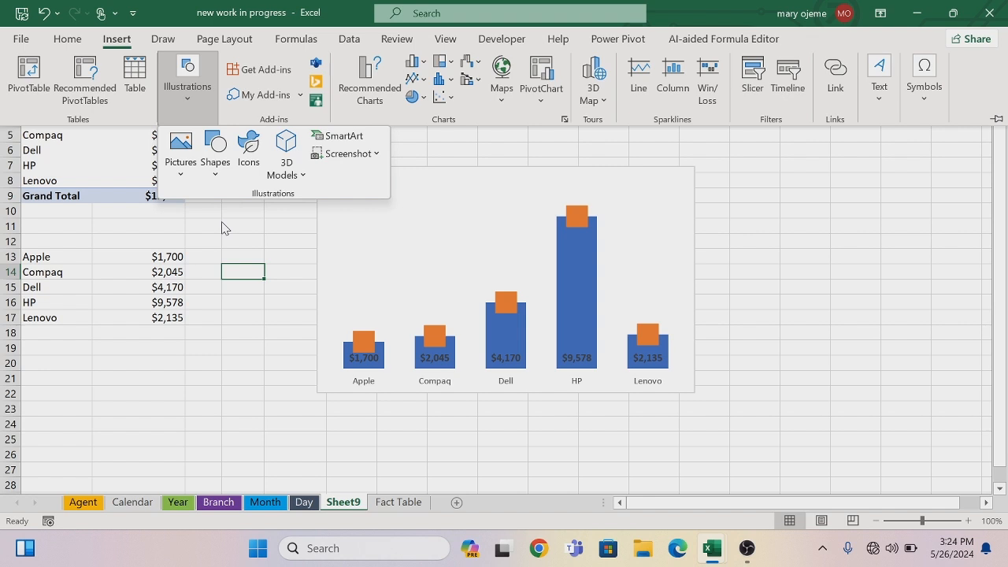
left_click(222, 228)
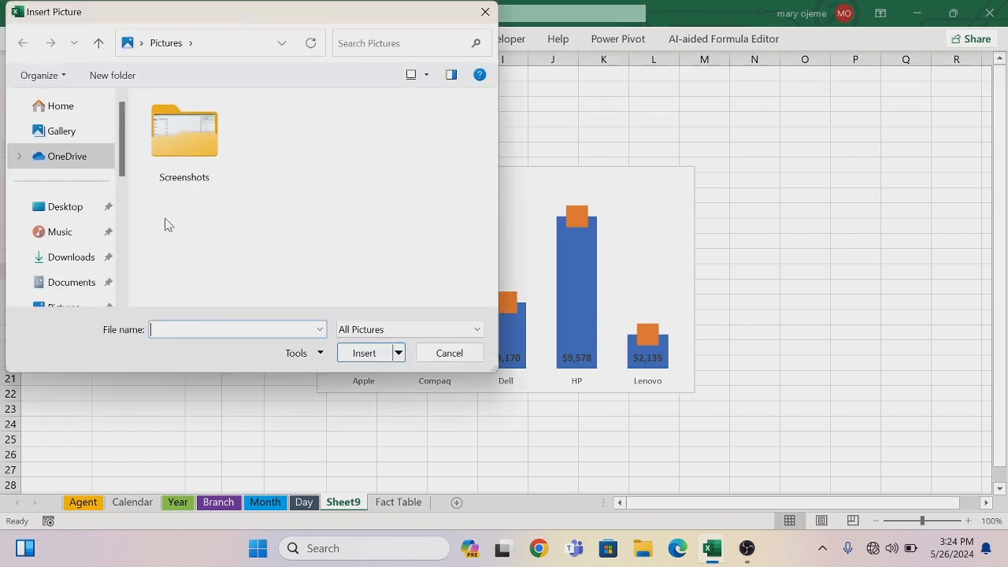
left_click(64, 211)
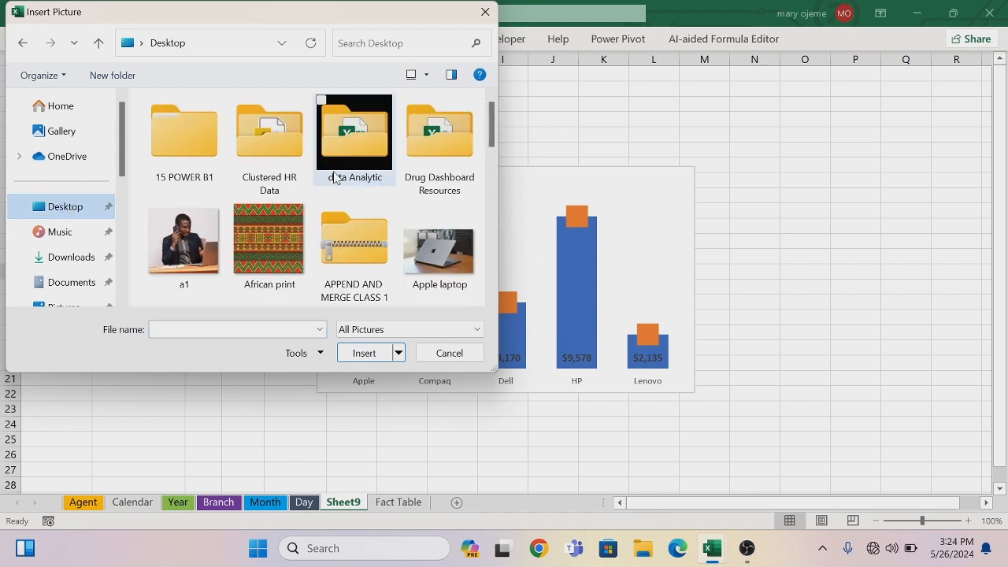
Insert the pictures Apple laptop, COMPAQ R, Dell la, HP LAPTOP.webp and lenovo together into the sheet
left_click_drag(492, 133, 494, 171)
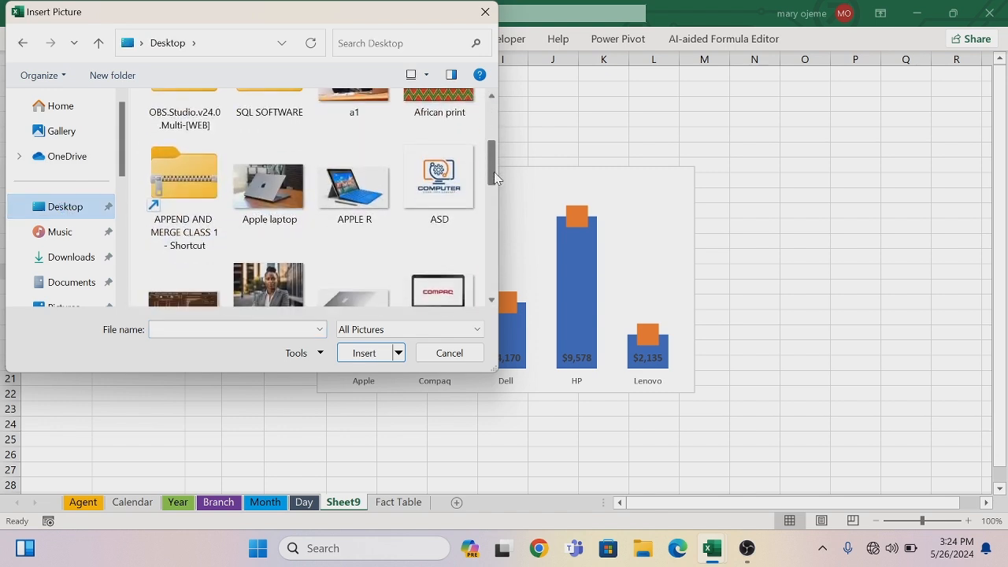
left_click(238, 151)
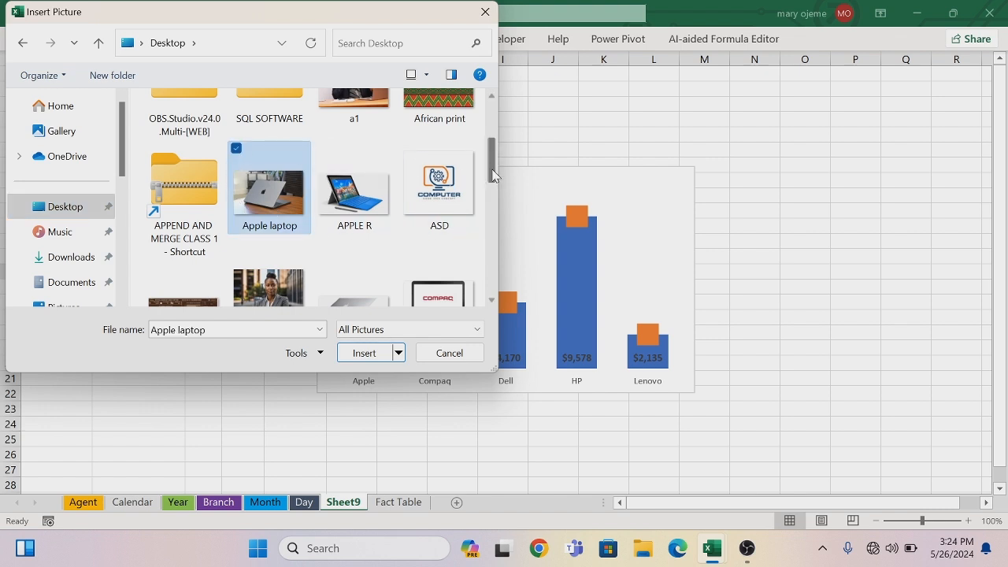
mouse_move(494, 168)
left_mouse_down()
mouse_move(496, 213)
mouse_move(498, 185)
left_mouse_up()
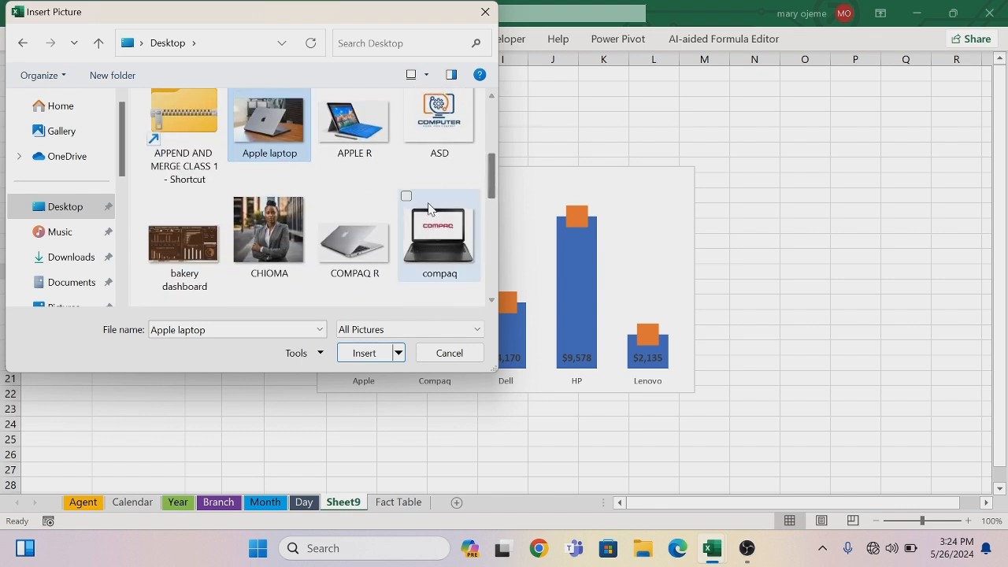
left_click(323, 196)
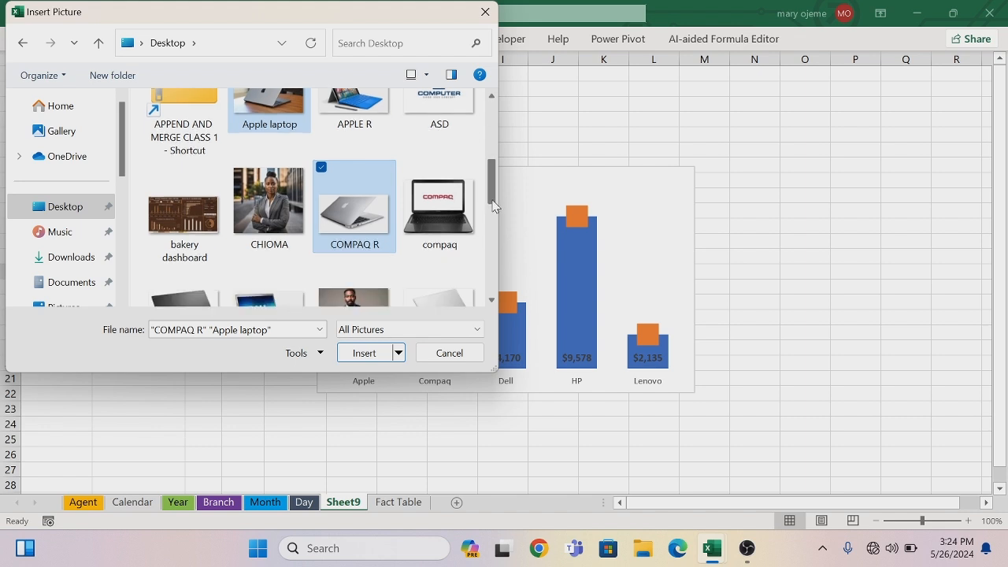
left_click_drag(494, 199, 496, 228)
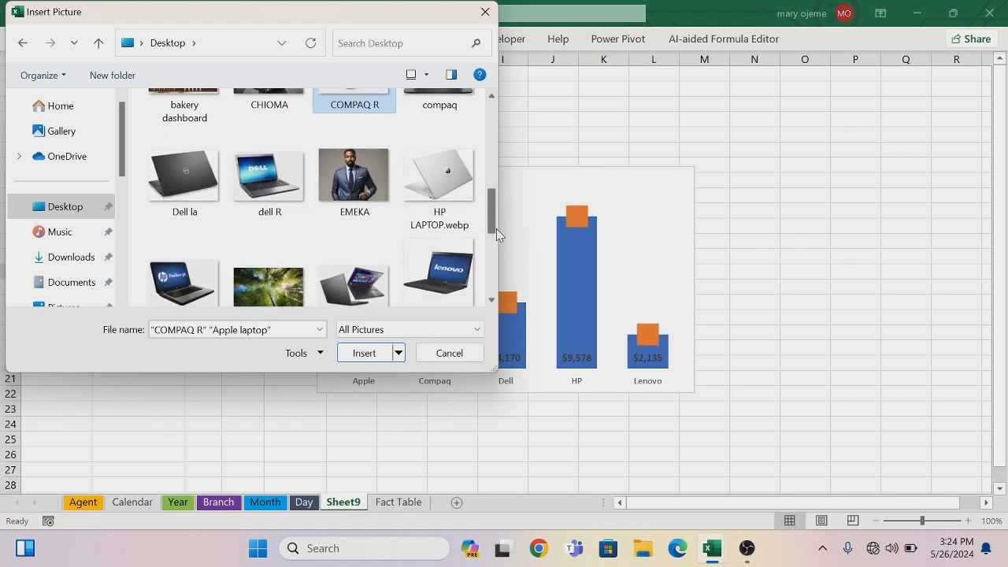
left_click(151, 137)
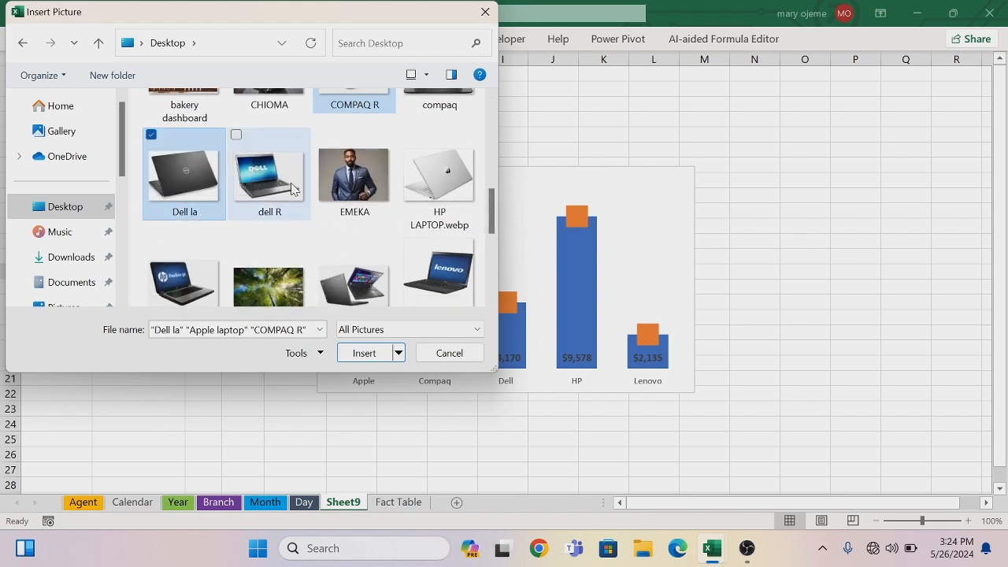
left_click(406, 135)
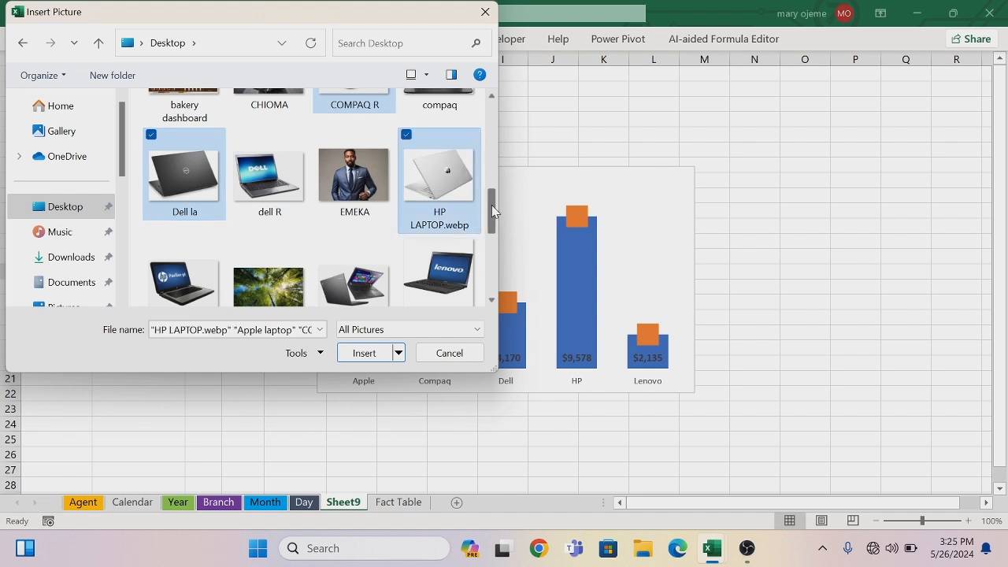
left_click_drag(491, 205, 491, 231)
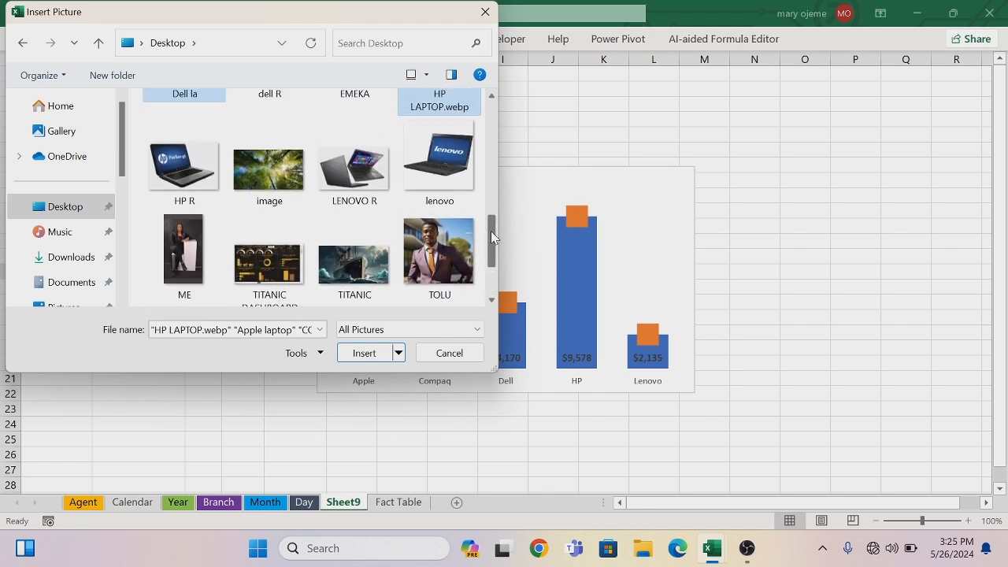
left_click(407, 126)
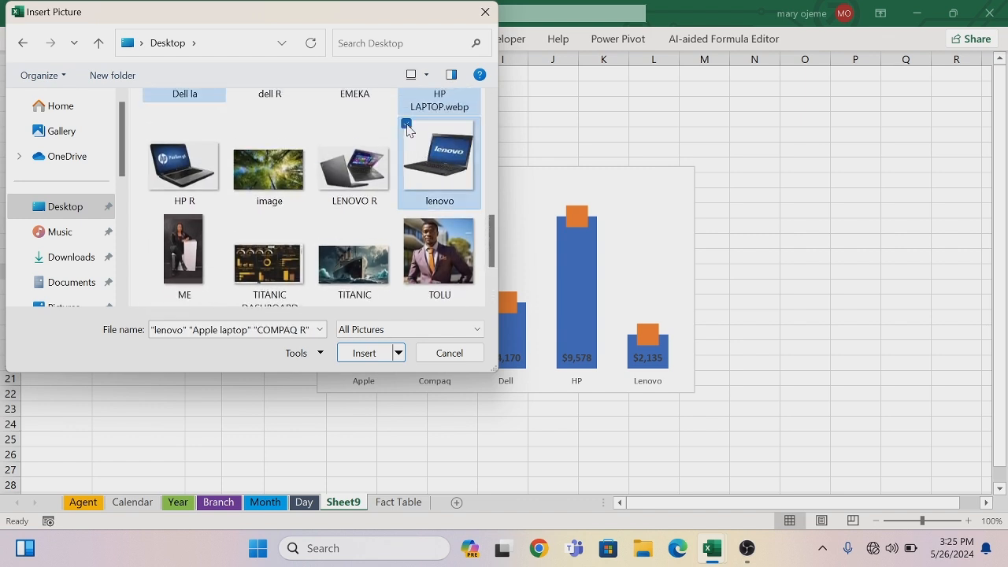
left_click(370, 354)
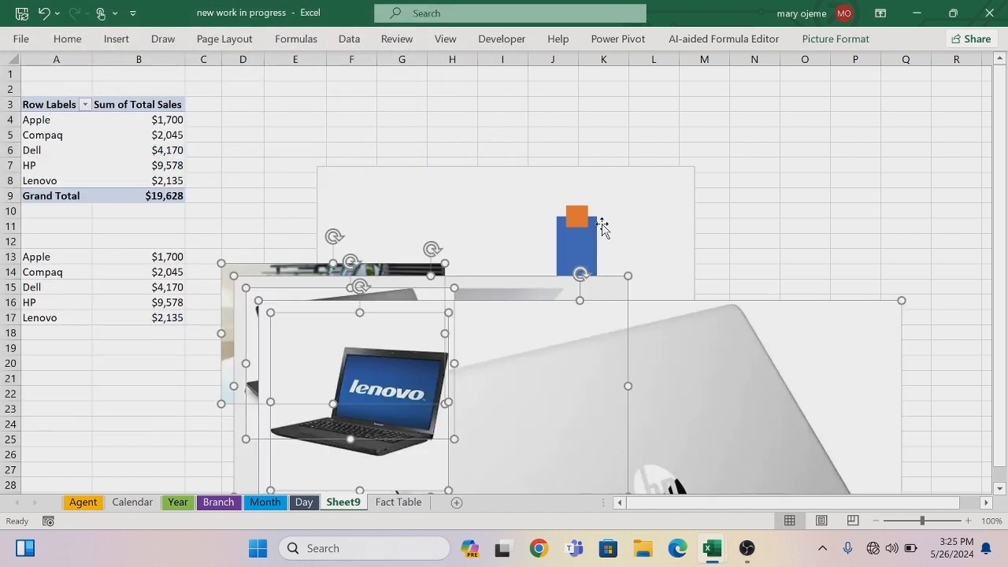
Set the height of all five inserted laptop pictures to 0.7"
left_click(839, 39)
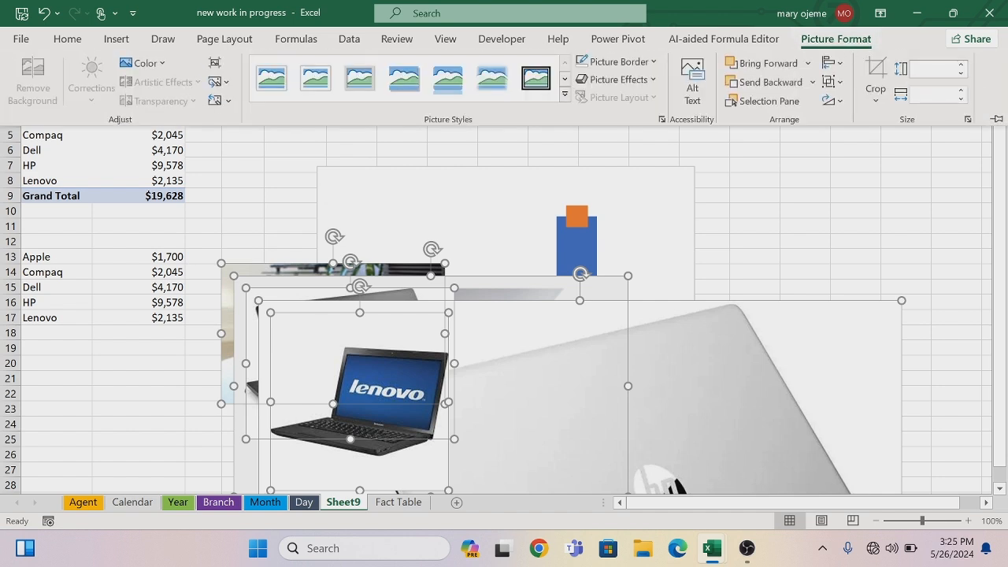
type("0.7")
key("Return")
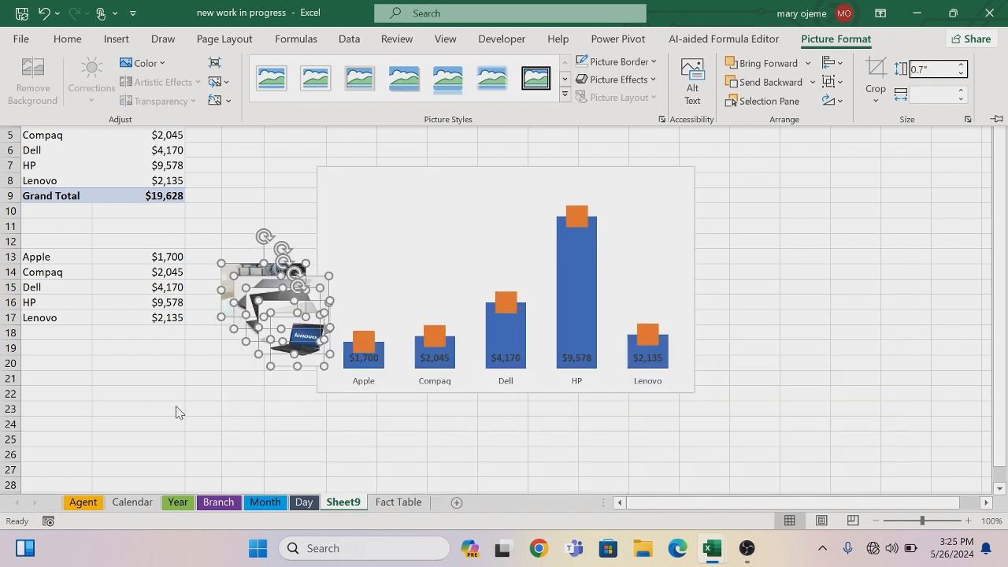
Apply the soft-edged rectangle picture style to the five laptop pictures
key("Escape")
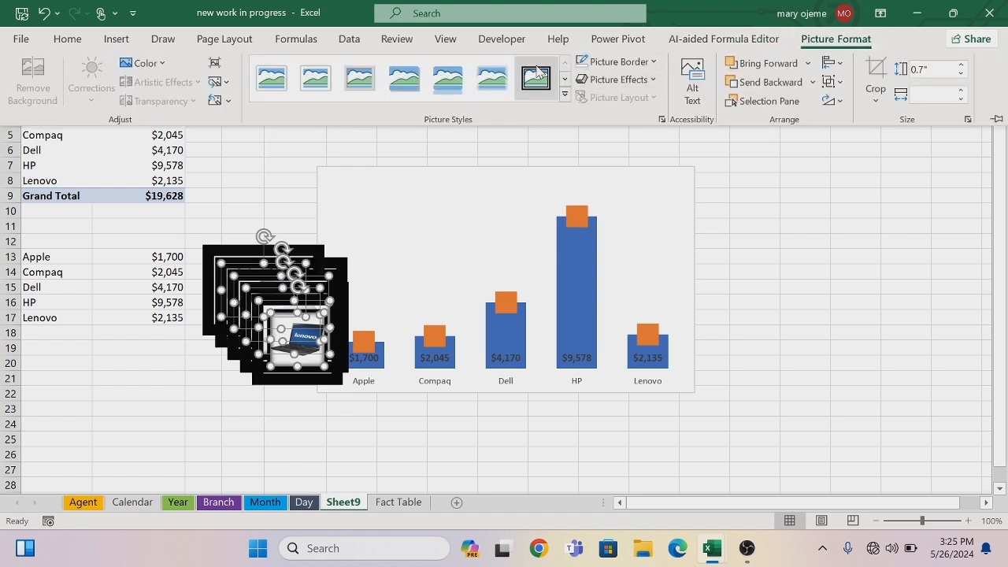
left_click(565, 95)
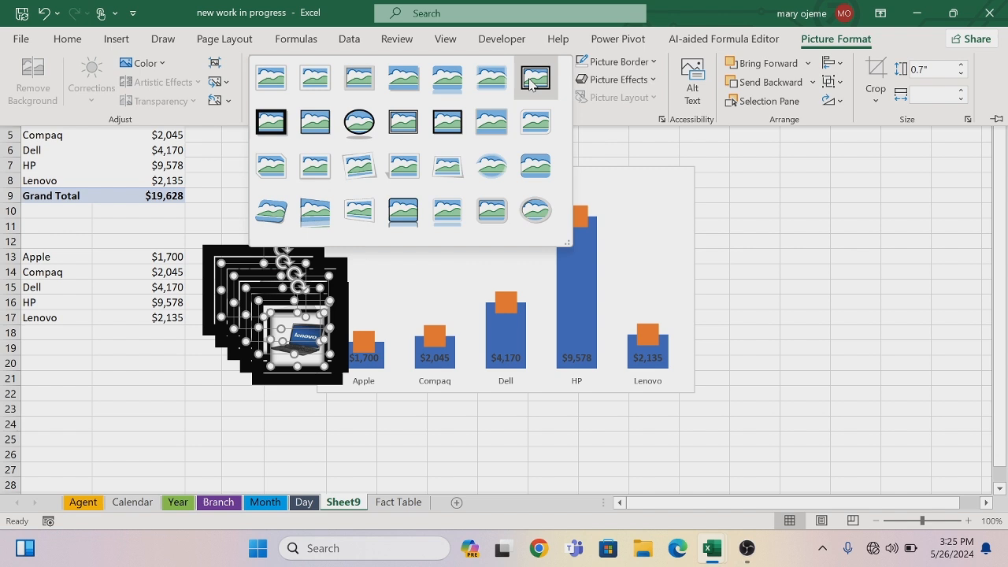
left_click(483, 82)
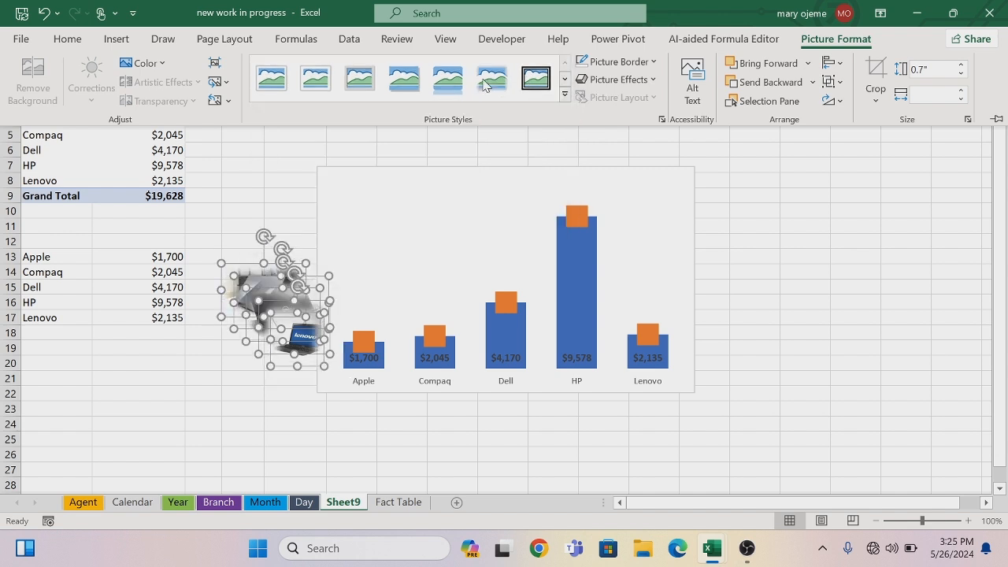
Undo the soft-edged picture style and give the five laptop pictures a black border
key("ctrl+z")
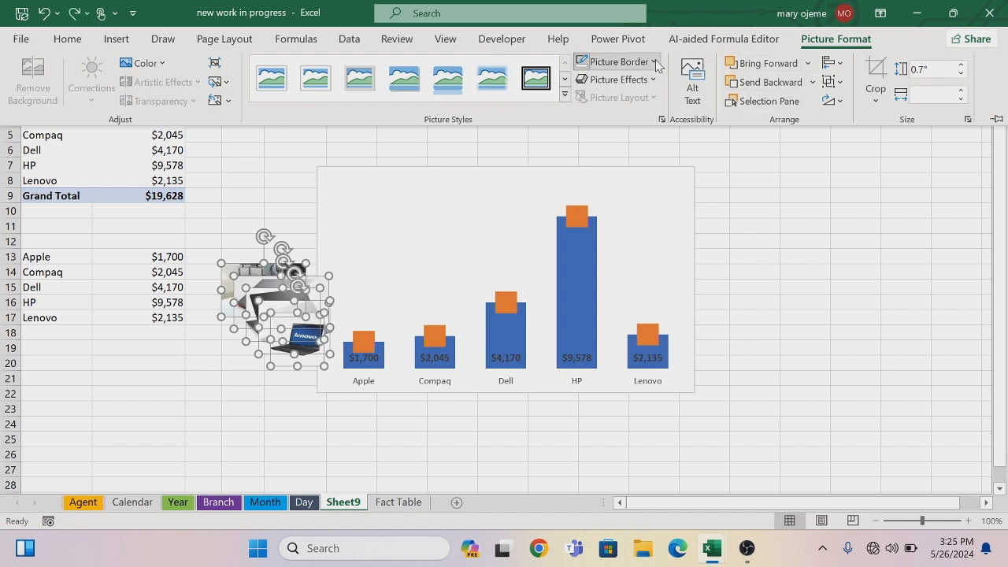
left_click(622, 62)
left_click(595, 125)
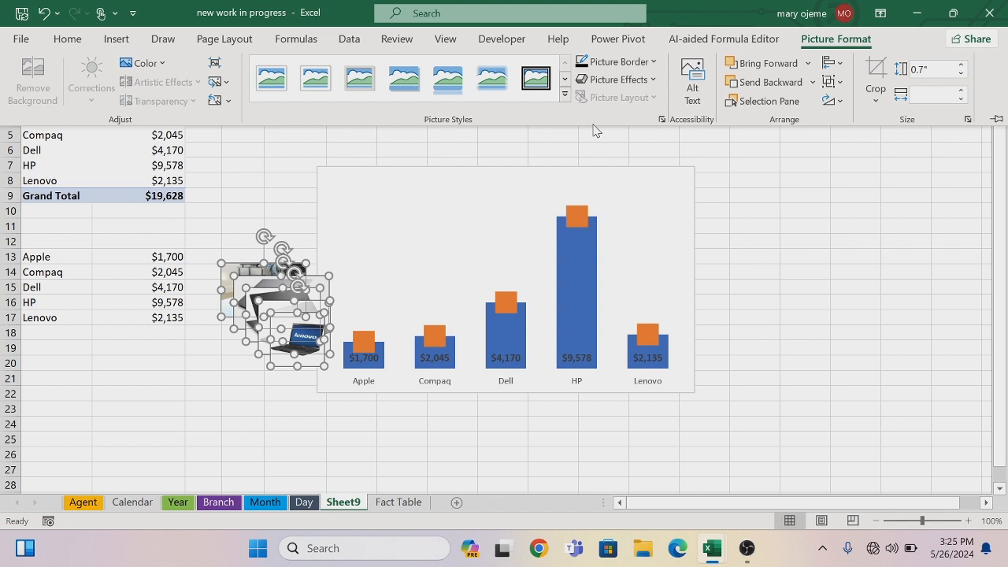
left_click(285, 160)
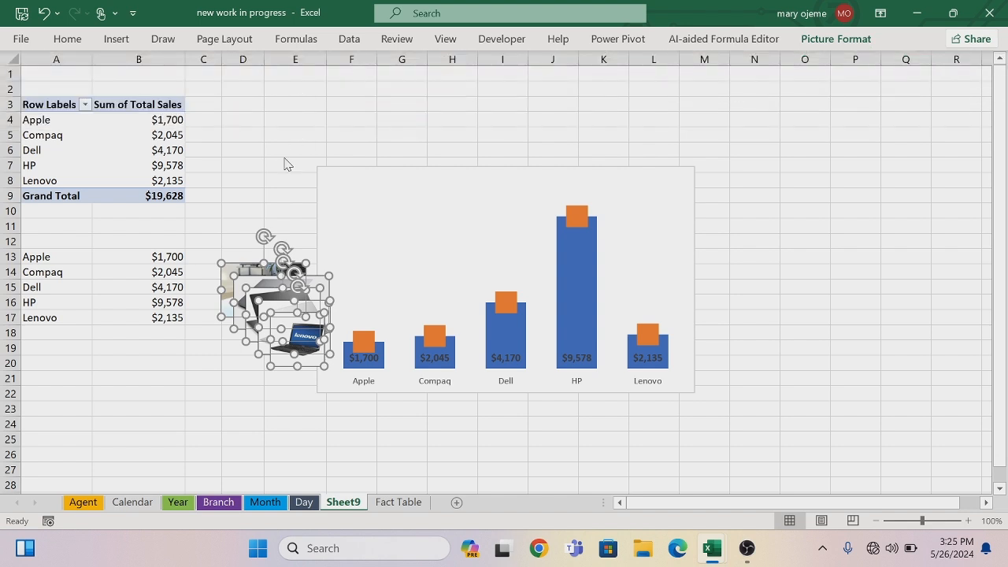
Spread the stacked laptop pictures apart around the chart so that none of them overlap
left_click_drag(279, 346, 145, 386)
left_click_drag(282, 346, 248, 454)
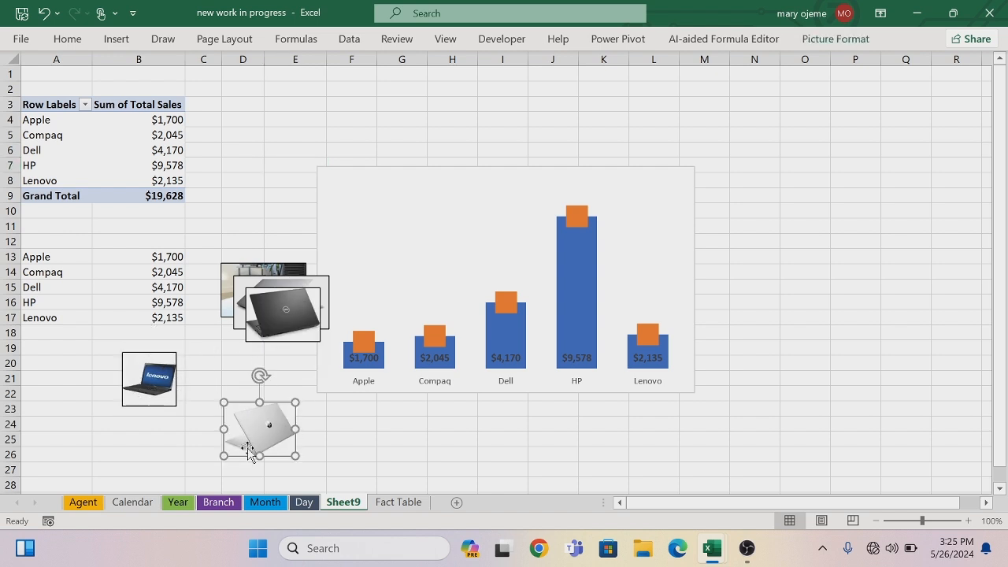
left_click(293, 318)
left_click_drag(292, 319, 271, 170)
left_click(262, 297)
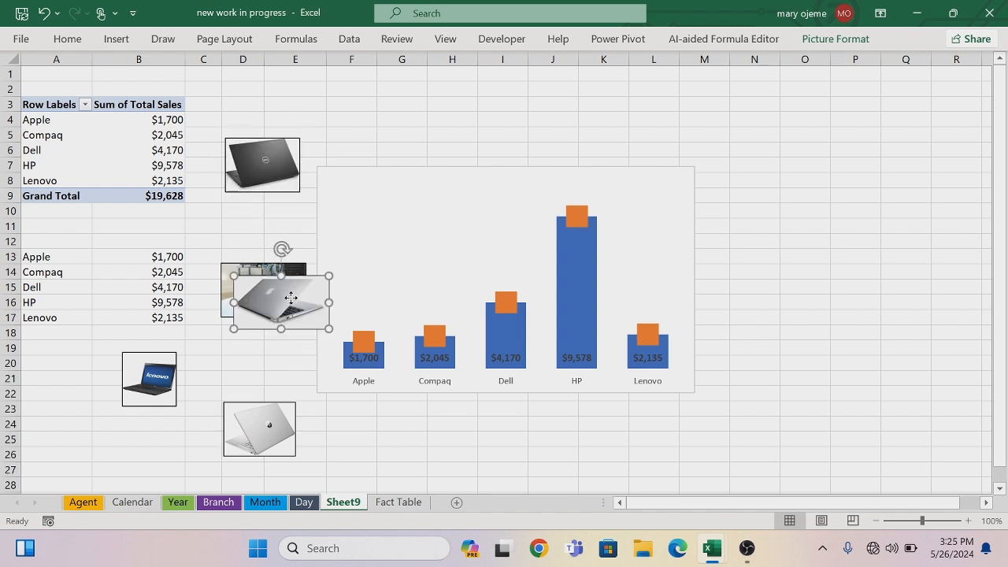
left_click_drag(261, 297, 75, 439)
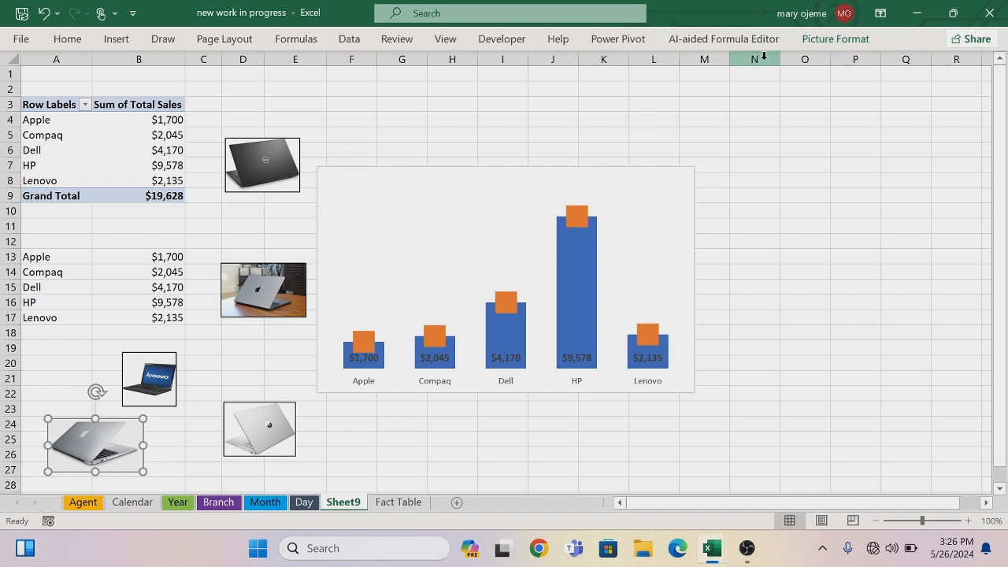
left_click(850, 44)
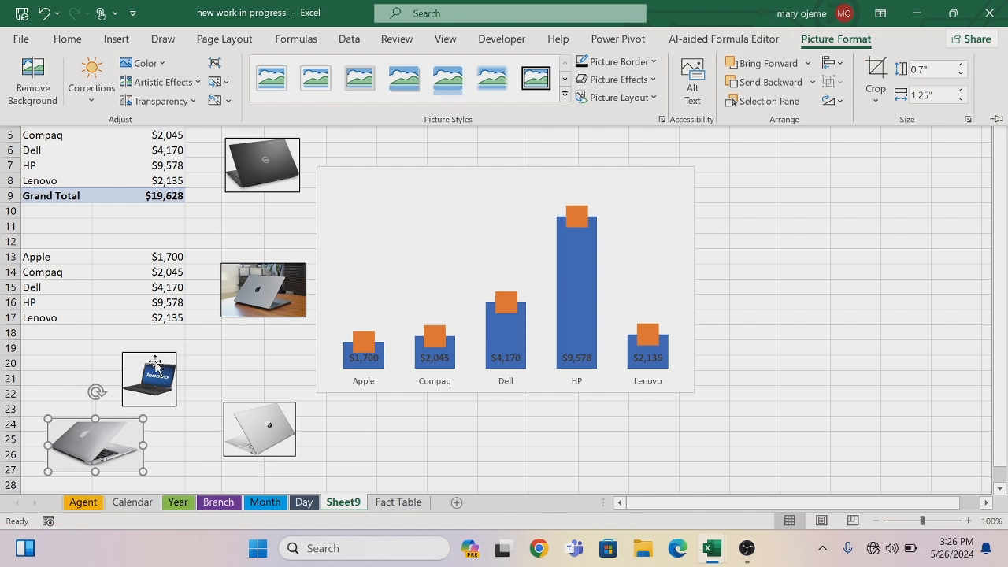
key("Escape")
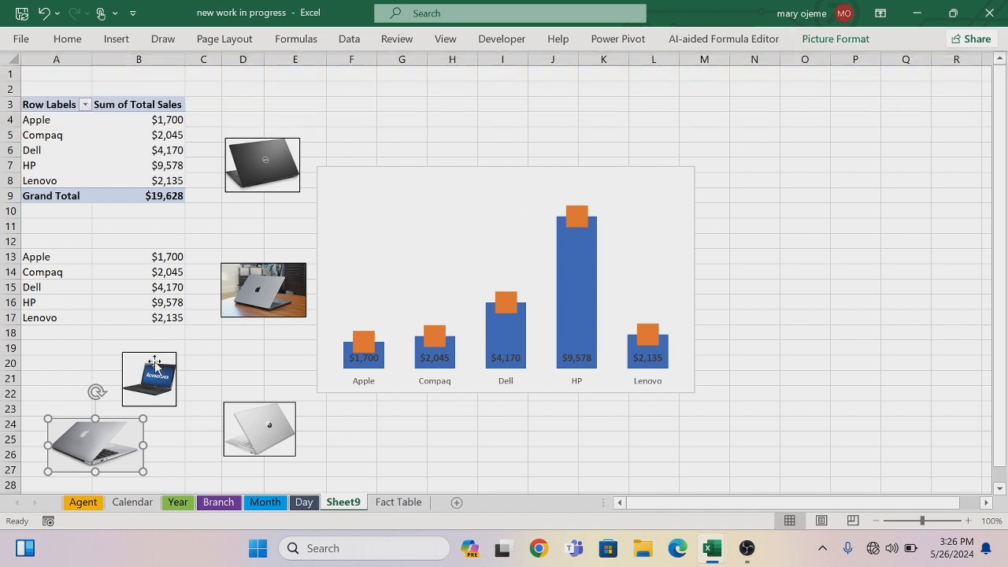
left_click(818, 46)
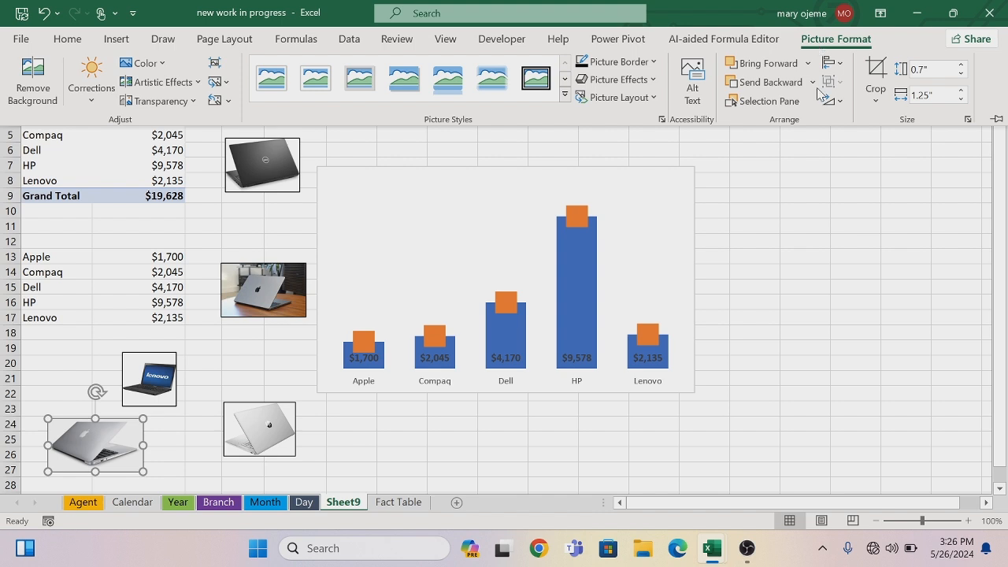
left_click(508, 446)
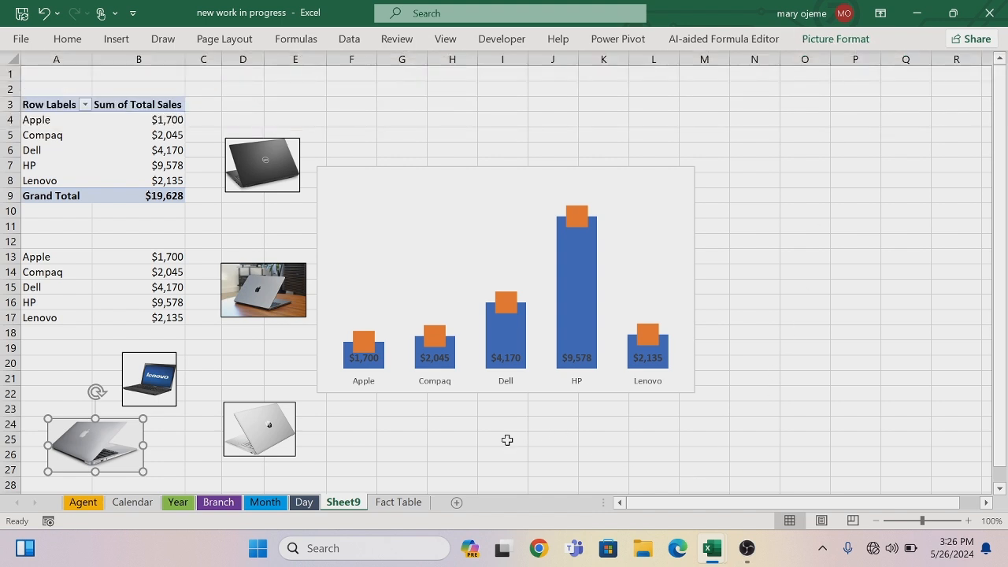
left_click(358, 346)
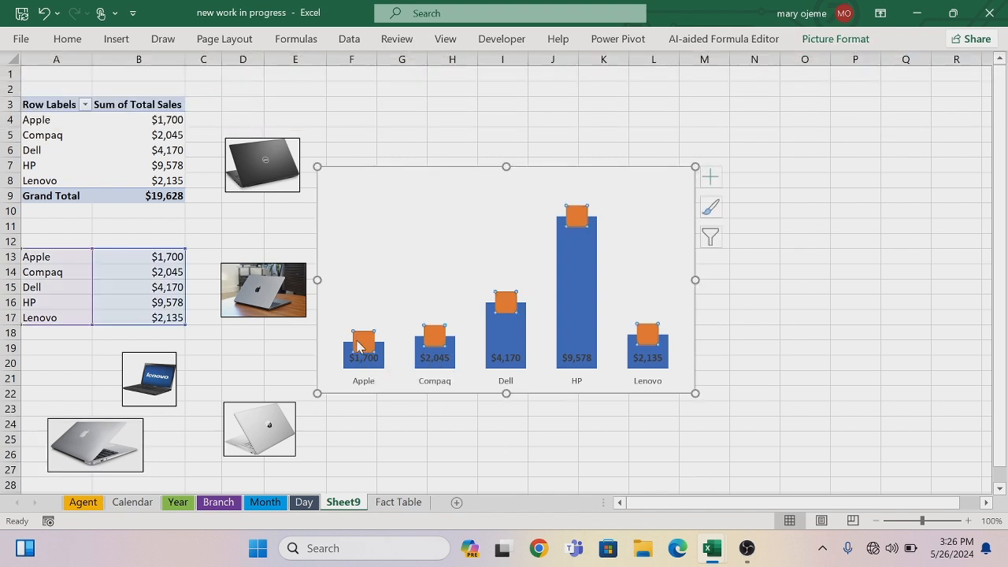
left_click(393, 443)
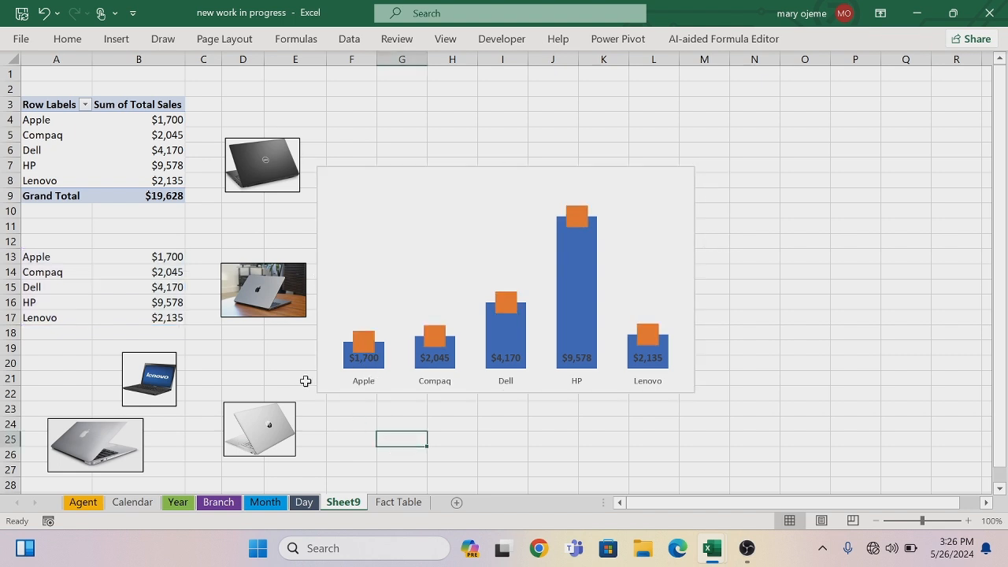
Try pasting the HP laptop picture onto the Apple column's orange marker, and undo the paste
left_click(261, 420)
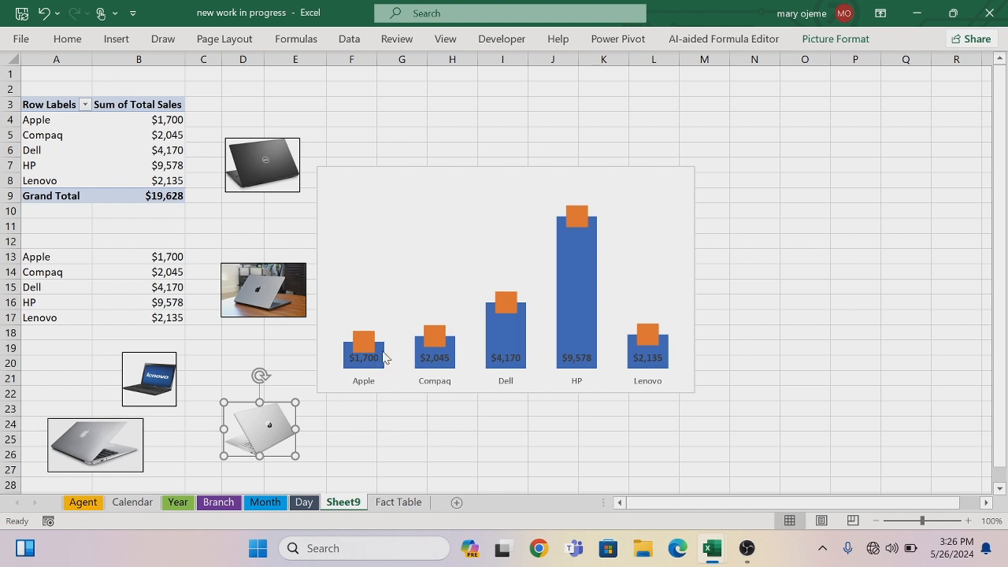
left_click(362, 343)
left_click(362, 343)
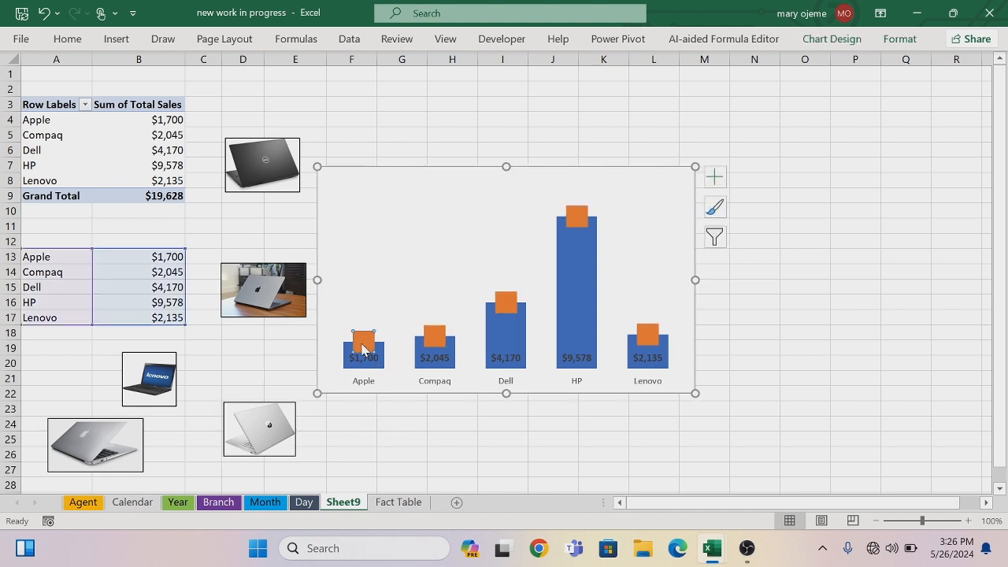
key("ctrl+v")
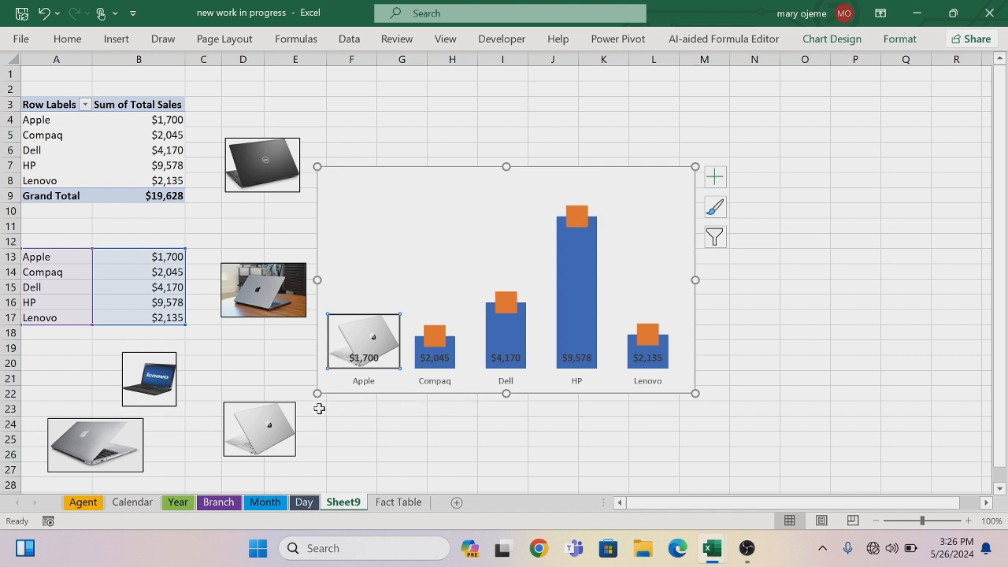
key("ctrl+z")
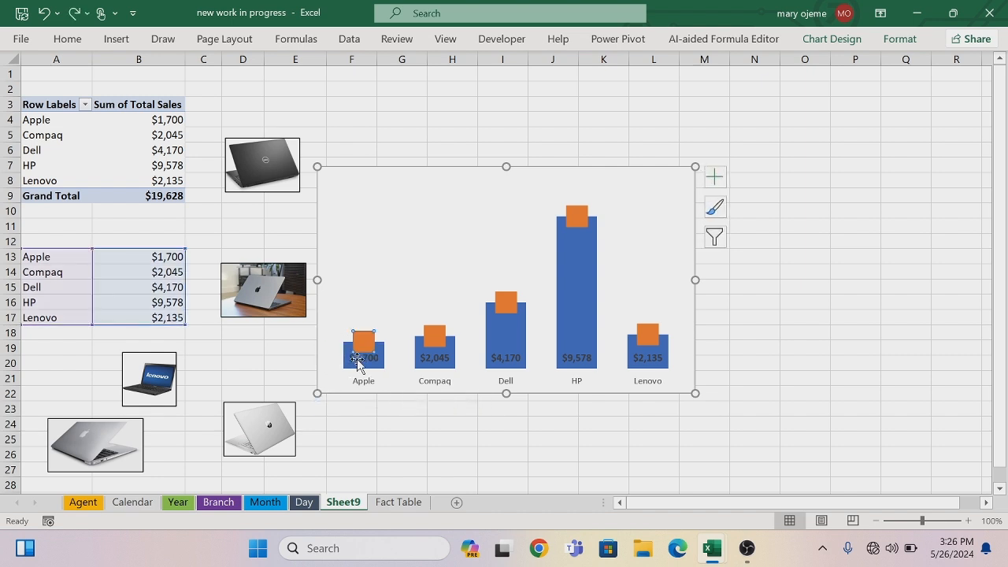
Shrink the HP laptop picture proportionally to about 0.46" high and 0.62" wide
left_click(288, 408)
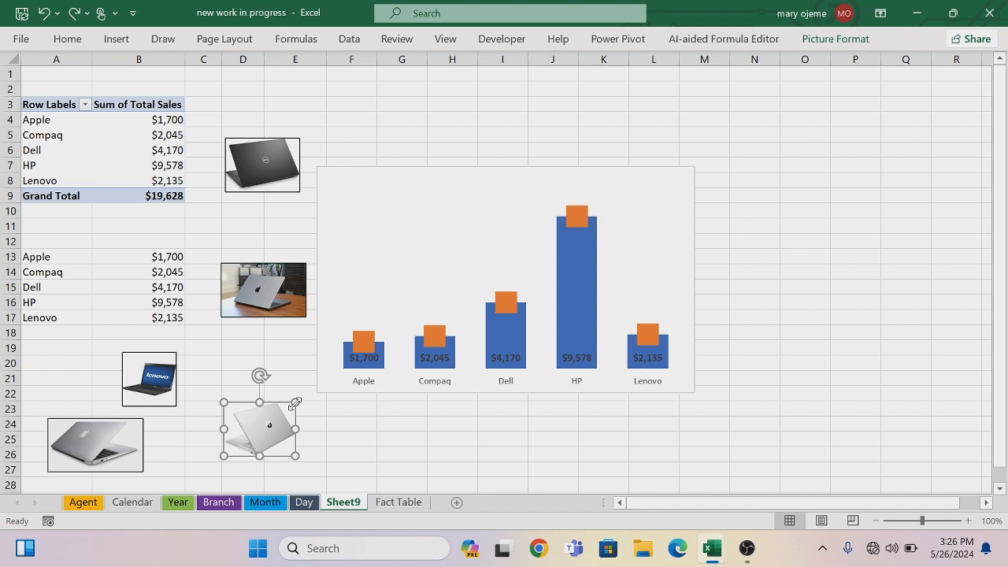
left_click_drag(294, 403, 266, 421)
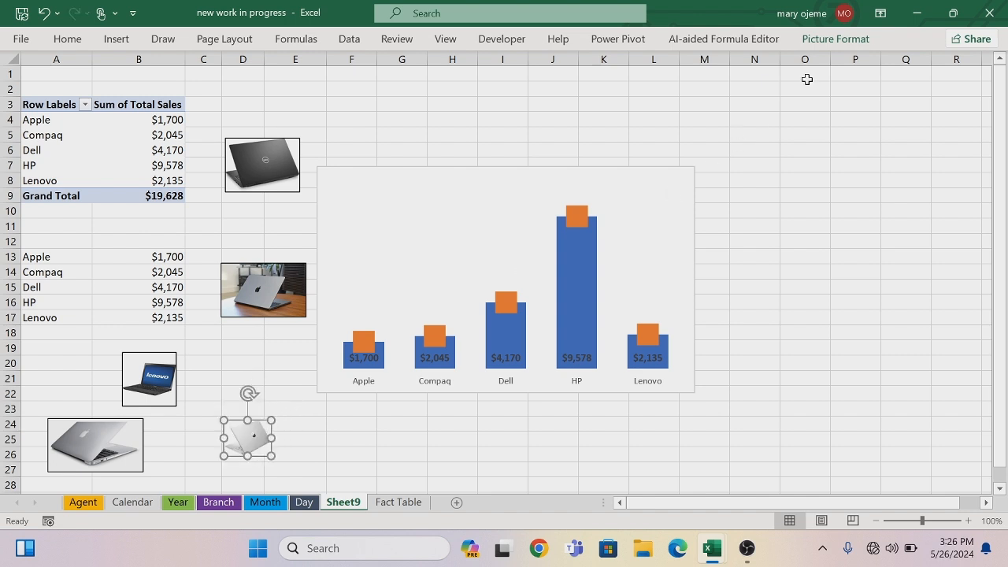
left_click(835, 40)
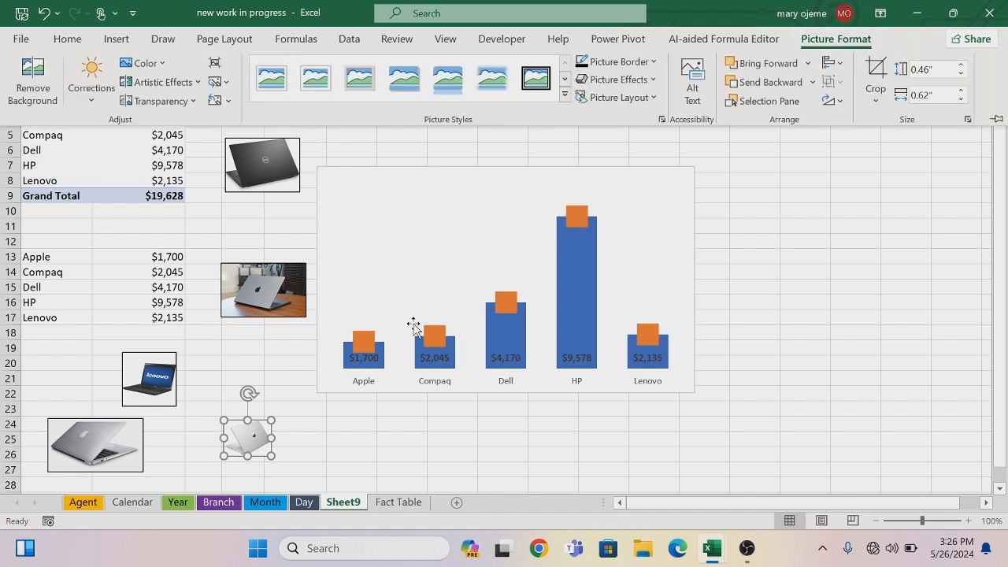
Select all five laptop pictures together and set their height to 0.46"
left_click(60, 454)
left_click(88, 440, "ctrl")
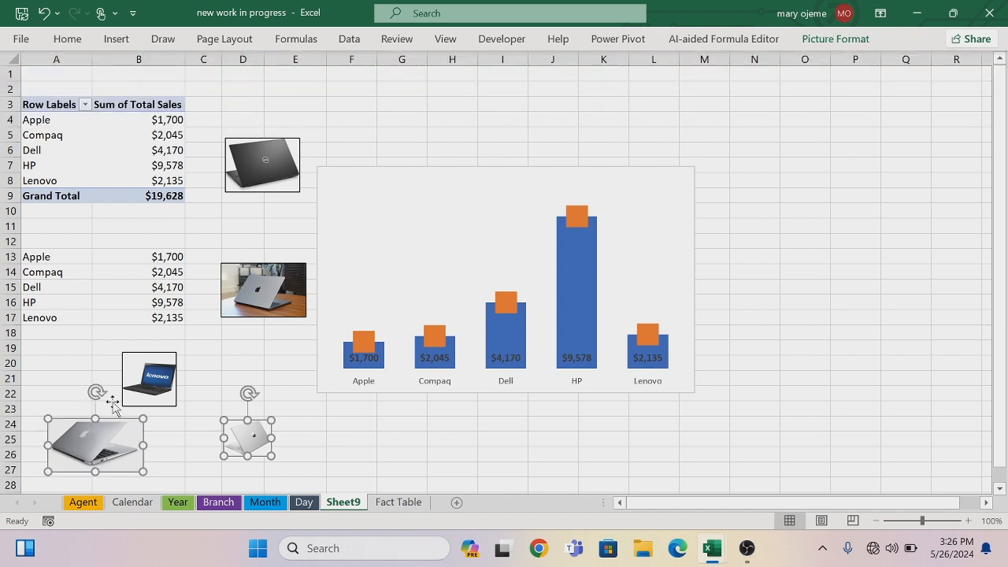
left_click(136, 366, "ctrl")
left_click(235, 285, "ctrl")
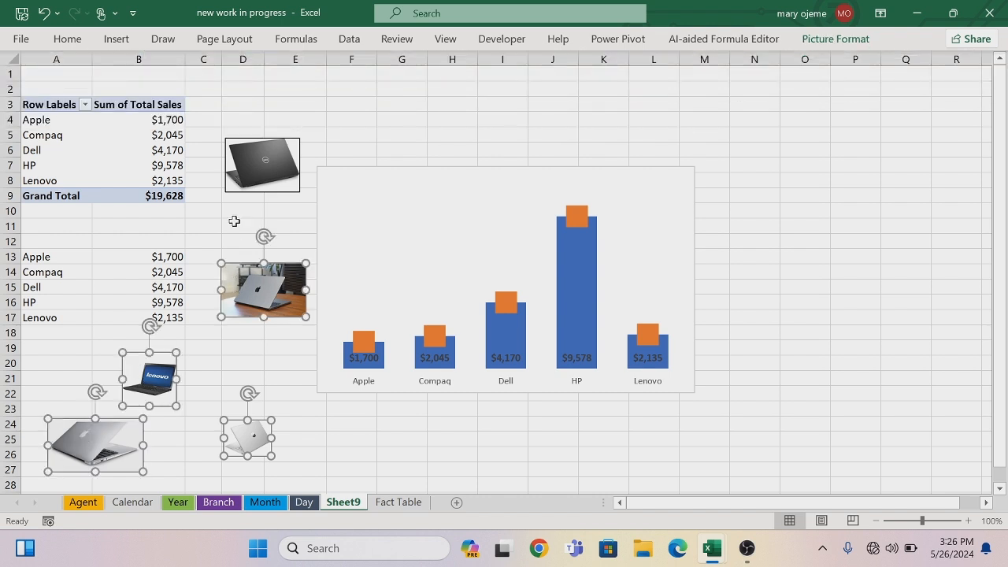
left_click(239, 163, "ctrl")
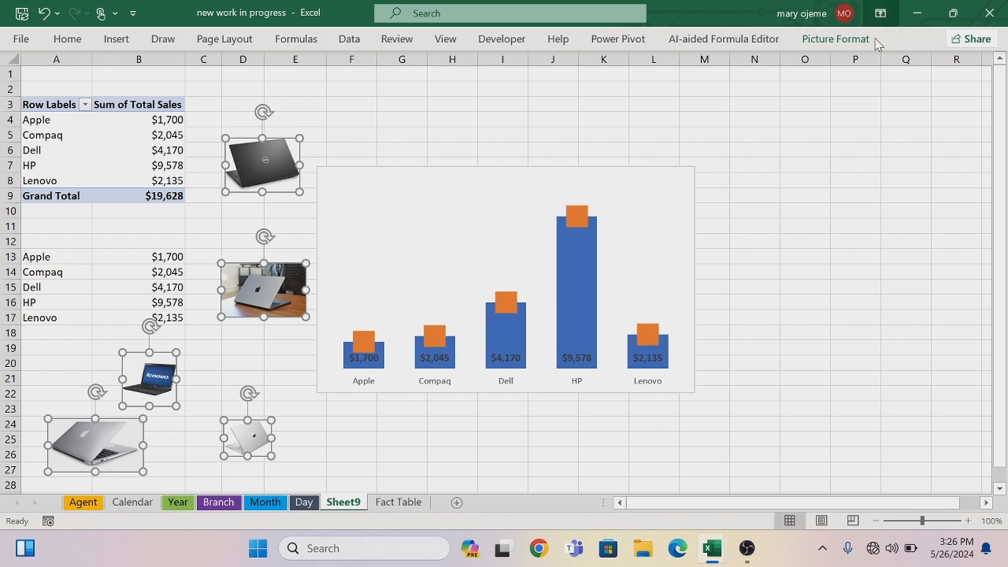
left_click(836, 39)
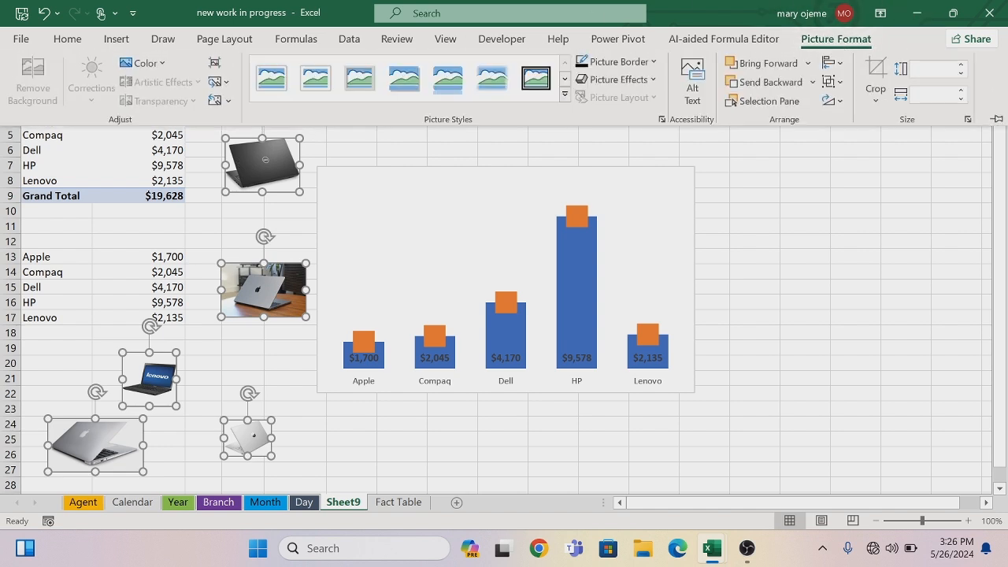
left_click(933, 69)
key("Return")
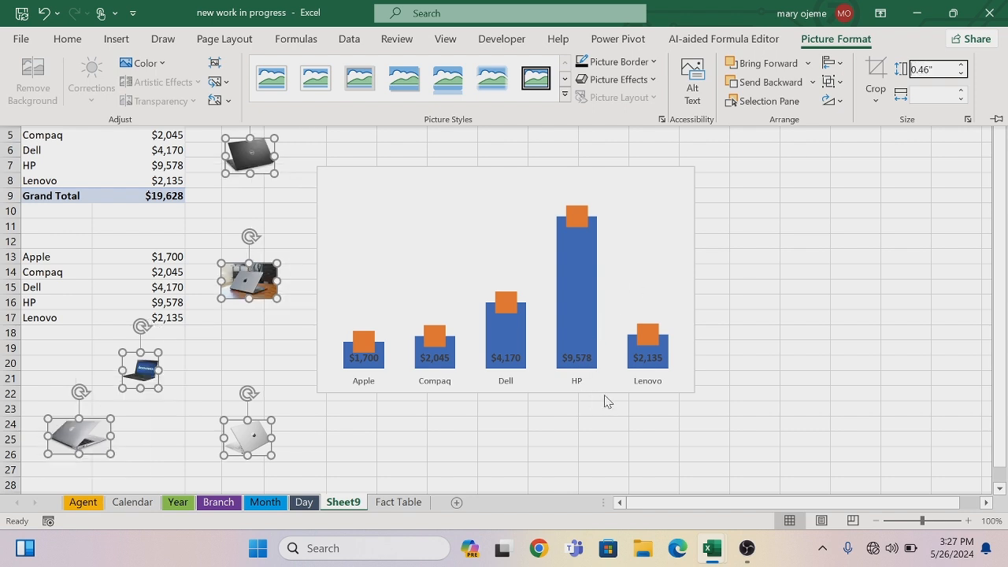
key("Escape")
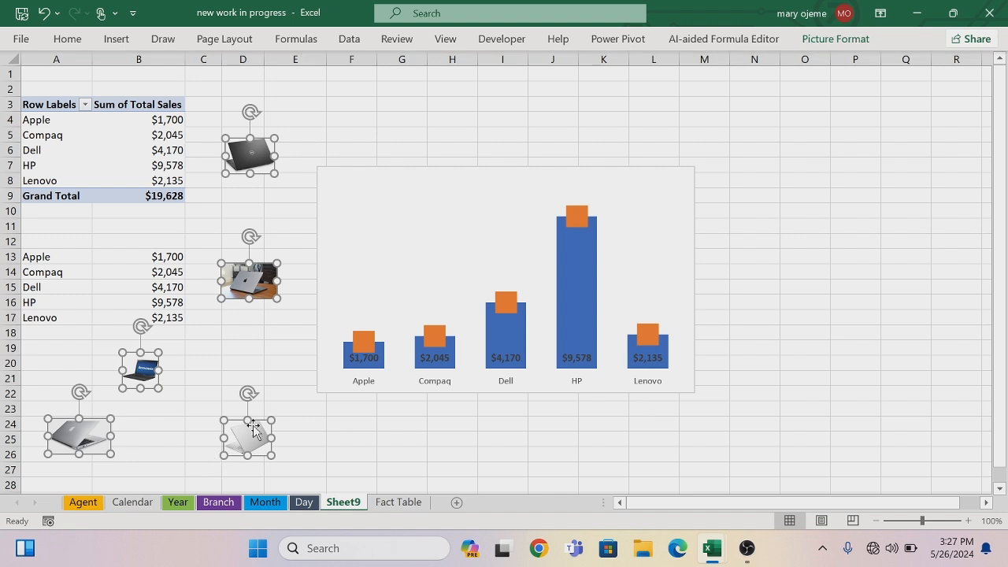
left_click(275, 378)
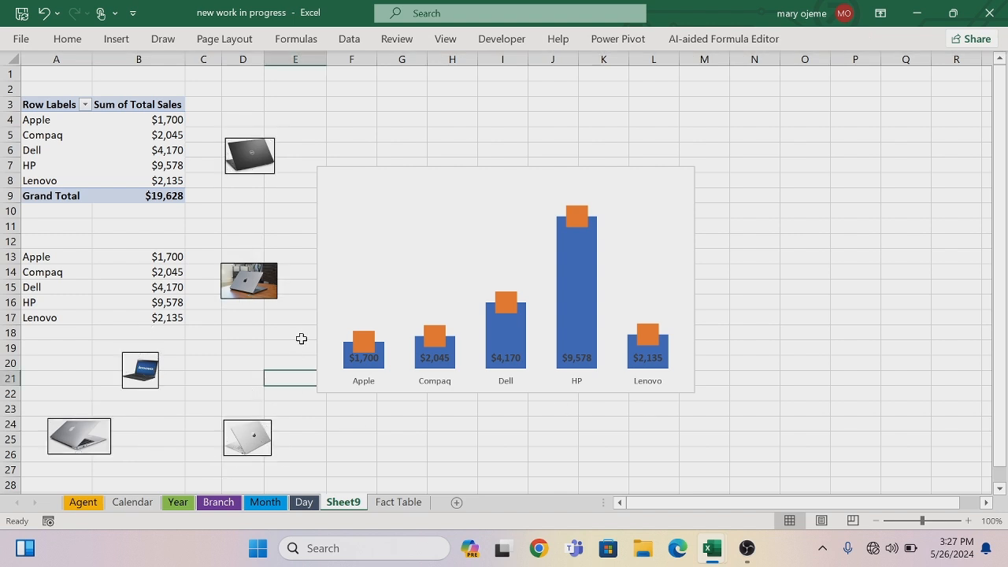
Try the resized HP laptop picture as the Apple column's marker, and undo it
left_click(256, 443)
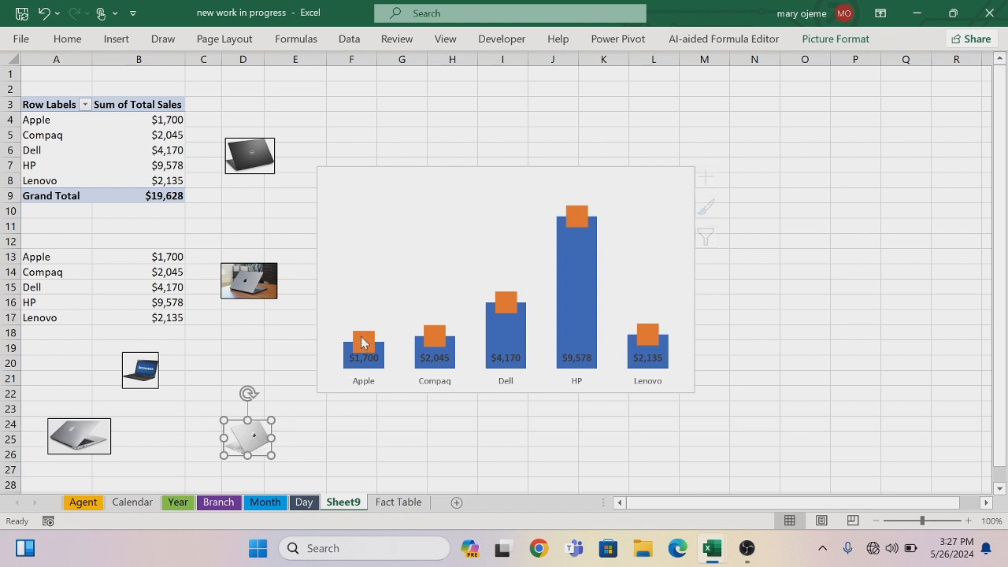
left_click(361, 340)
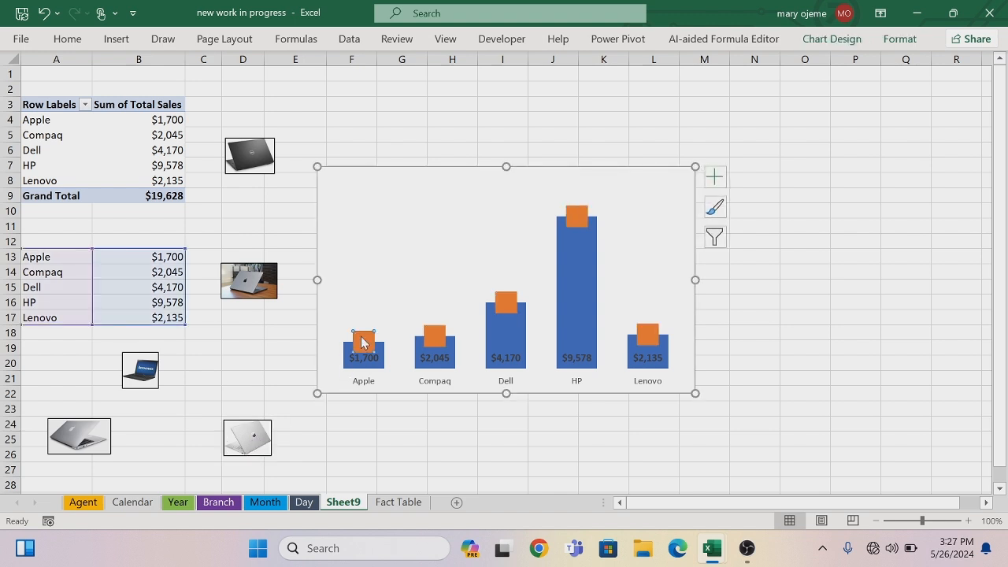
key("ctrl+v")
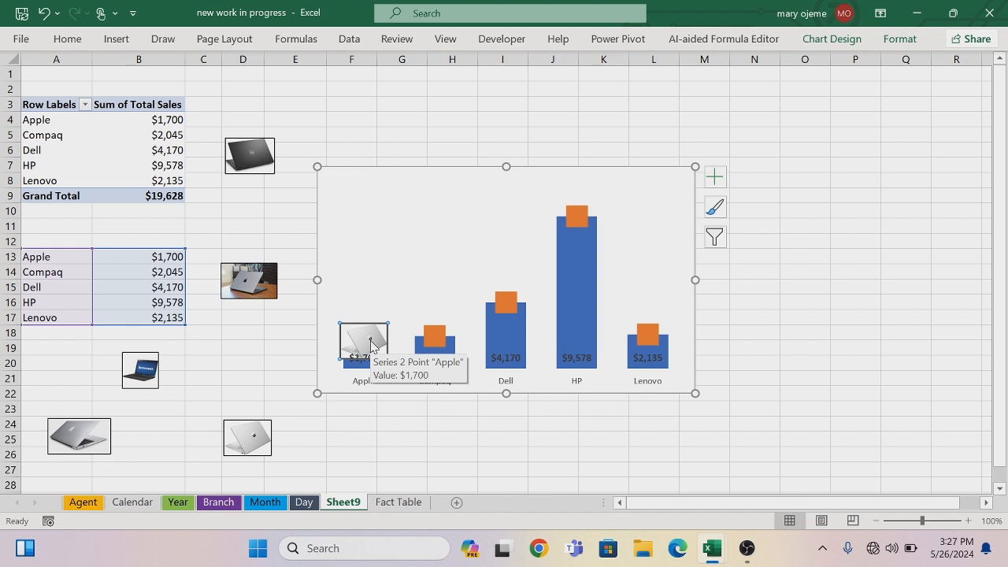
key("ctrl+z")
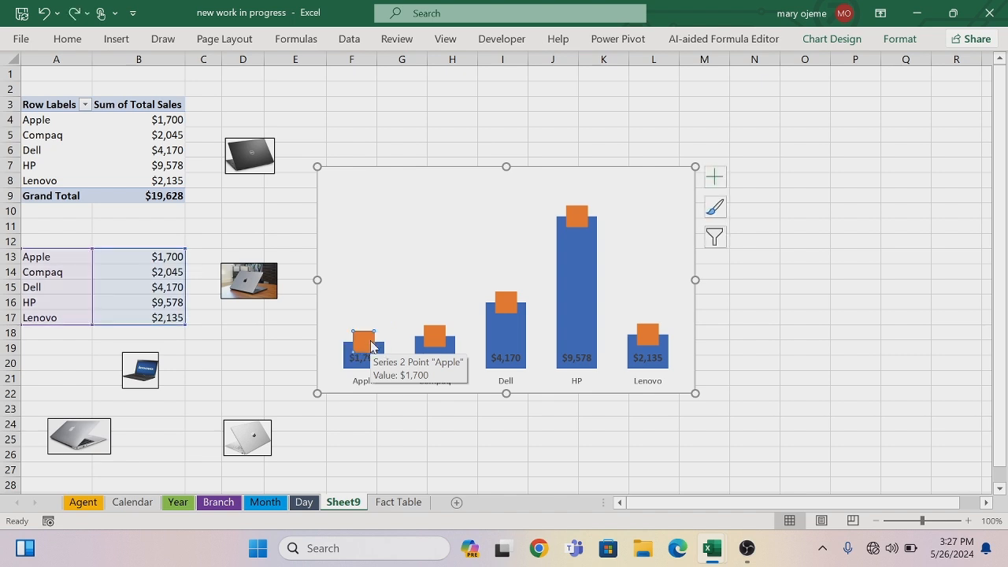
Replace the Apple column's orange marker with a copy of the Apple laptop picture
left_click(243, 294)
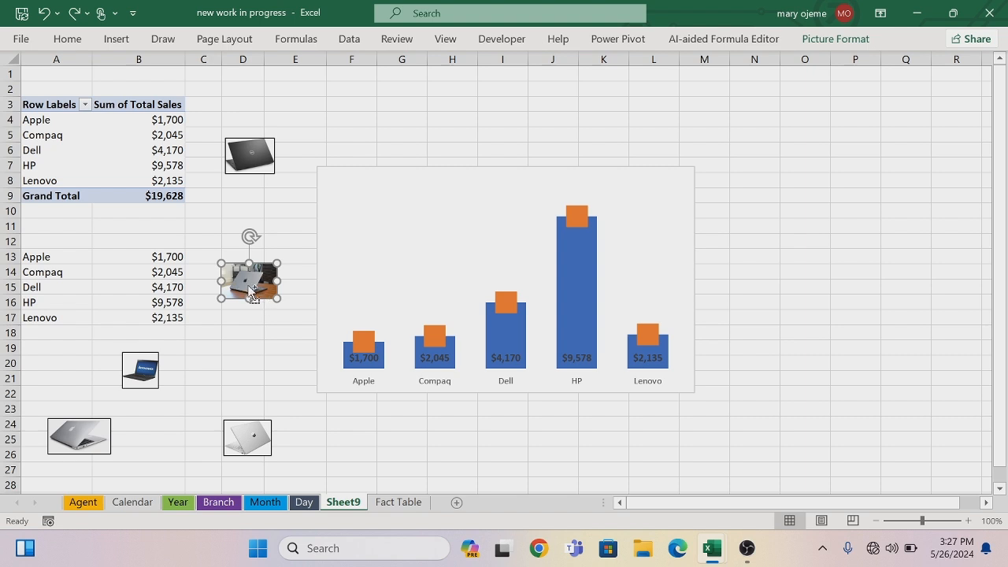
left_click(365, 342)
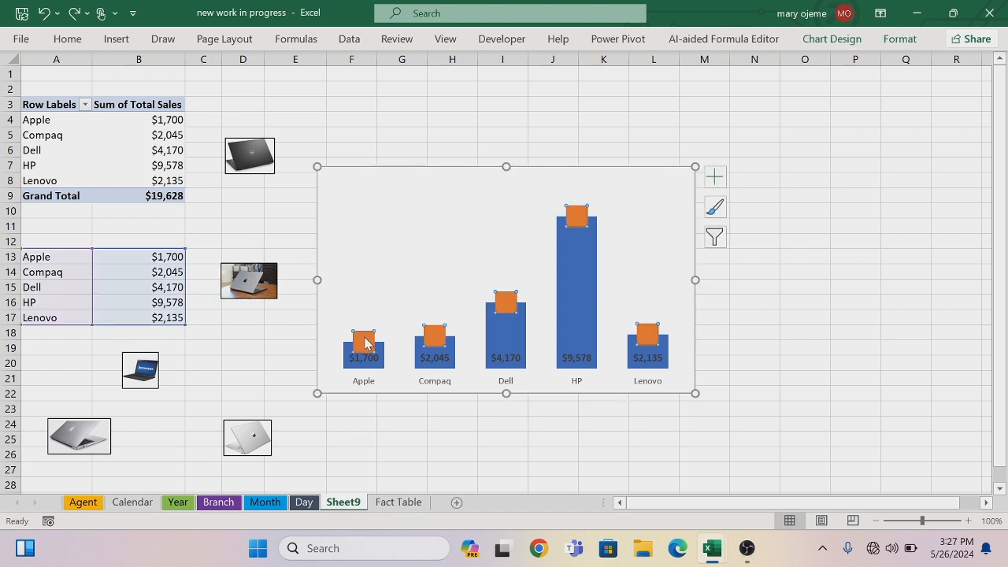
left_click(365, 343)
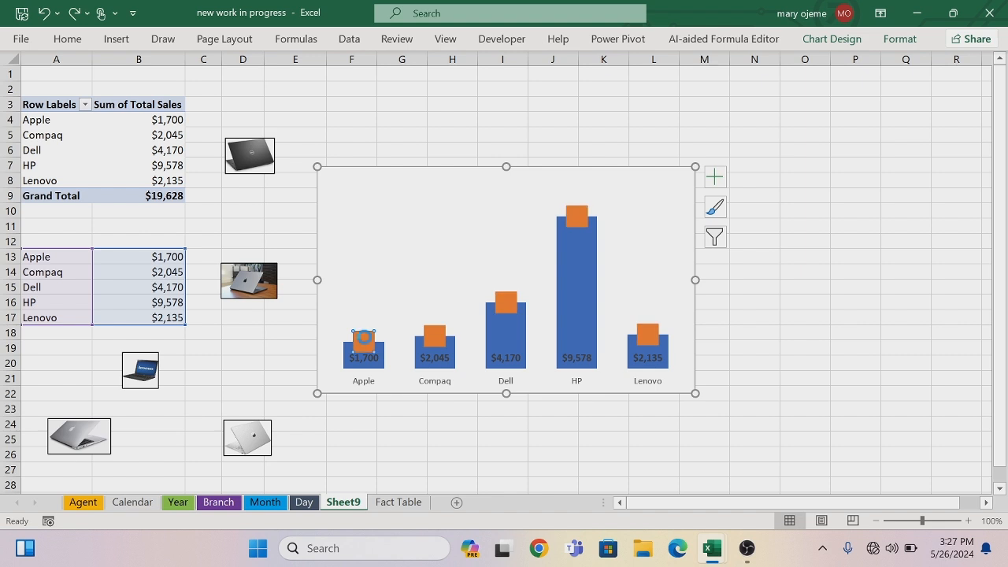
key("ctrl+v")
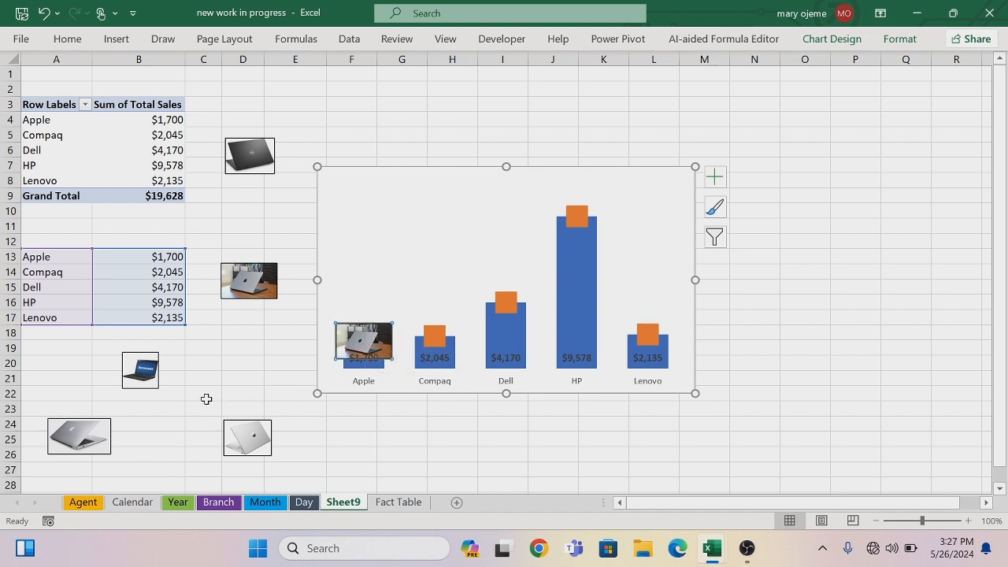
Replace the Compaq column's orange marker with a copy of the grey open laptop picture below the data
left_click(86, 441)
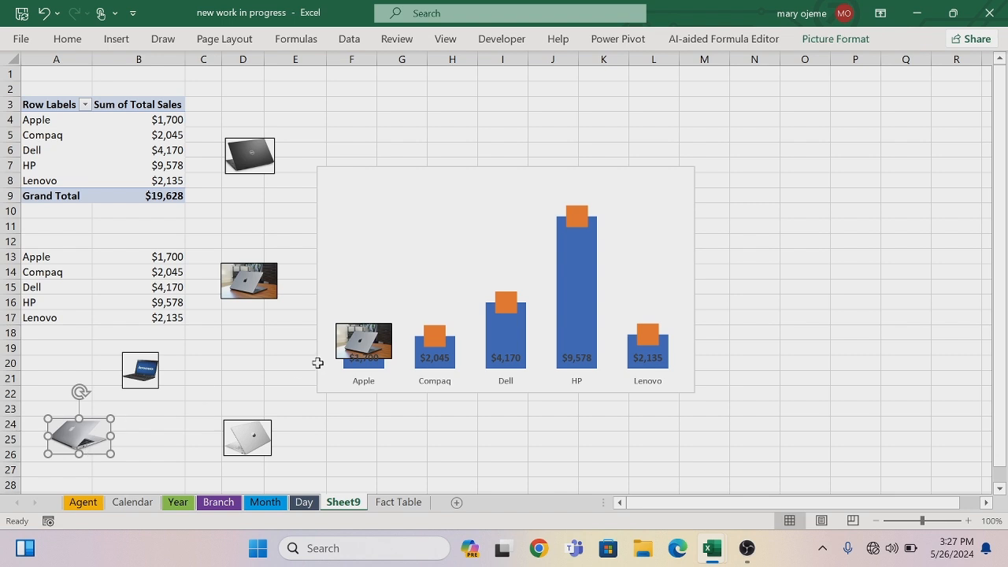
left_click(441, 340)
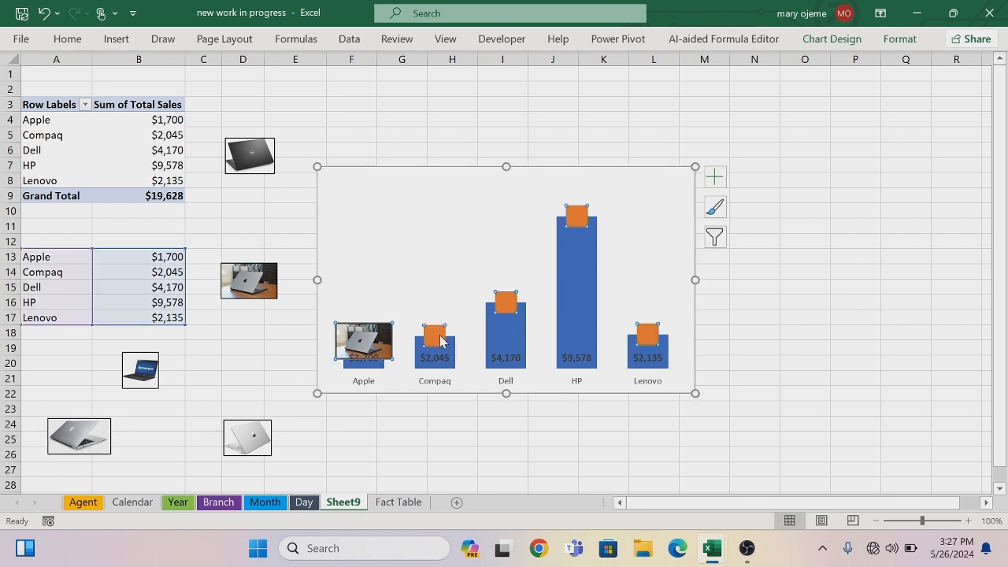
left_click(441, 341)
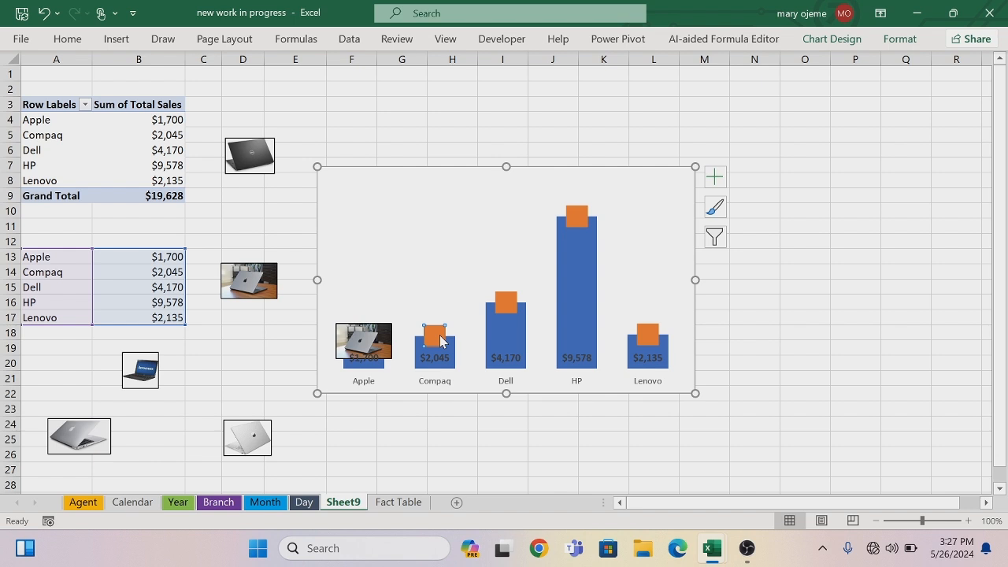
key("ctrl+v")
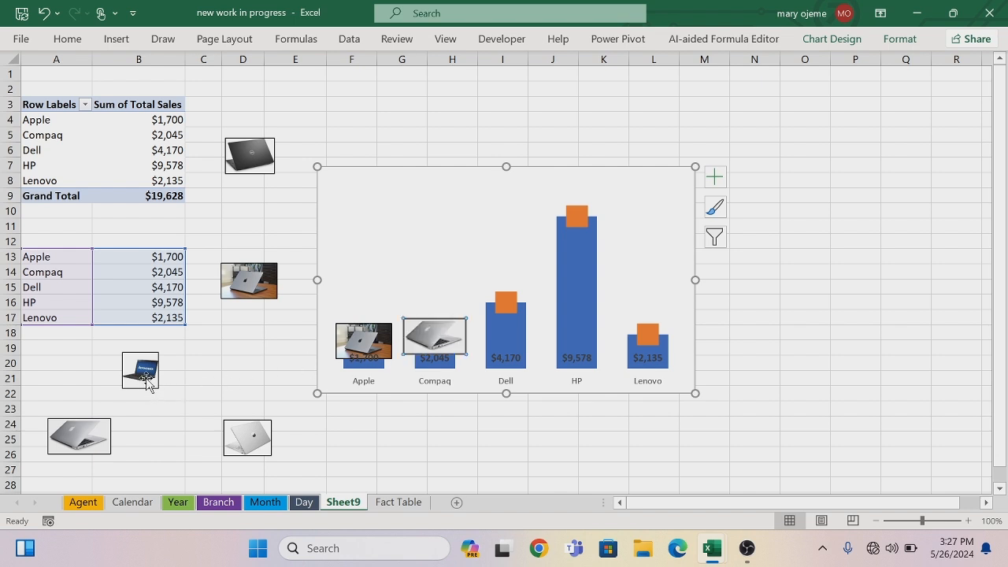
Replace only the Dell column's orange marker with a copy of the black Dell laptop picture
left_click(247, 162)
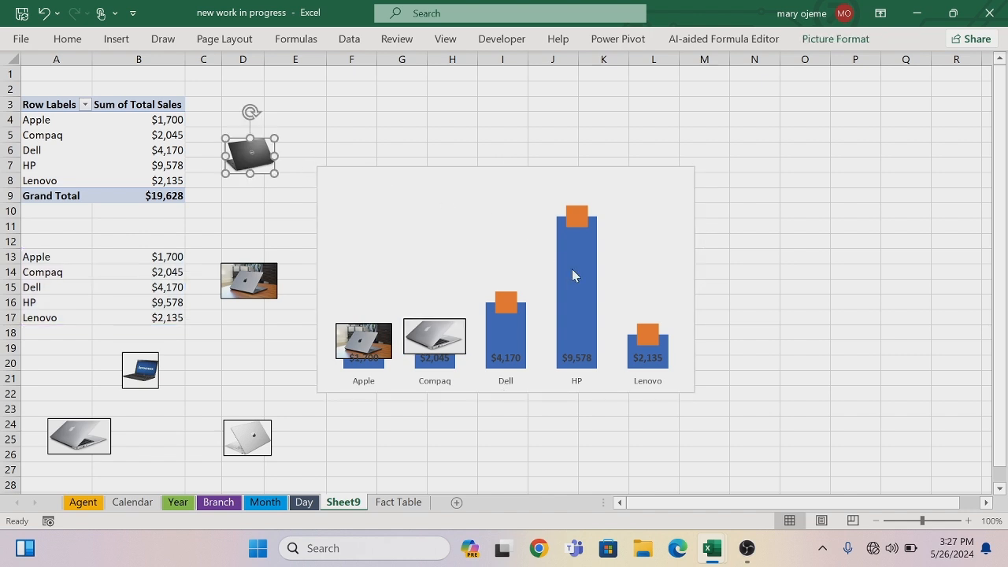
left_click(504, 307)
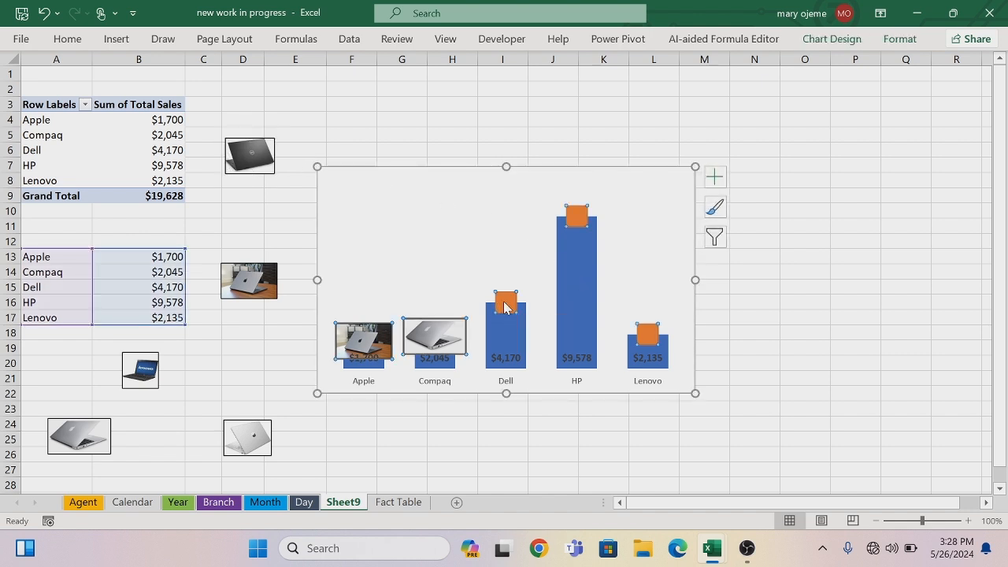
left_click(504, 307)
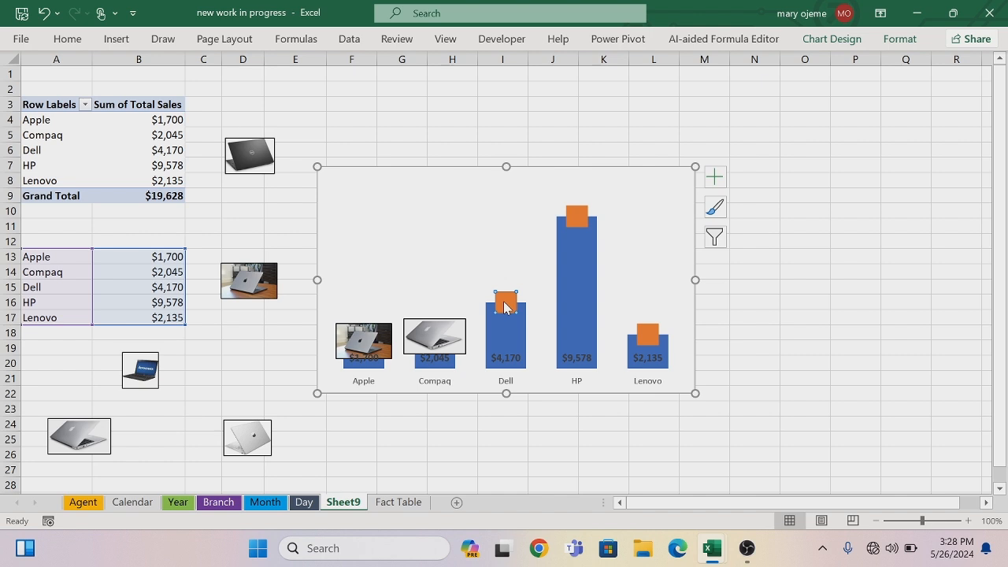
key("ctrl+v")
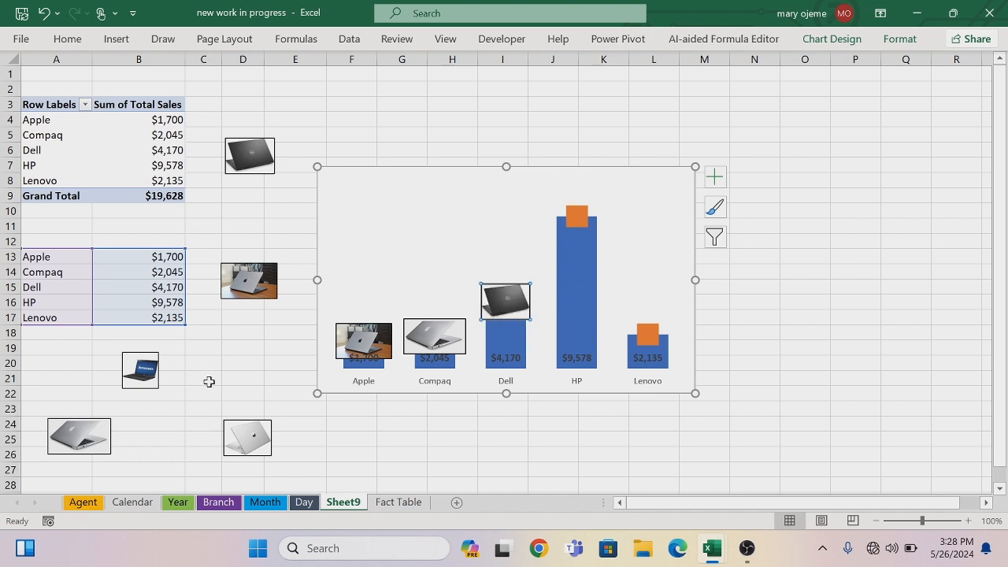
Try the silver HP laptop picture as the marker with the whole marker series selected, and undo it
left_click(252, 431)
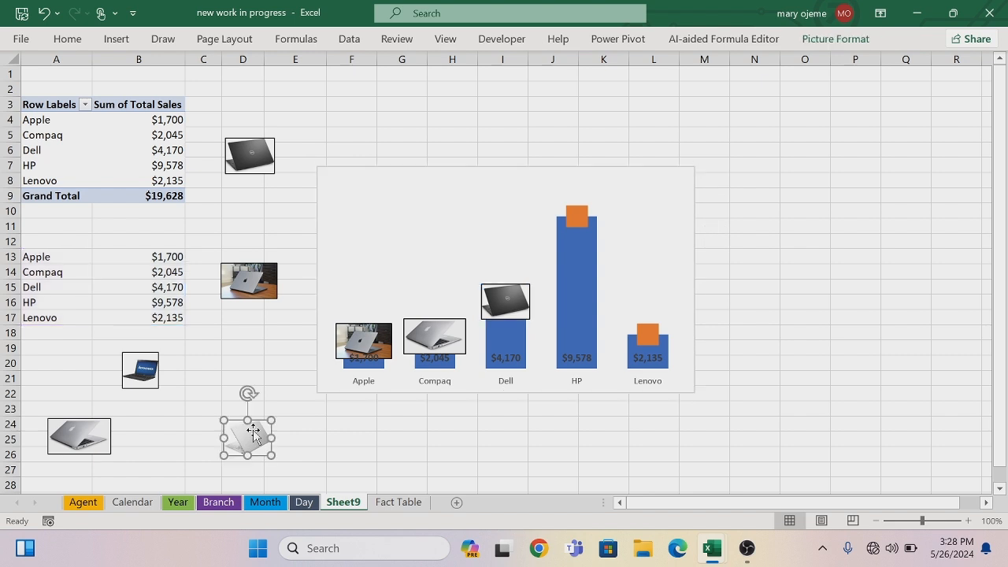
left_click(569, 225)
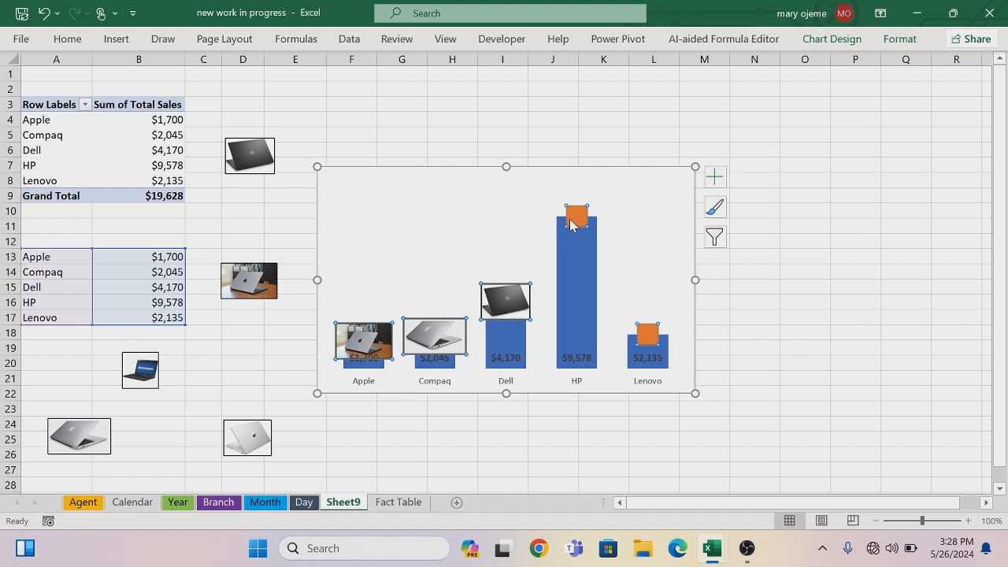
key("ctrl+v")
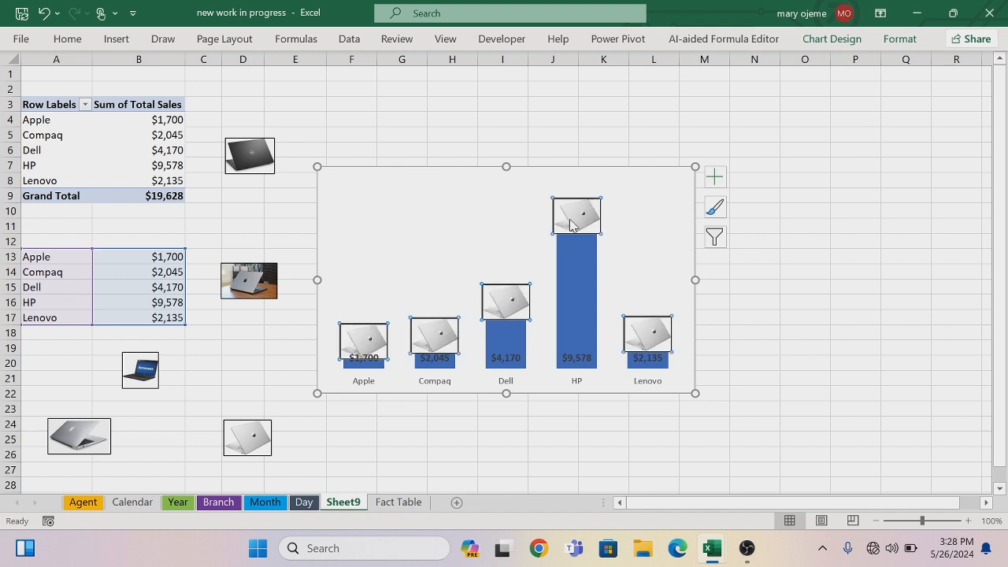
key("ctrl+z")
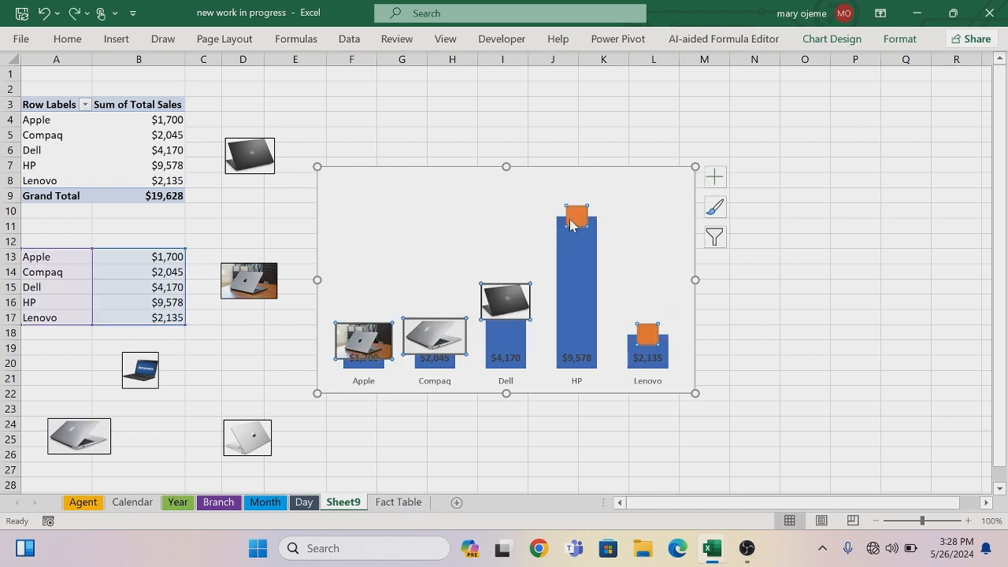
Replace only the HP column's orange marker with a copy of the silver HP laptop picture
left_click(570, 225)
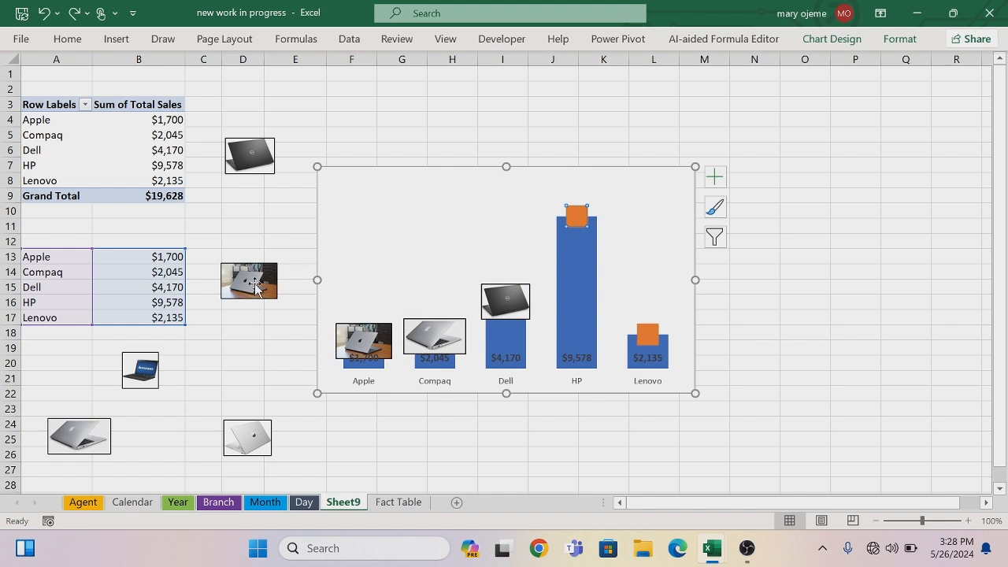
left_click(259, 454)
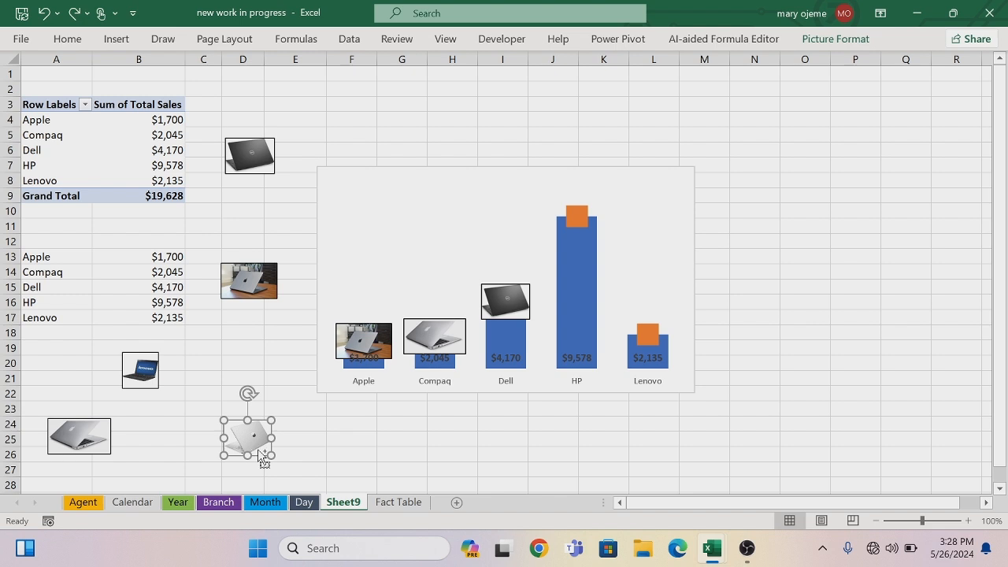
left_click(579, 217)
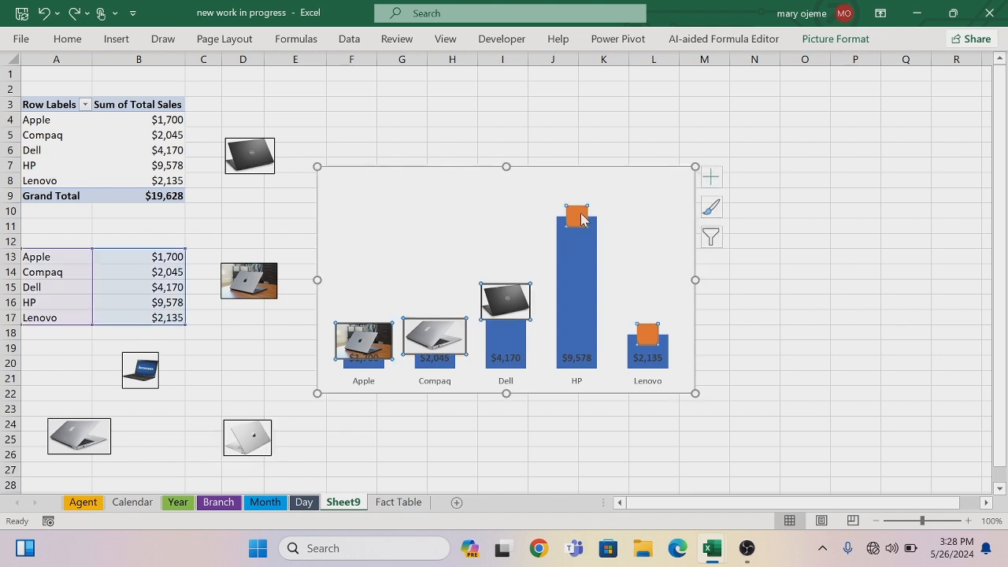
left_click(580, 219)
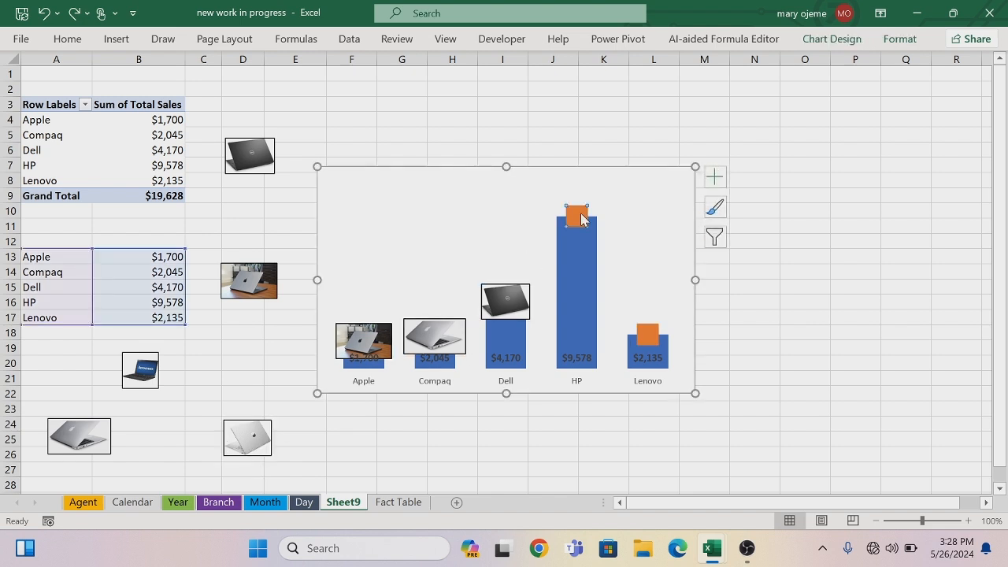
key("ctrl+v")
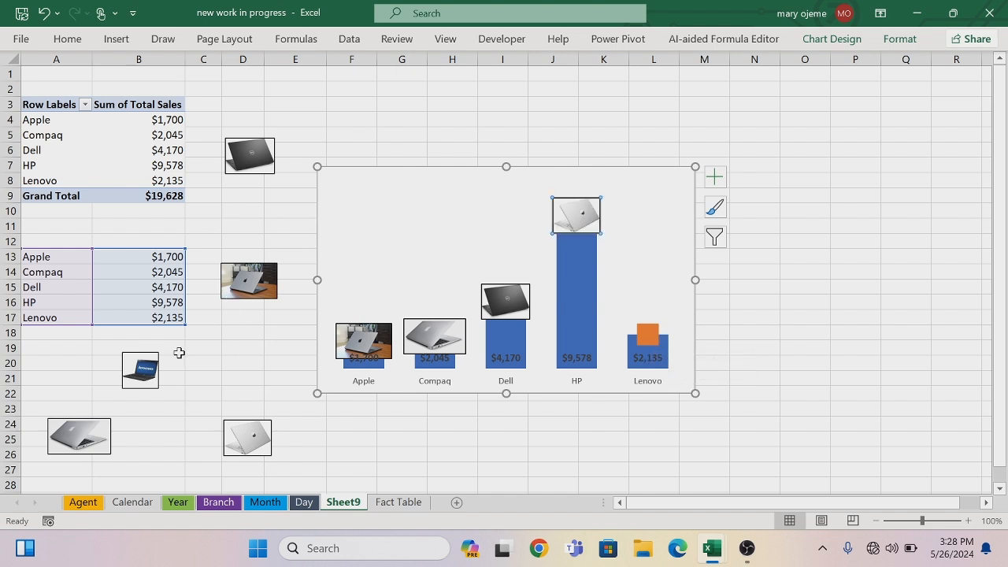
Replace only the Lenovo column's orange marker with a copy of the Lenovo laptop picture and deselect the chart
left_click(144, 375)
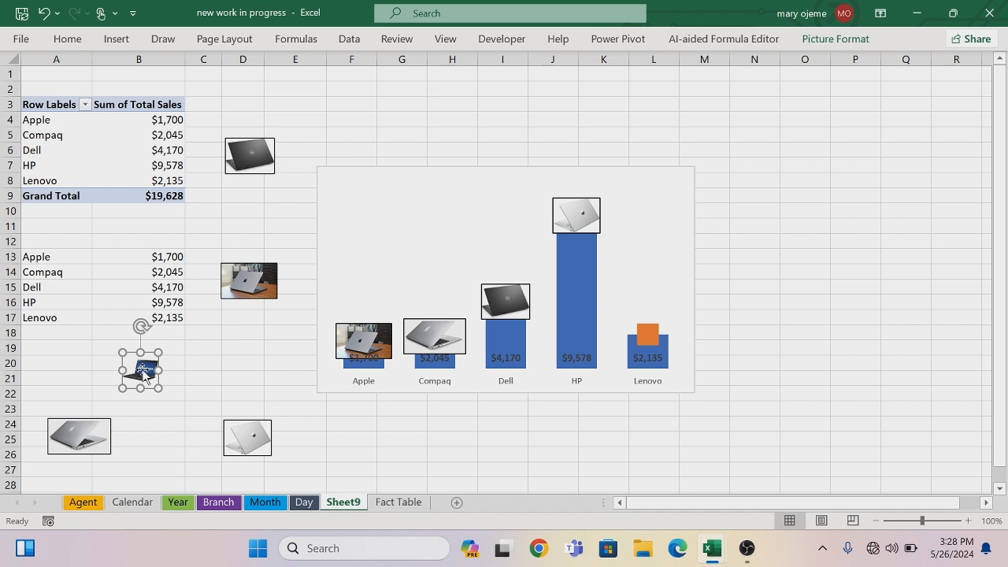
left_click(648, 333)
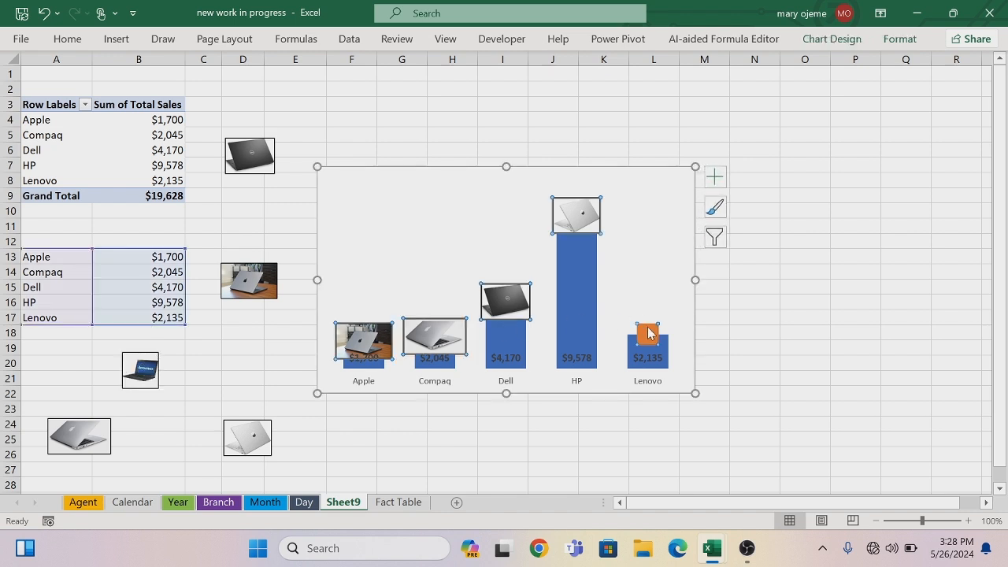
left_click(648, 333)
key("ctrl+v")
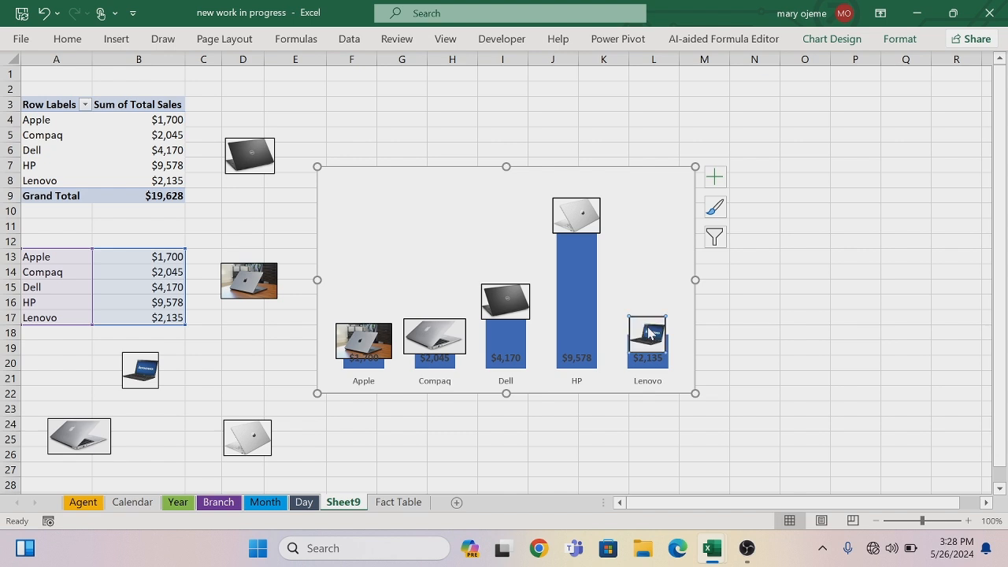
left_click(802, 238)
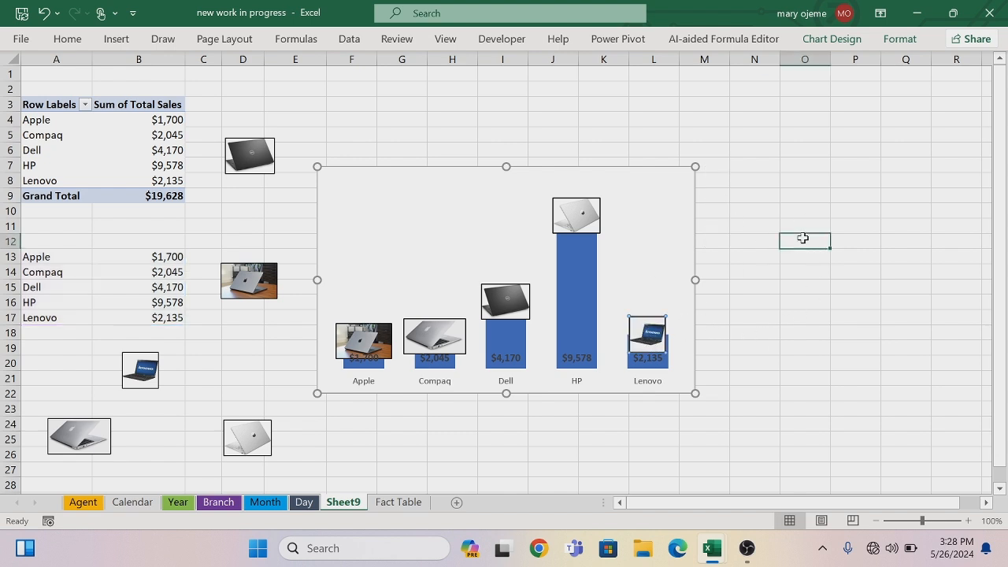
Delete the five original laptop pictures lying on the worksheet outside the chart
left_click(245, 163)
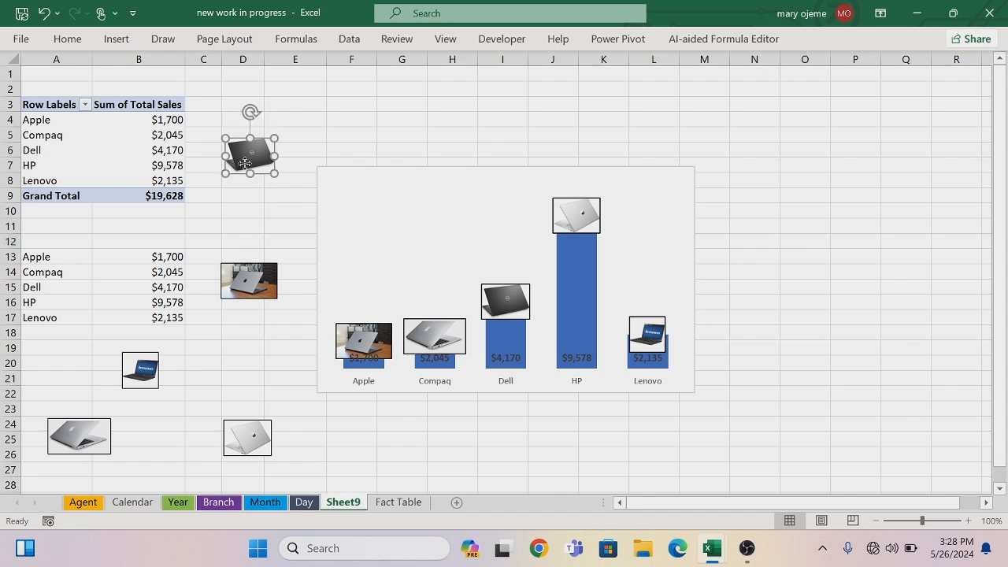
left_click(246, 293, "ctrl")
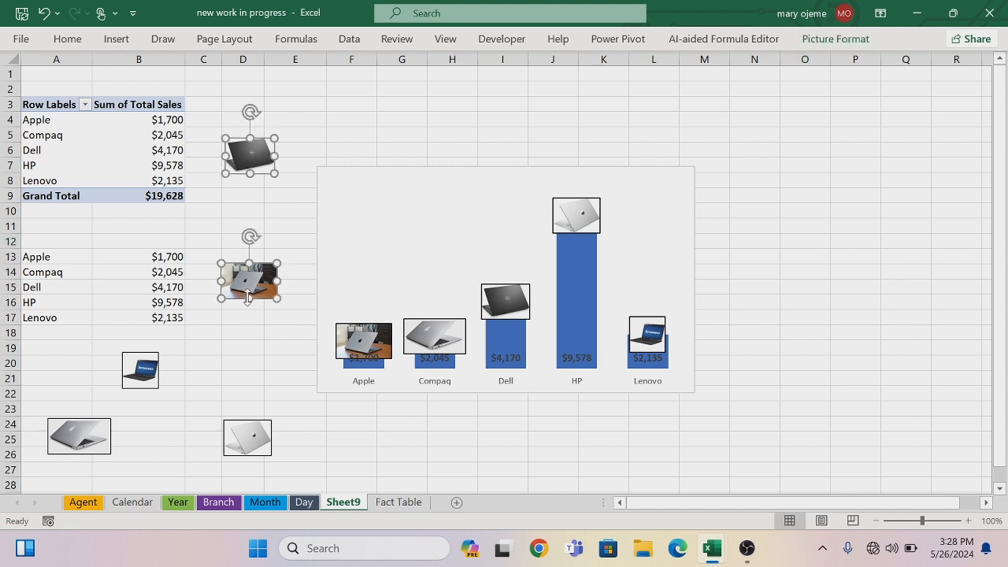
left_click(79, 435, "ctrl")
left_click(259, 434, "ctrl")
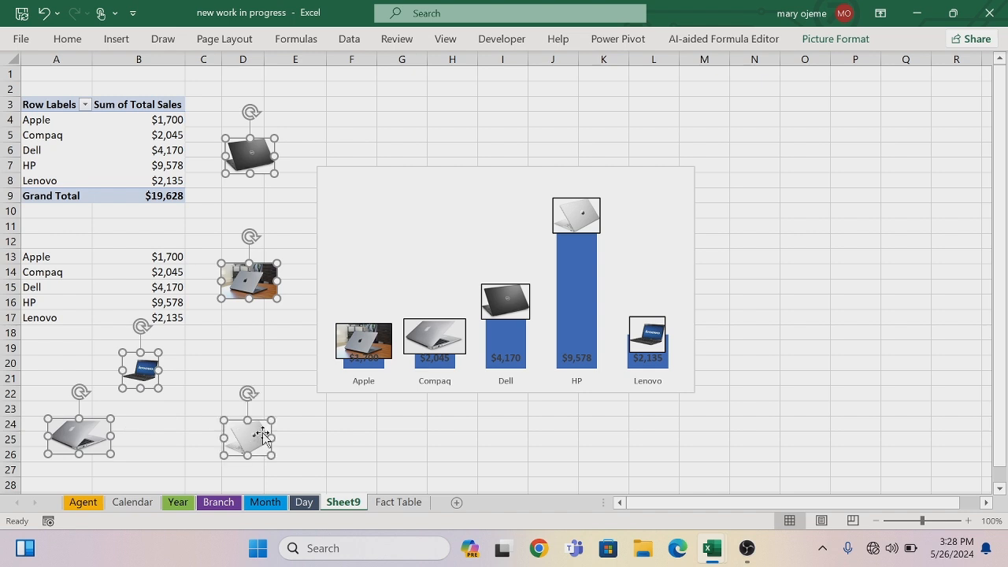
key("Delete")
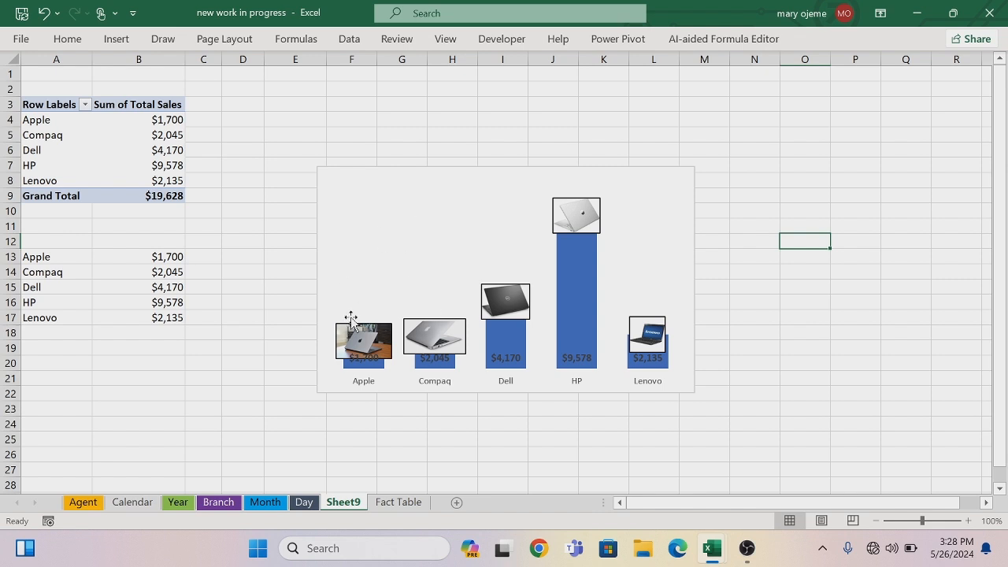
Rename the Sheet9 worksheet as Product
double_click(358, 506)
key("BackSpace")
type("P")
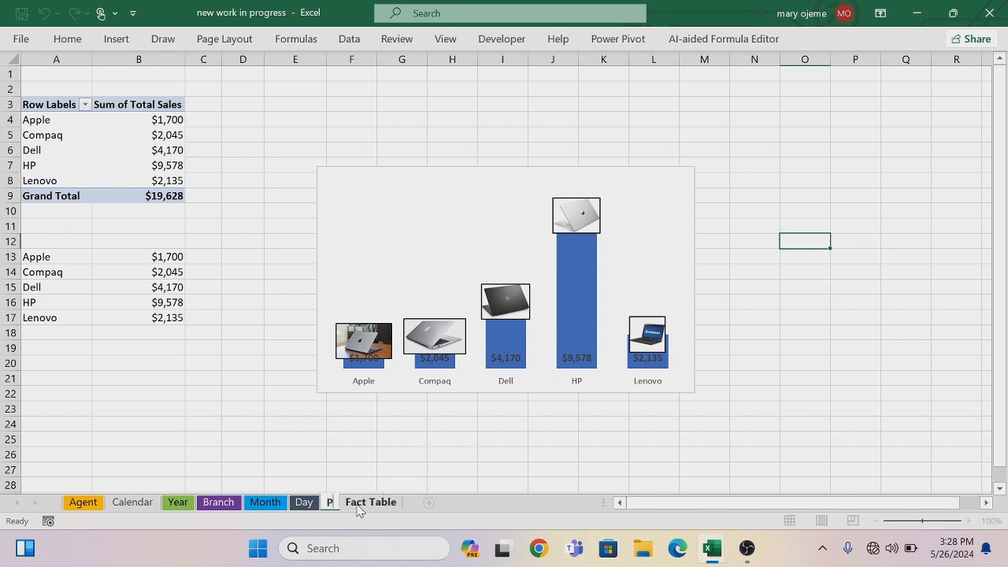
type("roduct")
key("Return")
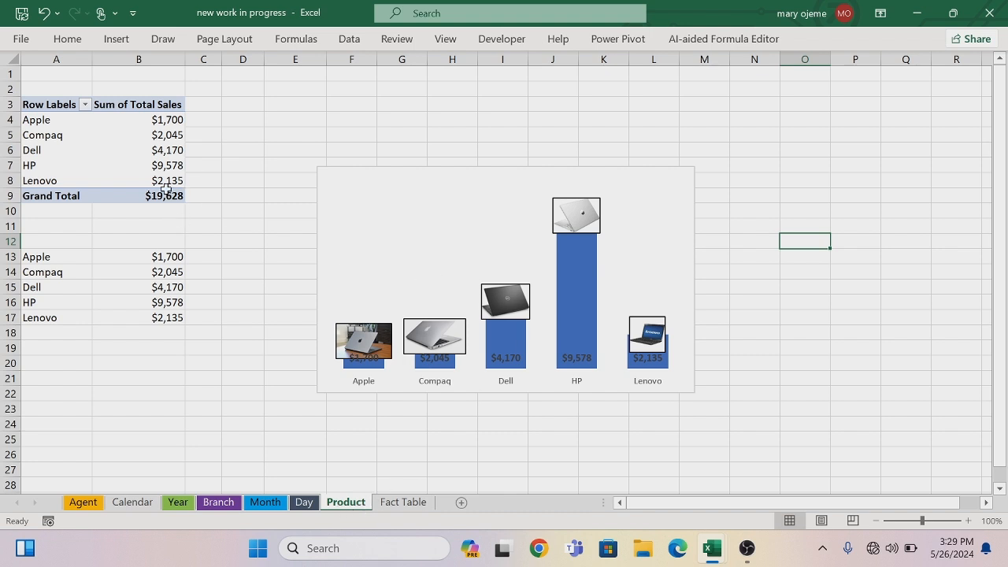
Sort the linked product sales range in A13:B17 by sales from largest to smallest
left_click(175, 256)
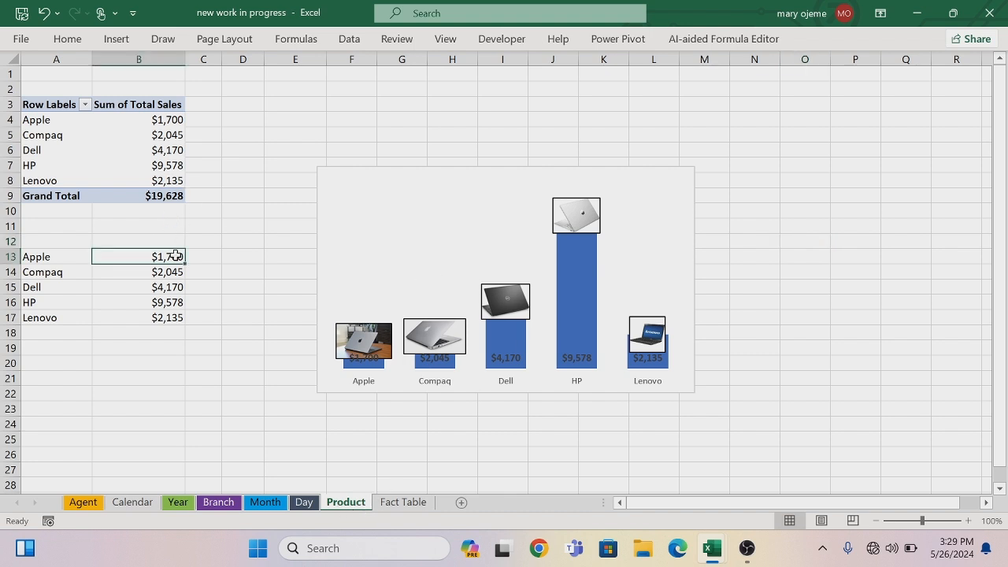
right_click(177, 259)
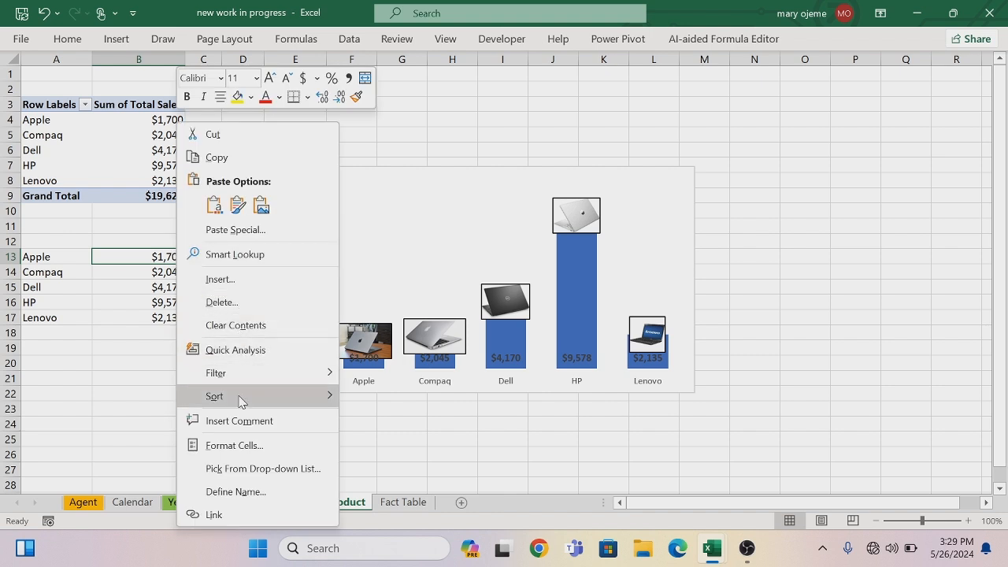
mouse_move(261, 396)
left_click(378, 423)
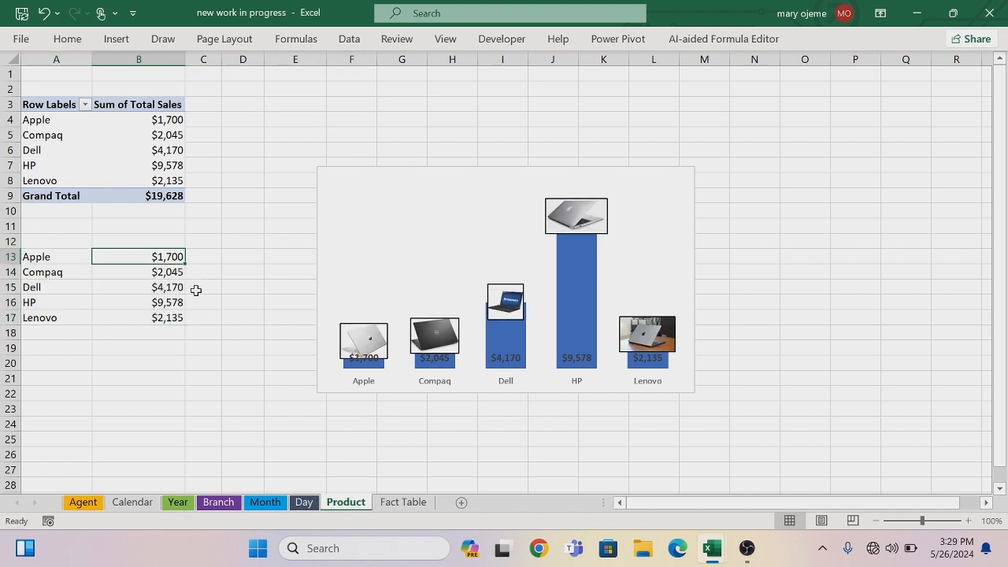
Sort the product pivot table by Sum of Total Sales from largest to smallest
left_click(173, 119)
right_click(172, 119)
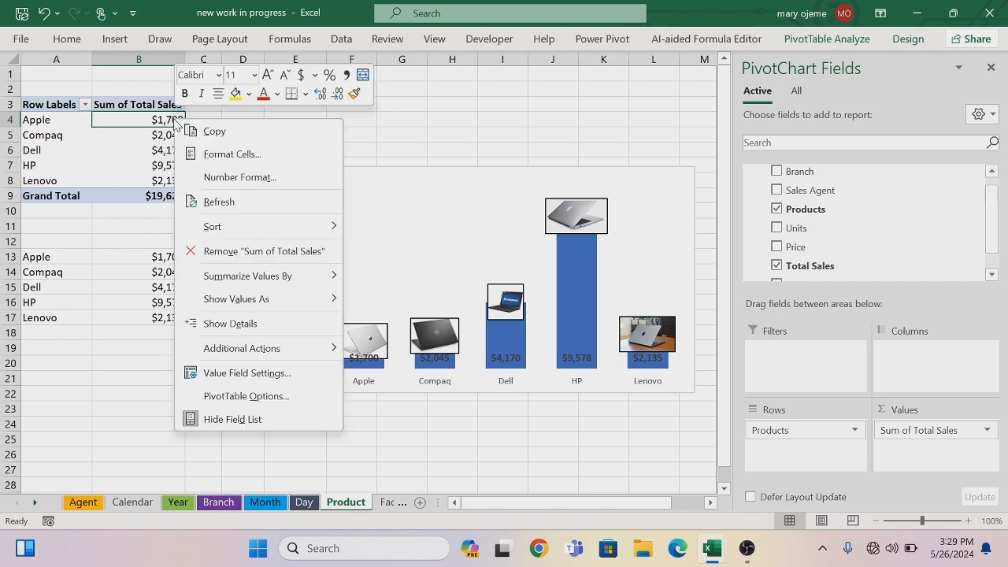
mouse_move(211, 226)
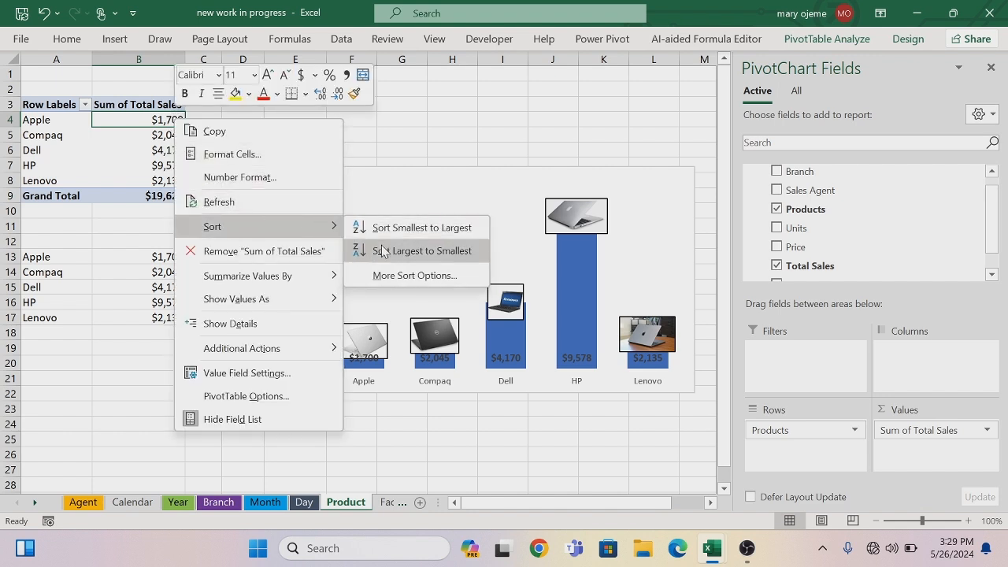
left_click(410, 250)
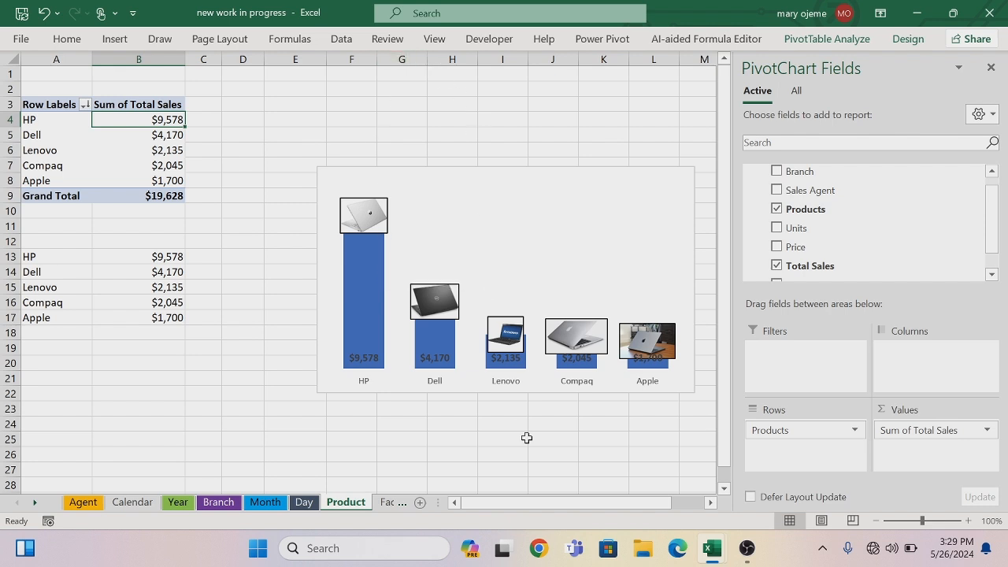
Set the Product worksheet's tab color to a dark green theme shade
right_click(358, 502)
mouse_move(423, 428)
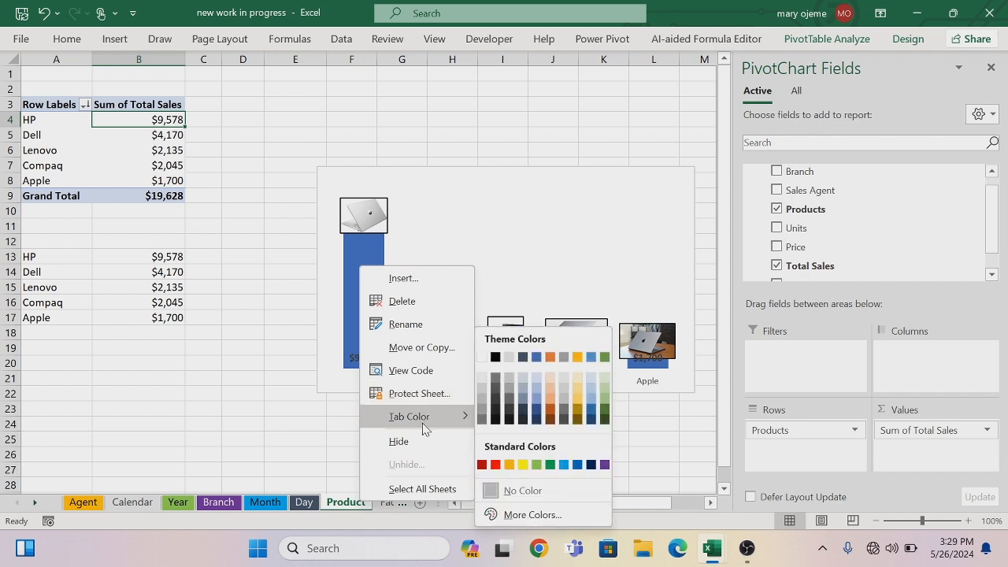
left_click(602, 409)
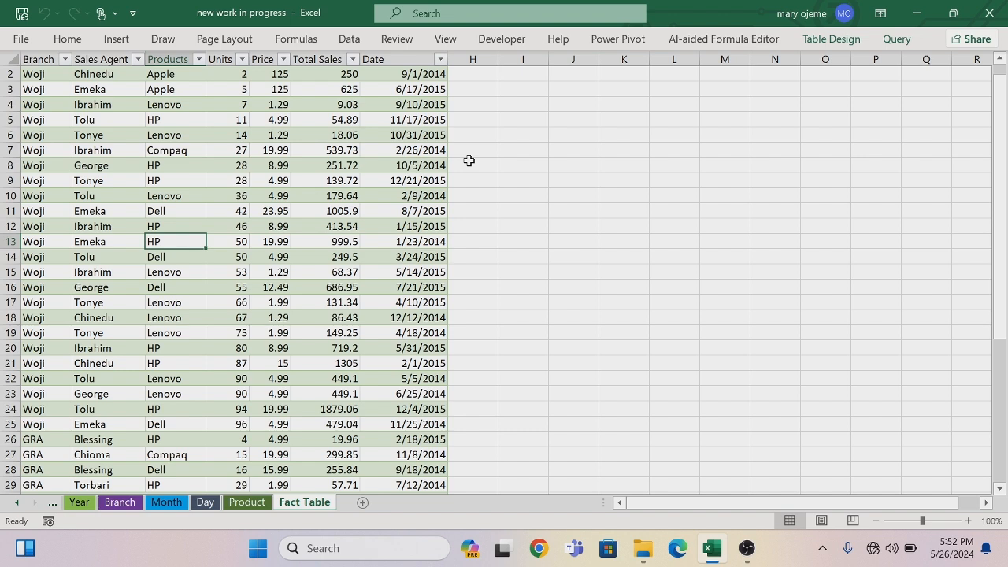
Create a pivot table from Fact_Table on a new worksheet, adding the data to the Data Model
left_click(106, 44)
left_click(23, 73)
left_click(532, 444)
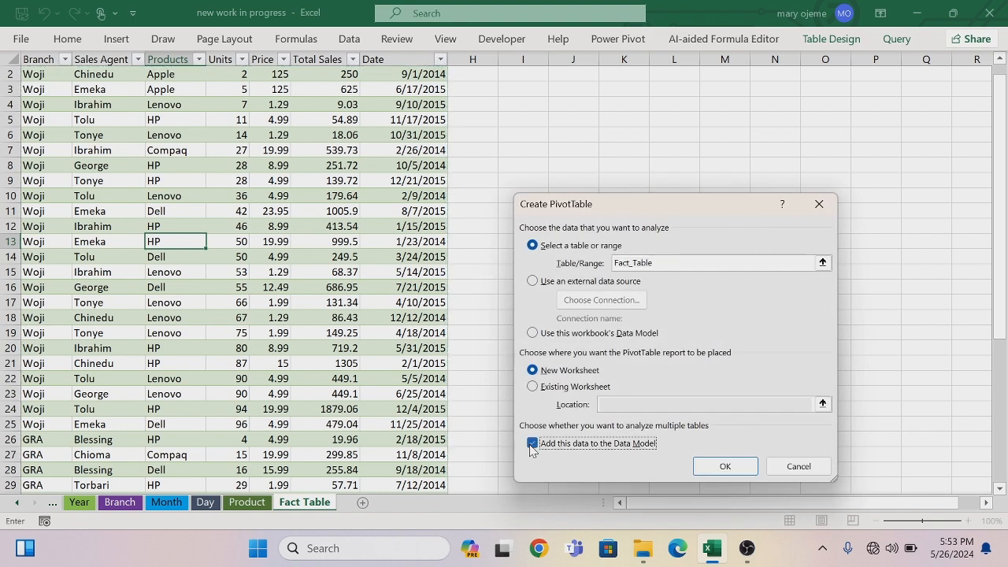
left_click(714, 466)
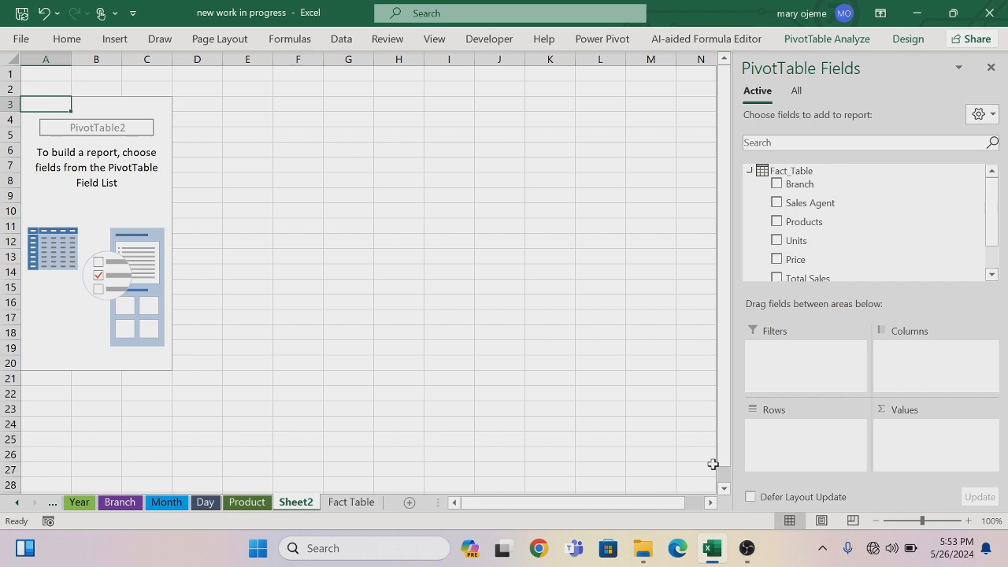
Start a new measure in Fact_Table and name it Total Revenue
right_click(750, 173)
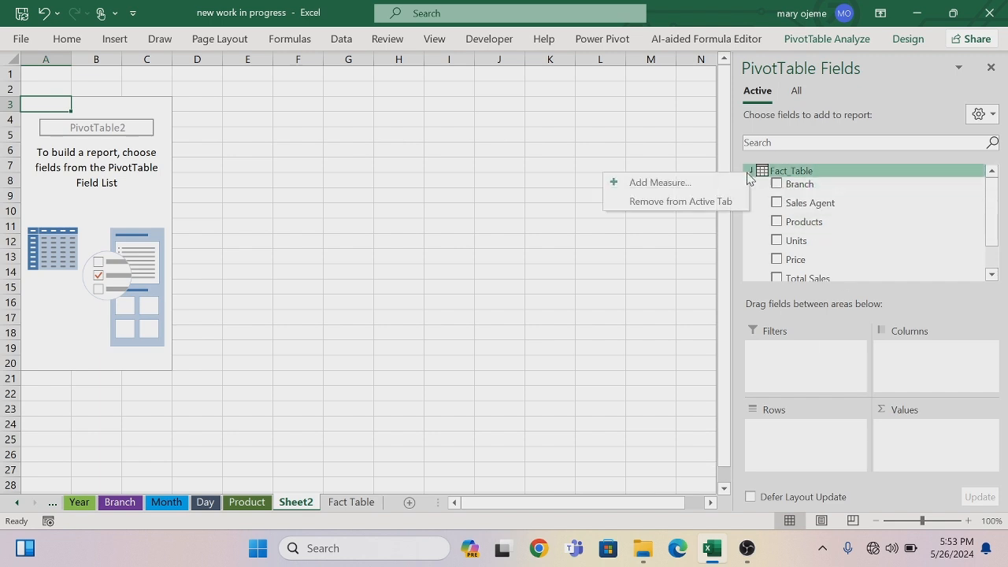
left_click(689, 183)
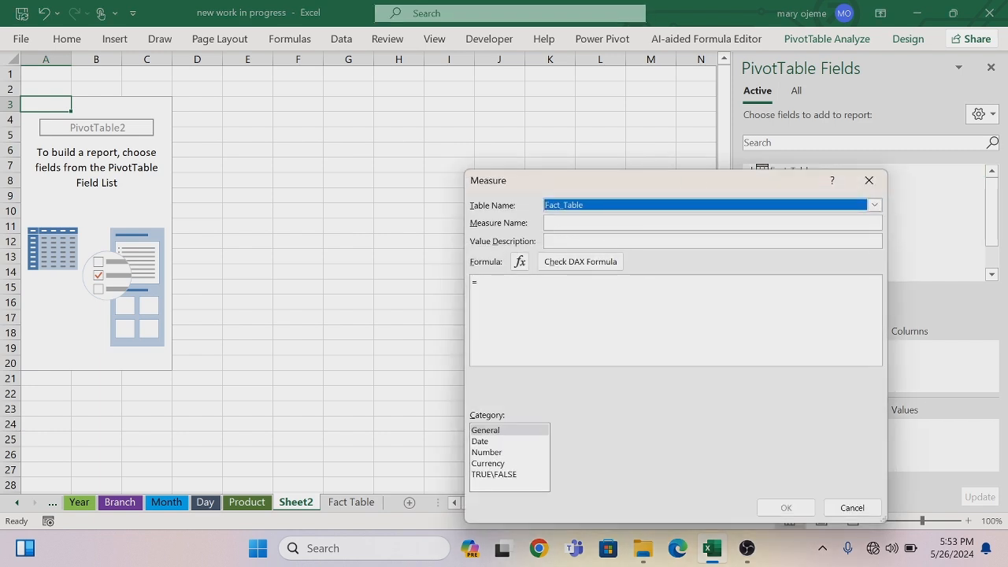
left_click(712, 223)
type("T")
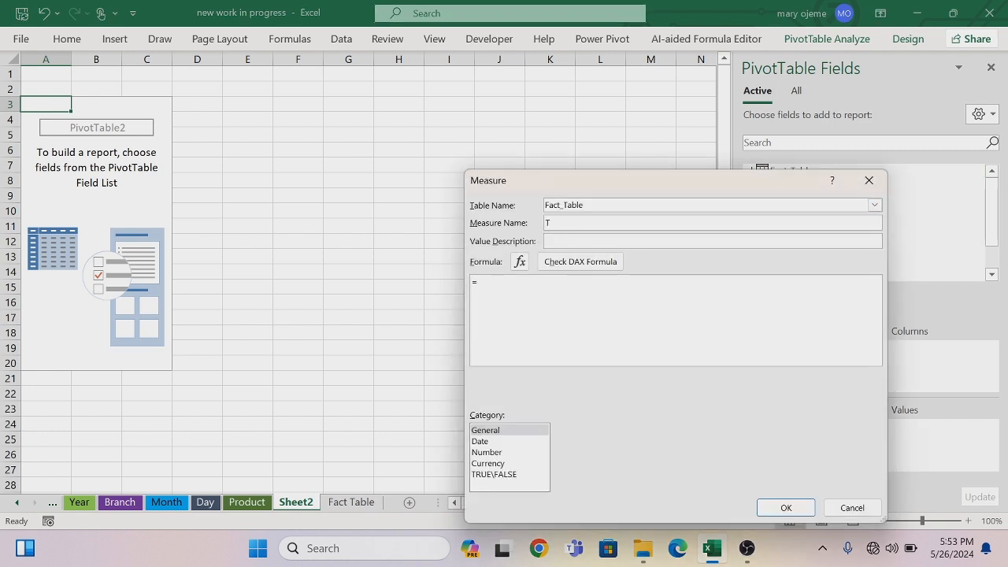
type("otal Revenu")
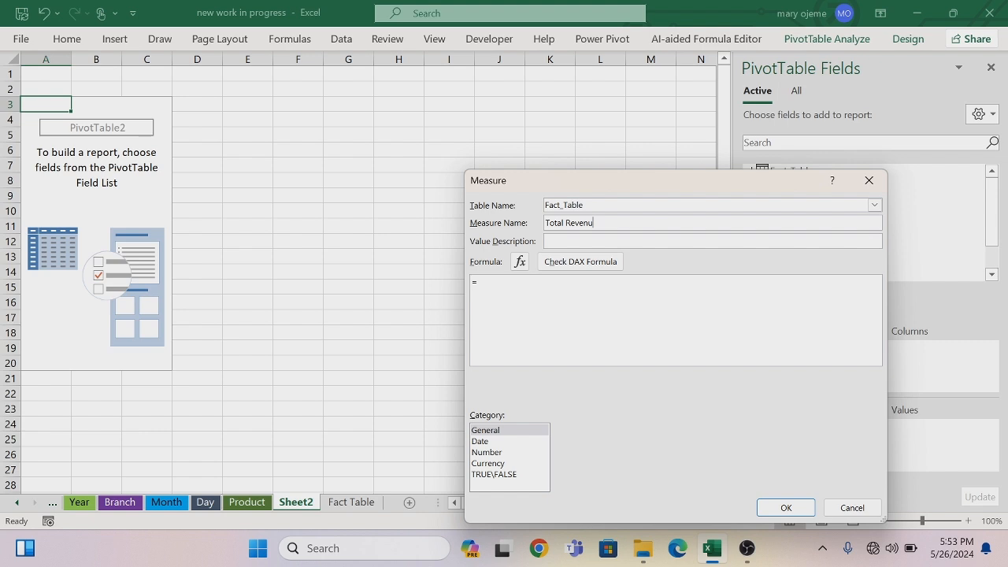
type("e")
Define the Total Revenue measure as =SUM(Fact_Table[Total Sales]) with the $ currency format and save it
type("sum")
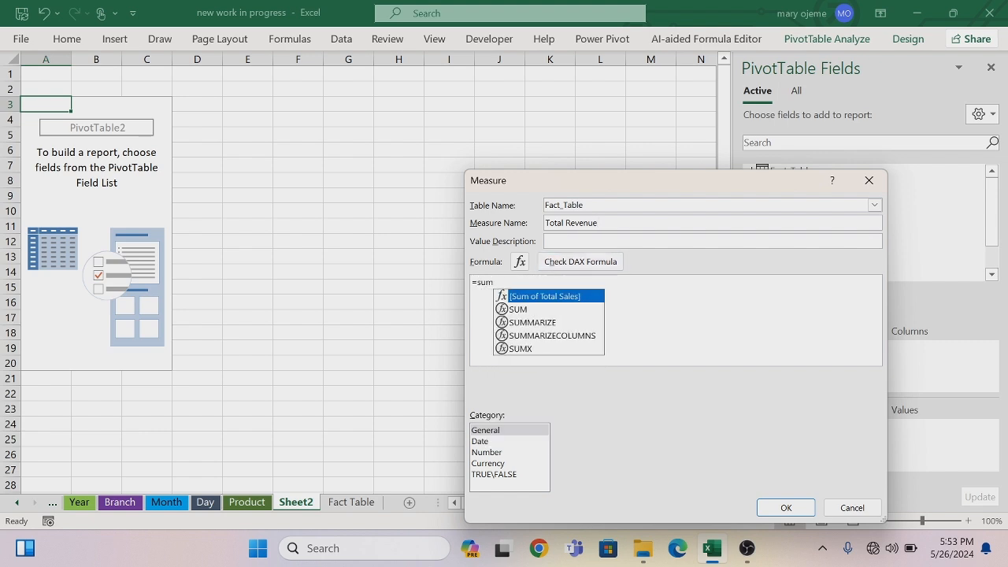
left_click(515, 309)
double_click(516, 309)
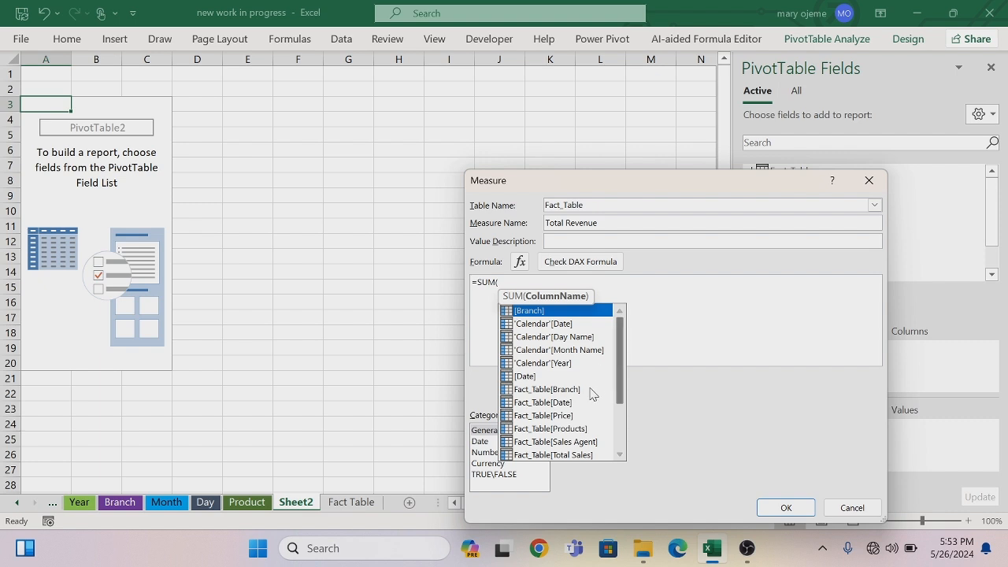
left_click_drag(621, 344, 620, 375)
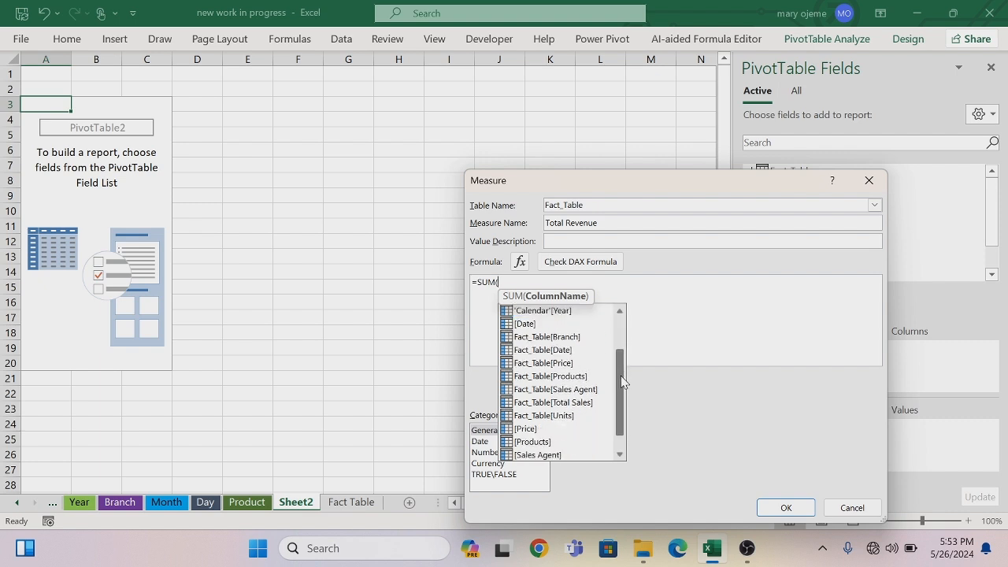
left_click(563, 402)
double_click(562, 403)
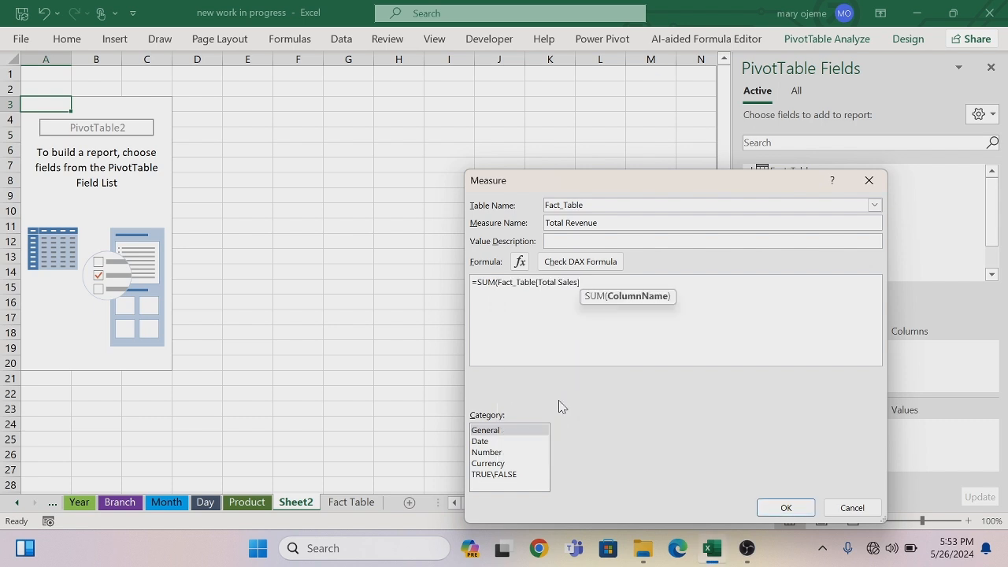
type(")")
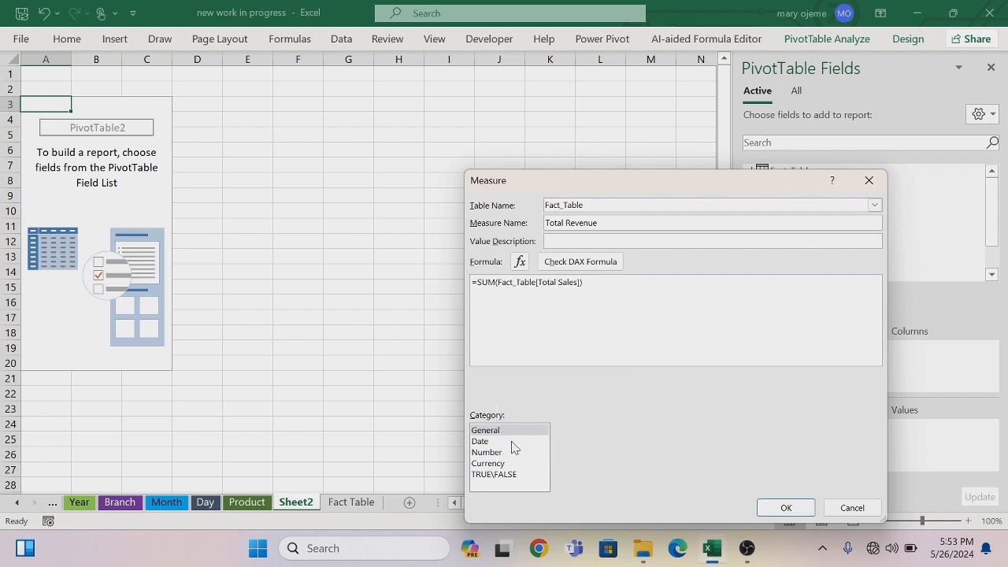
left_click(494, 463)
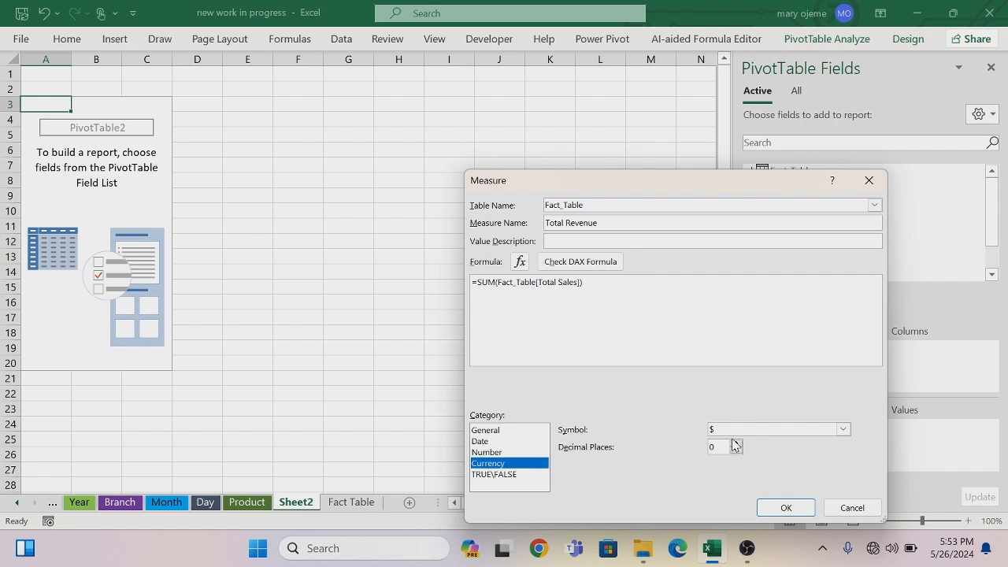
left_click(770, 512)
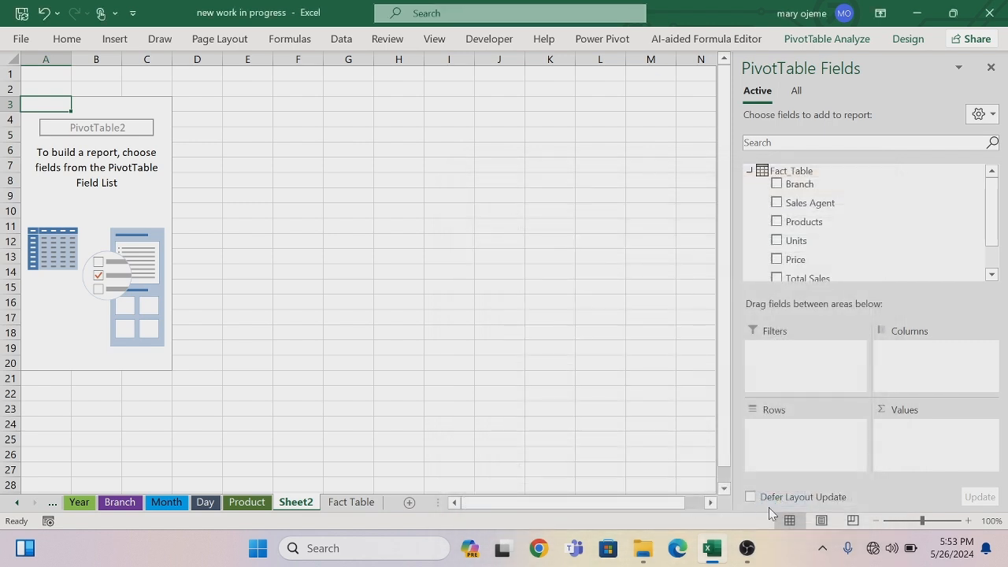
Add the Total Revenue measure to the pivot table's values
left_click(992, 274)
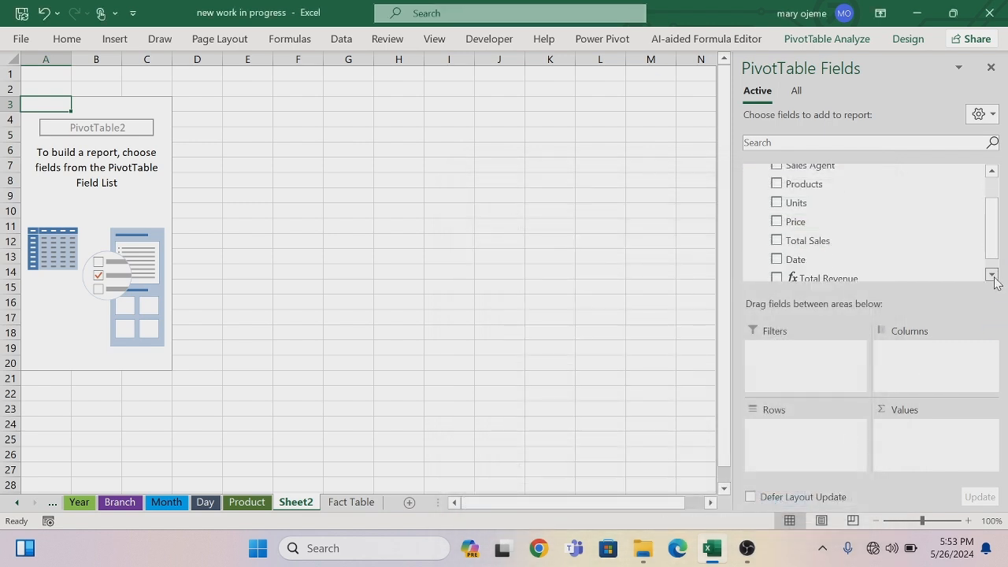
left_click(992, 275)
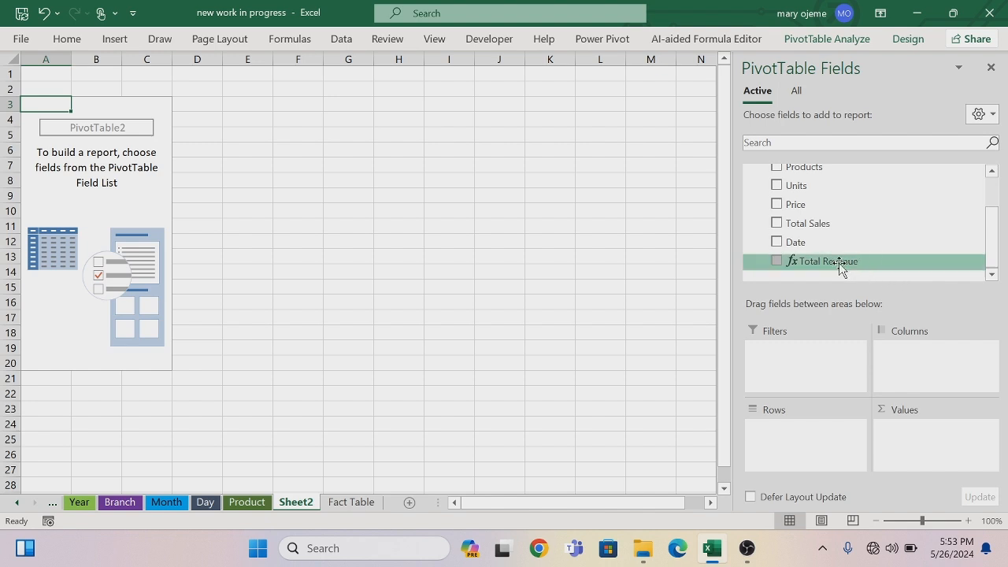
left_click_drag(839, 267, 911, 439)
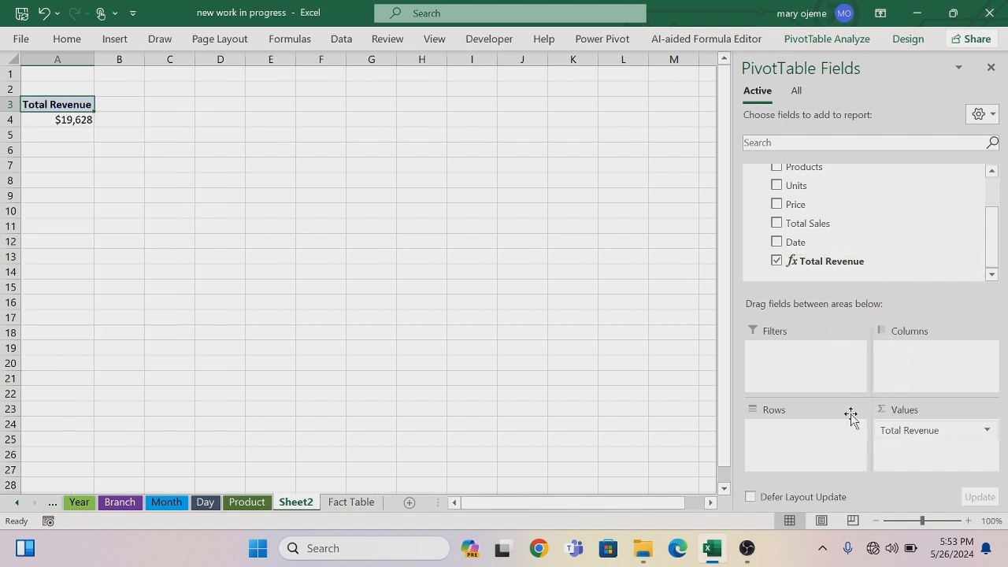
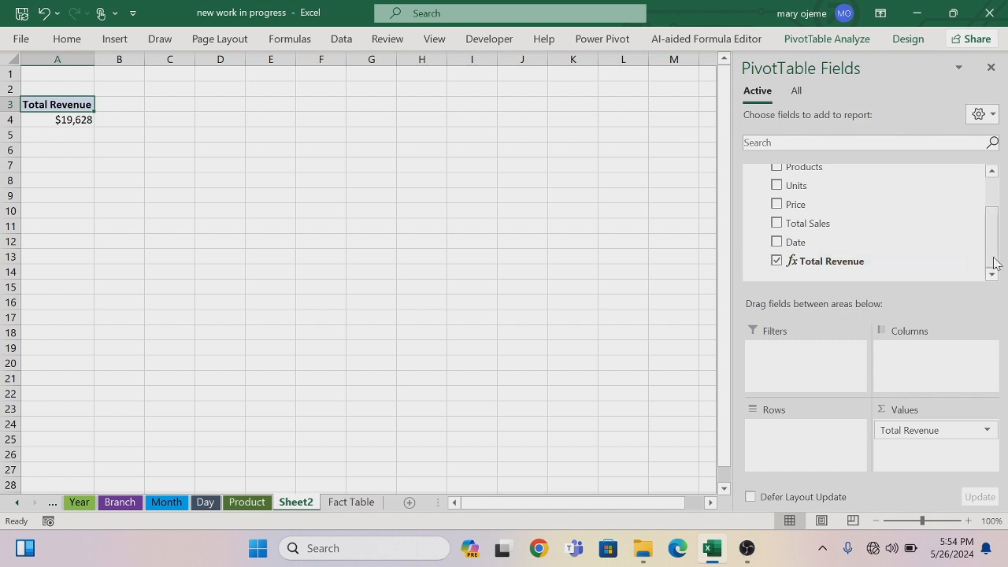
Start another measure in Fact_Table and name it CY revenue
left_click_drag(993, 262, 996, 189)
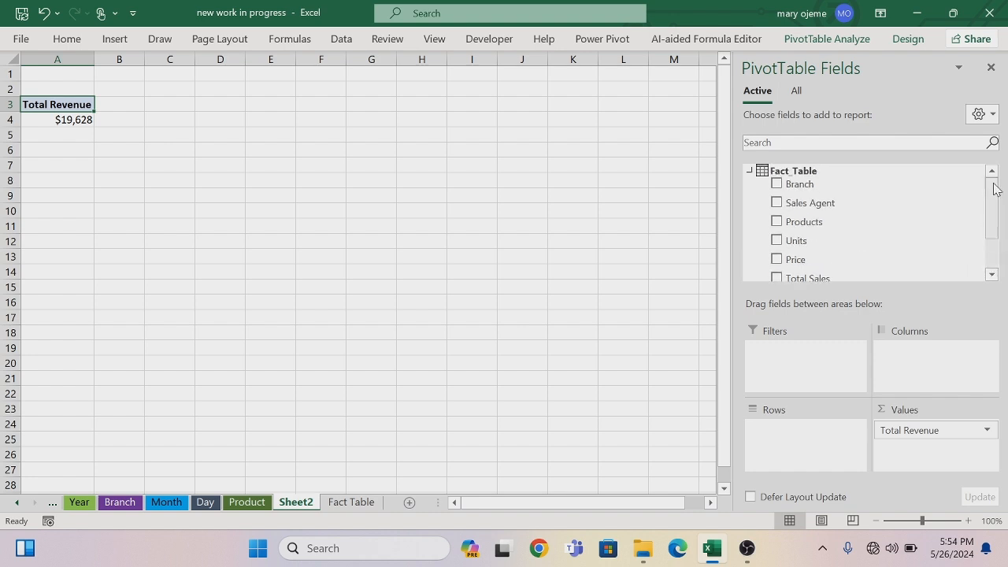
right_click(750, 175)
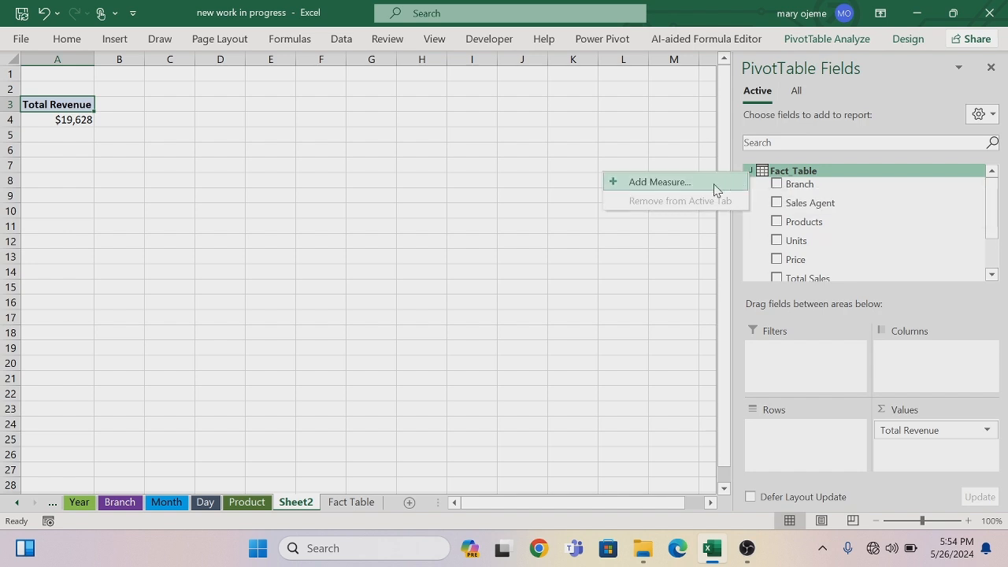
left_click(658, 182)
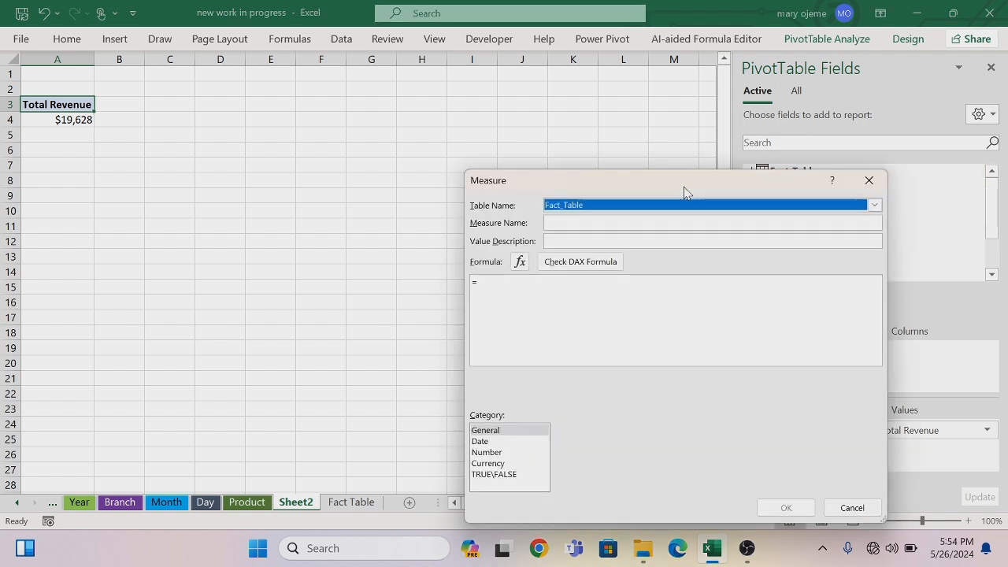
left_click(712, 223)
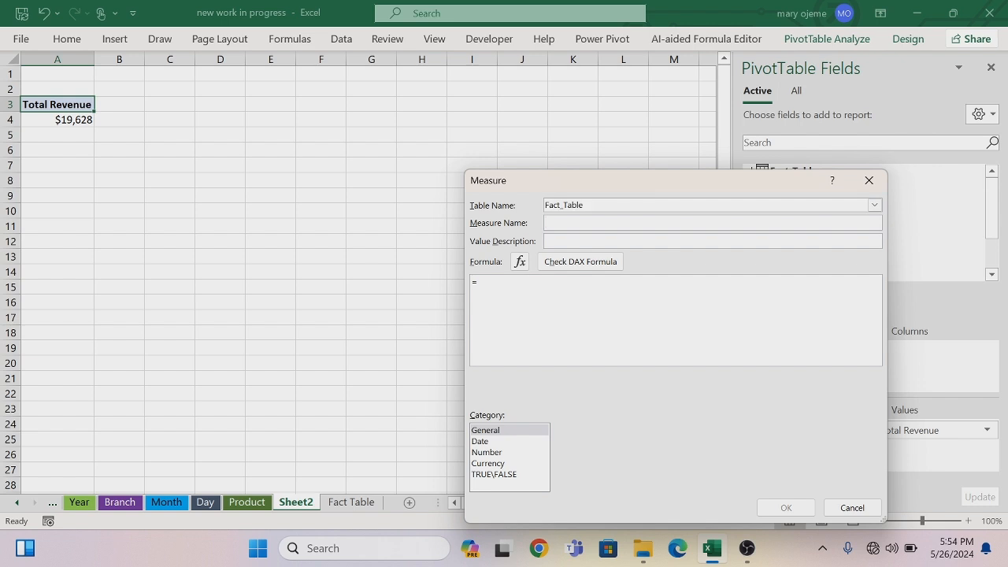
type("C")
type("Y")
type(" re")
type("venu")
Begin the CY revenue formula with TOTALYTD, using [Total Revenue] as the expression
type("tot")
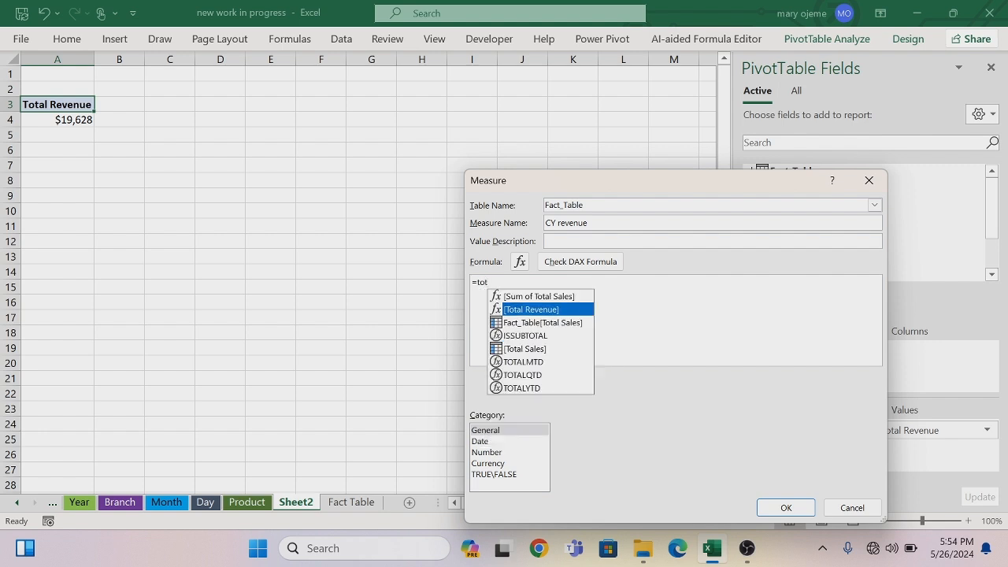
key("Down")
key("Down")
key("Down")
key("Down")
key("Down")
key("Down")
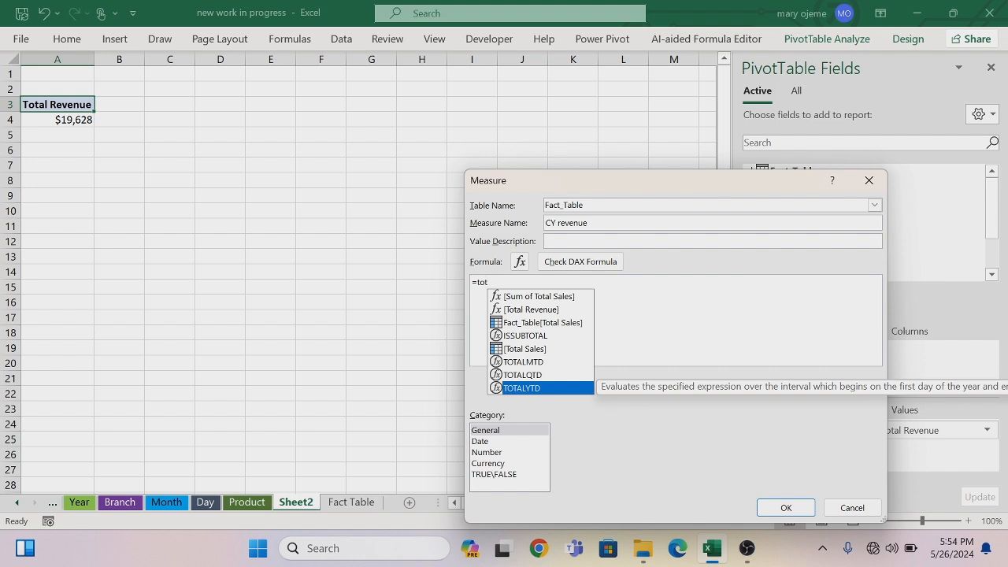
key("Tab")
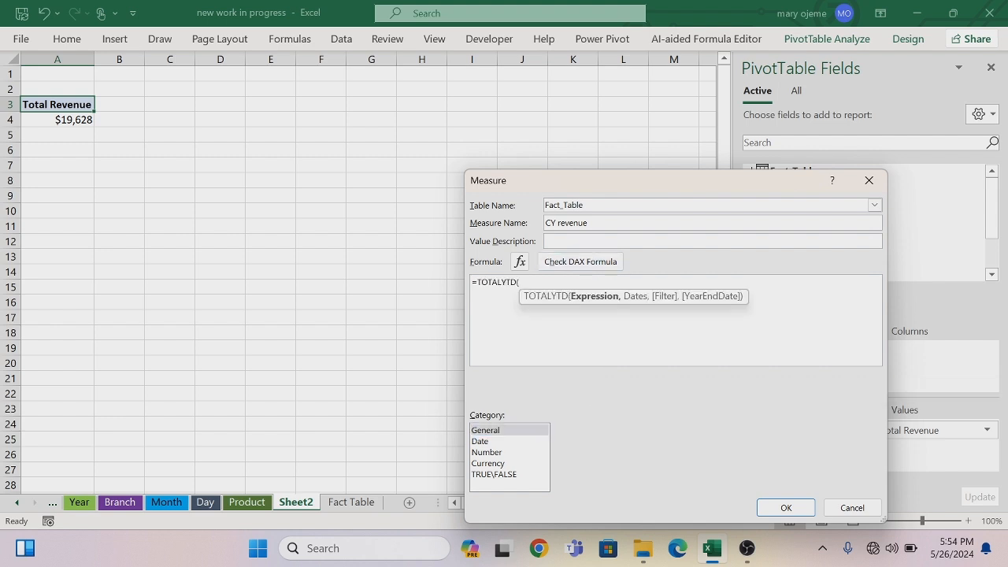
type("to")
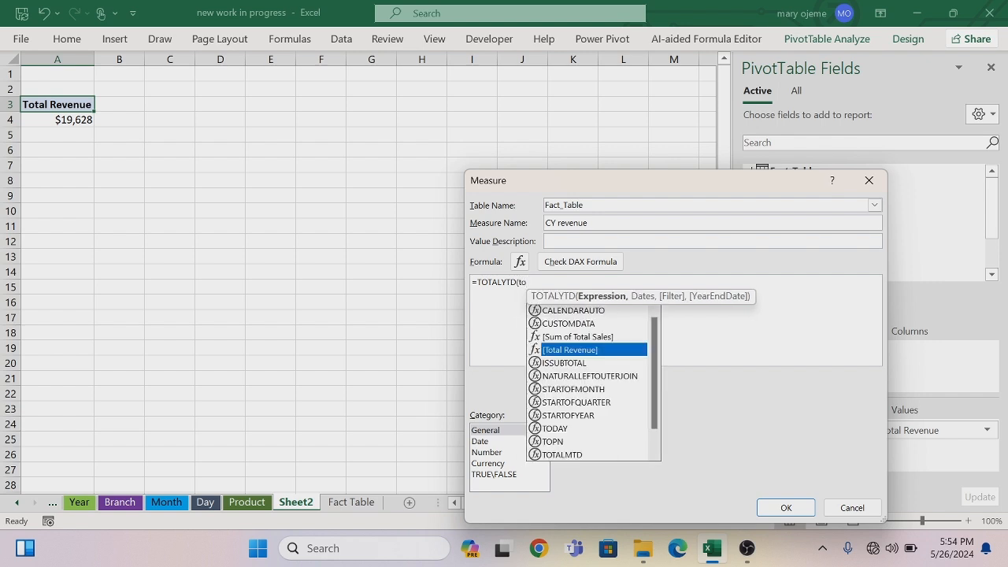
key("Tab")
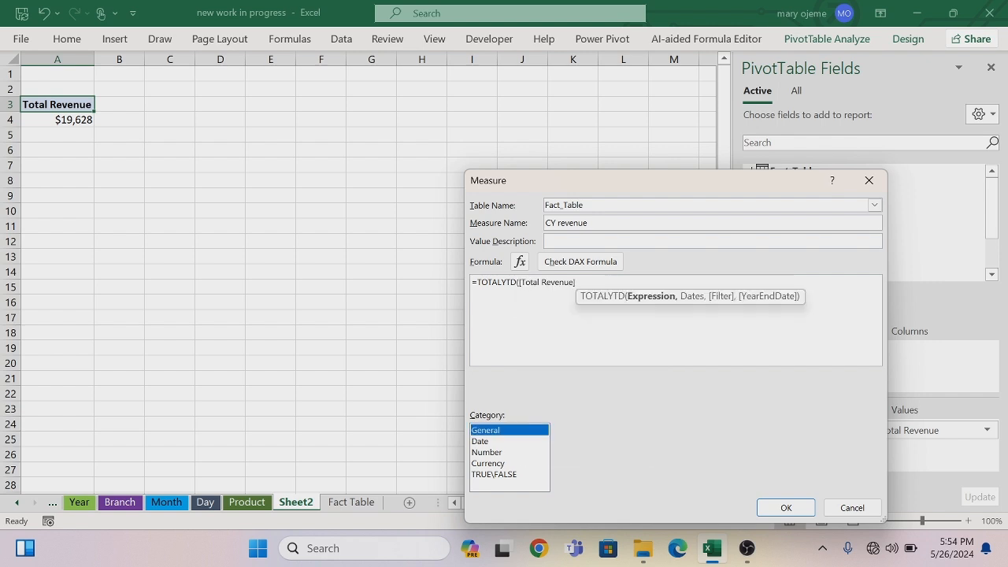
left_click(576, 282)
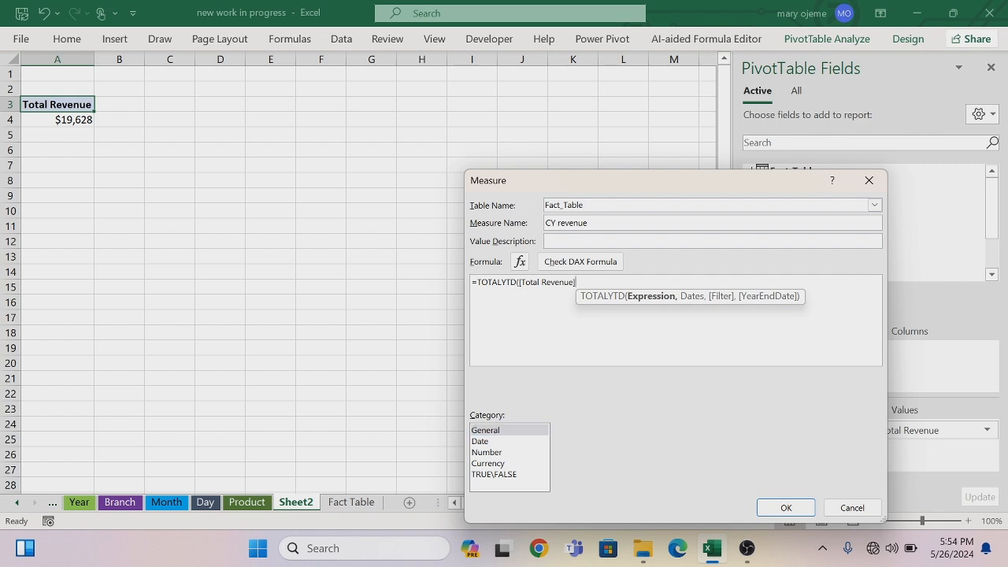
Complete the TOTALYTD formula with 'Calendar'[Date] as the dates argument and close the parenthesis
type(",")
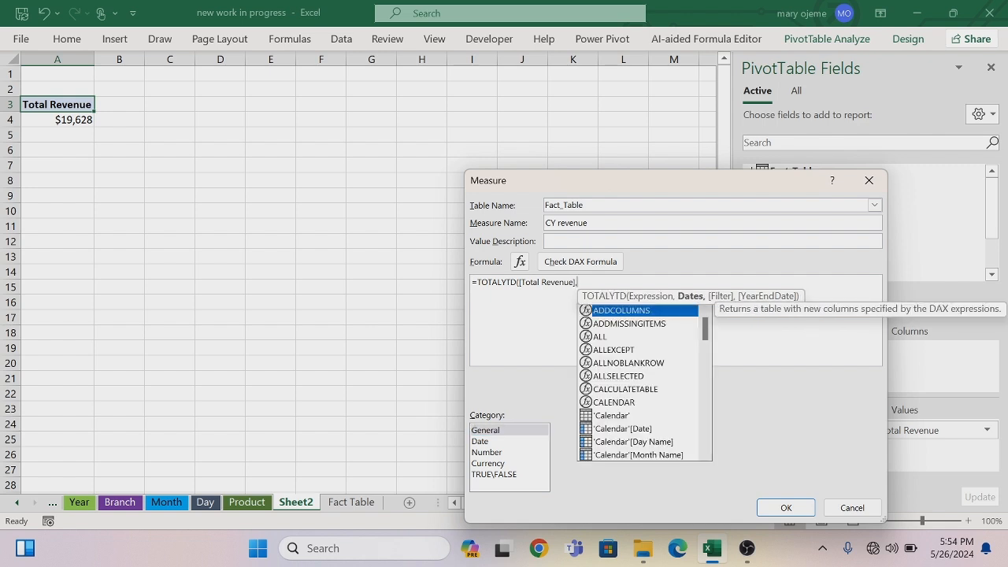
type("cal")
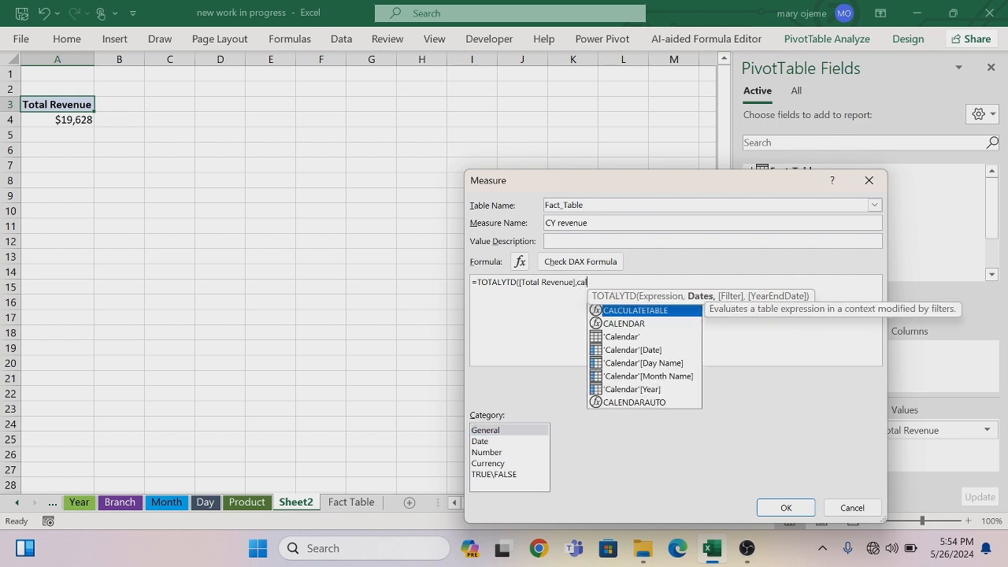
key("Down")
key("Down")
key("Down")
key("Tab")
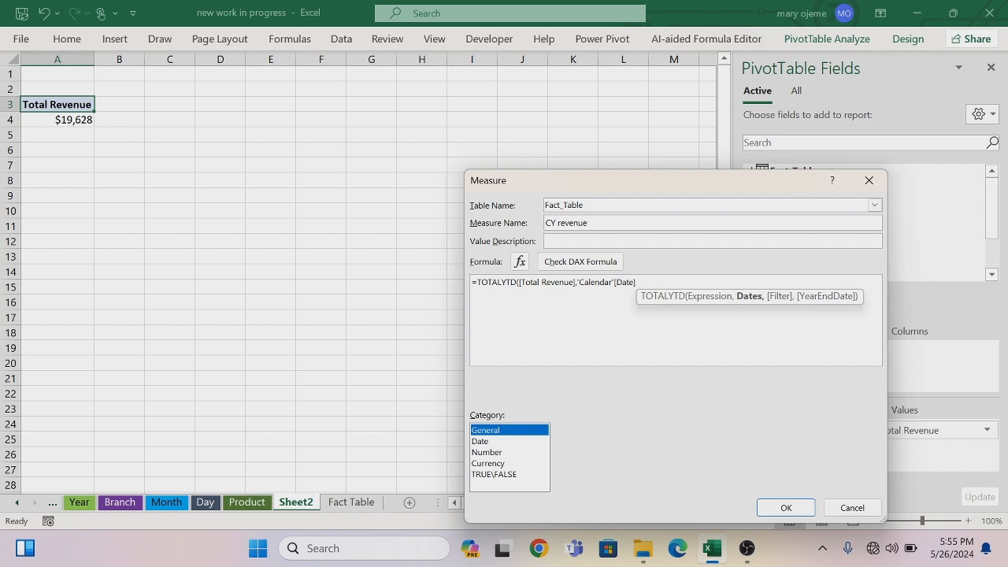
left_click(636, 282)
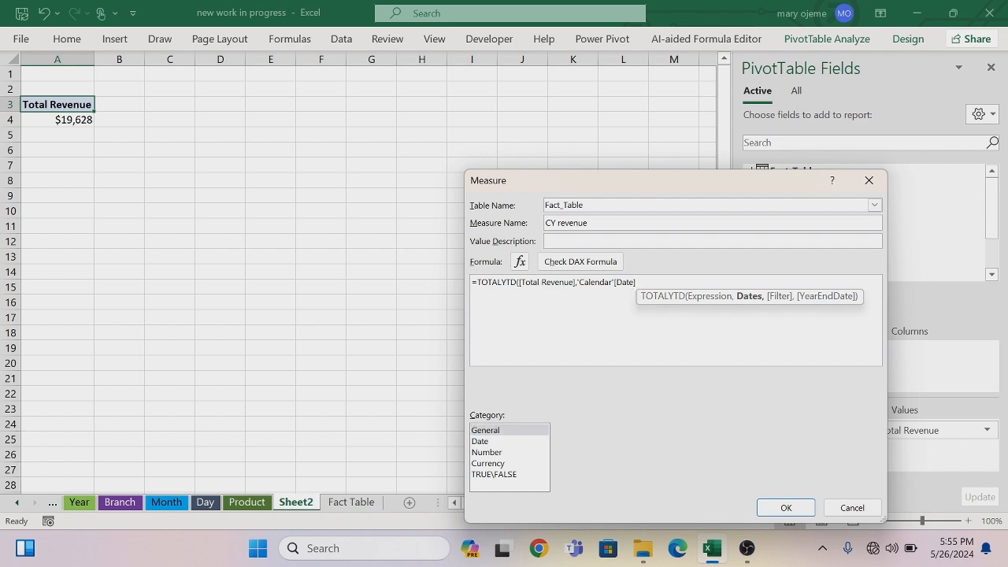
type(")")
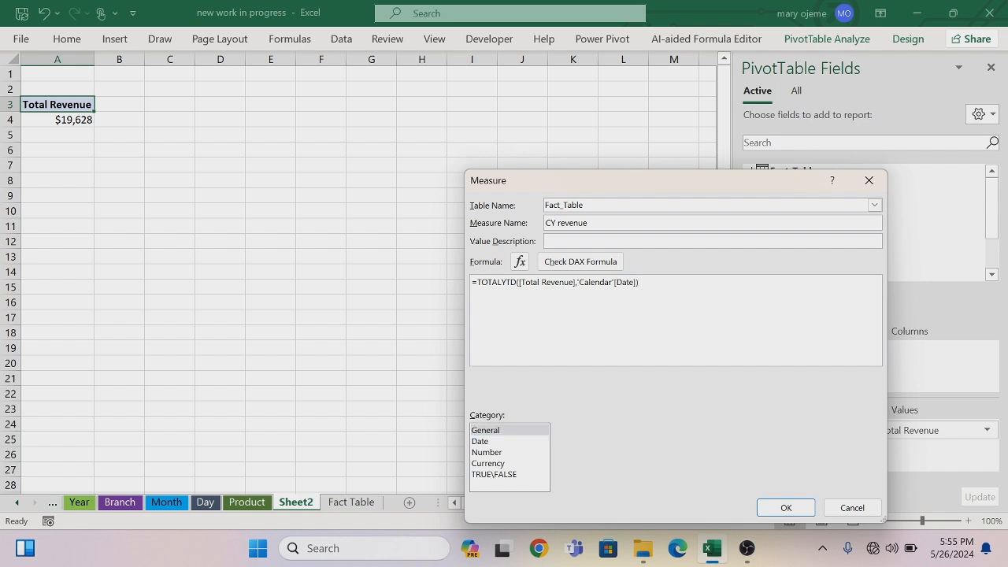
Format the CY revenue measure as currency with the $ symbol and save it
left_click(495, 463)
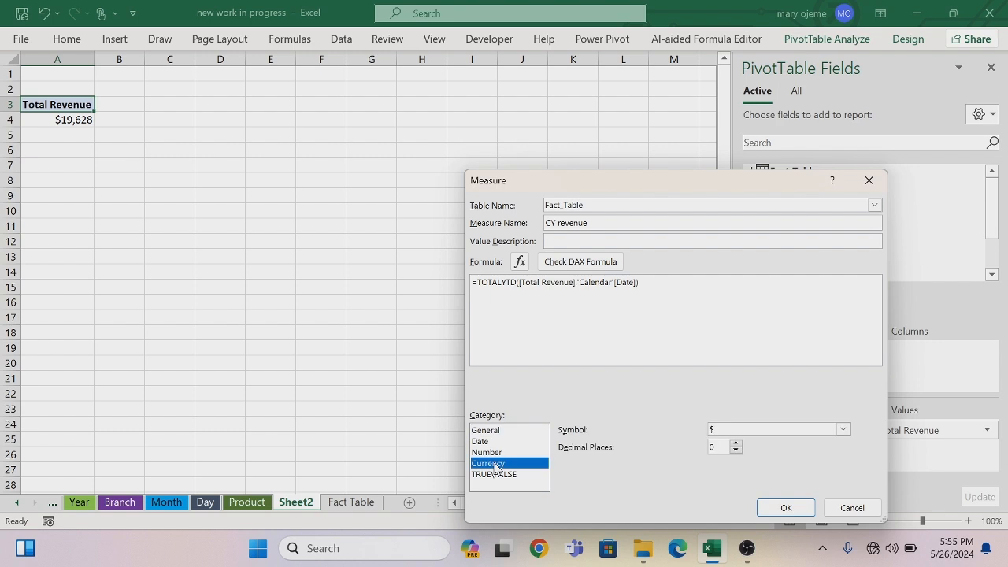
left_click(801, 508)
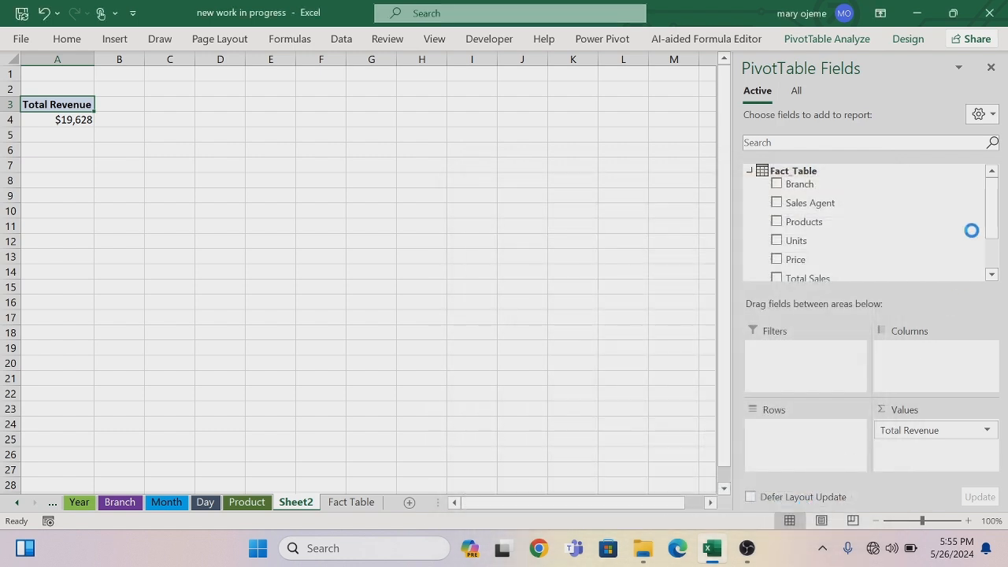
left_click_drag(992, 198, 997, 250)
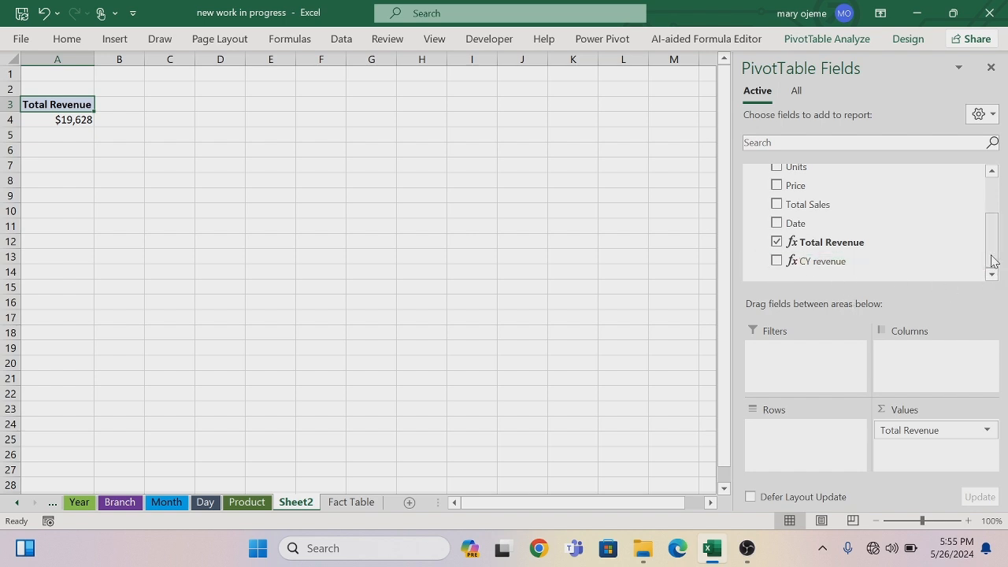
Add another measure to Fact_Table and begin its formula with the IF function
left_click_drag(992, 260, 990, 201)
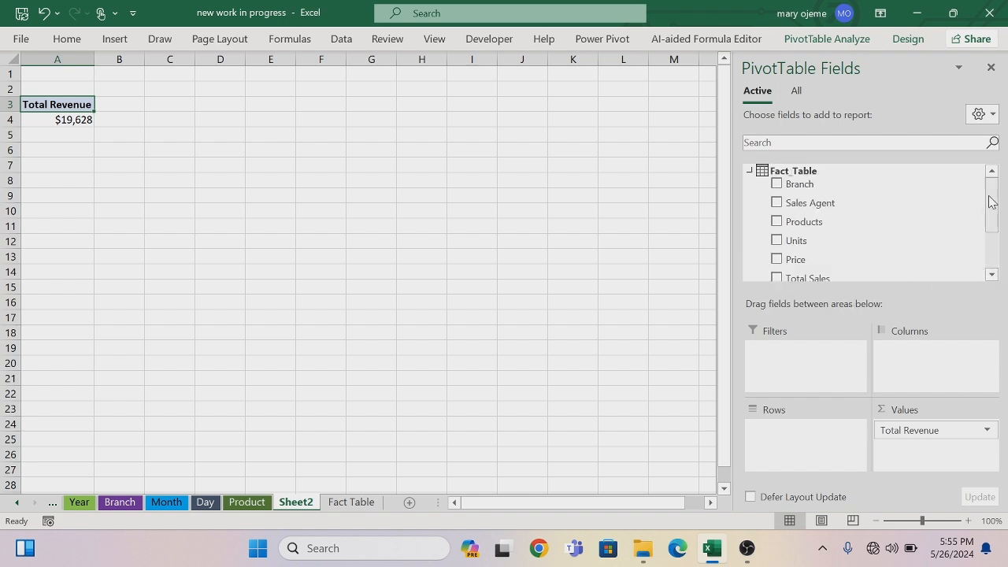
right_click(748, 173)
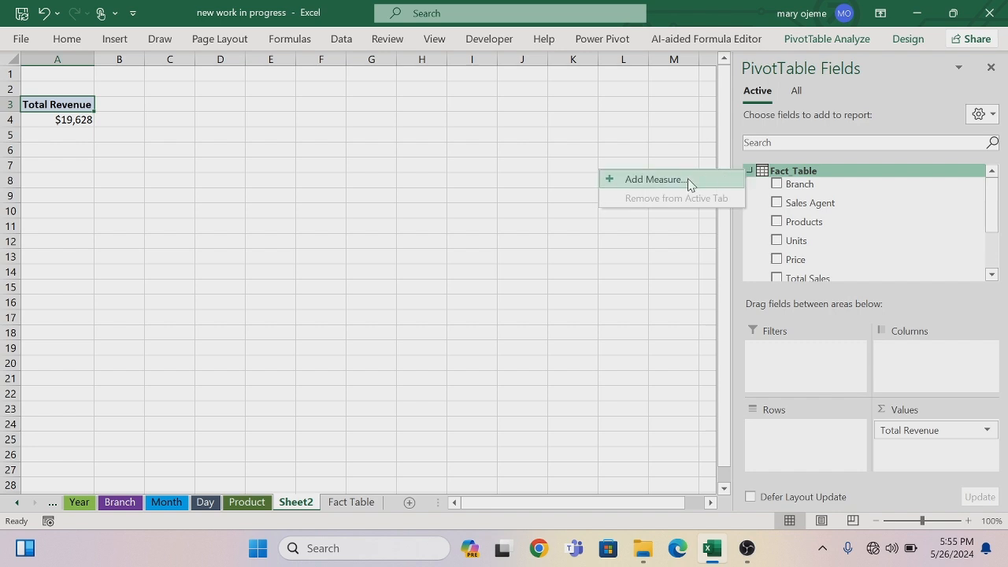
left_click(686, 181)
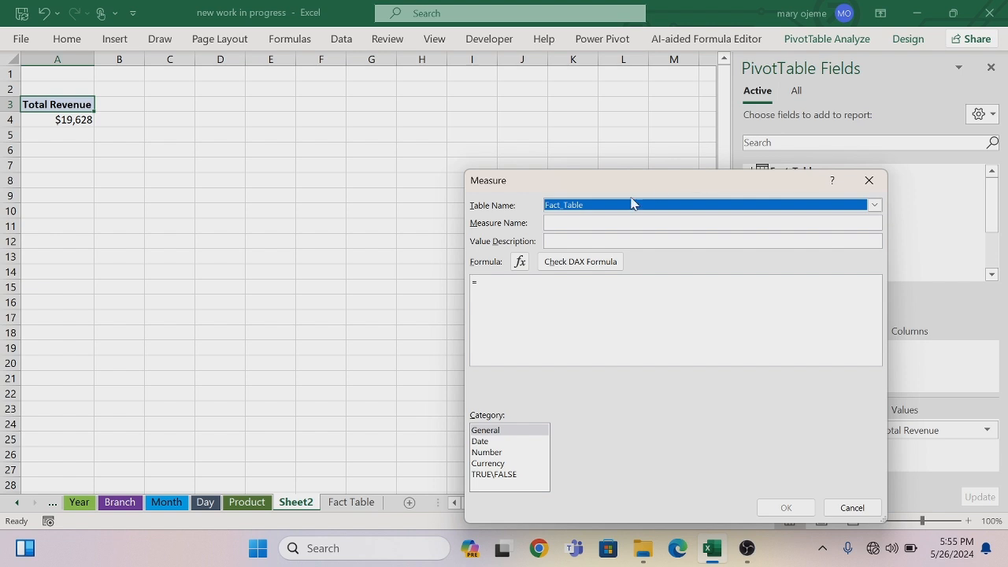
left_click(477, 282)
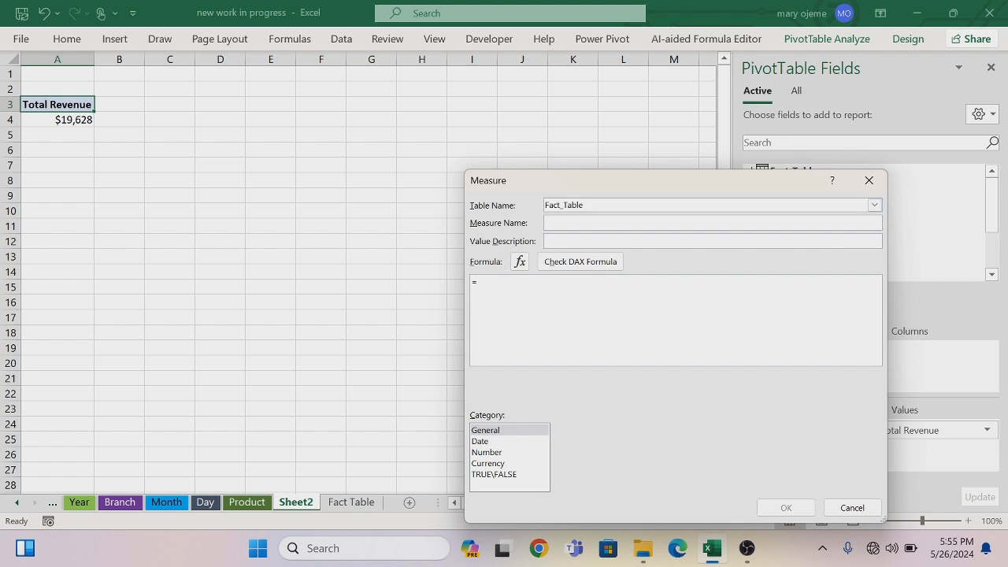
type("if")
key("Tab")
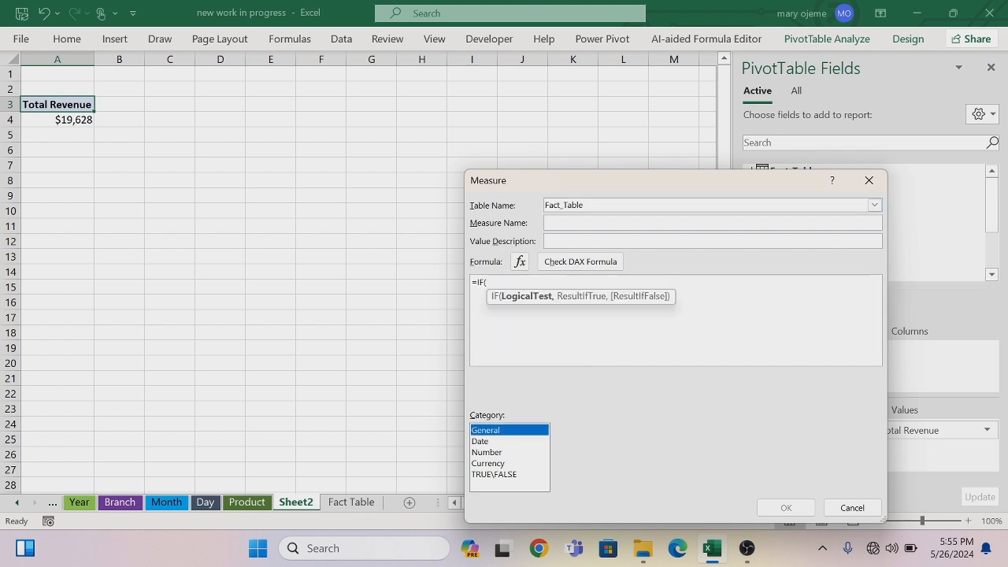
key("shift+Tab")
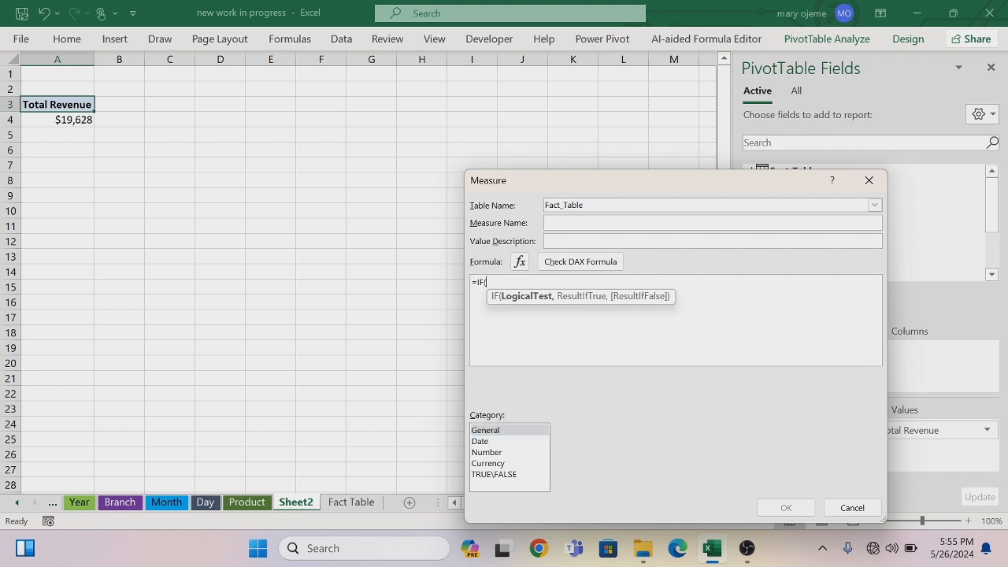
Nest a CALCULATE function inside the IF test, using [Total Revenue] as its expression
type("cal")
key("Tab")
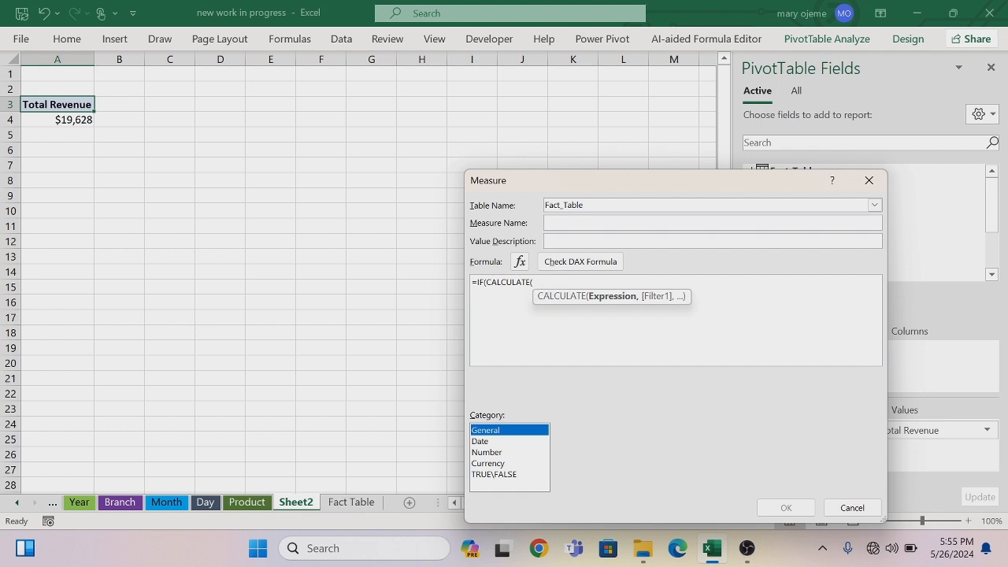
key("shift+Tab")
type("tot")
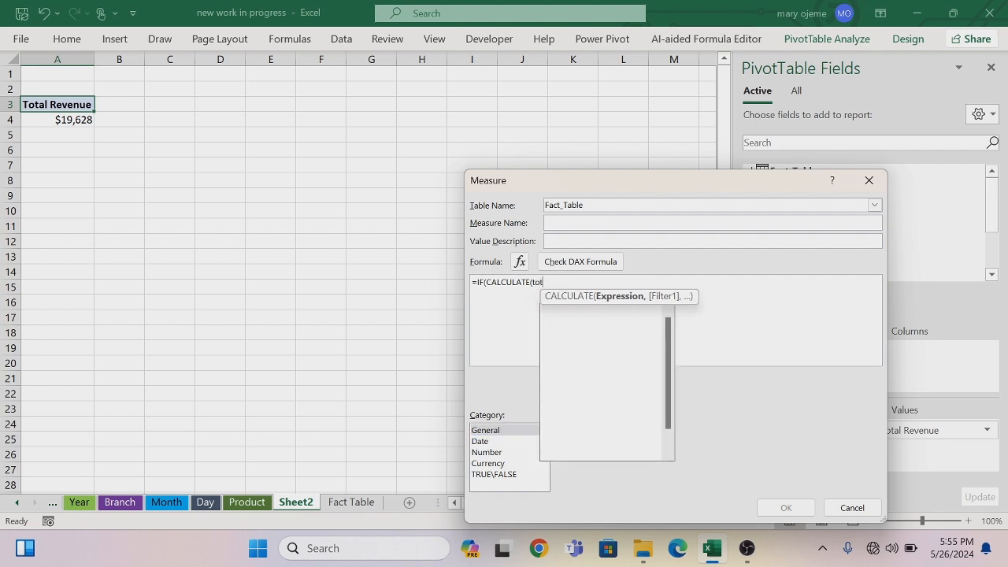
key("Tab")
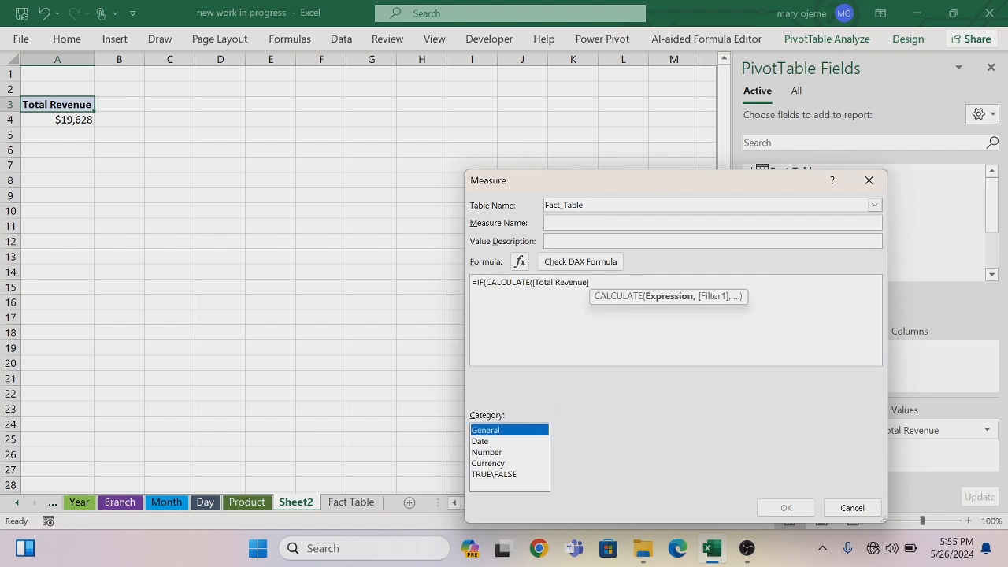
key("shift+Tab")
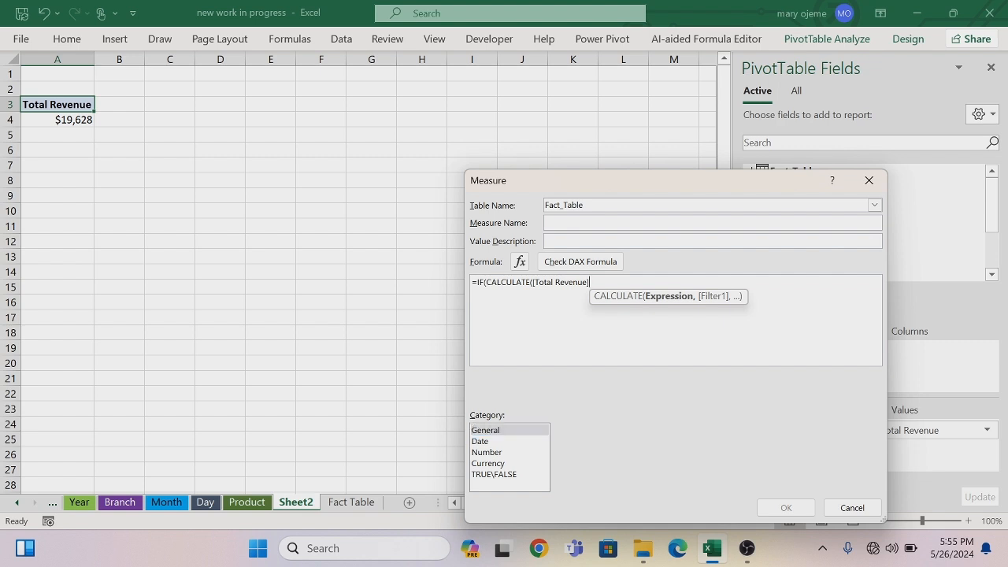
type(",")
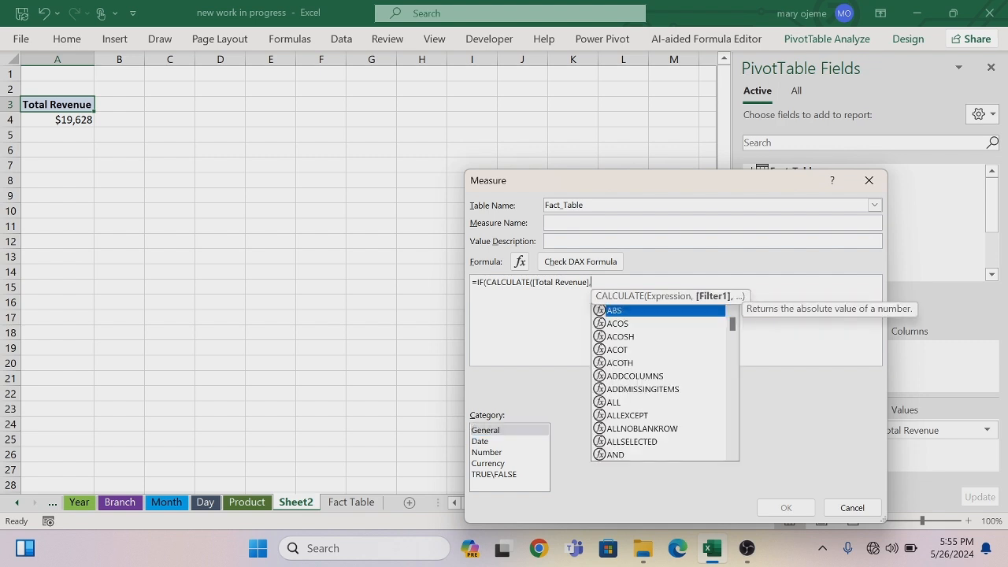
Add SAMEPERIODLASTYEAR as the CALCULATE filter with 'Calendar'[Date] as its dates, and close its parenthesis
type("same")
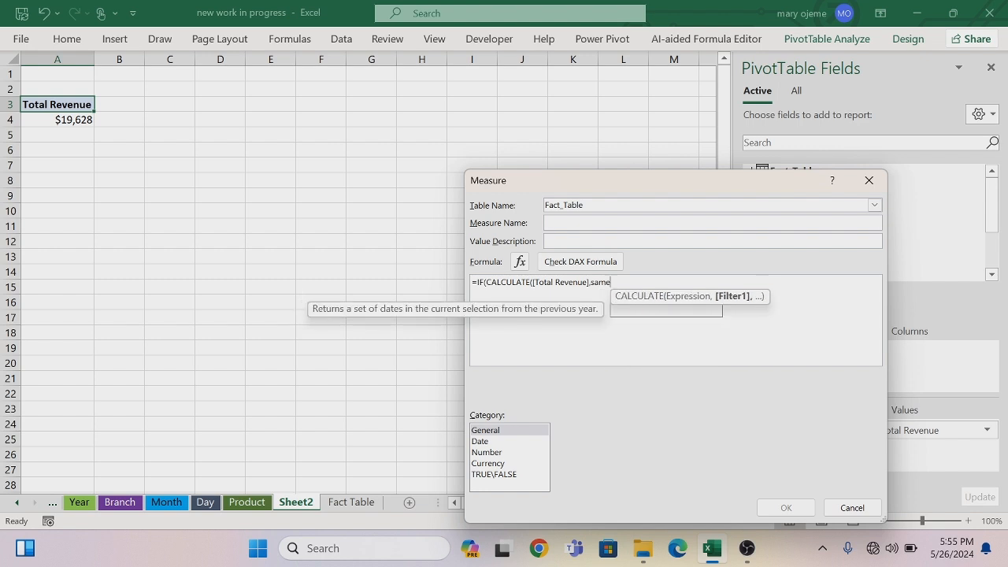
key("Tab")
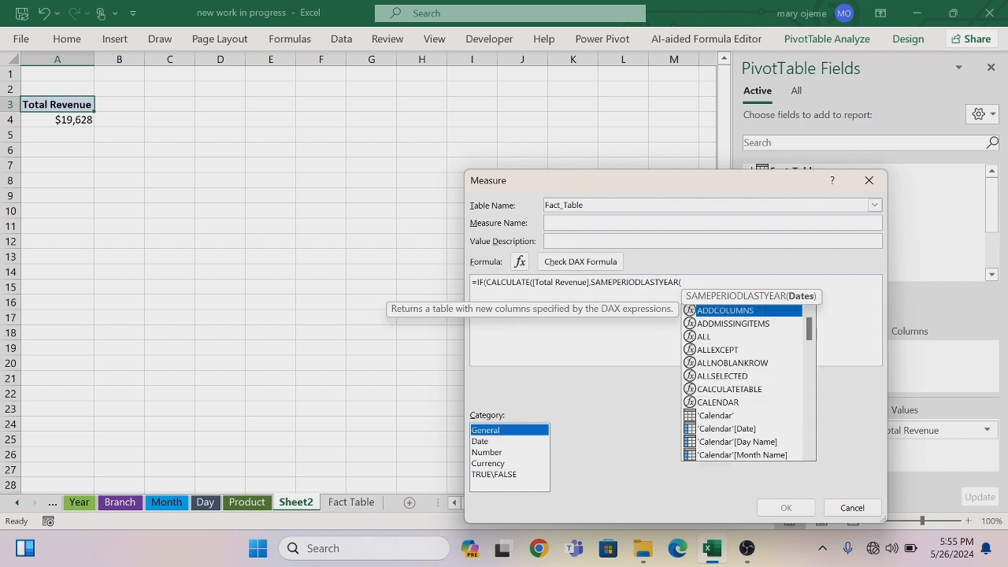
left_click(682, 283)
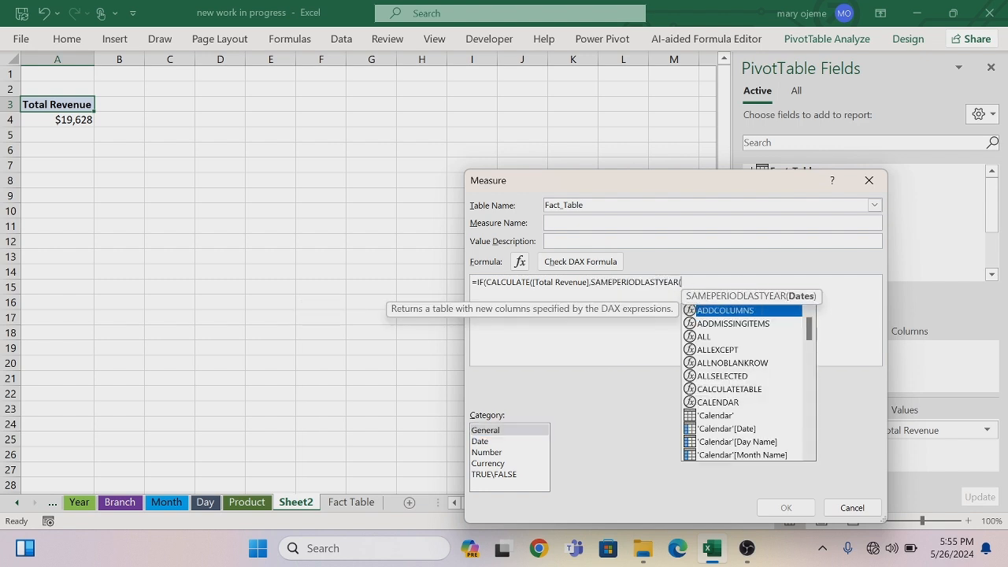
type("cal")
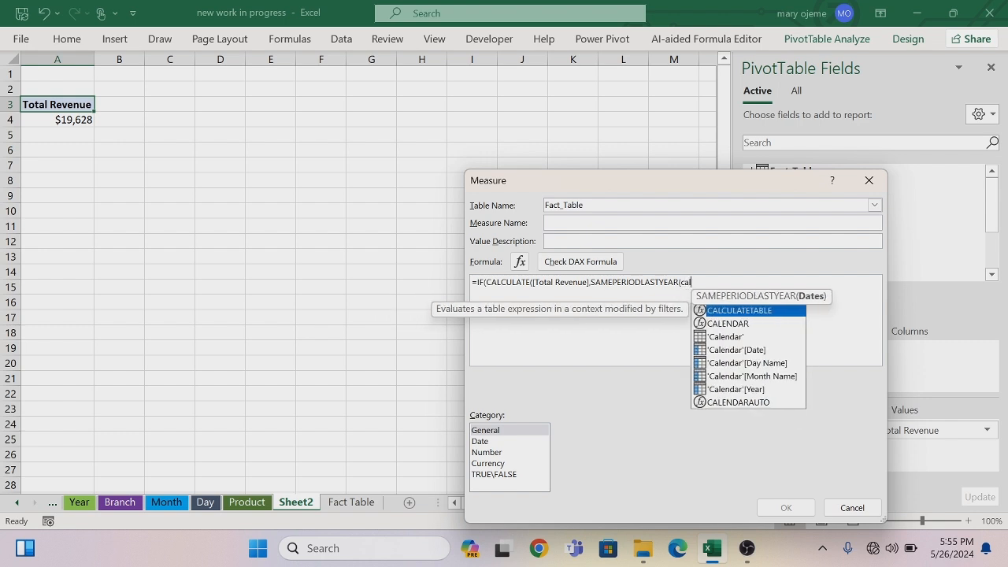
key("Down")
key("Down")
key("Down")
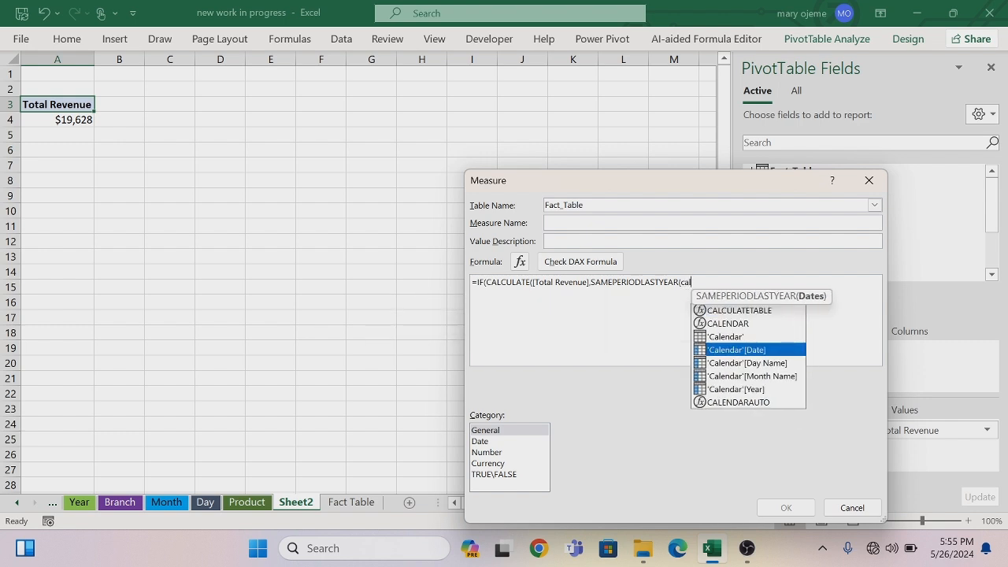
key("Tab")
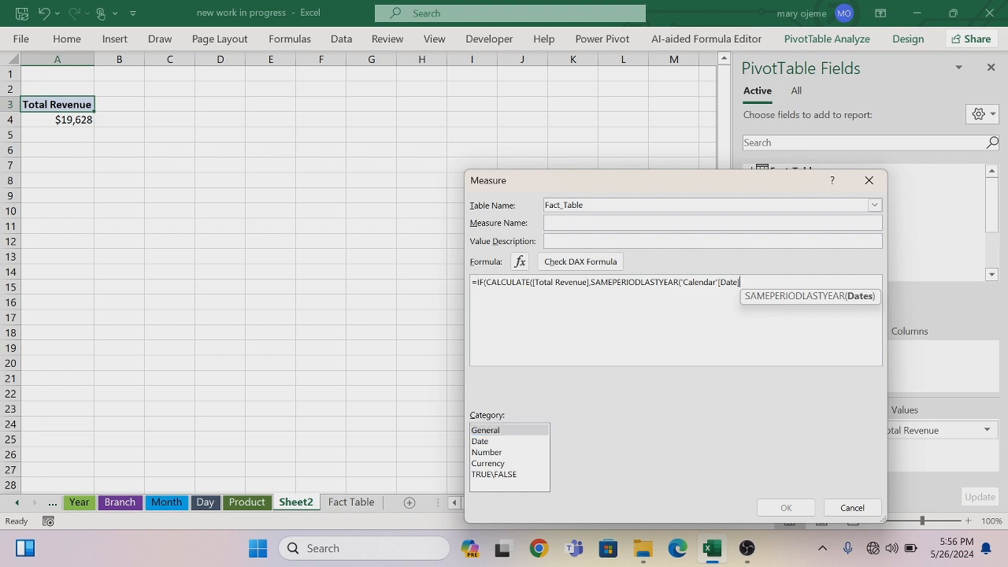
type(")")
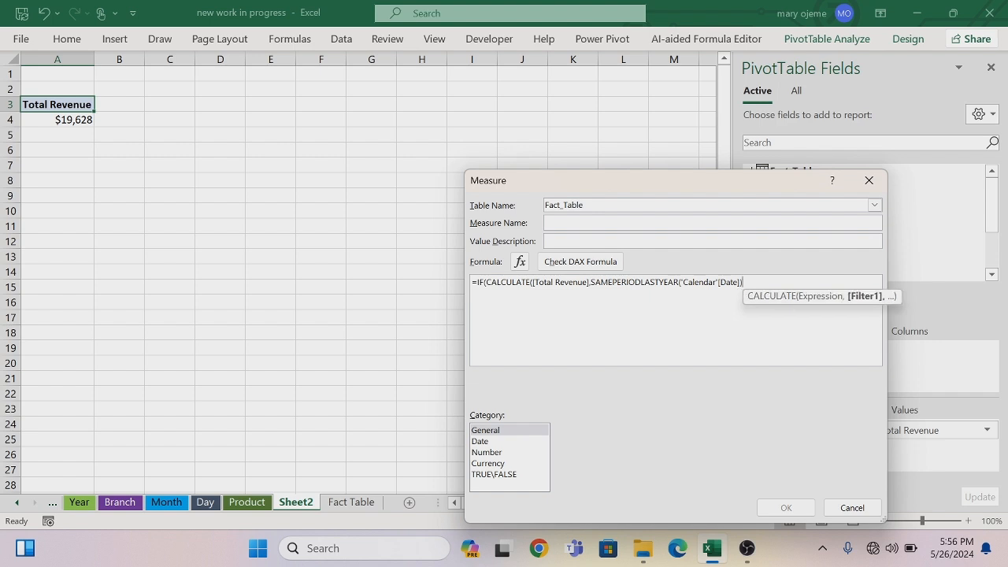
Compare the expression with BLANK() and enter 0 as the IF function's result when true
type(" =")
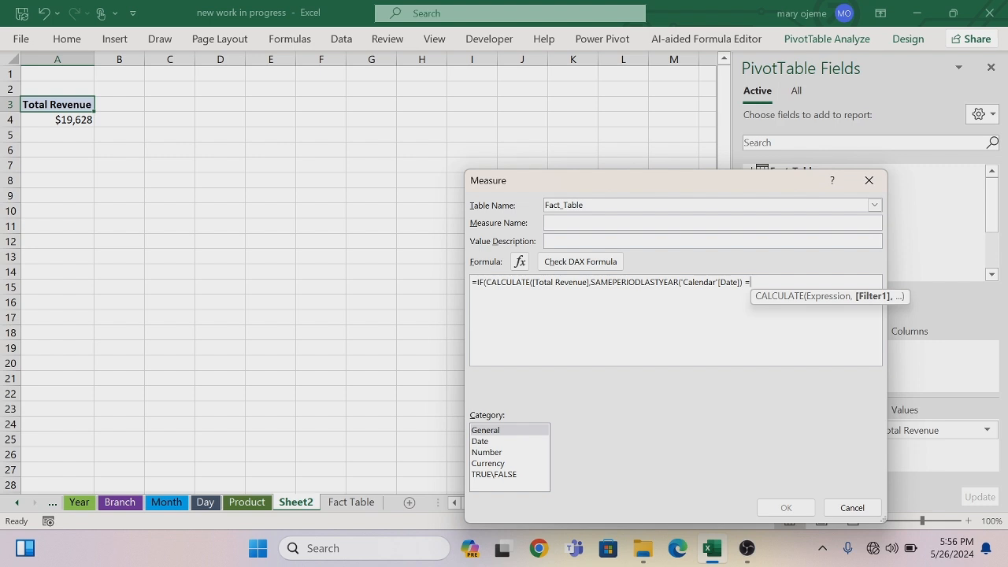
type("blan")
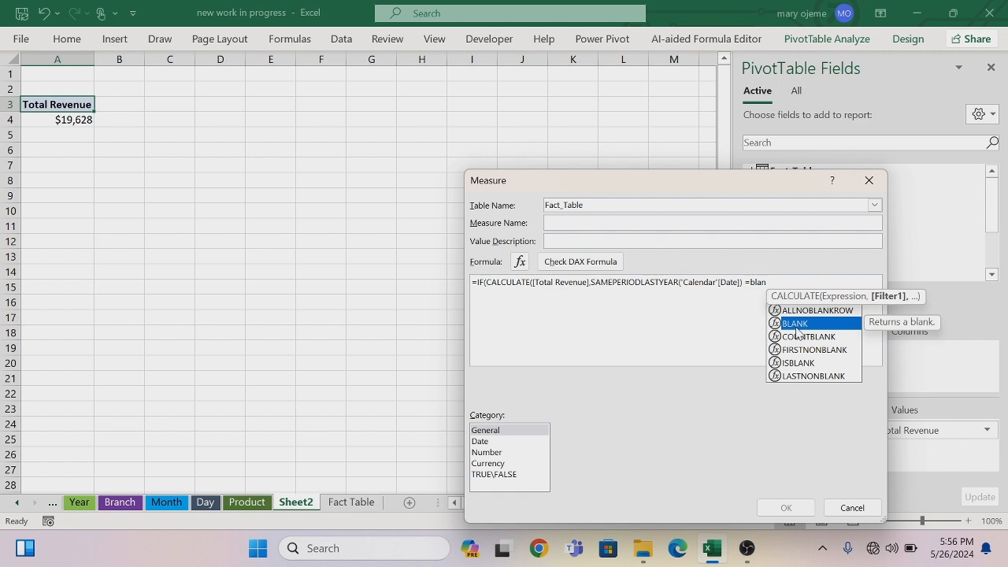
key("Tab")
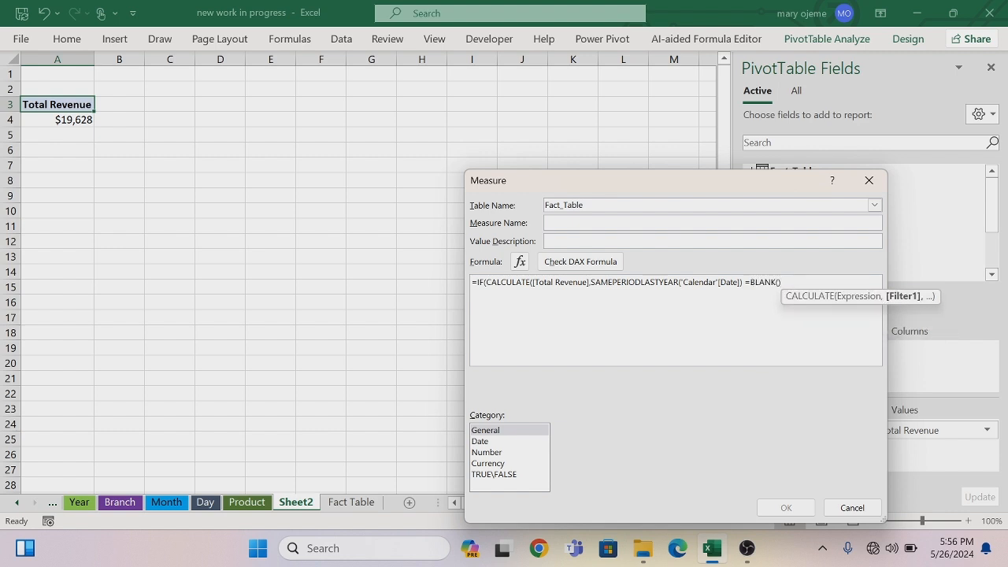
type(",")
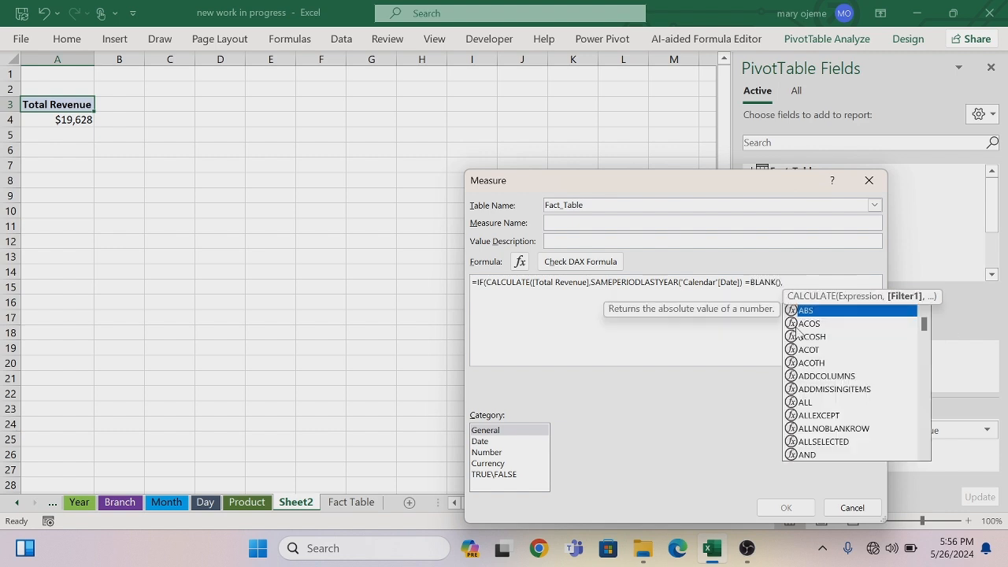
type("0")
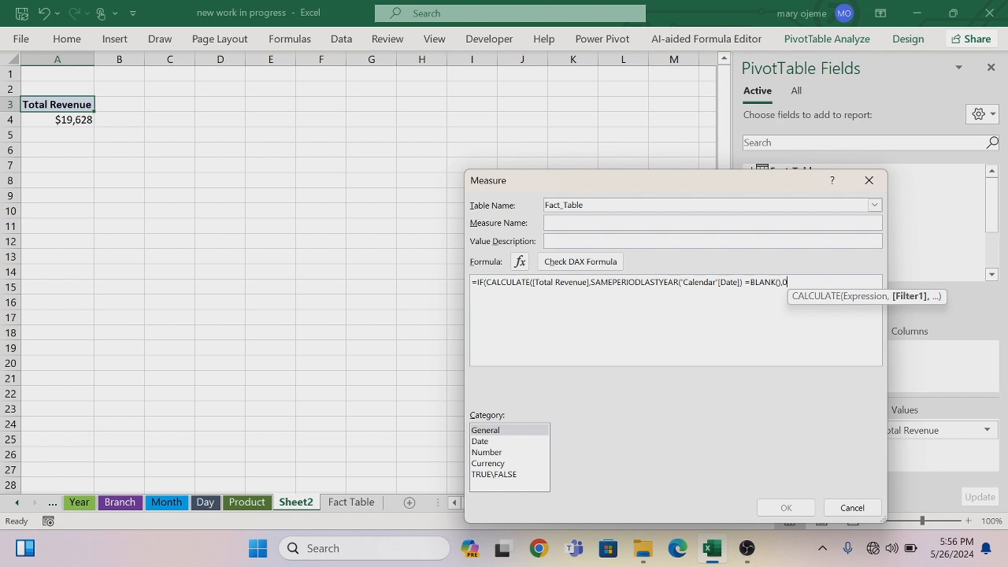
type(",")
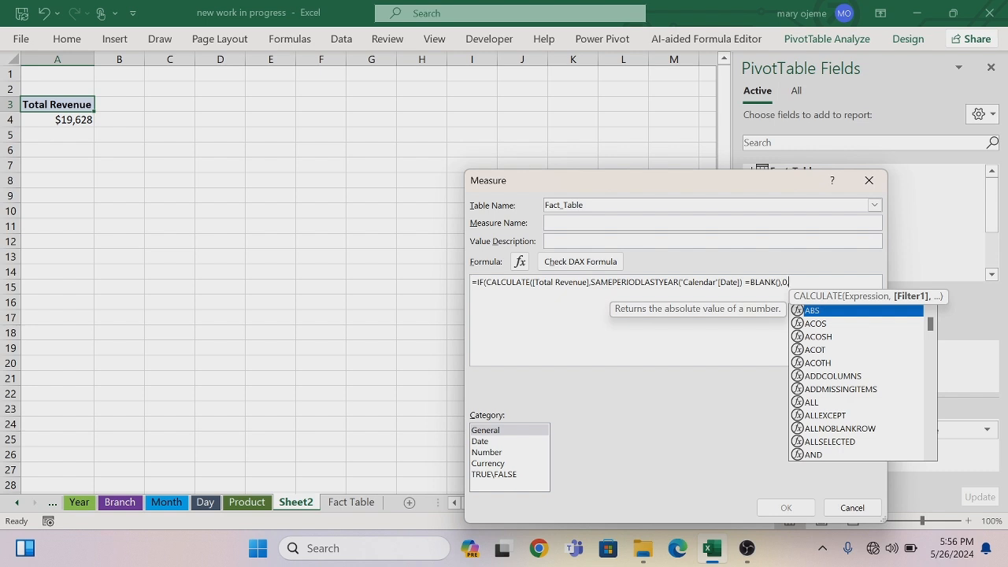
key("Escape")
key("Home")
key("Right")
key("Right")
key("Right")
key("shift+Right")
key("shift+Right")
key("shift+Right")
key("shift+Right")
key("shift+Right")
key("shift+Right")
key("shift+Right")
key("shift+Right")
key("shift+Right")
key("shift+Right")
key("shift+Right")
key("shift+Right")
key("shift+Right")
key("shift+Right")
key("shift+Right")
key("shift+Right")
key("shift+Right")
key("shift+Right")
key("shift+Right")
key("shift+Right")
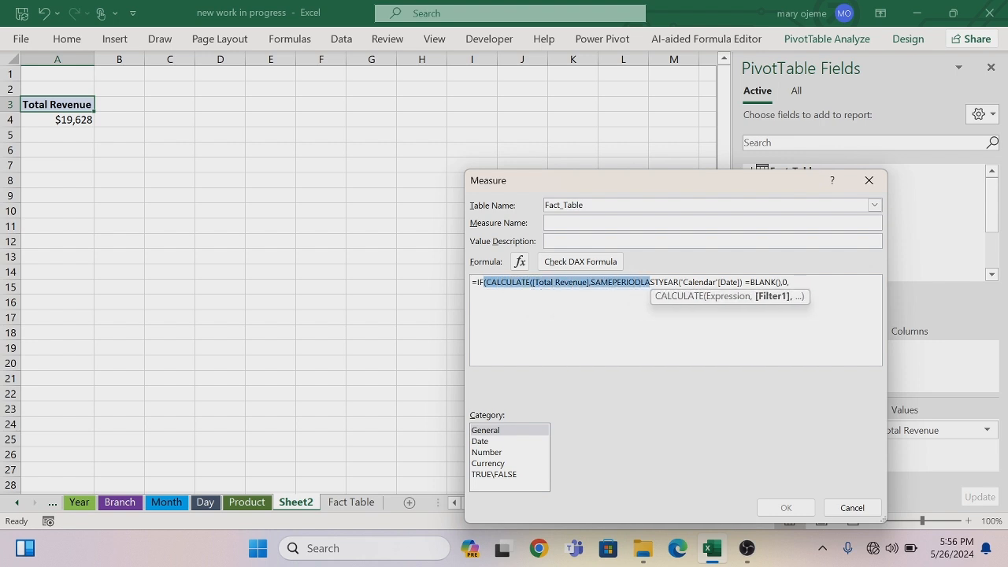
key("shift+Right")
left_click(600, 282)
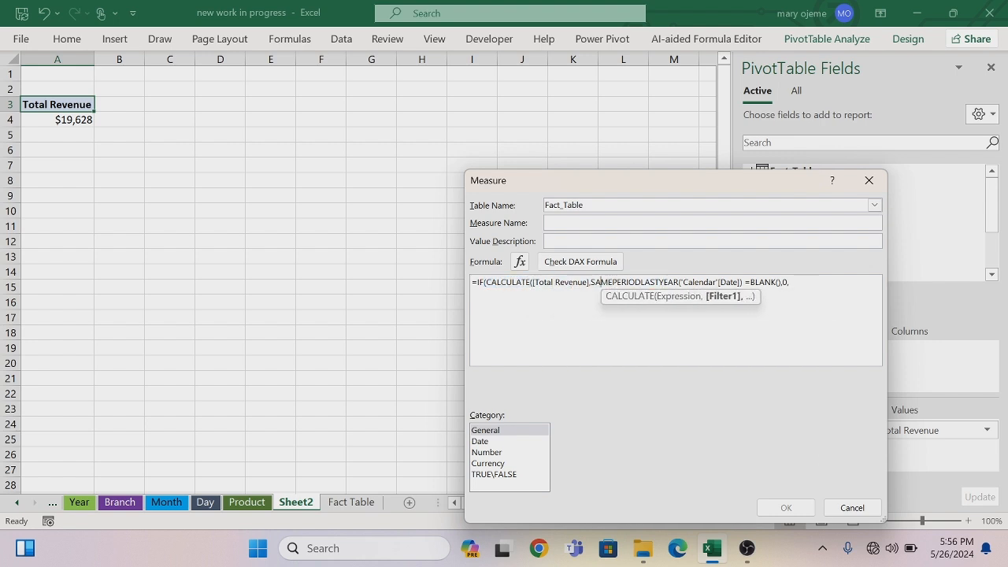
Copy the CALCULATE expression with SAMEPERIODLASTYEAR and paste it on a new line as the IF function's result when false
key("Home")
key("Right")
key("Right")
key("Right")
key("Right")
key("shift+Right")
key("shift+Right")
key("shift+Right")
key("shift+Right")
key("shift+Right")
key("shift+Right")
key("shift+Right")
key("shift+Right")
key("shift+Right")
key("shift+Right")
key("shift+Right")
key("shift+Right")
key("shift+Right")
key("shift+Right")
key("shift+Right")
key("shift+Right")
key("shift+Right")
key("shift+Right")
key("shift+Right")
key("shift+Right")
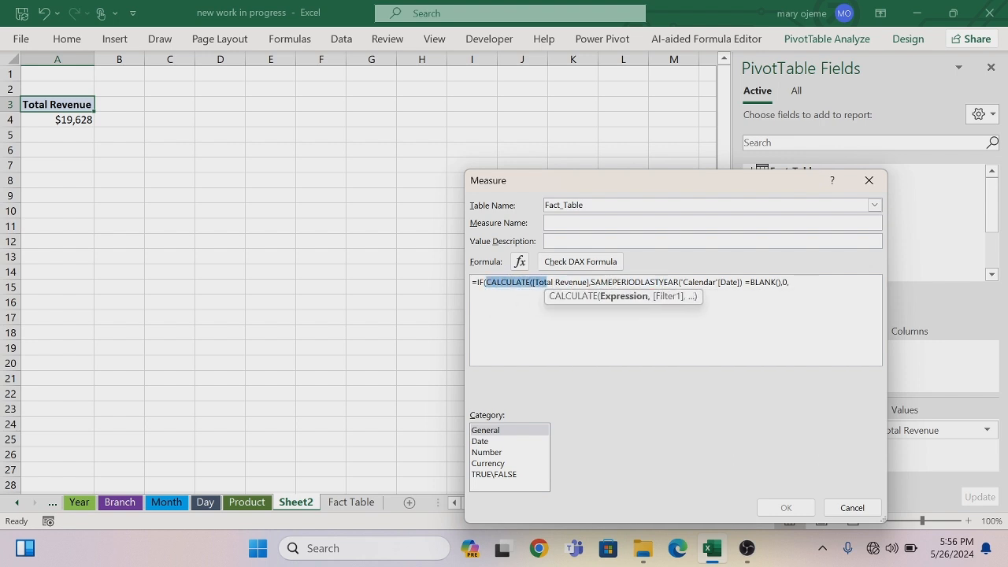
key("shift+Right")
key("shift+Right")
key("shift+Right")
key("shift+Right")
key("shift+Right")
key("shift+Right")
key("shift+Right")
key("shift+Right")
key("shift+Right")
key("shift+Right")
key("shift+Right")
key("shift+Right")
key("shift+Right")
key("shift+Right")
key("shift+Right")
key("shift+Right")
key("shift+Right")
key("shift+Right")
key("shift+Right")
key("shift+Right")
key("ctrl+c")
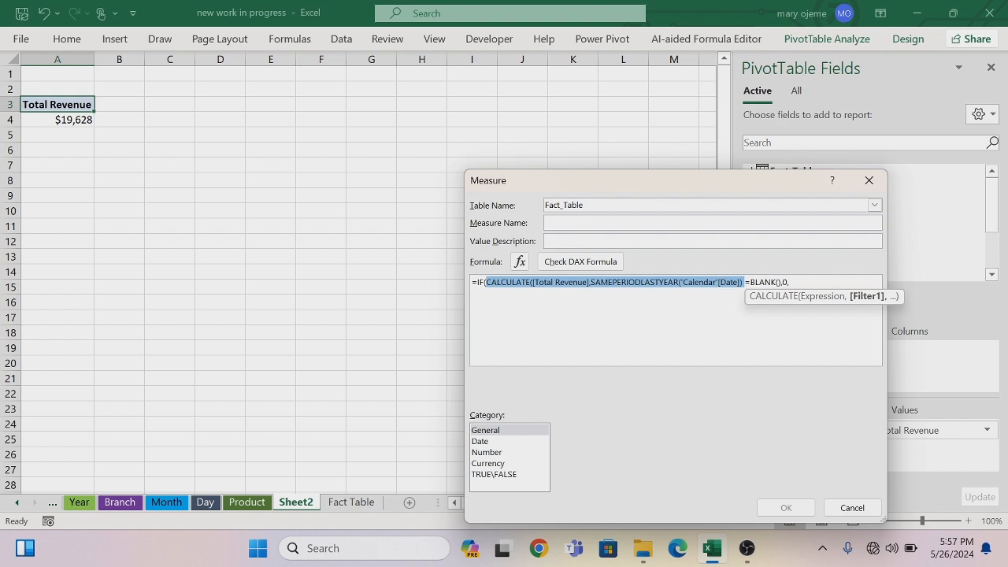
key("End")
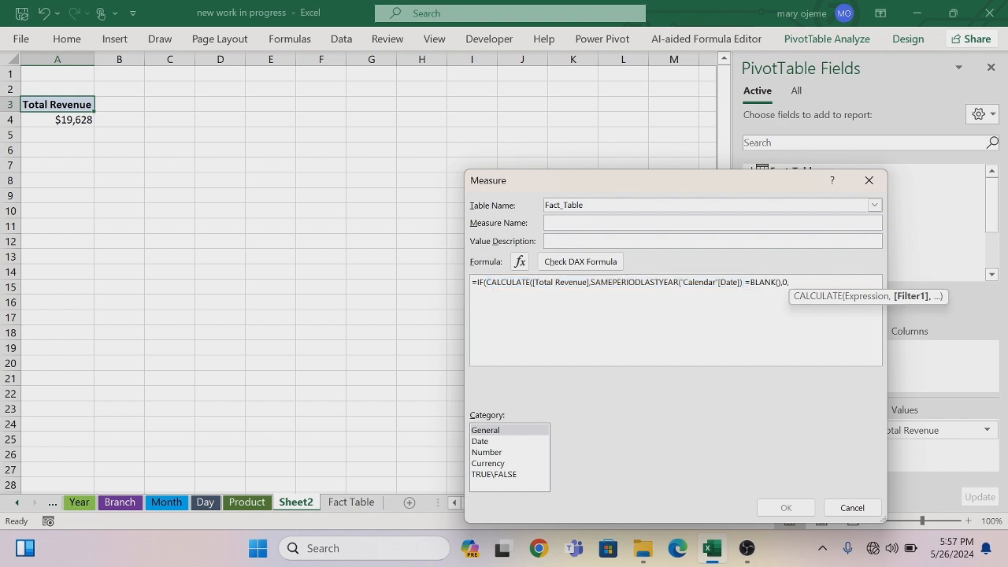
key("Return")
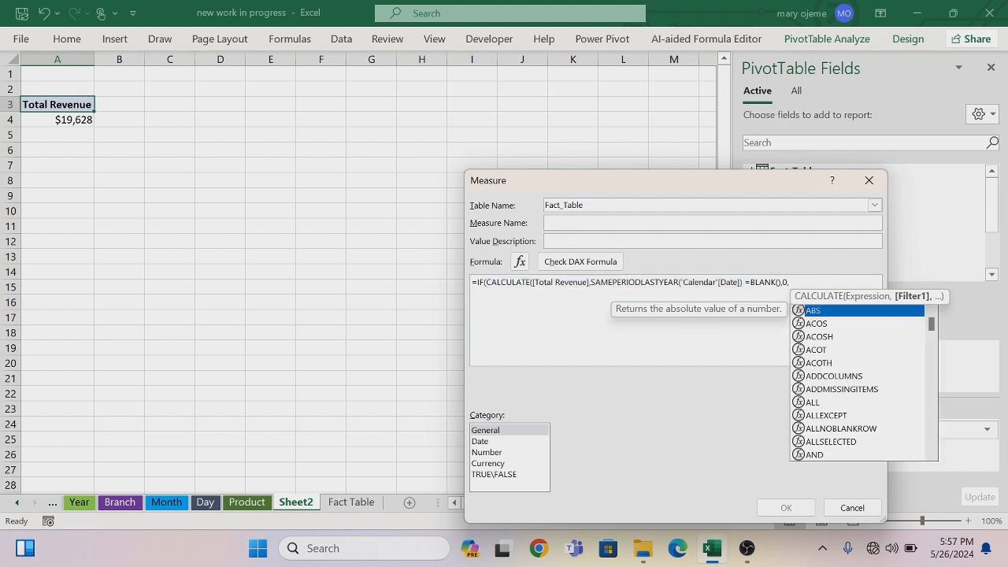
key("ctrl+v")
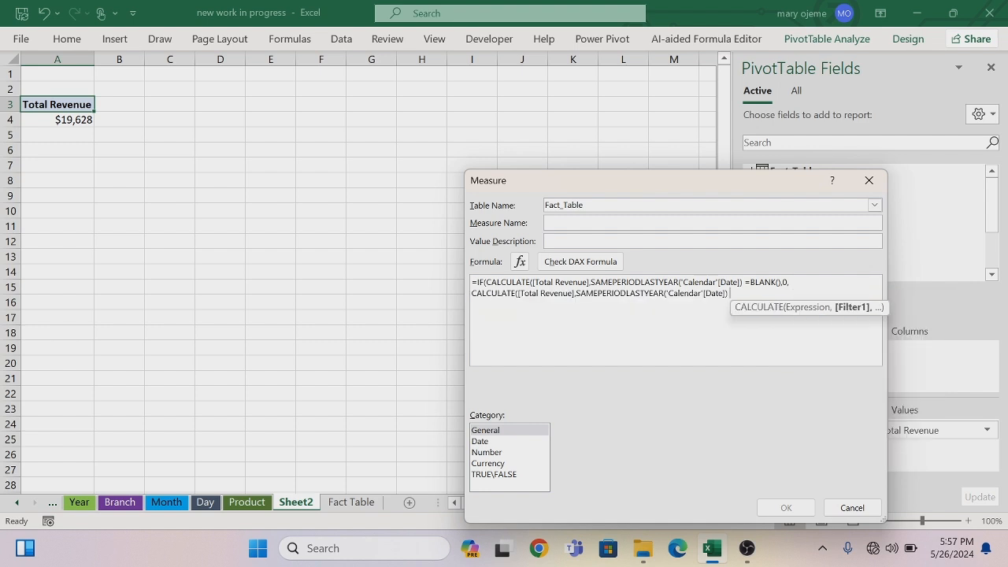
key("BackSpace")
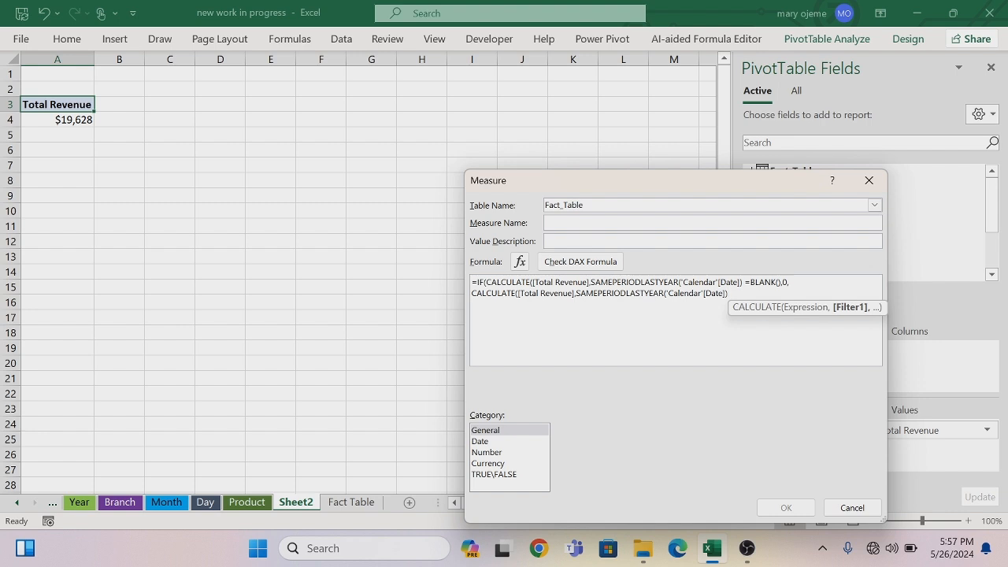
Close the formula's parentheses and save the measure as PY REVENUE, formatted as currency with the $ symbol and 0 decimal places
type(")")
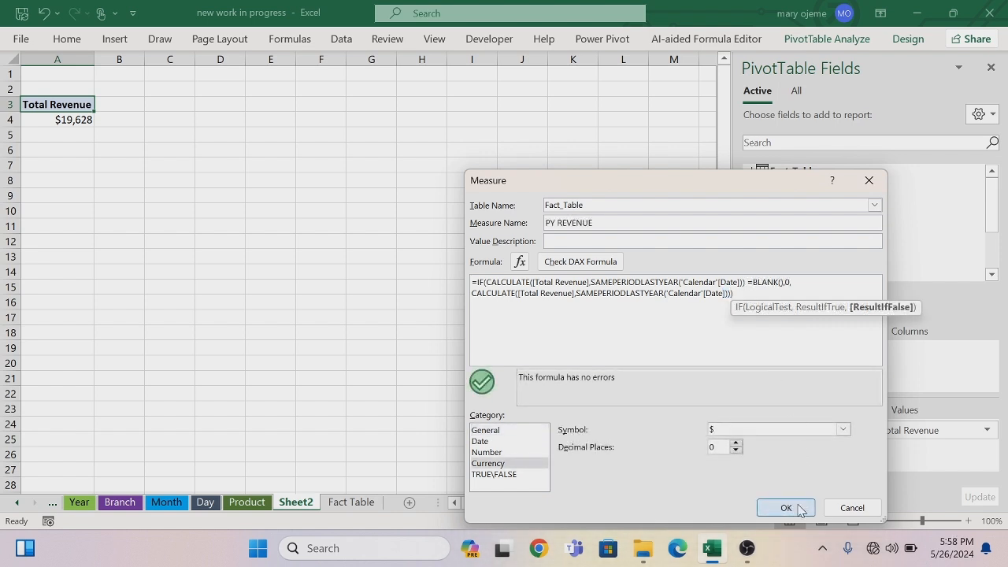
left_click(798, 508)
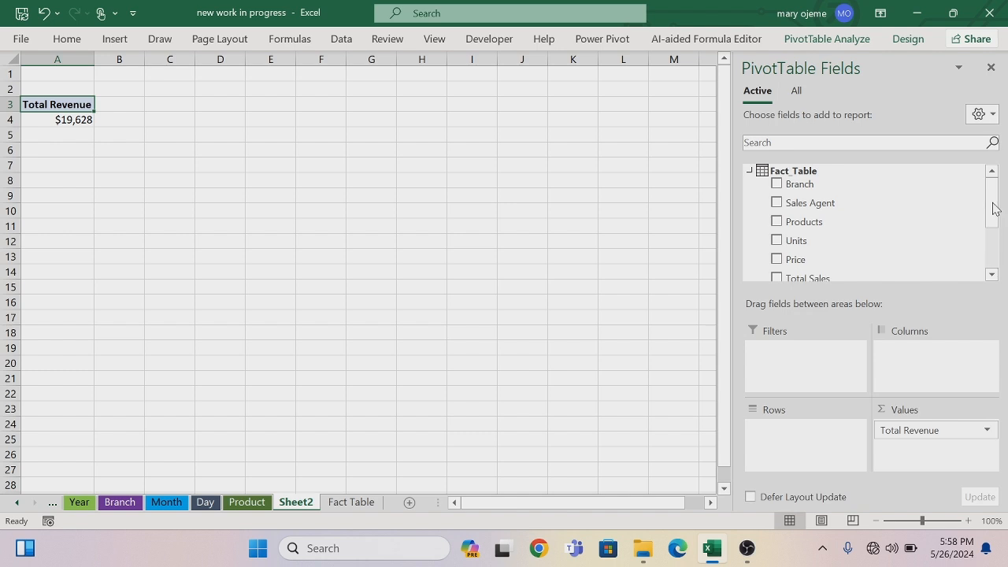
left_click_drag(994, 203, 993, 250)
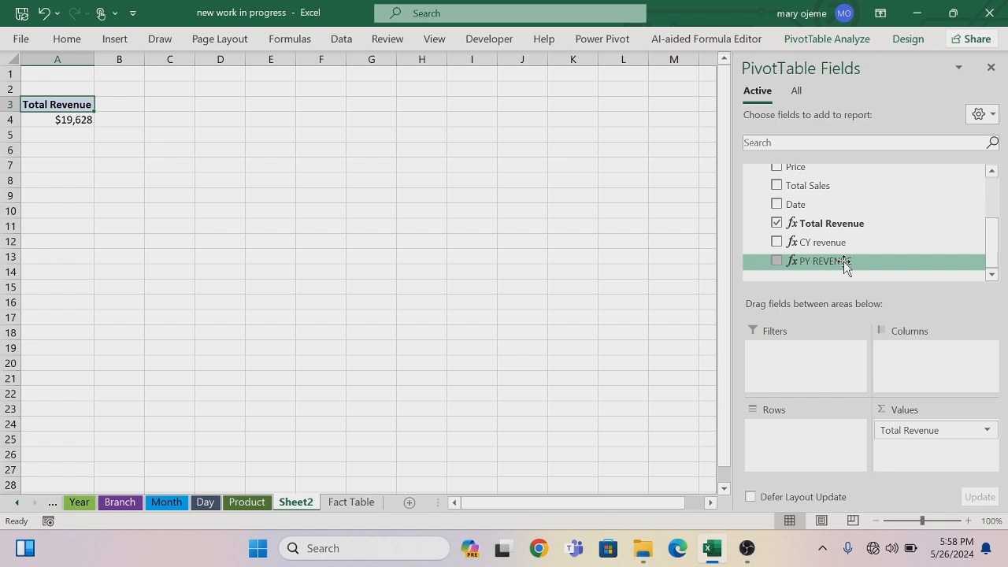
Start a new measure in Fact_Table and name it Growth Rate
left_click(992, 173)
left_click(992, 173)
left_click(992, 173)
left_click(992, 173)
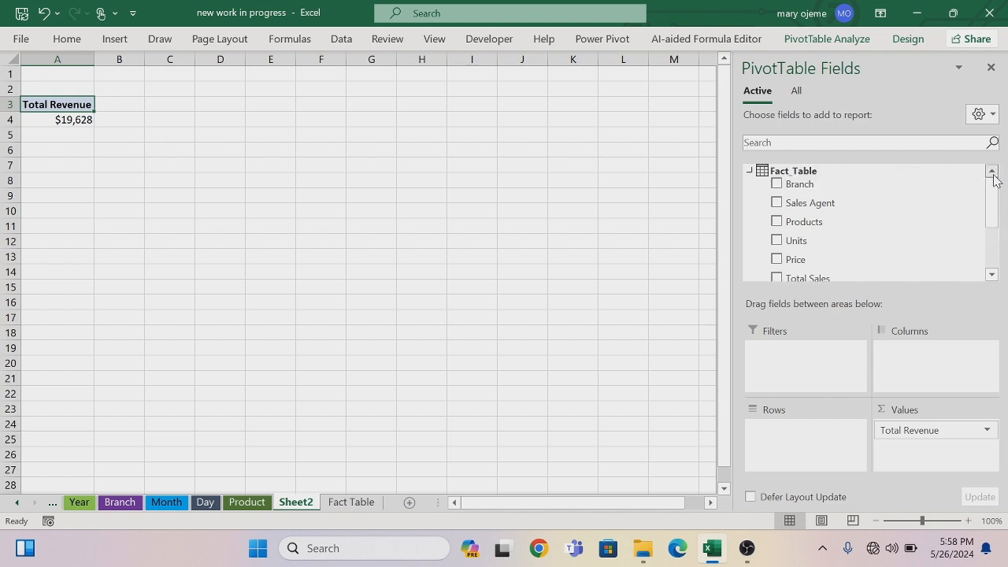
right_click(754, 172)
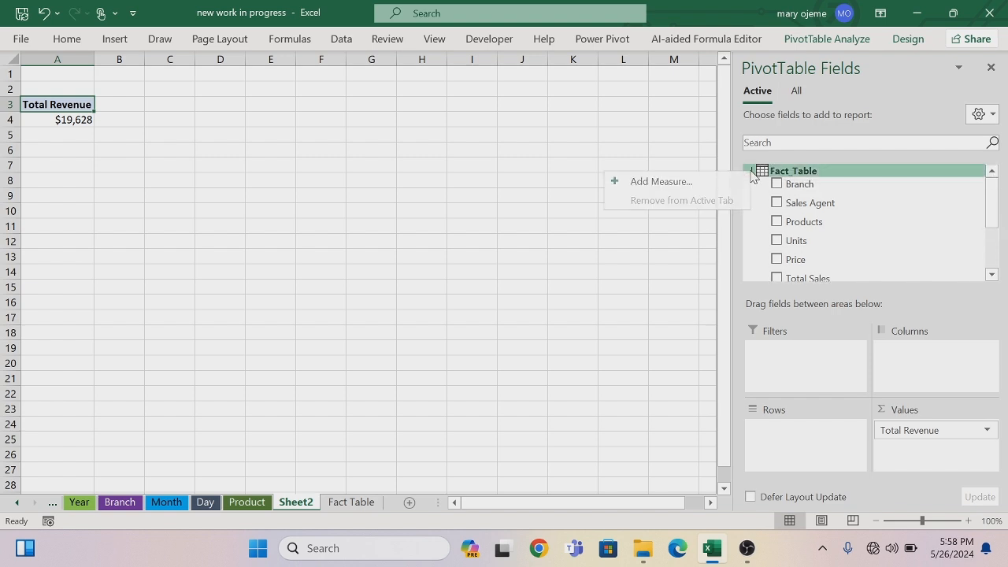
left_click(701, 189)
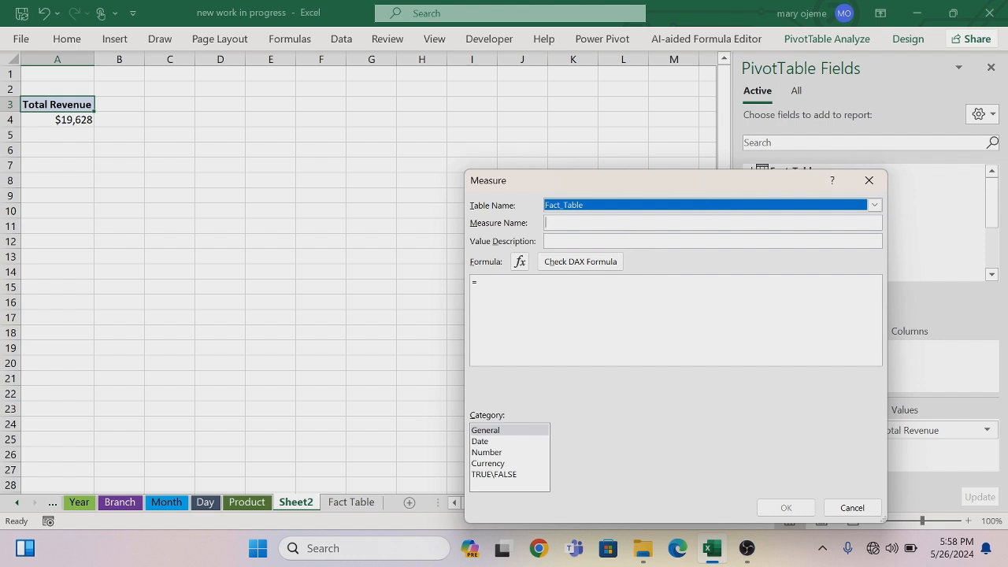
key("Tab")
type("G")
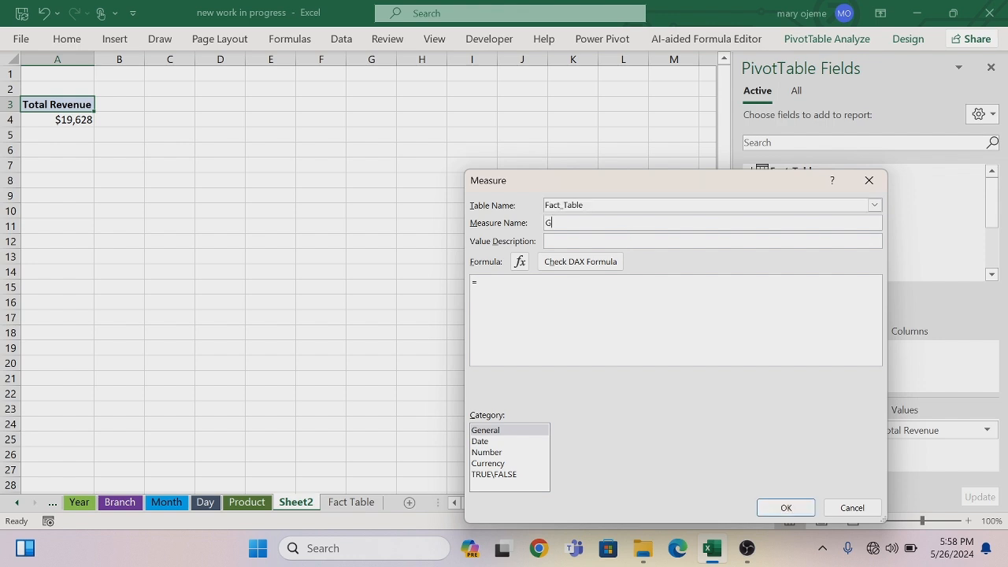
type("rowth Rate")
Begin the measure's formula with the DIVIDE function, using [CY revenue] as the numerator
left_click(478, 282)
type("divi")
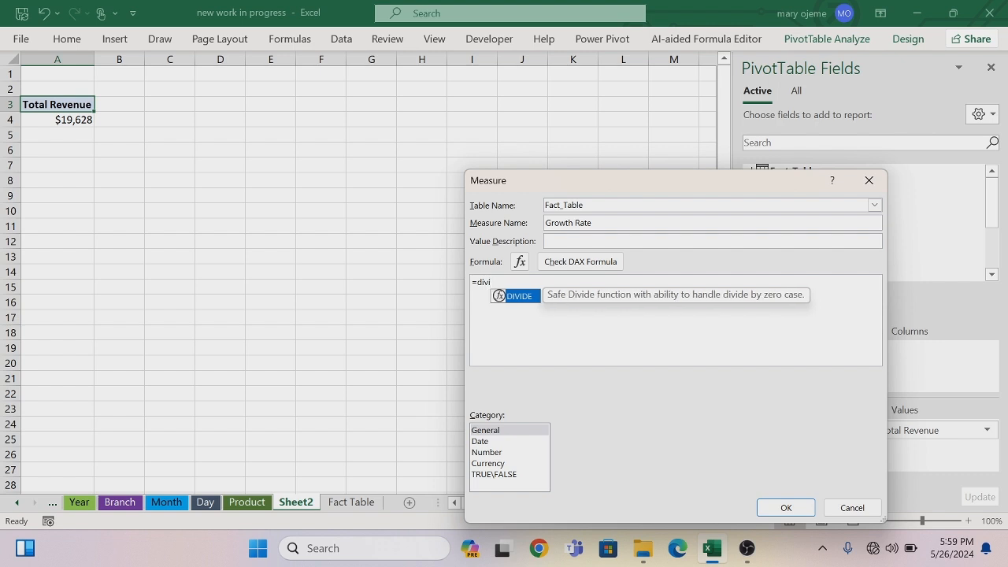
key("Tab")
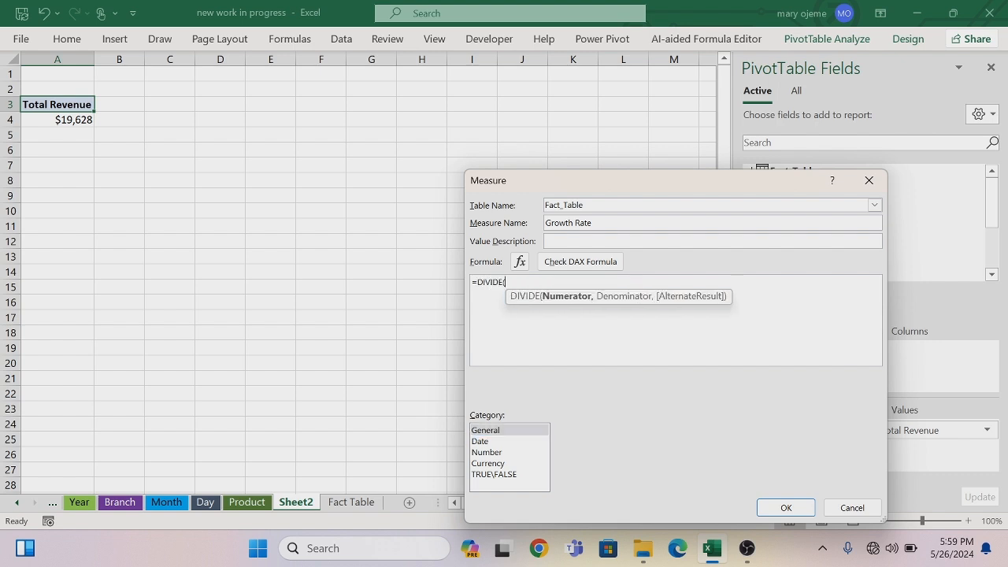
type("cy")
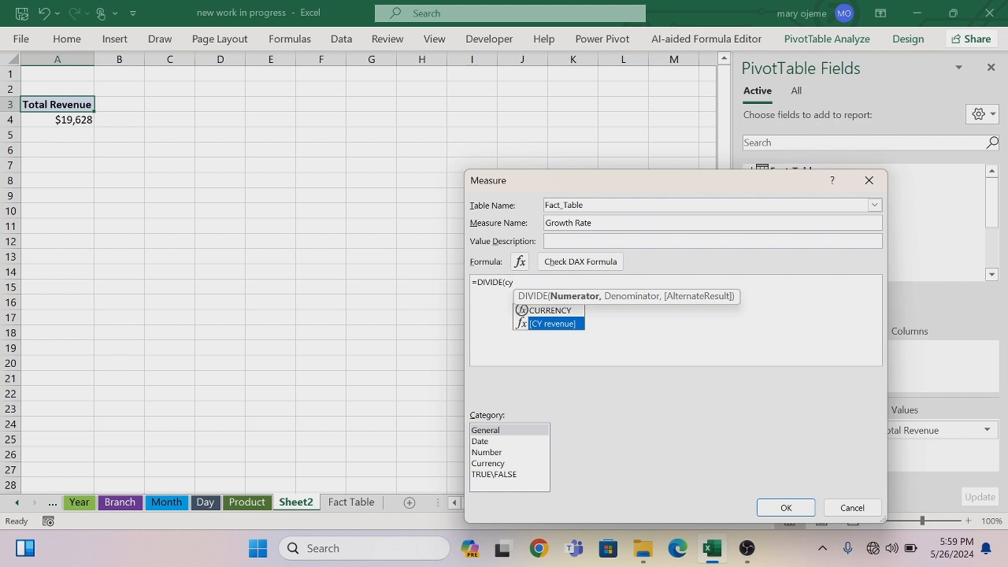
key("Tab")
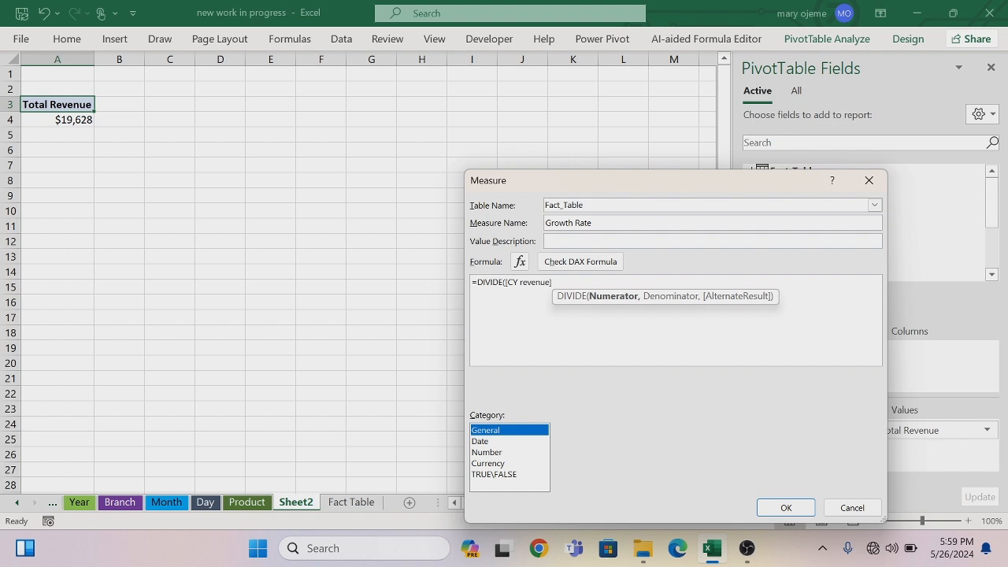
left_click(552, 282)
type(",")
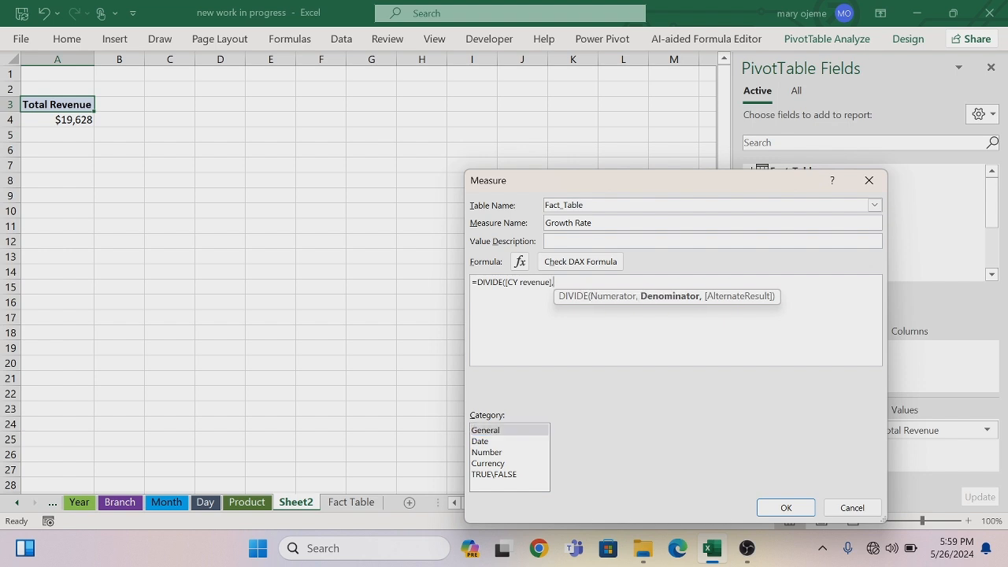
Use [PY REVENUE] as the denominator and 1 as the alternate result, close the DIVIDE function, and subtract 1 from it
type("py")
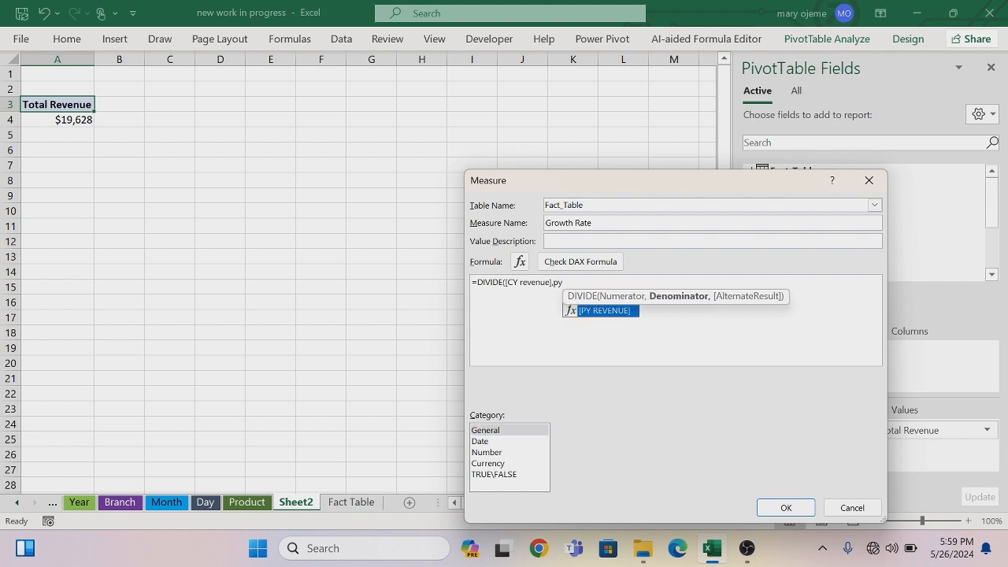
key("Tab")
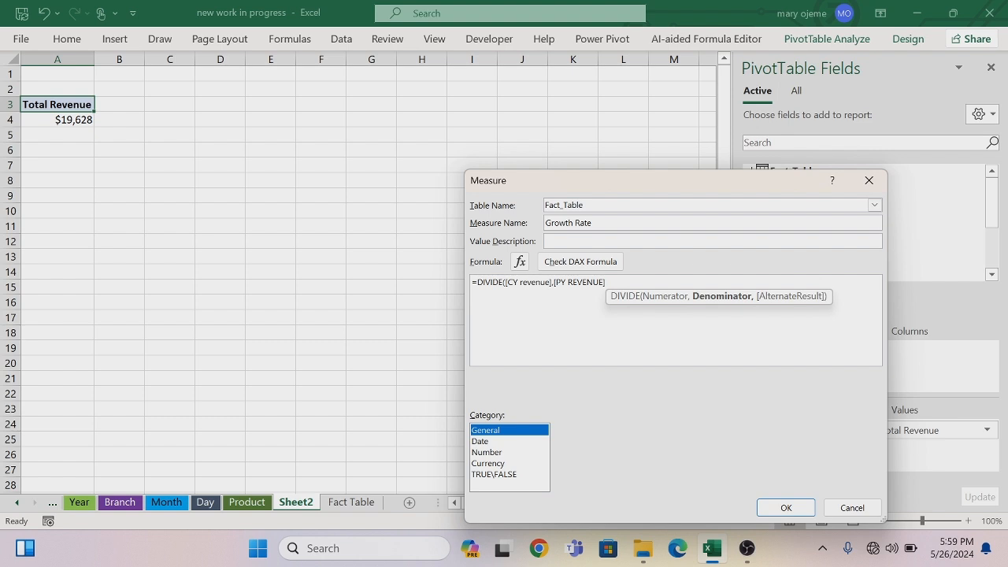
left_click(605, 281)
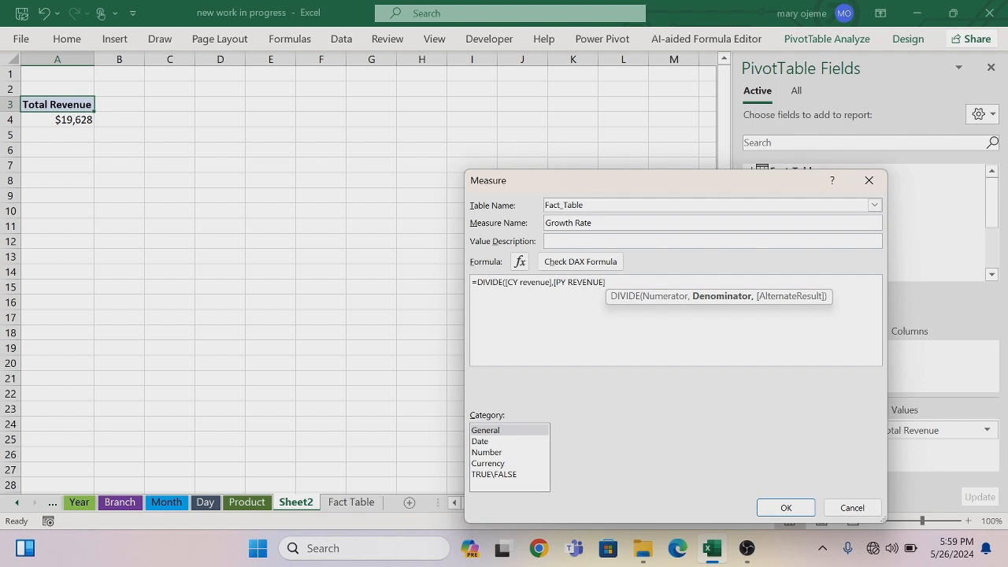
type(",")
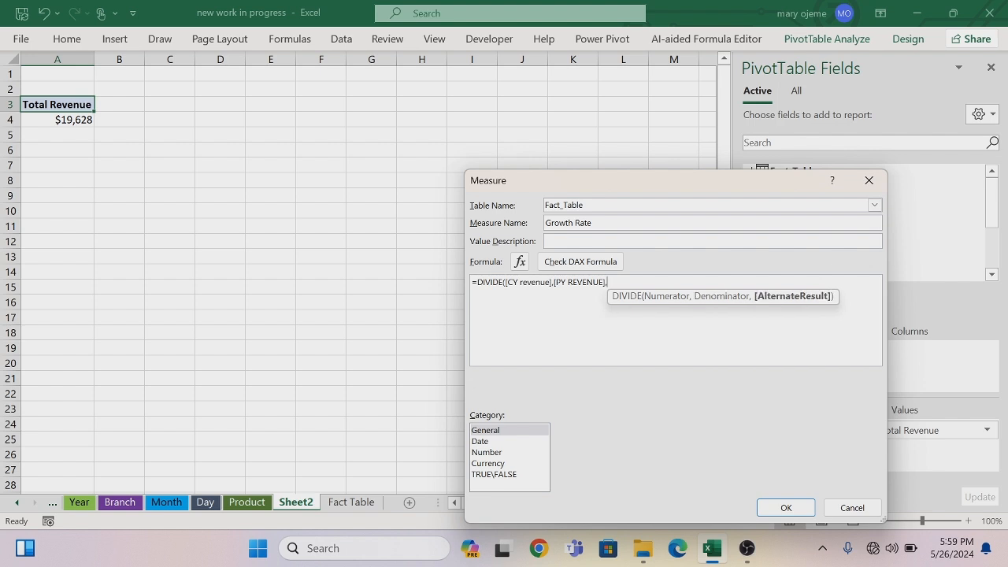
type("1")
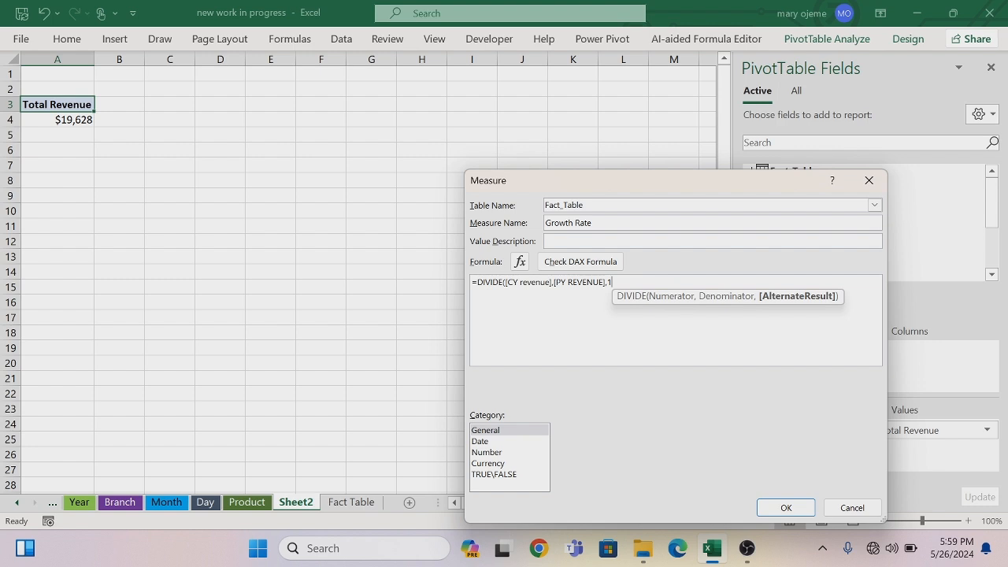
type(")")
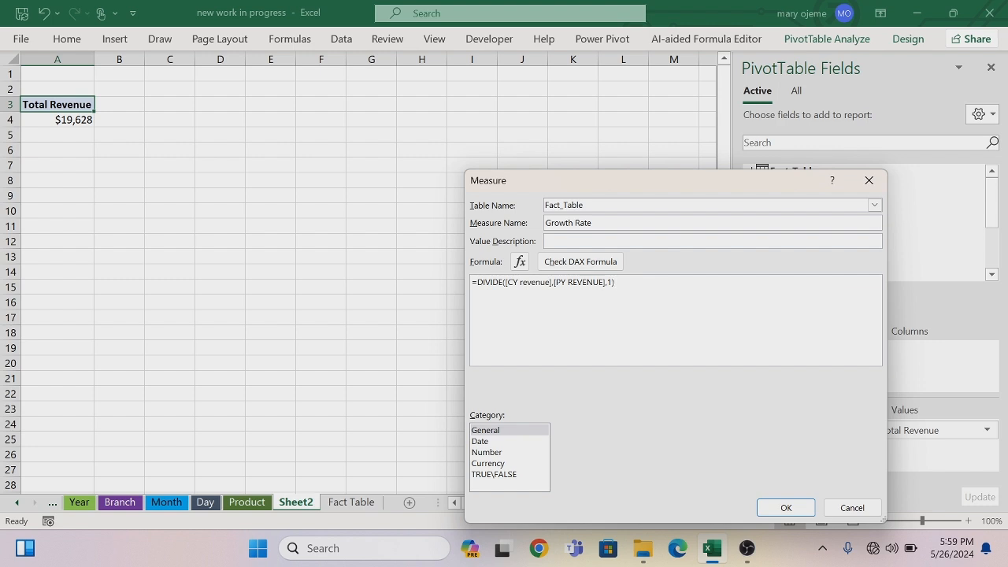
type("-1")
Save the Growth Rate measure as a percentage with 0 decimal places, and add it to the pivot table's values
left_click(488, 452)
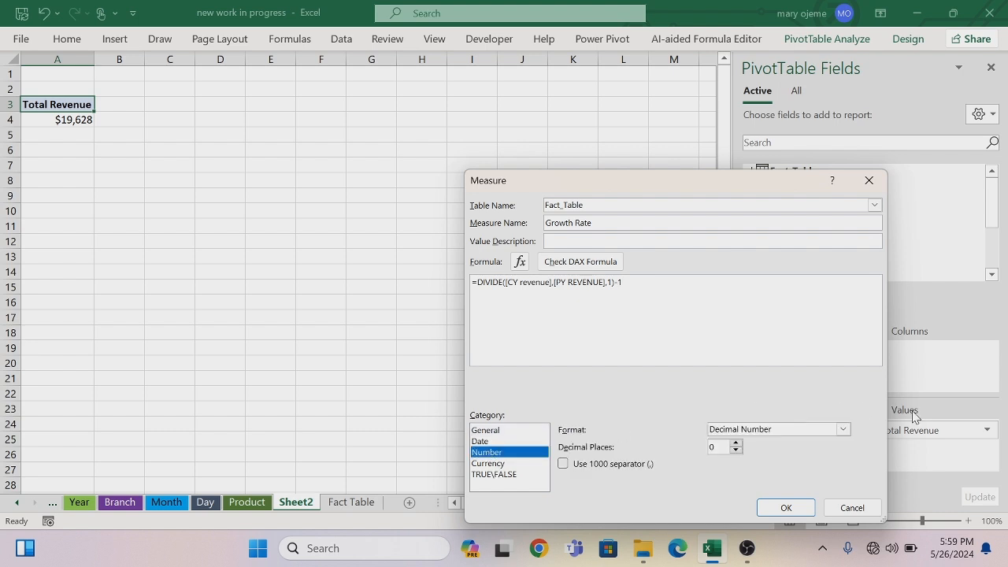
left_click(843, 431)
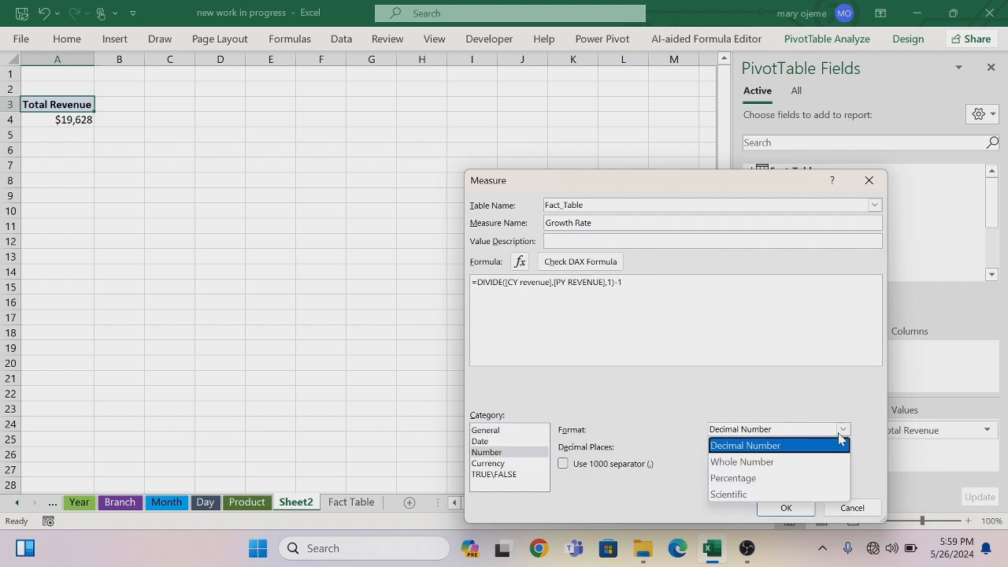
left_click(784, 478)
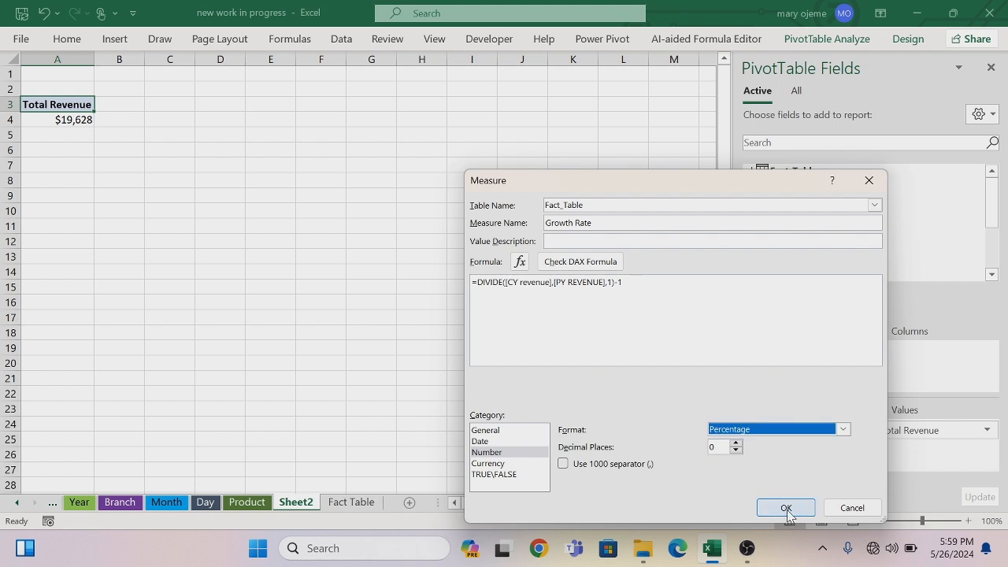
left_click(785, 508)
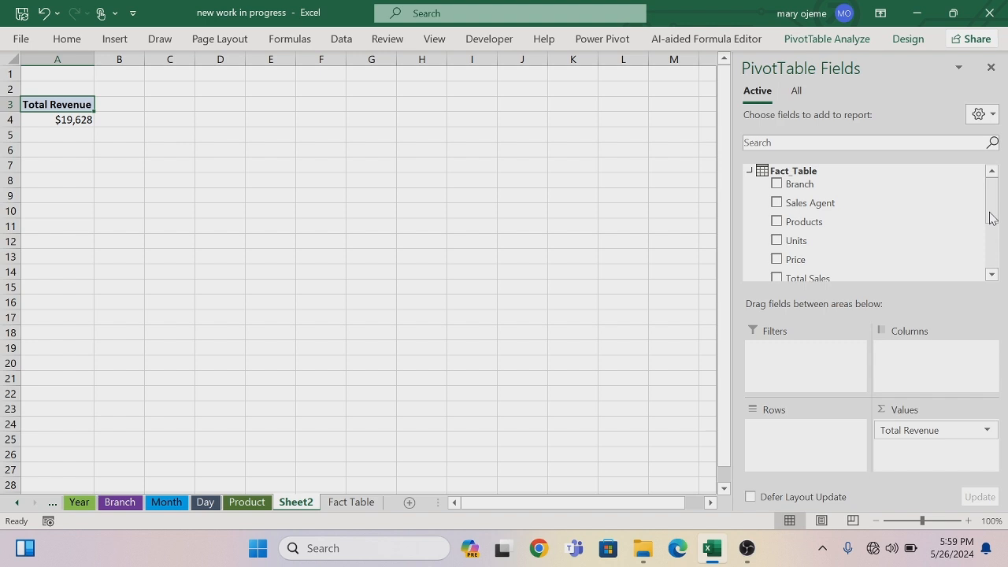
left_click_drag(990, 225, 992, 271)
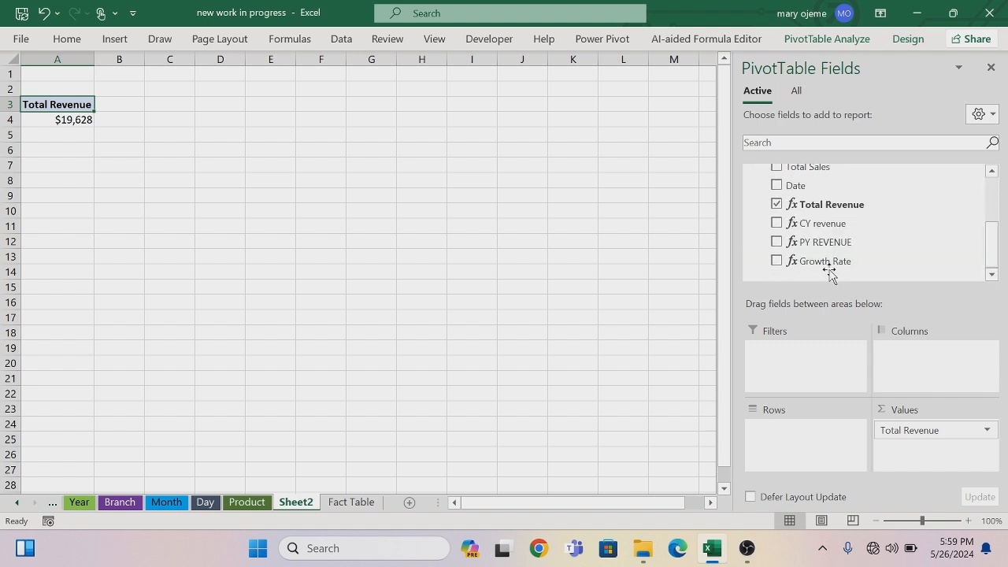
left_click_drag(824, 261, 906, 461)
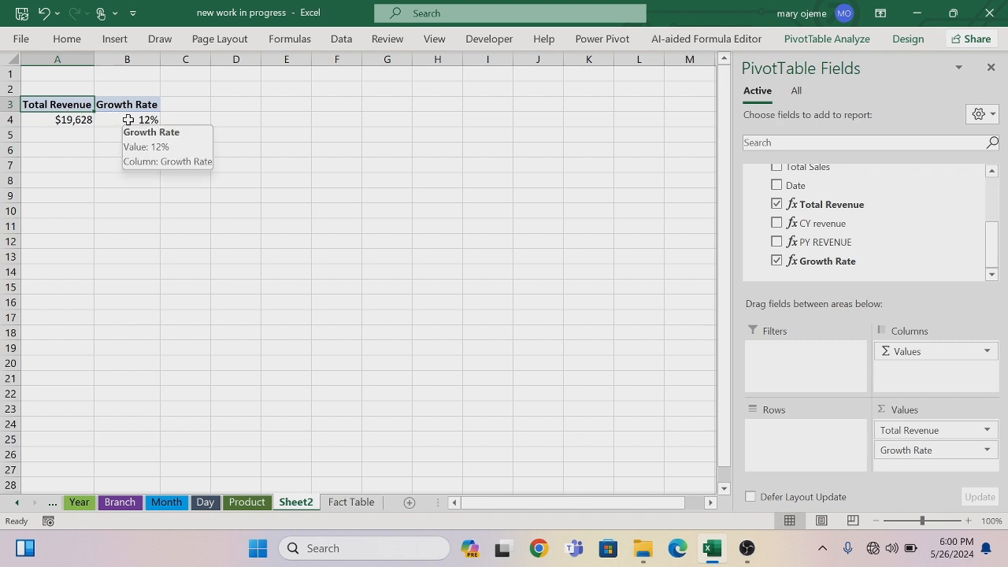
Start another new measure in Fact_Table and name it Avg. Amt
left_click_drag(994, 261, 1005, 193)
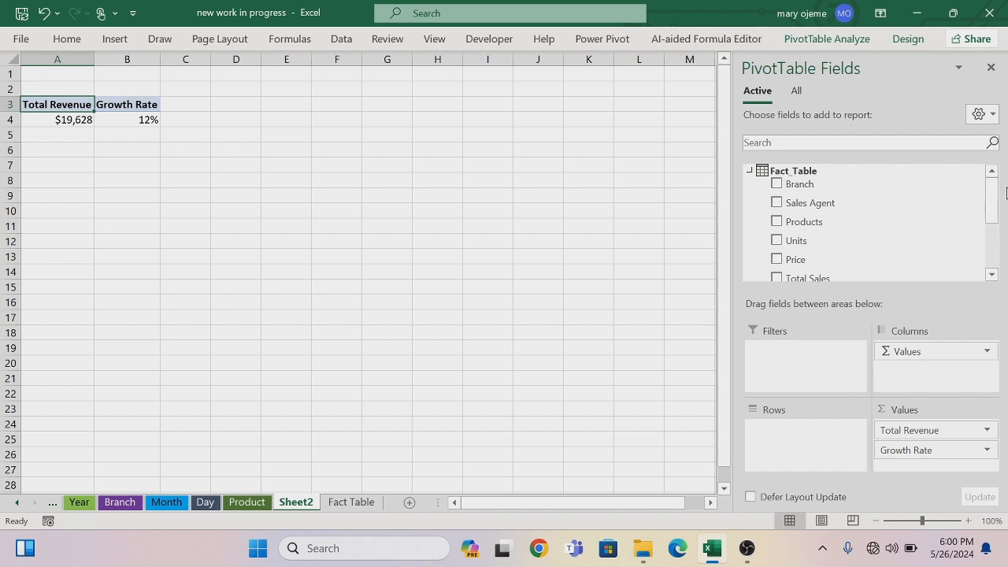
right_click(750, 175)
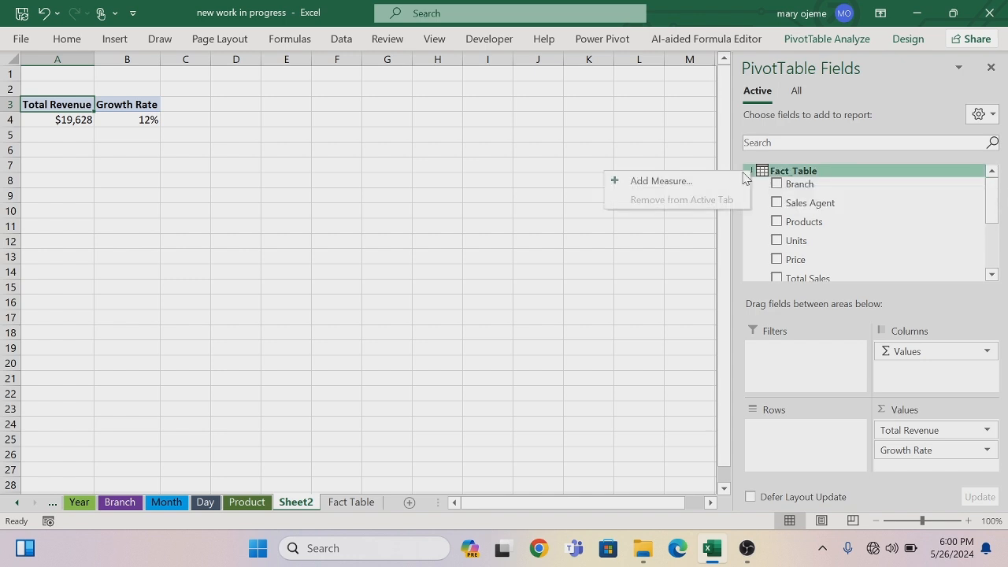
left_click(711, 181)
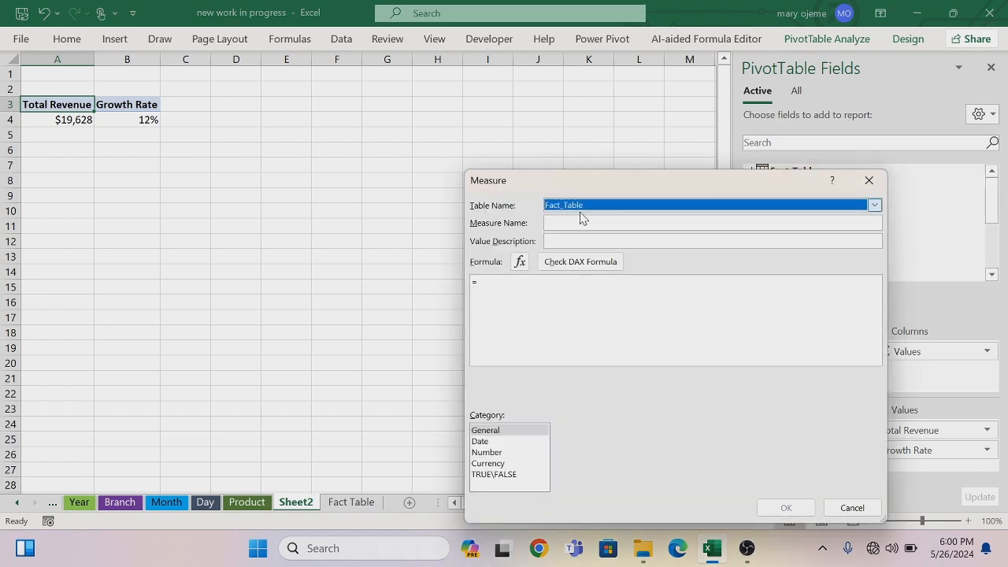
left_click(713, 223)
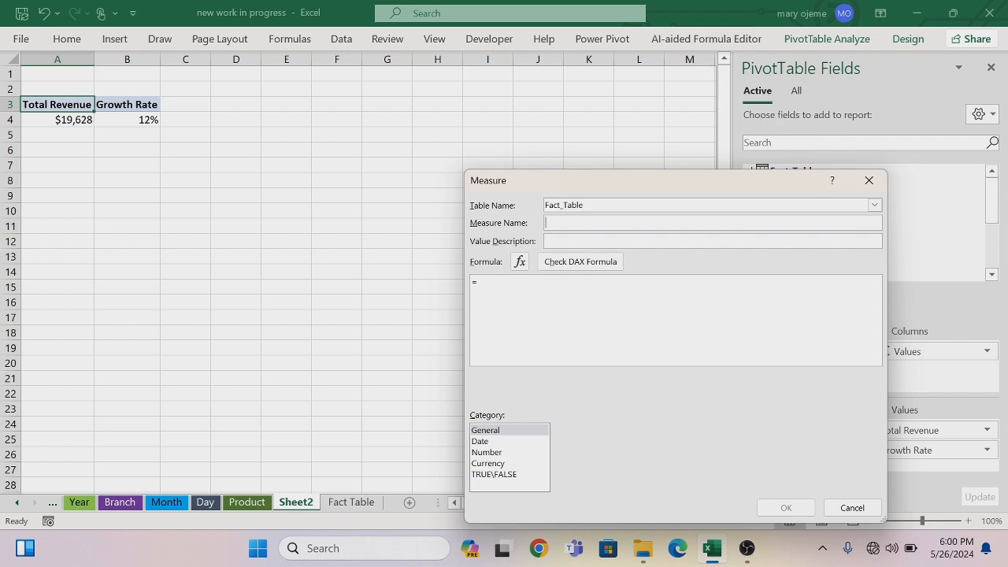
type("A")
Enter the formula =AVERAGE(Fact_Table[Total Sales]) and save the measure formatted as currency with the $ symbol and 0 decimal places
type("ave")
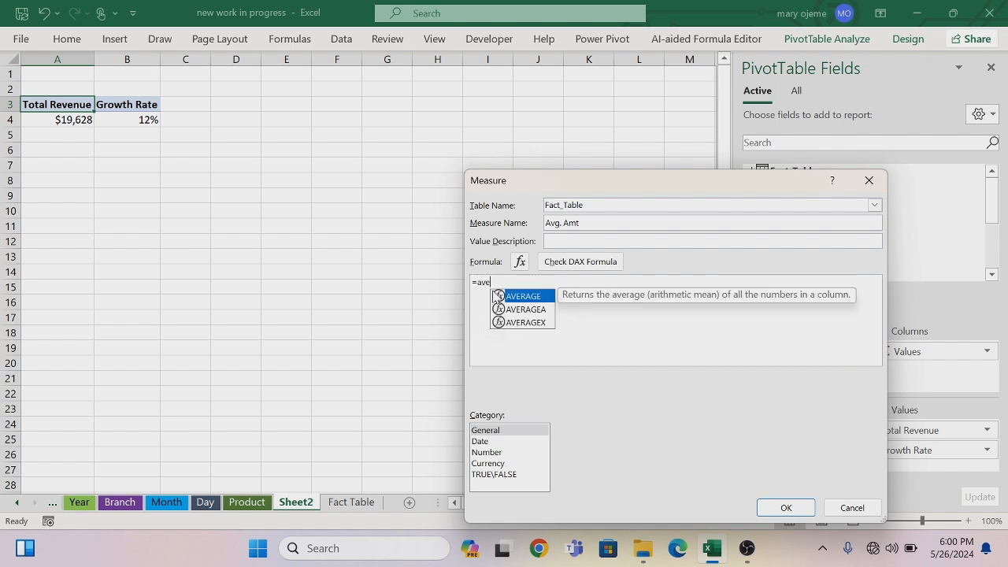
double_click(498, 295)
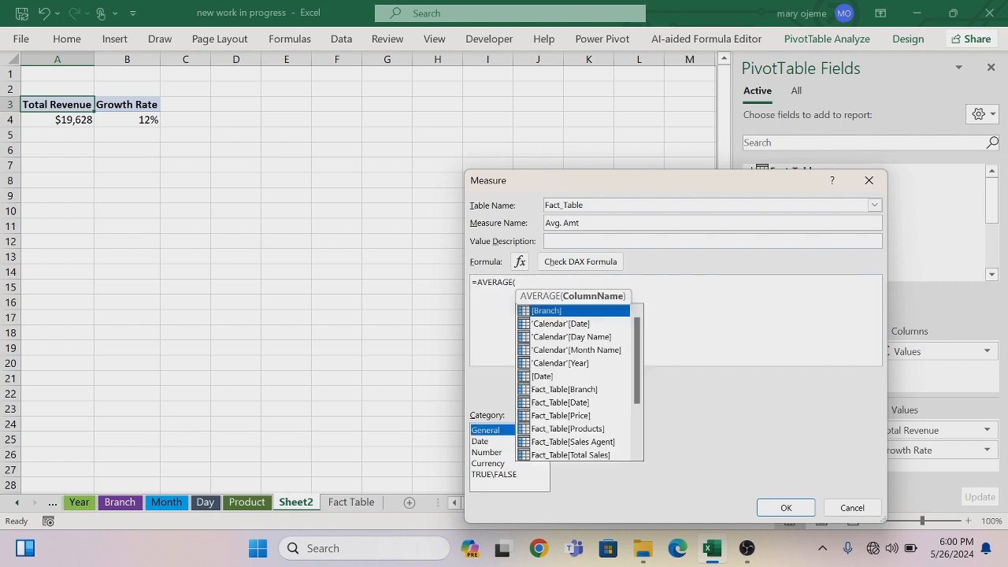
left_click(585, 455)
double_click(585, 455)
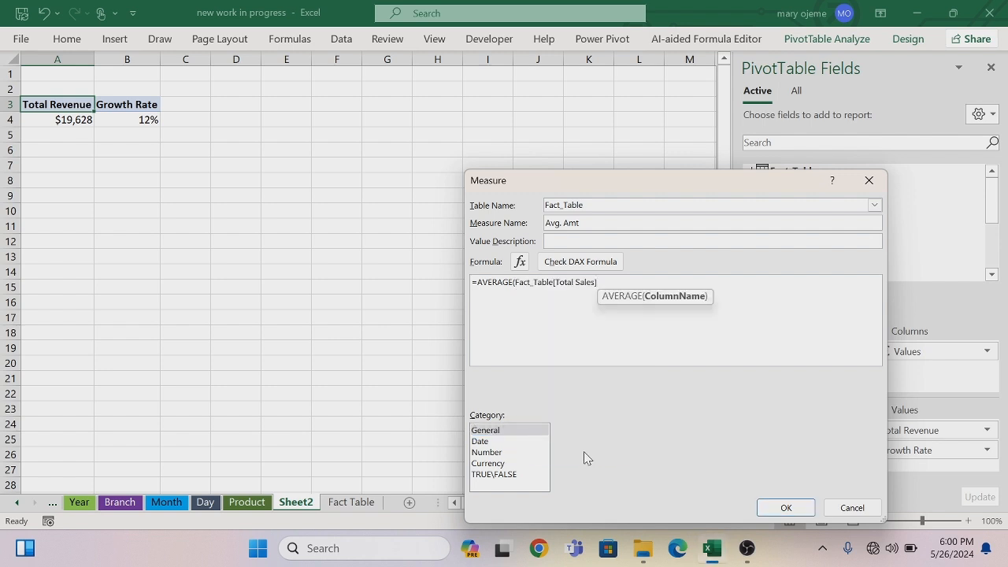
type(")")
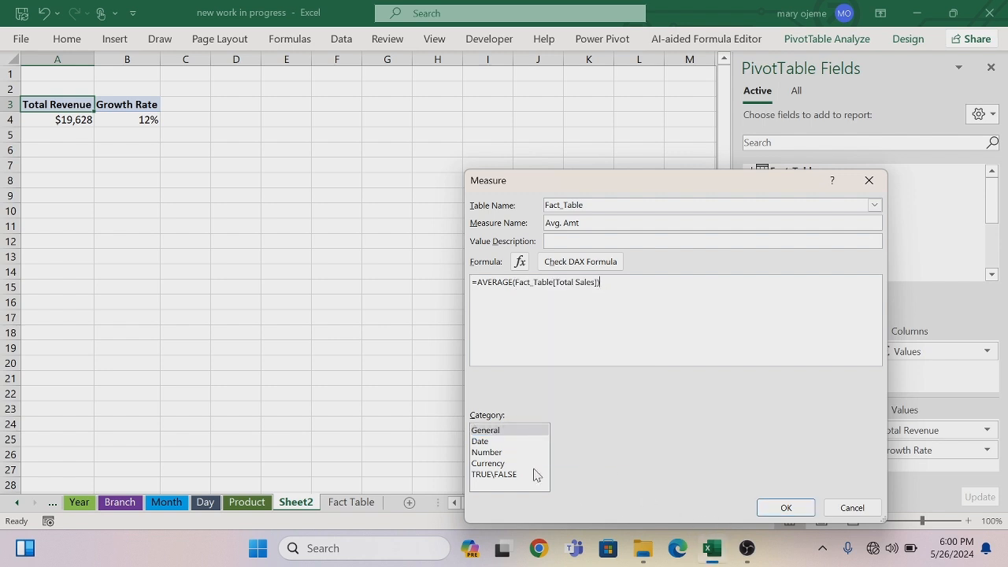
left_click(490, 464)
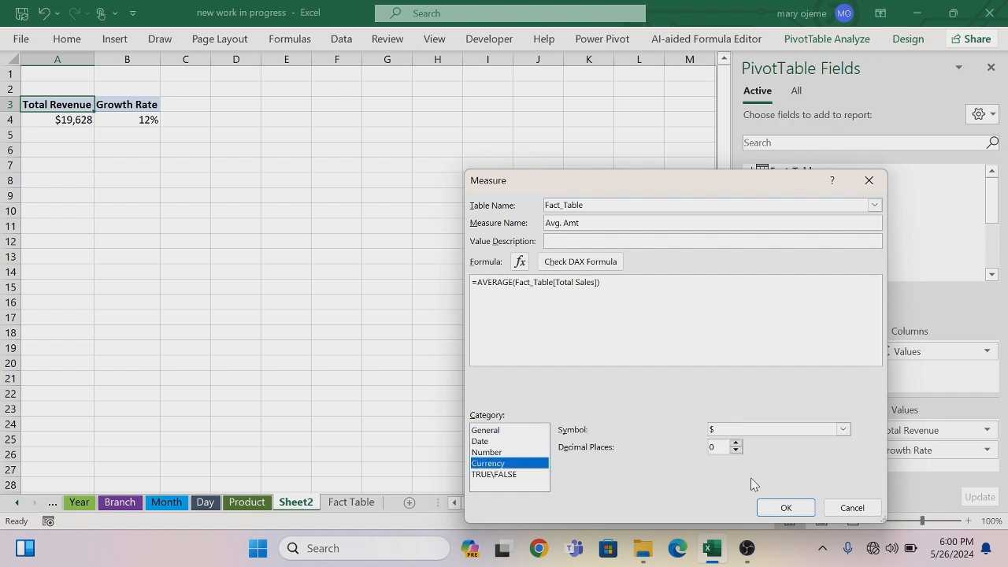
left_click(796, 509)
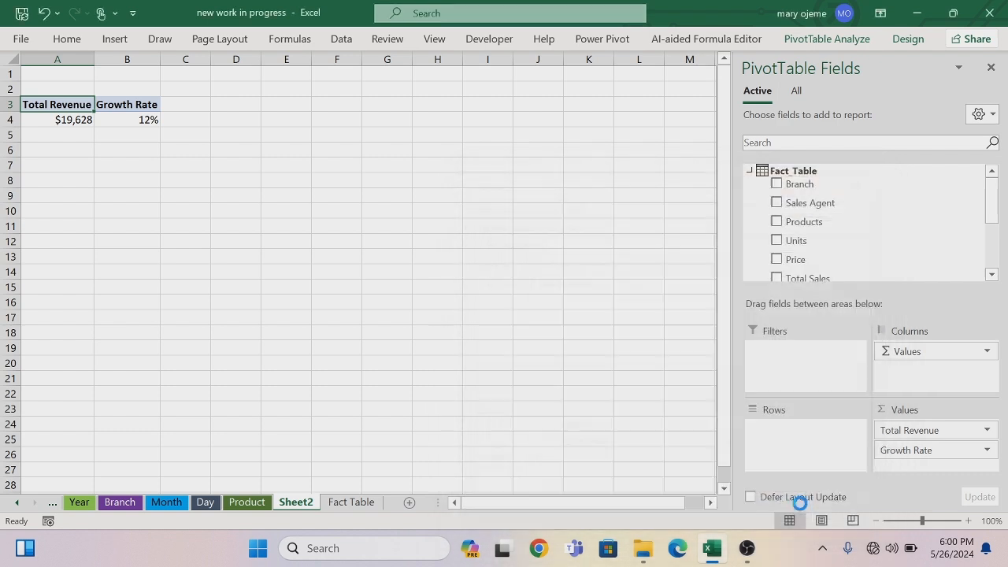
Add the Avg. Amt measure to the pivot table's values
left_click(993, 276)
left_click(992, 276)
left_click(993, 276)
left_click(992, 276)
left_click(993, 276)
left_click(993, 276)
left_click(993, 275)
left_click(993, 276)
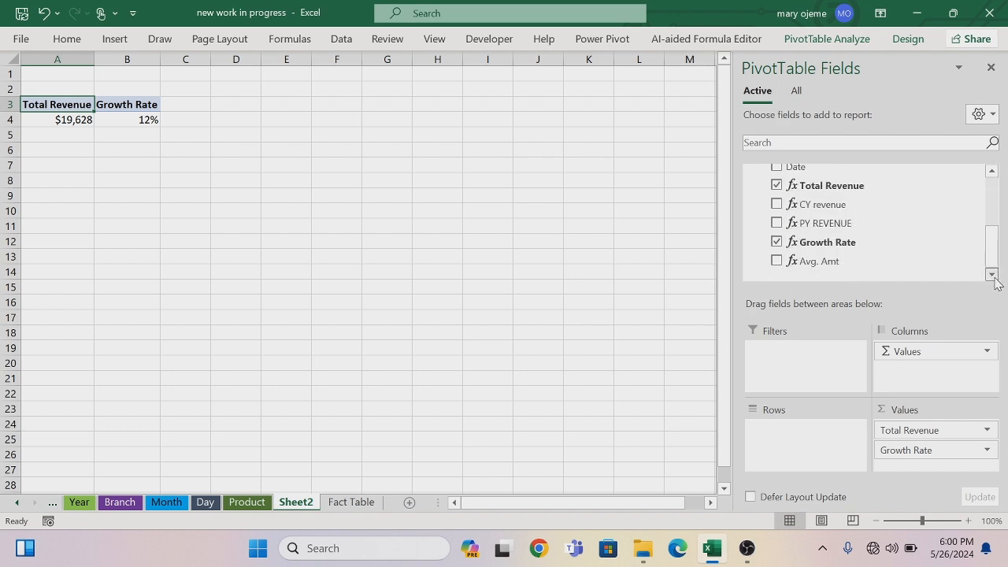
left_click_drag(815, 268, 907, 466)
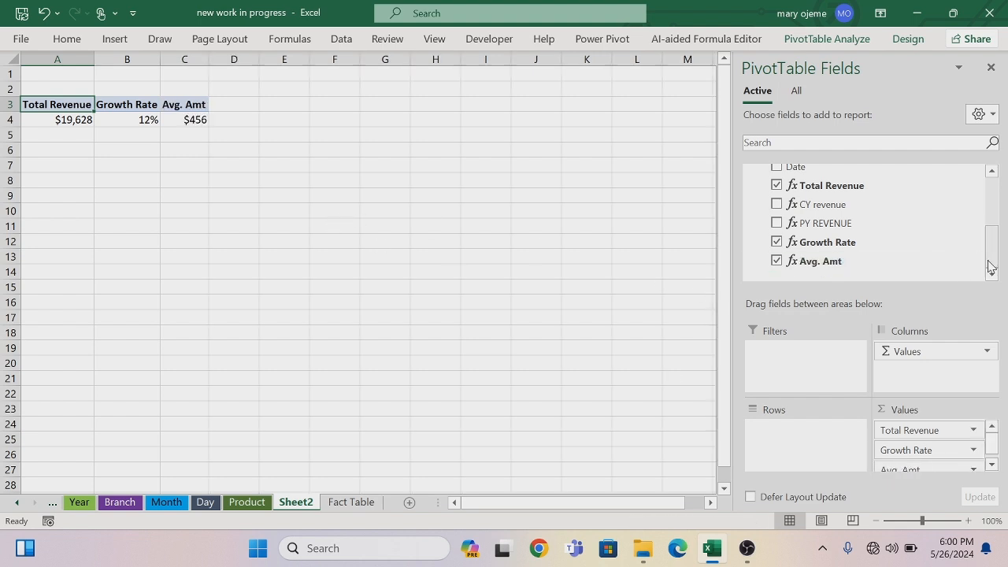
Start a new measure in Fact_Table and name it No of Staff
left_click_drag(989, 263, 987, 164)
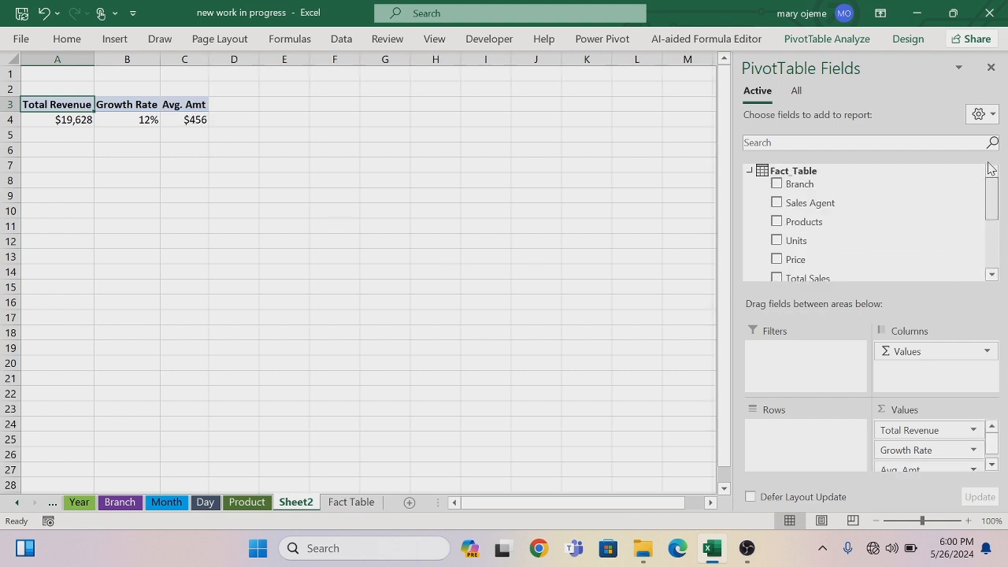
right_click(756, 173)
left_click(708, 179)
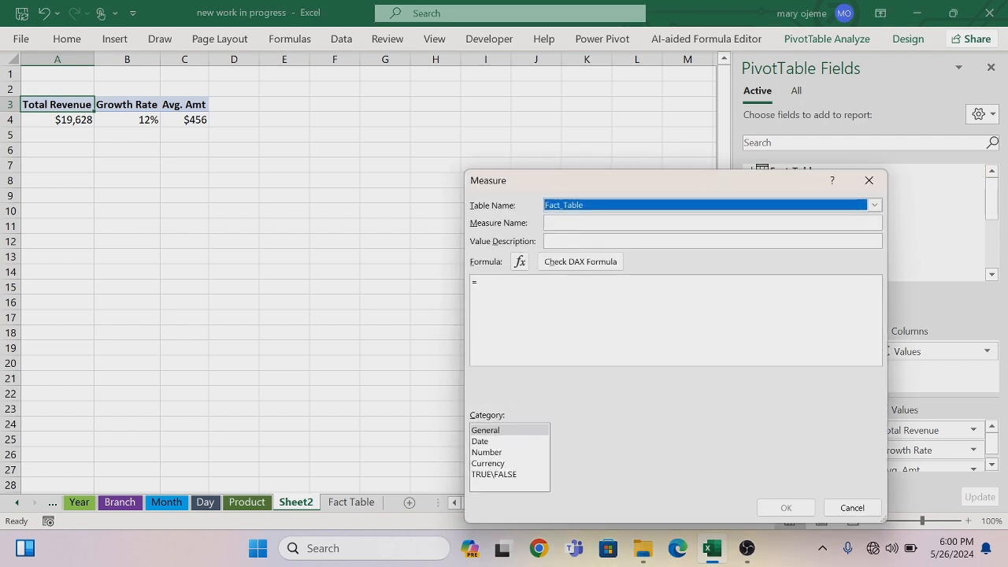
left_click(551, 223)
type("No of Staff")
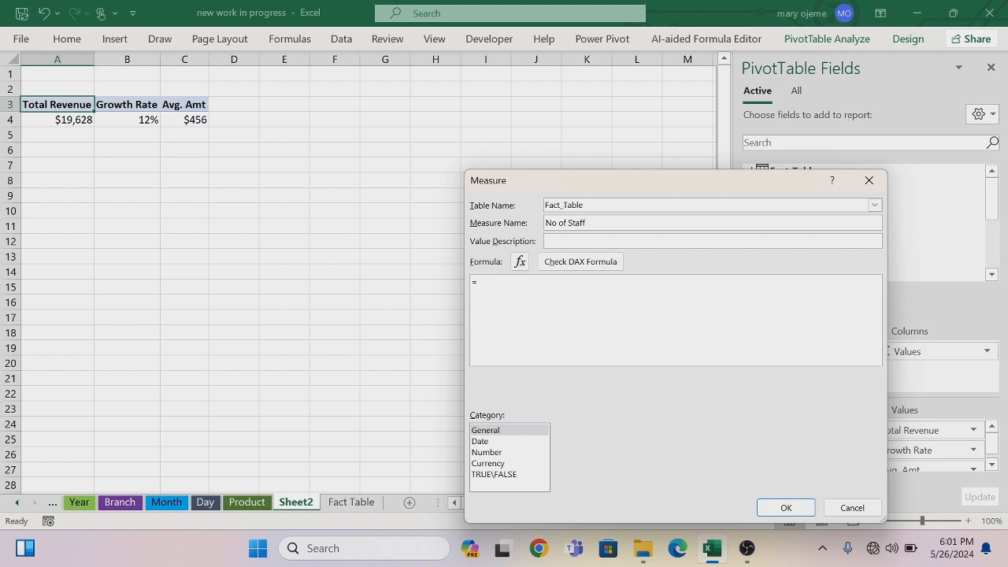
Enter the formula =DISTINCTCOUNT(Fact_Table[Sales Agent]) for the No of Staff measure
type("dist")
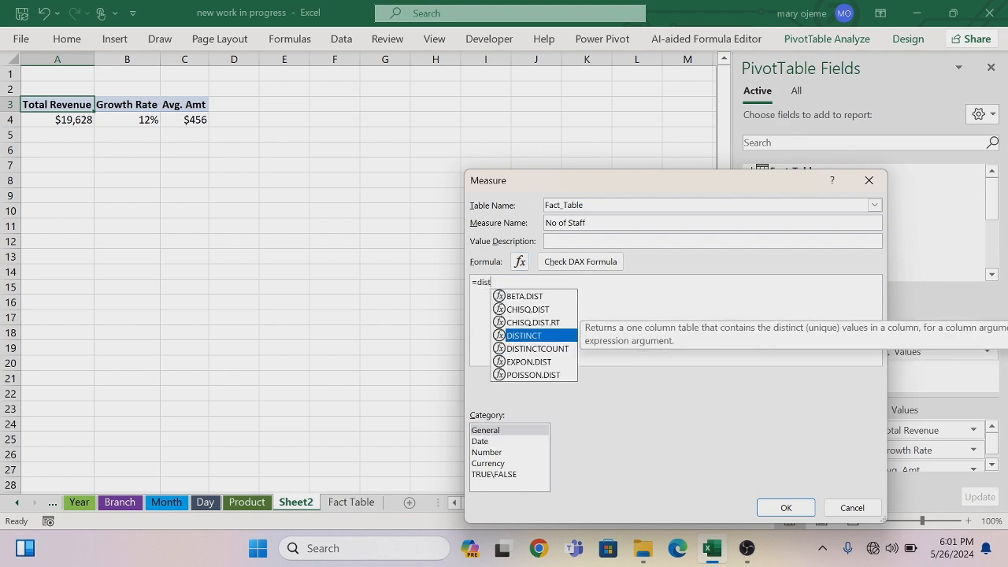
key("Down")
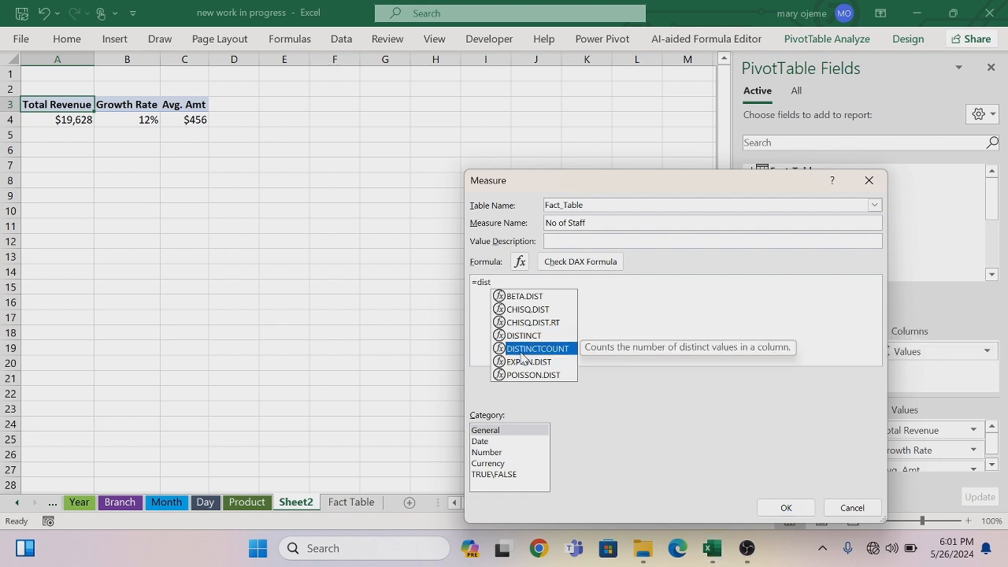
key("Tab")
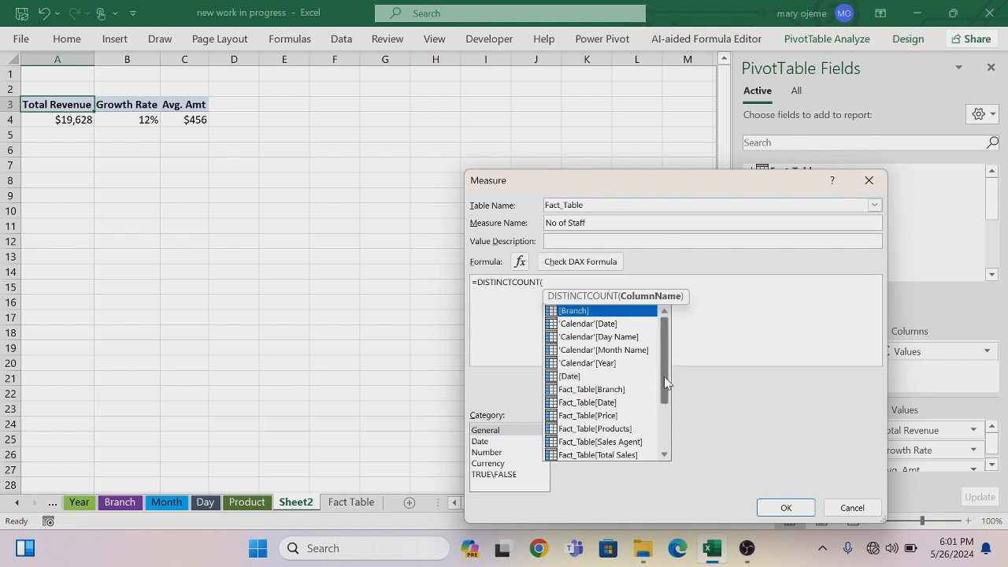
double_click(630, 444)
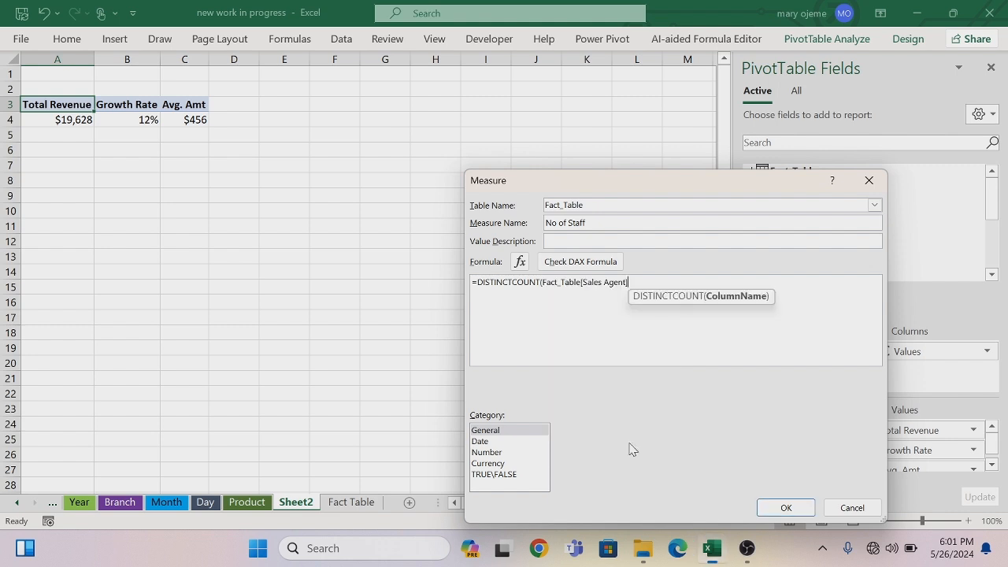
type(")")
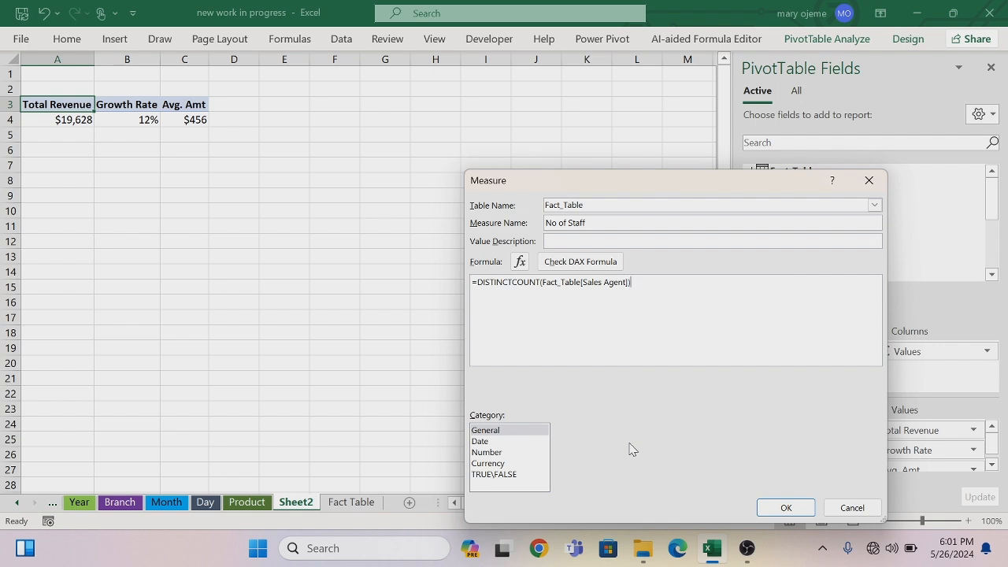
Save the No of Staff measure formatted as a whole number, and add it to the pivot table's values right after Total Revenue
left_click(493, 453)
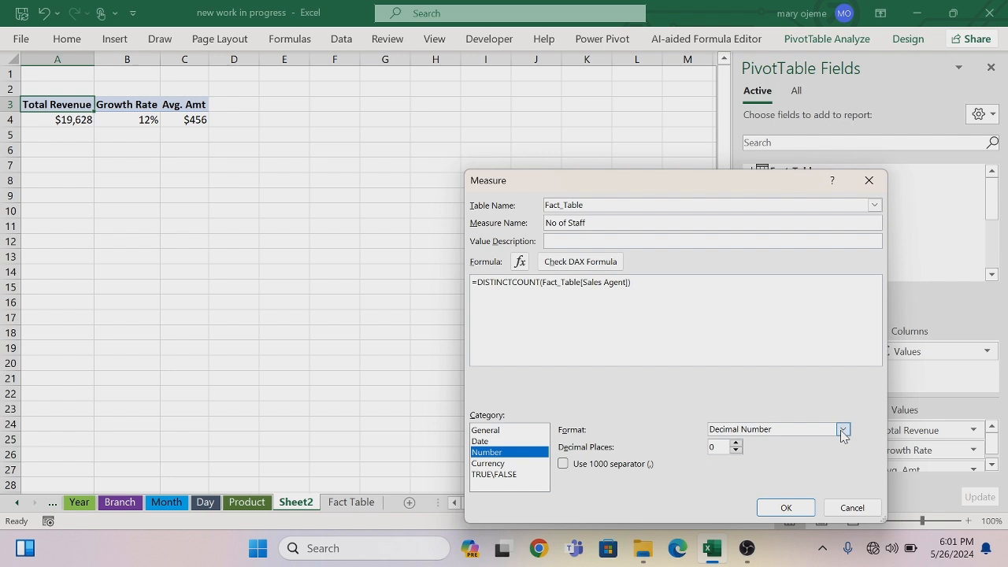
left_click(843, 430)
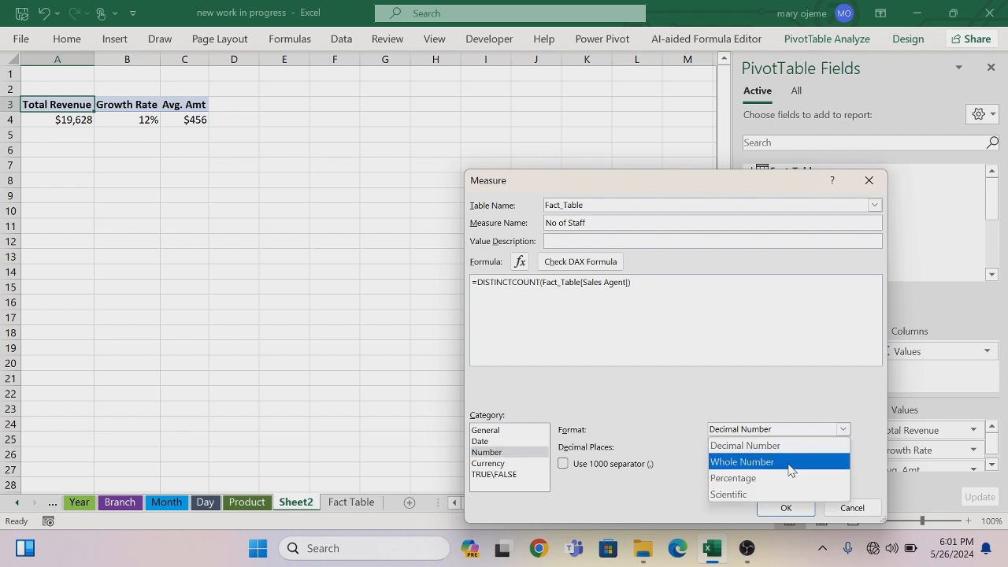
left_click(789, 463)
left_click(785, 508)
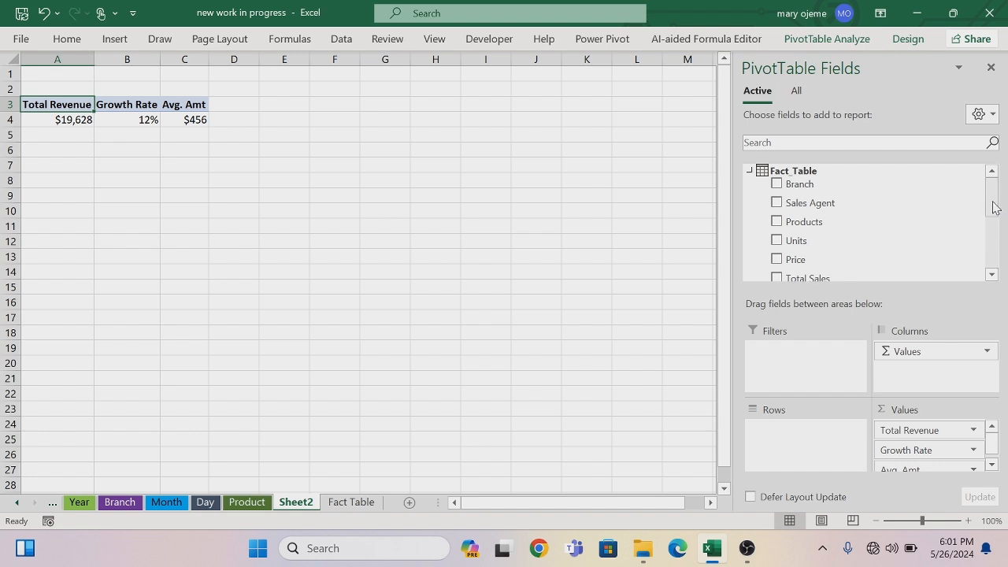
left_click_drag(993, 207, 996, 275)
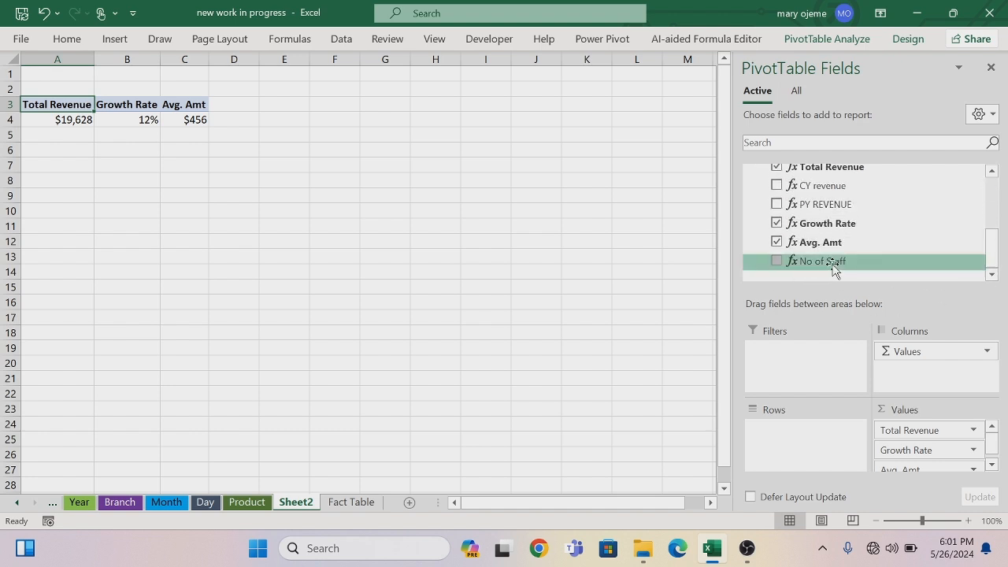
left_click_drag(833, 267, 921, 440)
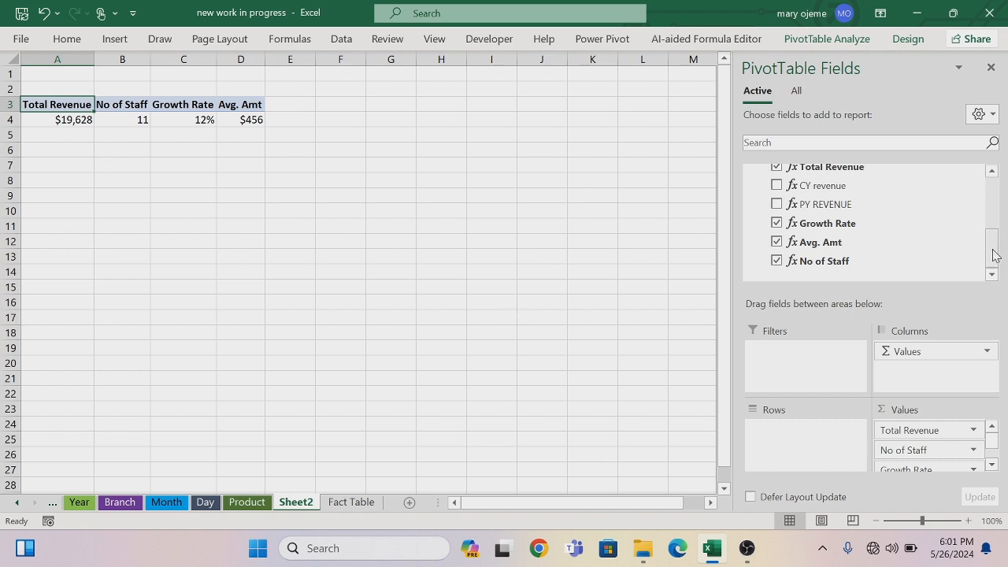
Start another new measure in Fact_Table and name it No of Product
left_click_drag(993, 254, 924, 187)
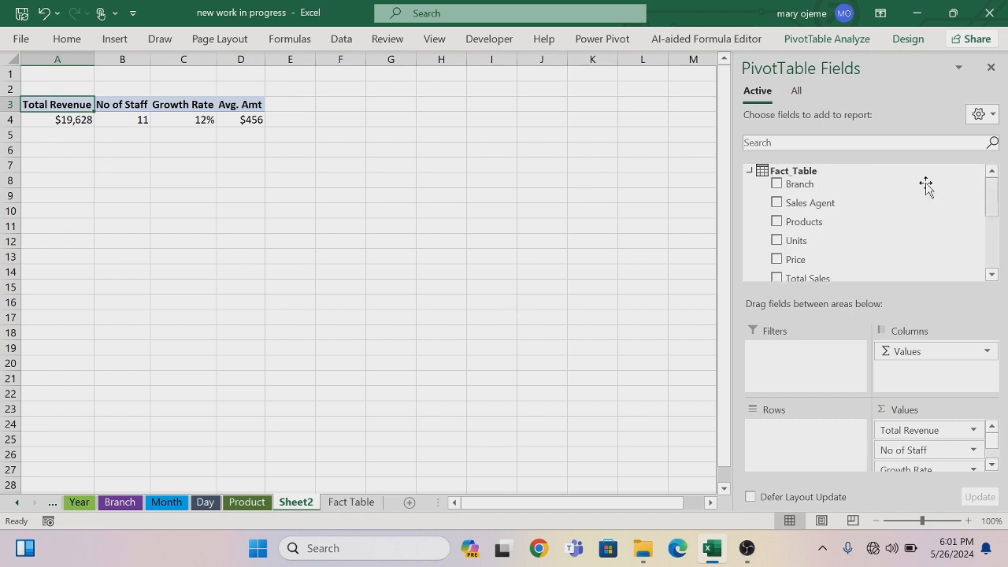
right_click(750, 172)
left_click(706, 180)
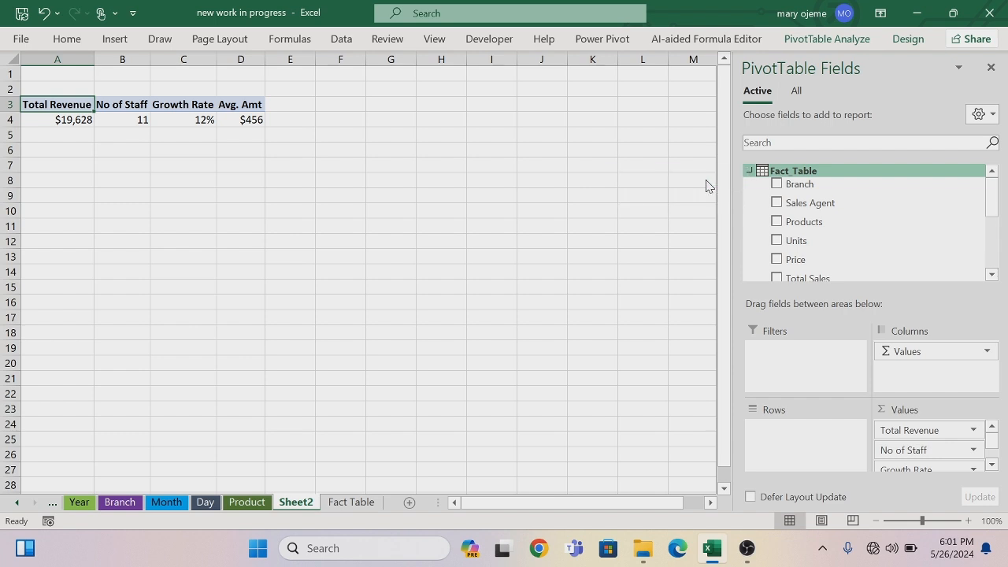
left_click(590, 223)
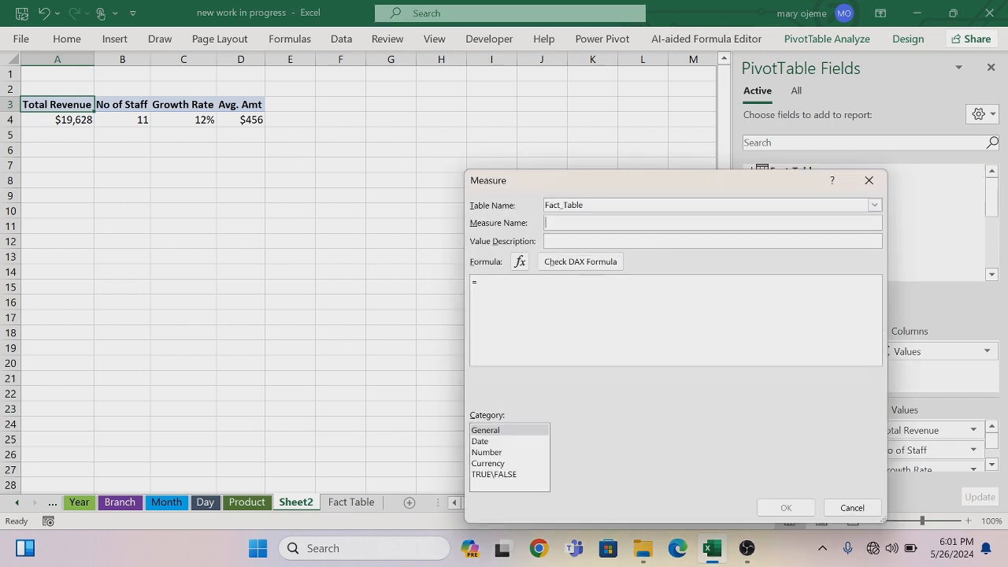
type("No of Product")
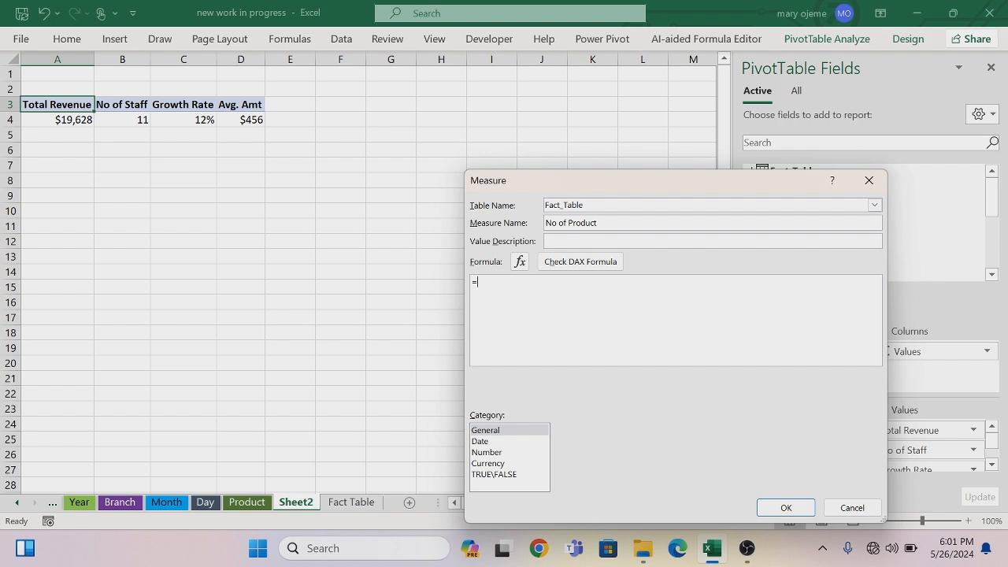
Enter the formula =DISTINCTCOUNT(Fact_Table[Products]) for the No of Product measure
type("dist")
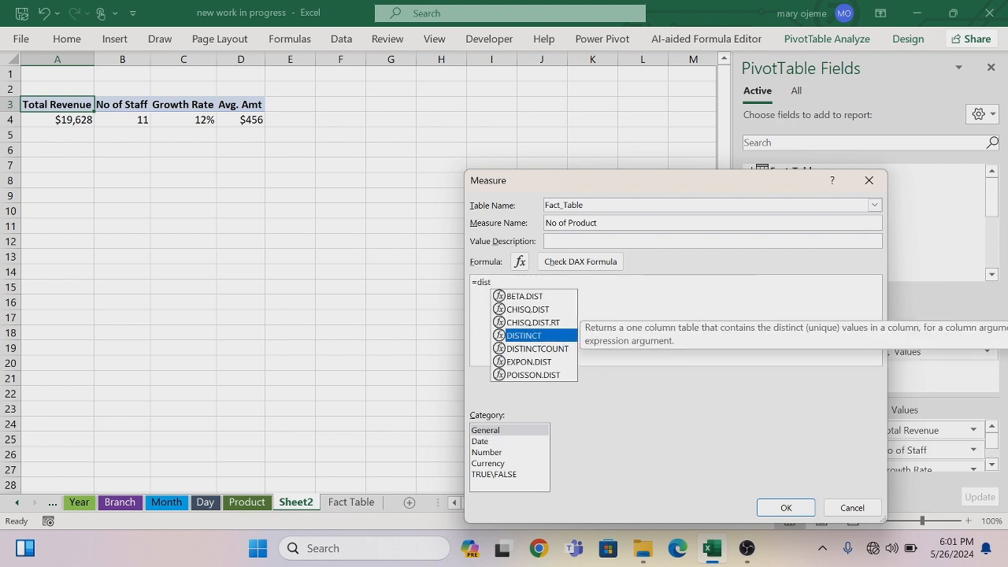
key("Down")
key("Tab")
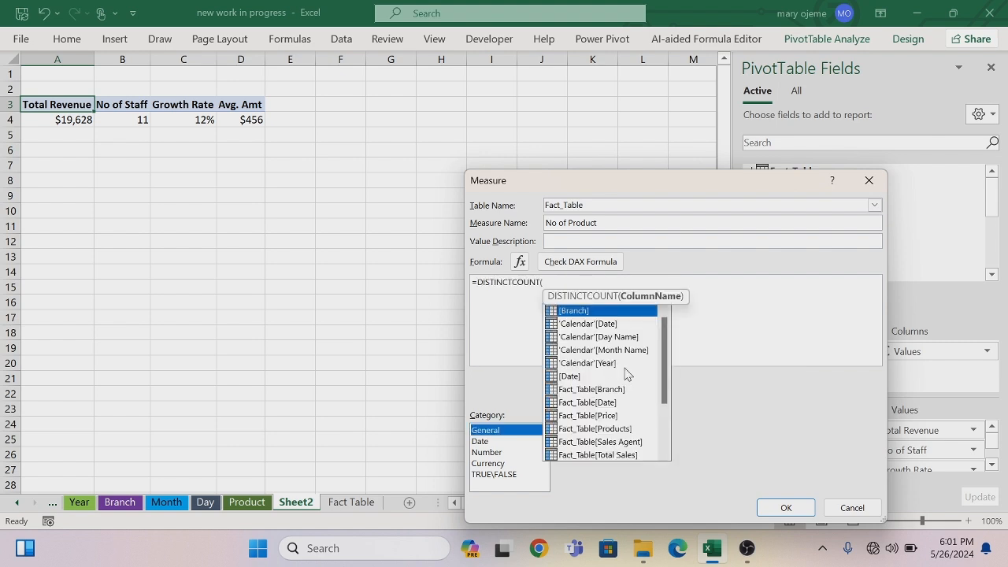
double_click(625, 429)
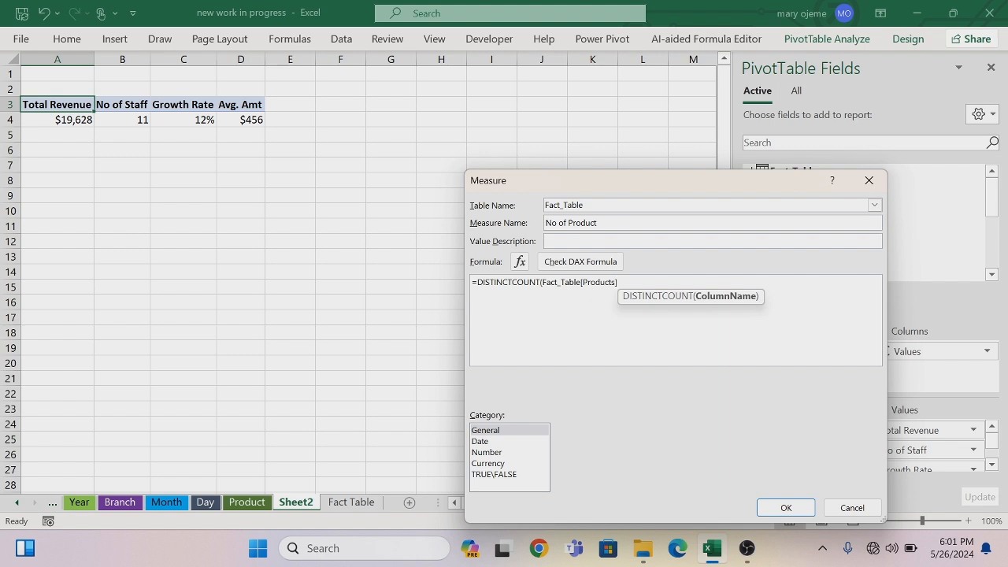
type(")")
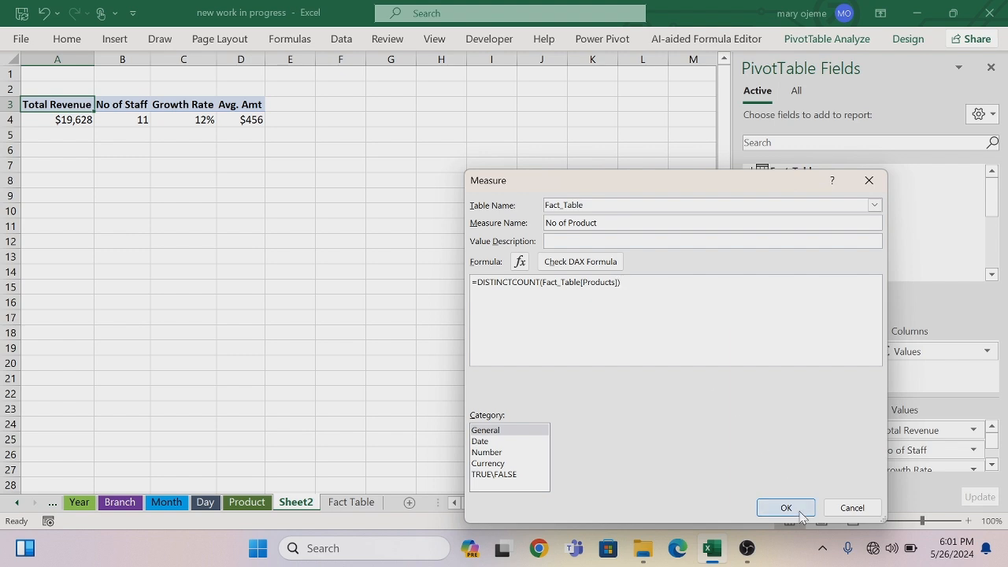
Save the No of Product measure formatted as a whole number, and add it to the pivot table's values between Total Revenue and No of Staff
left_click(504, 453)
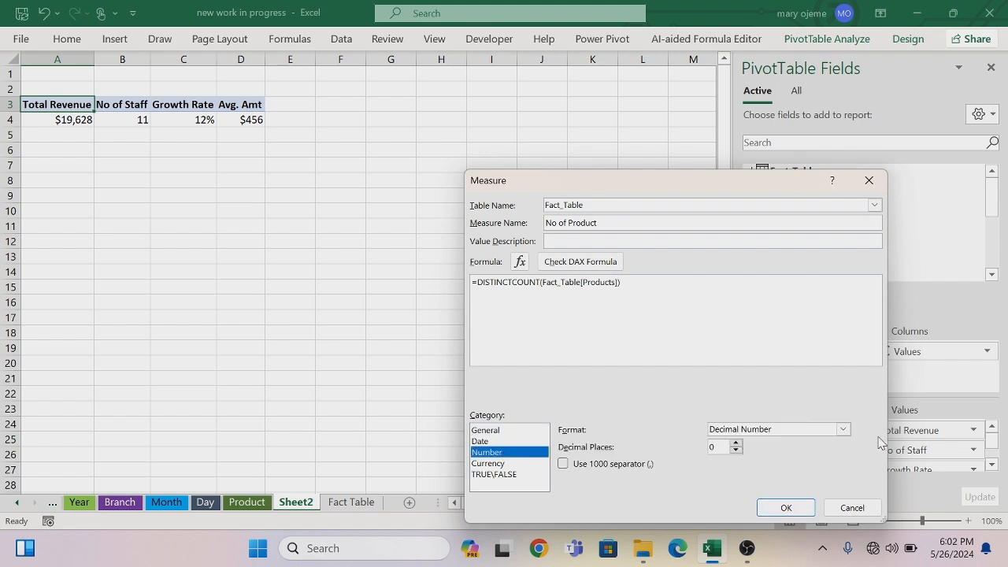
left_click(843, 430)
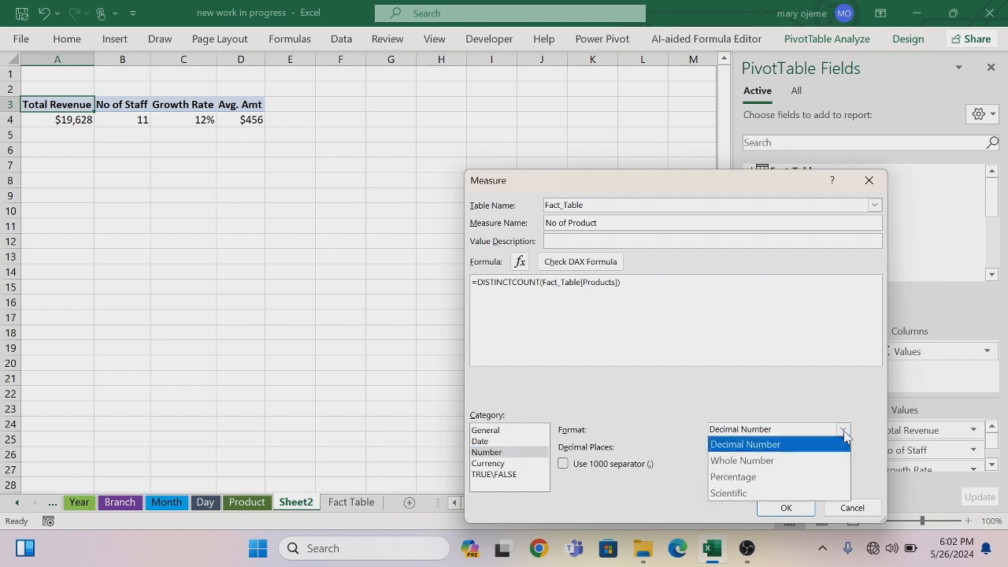
left_click(792, 465)
left_click(785, 508)
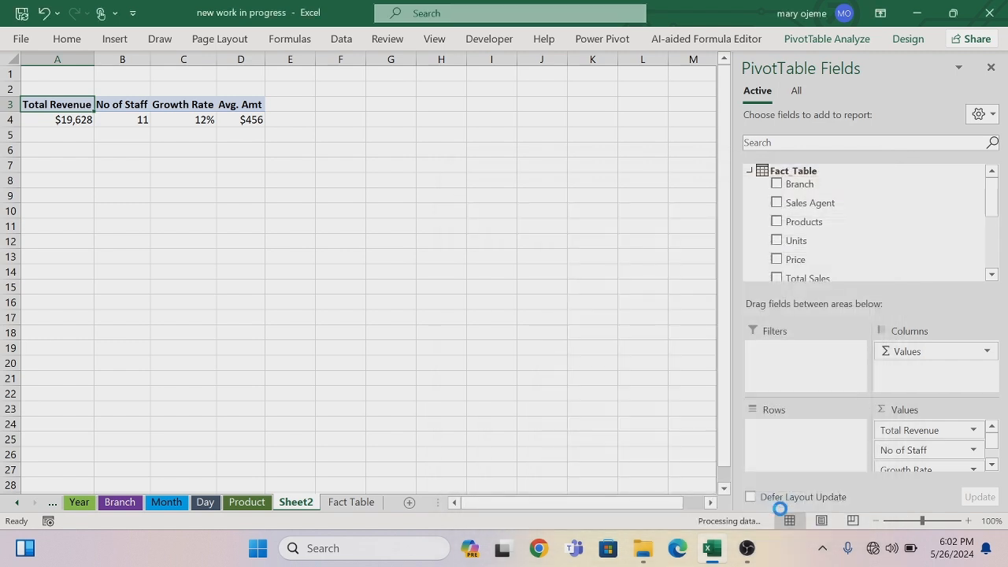
left_click_drag(993, 210, 993, 250)
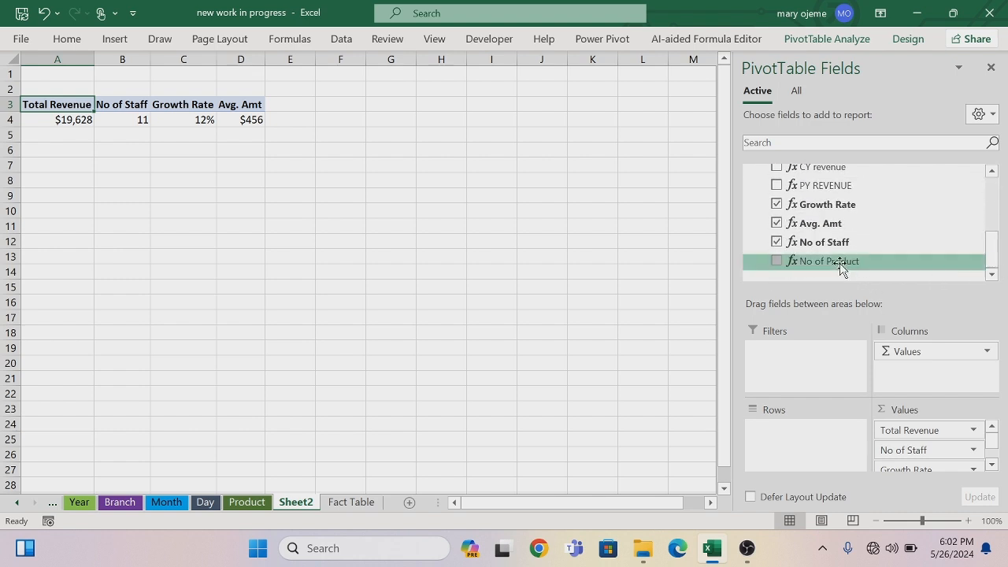
left_click_drag(839, 266, 917, 429)
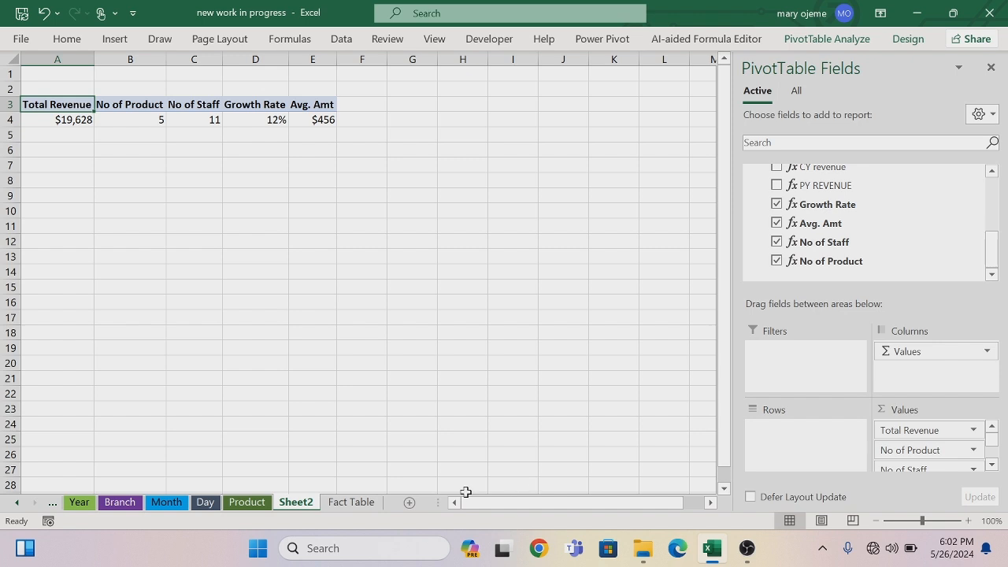
Rename Sheet2 as Kpi and give its sheet tab the standard orange color
double_click(296, 502)
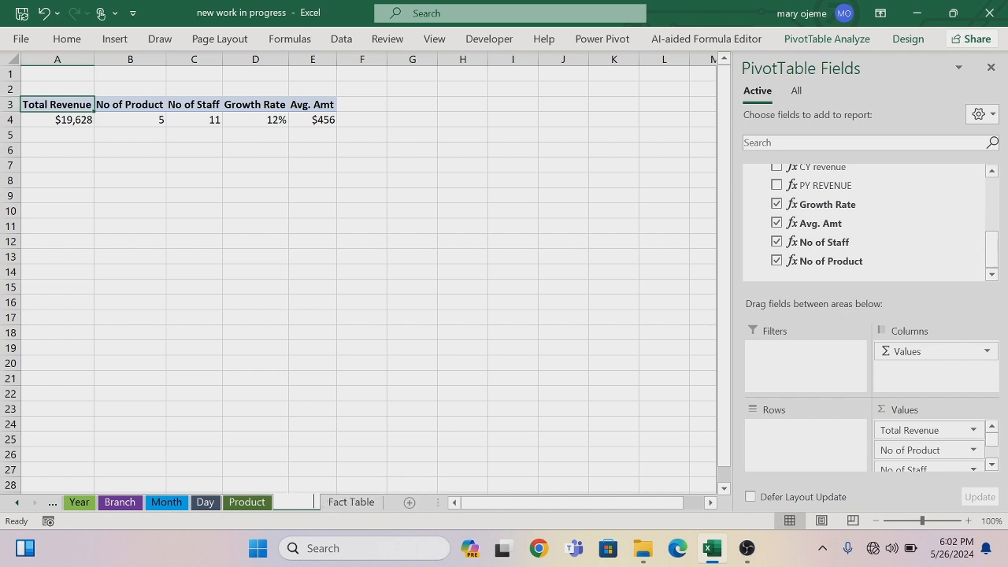
key("BackSpace")
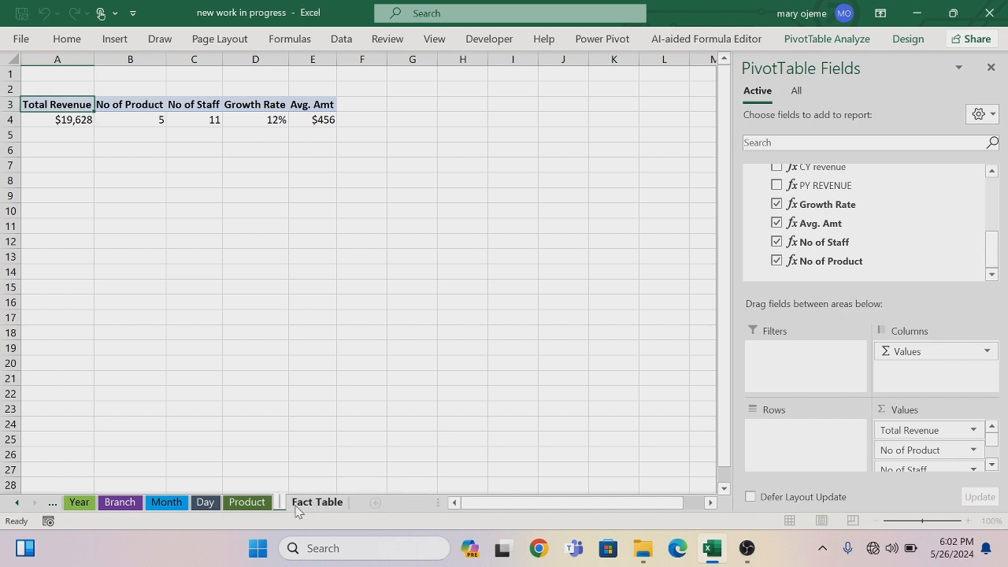
type("Kpi")
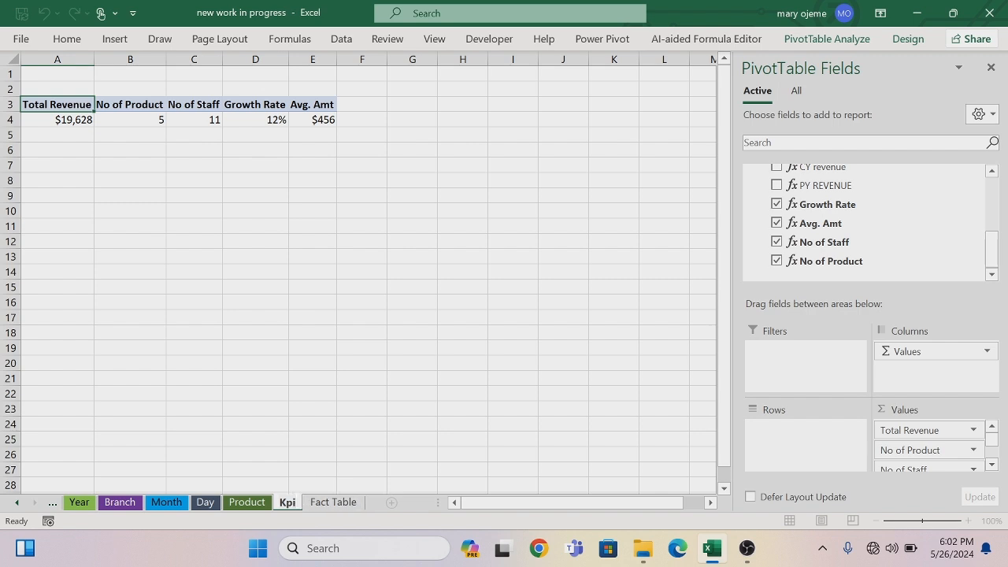
key("Return")
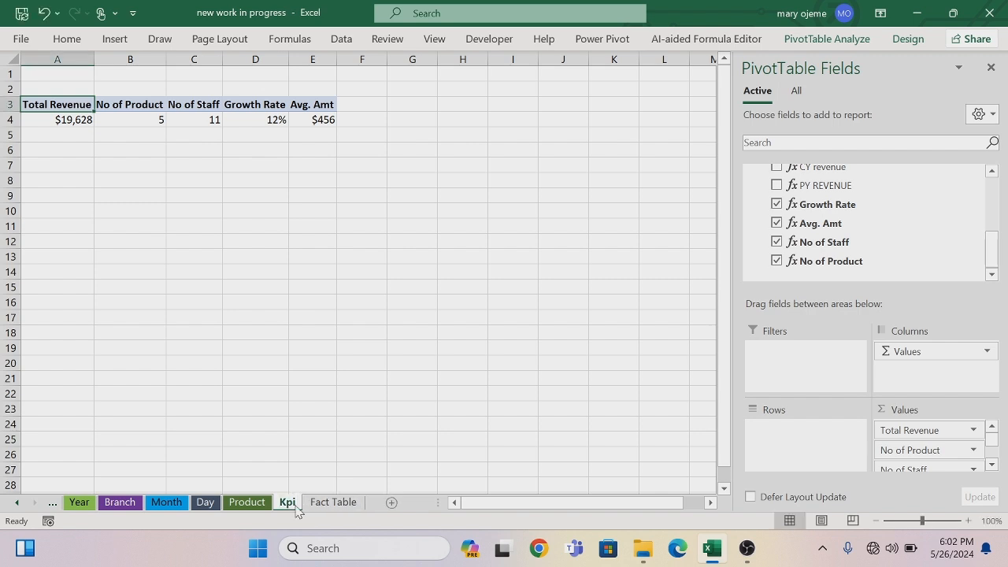
right_click(297, 510)
mouse_move(369, 422)
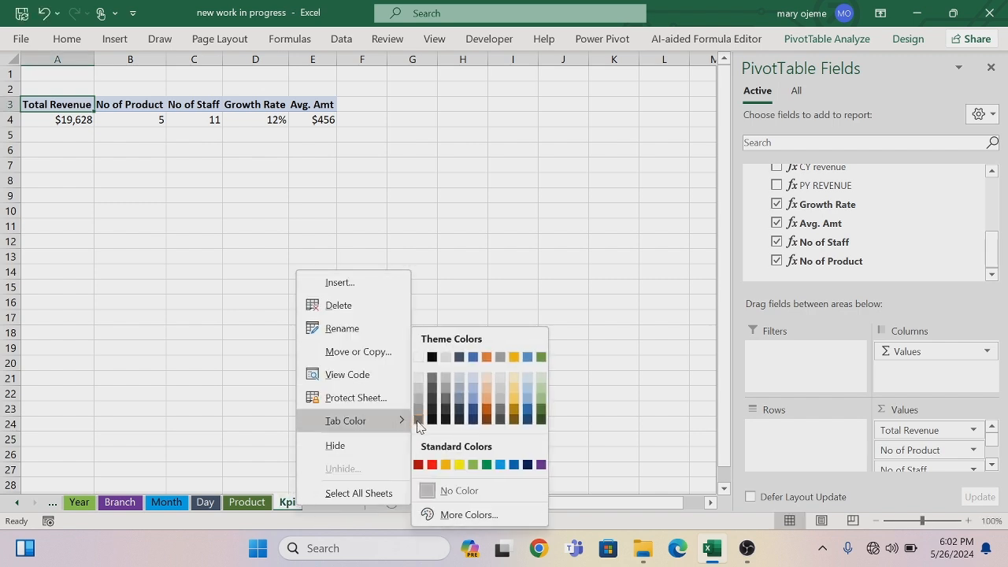
left_click(445, 465)
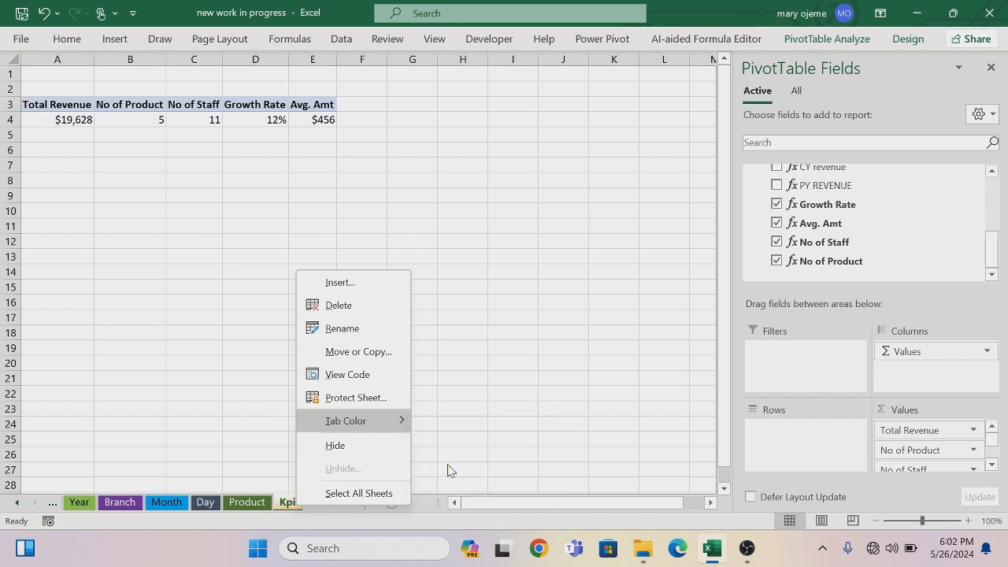